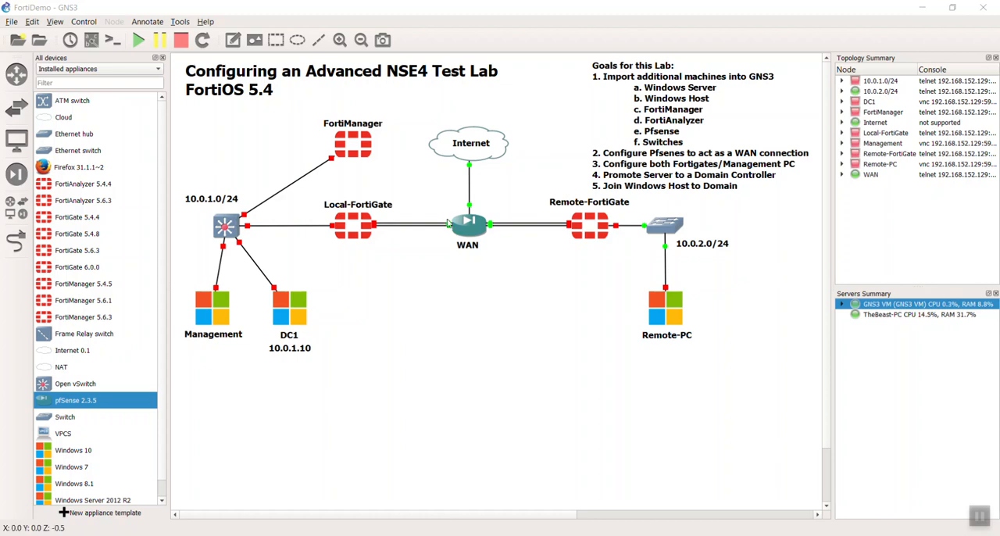
Open the WAN node's console to view the pfSense menu, and close it again.
{"action": "double_click", "coordinate": [471, 229]}
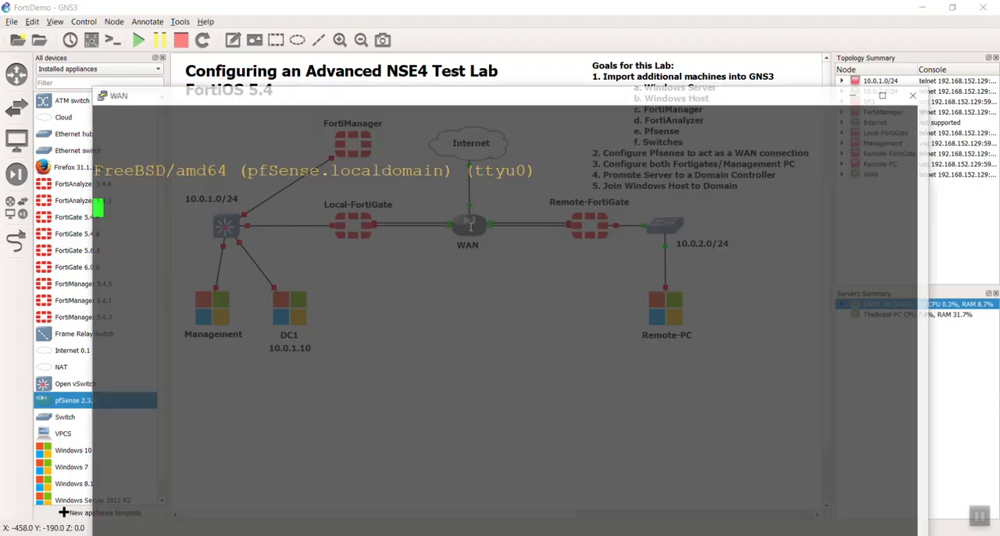
{"action": "left_click_drag", "start_coordinate": [501, 94], "coordinate": [490, 39]}
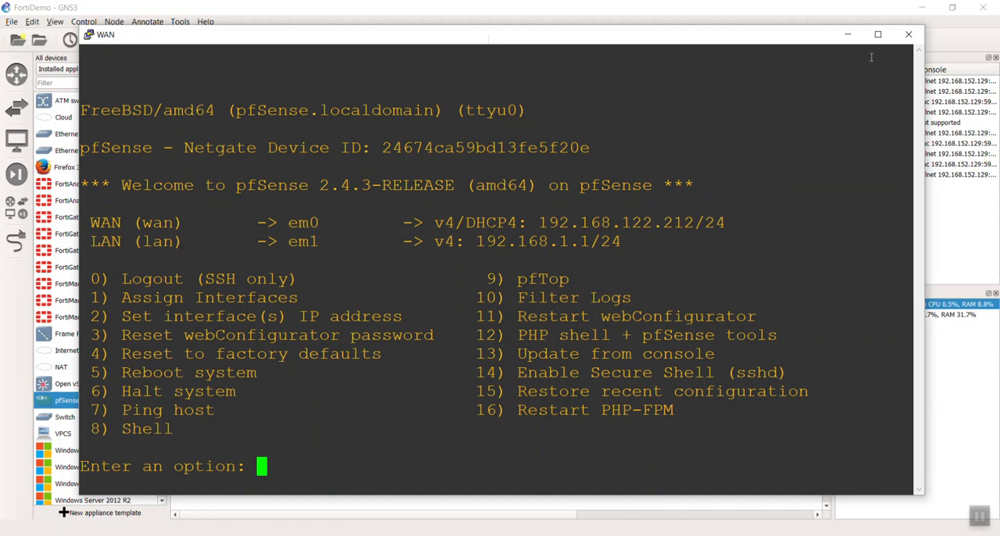
{"action": "left_click", "coordinate": [909, 37]}
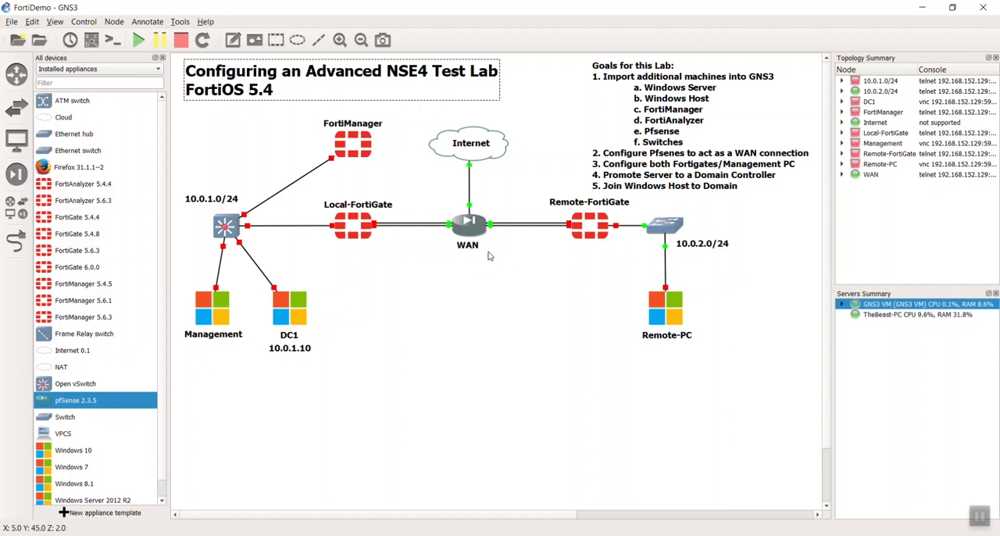
Start the Management PC and the Local-FortiGate in the topology.
{"action": "mouse_move", "coordinate": [482, 235]}
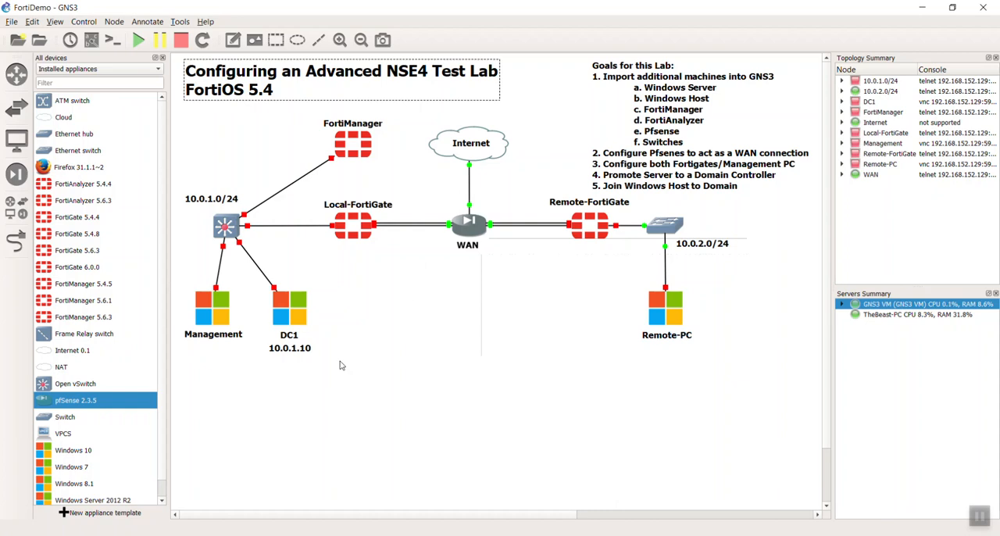
{"action": "right_click", "coordinate": [216, 314]}
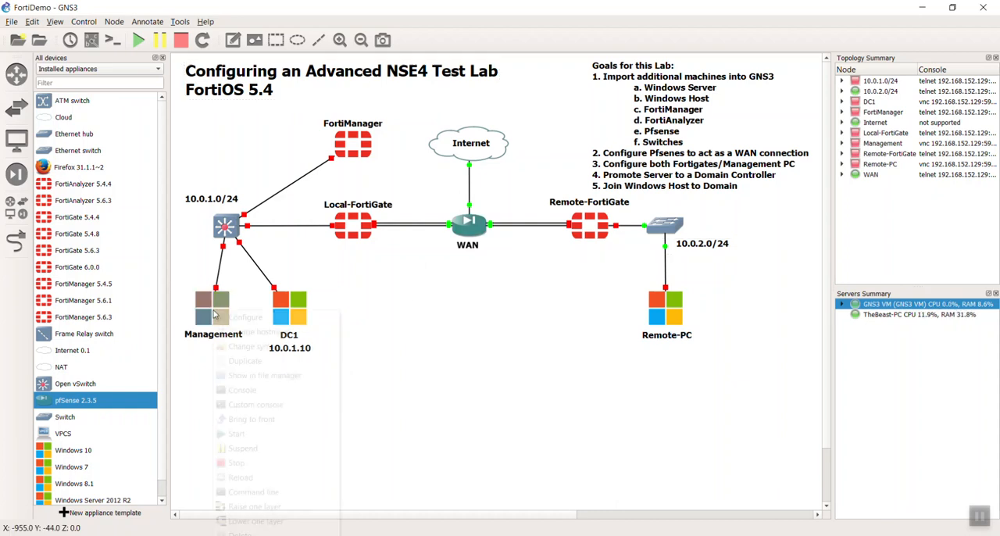
{"action": "left_click", "coordinate": [274, 436]}
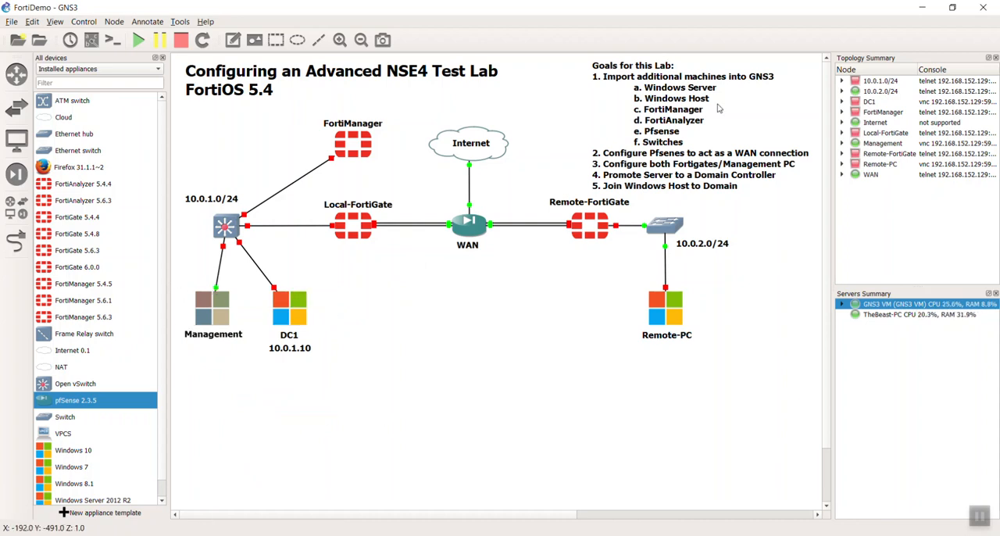
{"action": "right_click", "coordinate": [353, 229]}
{"action": "left_click", "coordinate": [382, 352]}
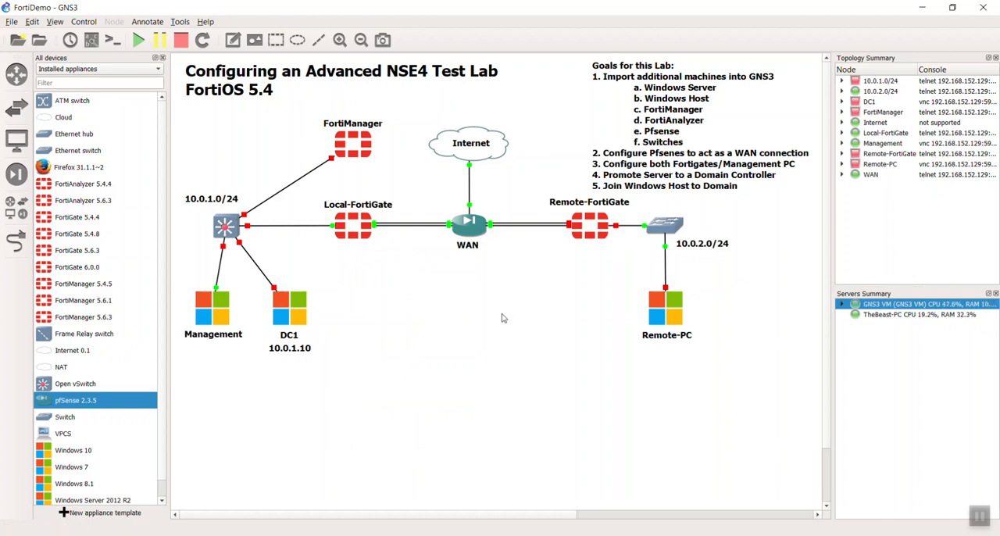
Start the 10.0.1.0/24 switch and move the 10.0.2.0/24 label directly beside the remote switch.
{"action": "left_click", "coordinate": [233, 202]}
{"action": "left_click_drag", "start_coordinate": [234, 202], "coordinate": [228, 204]}
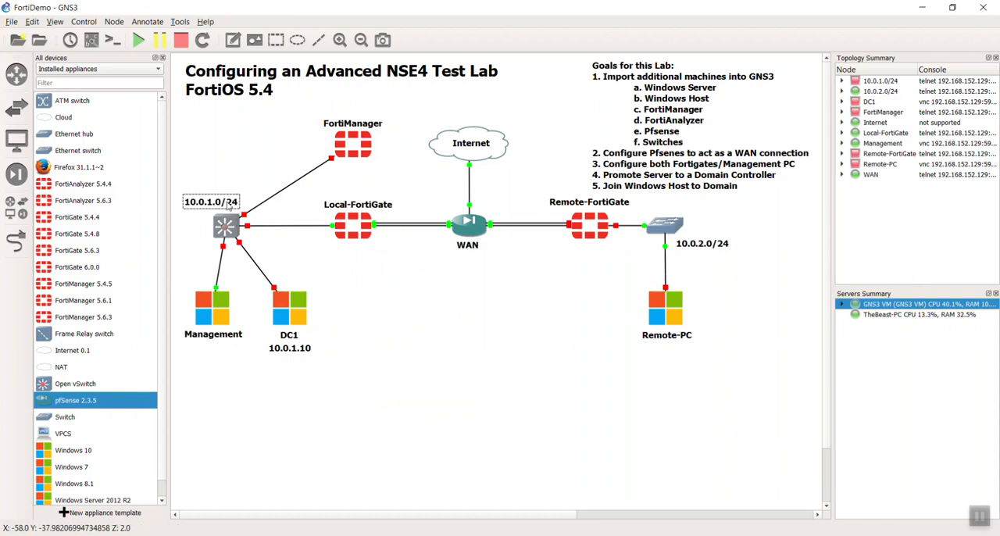
{"action": "right_click", "coordinate": [225, 227]}
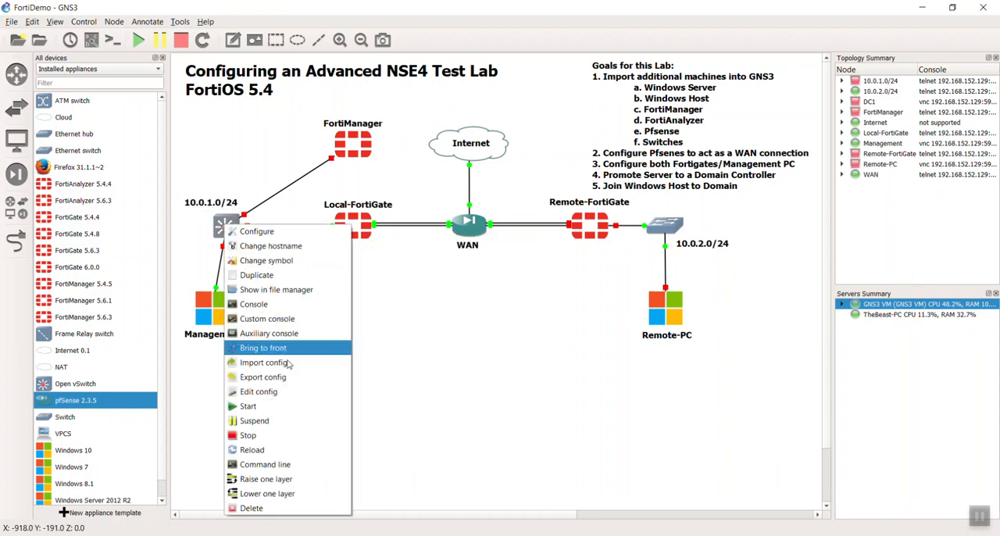
{"action": "left_click", "coordinate": [254, 404]}
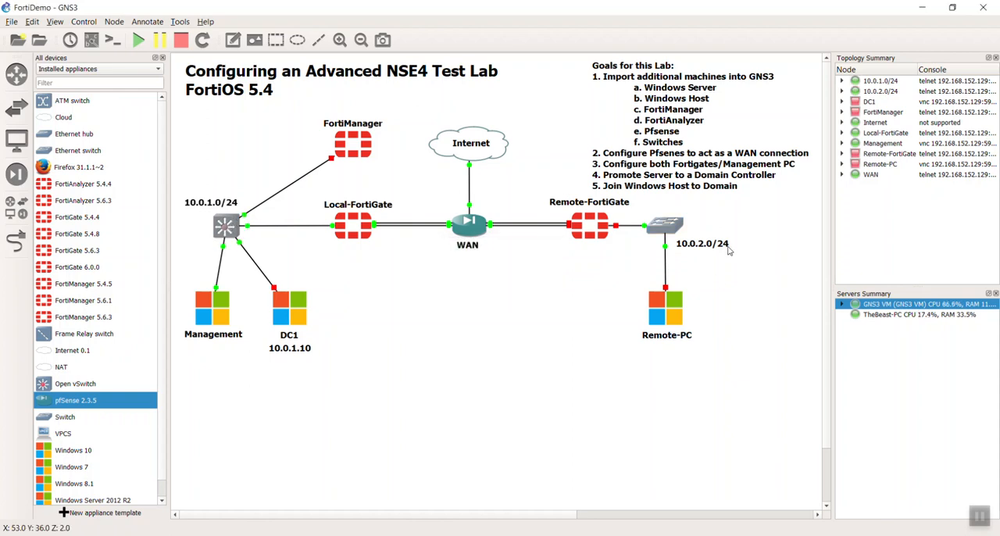
{"action": "left_click_drag", "start_coordinate": [728, 250], "coordinate": [741, 229]}
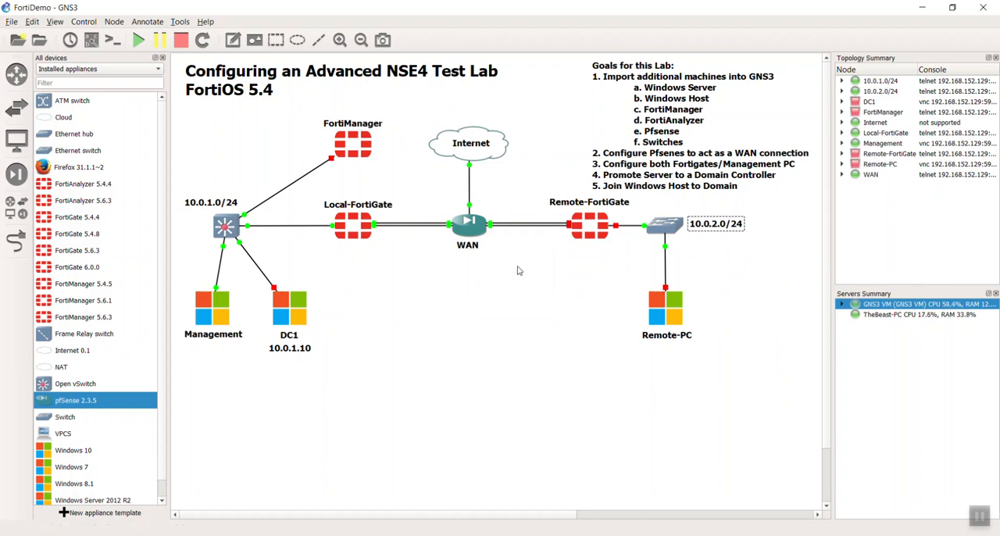
Open the WAN node's console and examine the addresses of its WAN and LAN interfaces.
{"action": "left_click", "coordinate": [468, 229]}
{"action": "double_click", "coordinate": [469, 229]}
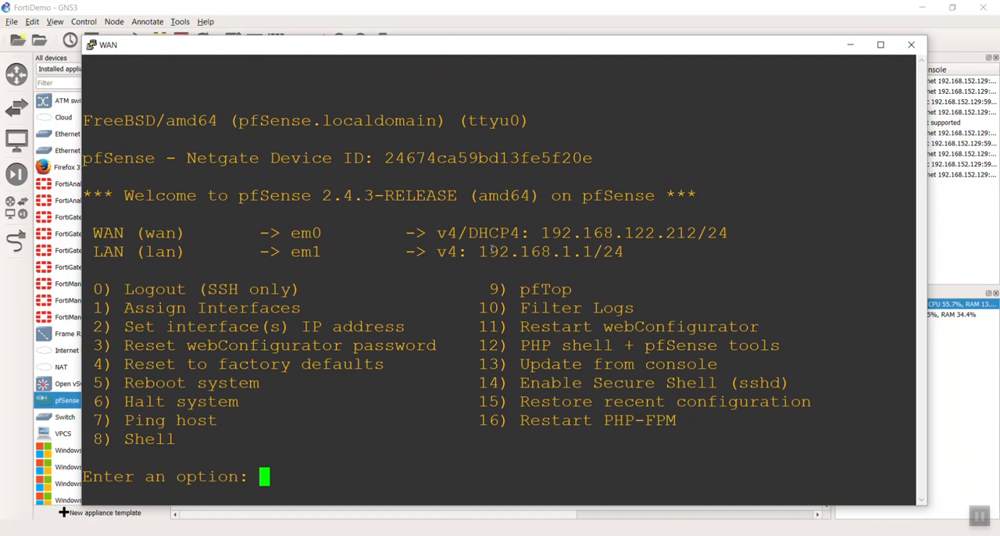
{"action": "left_click_drag", "start_coordinate": [478, 253], "coordinate": [624, 255]}
{"action": "left_click", "coordinate": [634, 256]}
{"action": "left_click_drag", "start_coordinate": [292, 233], "coordinate": [728, 233]}
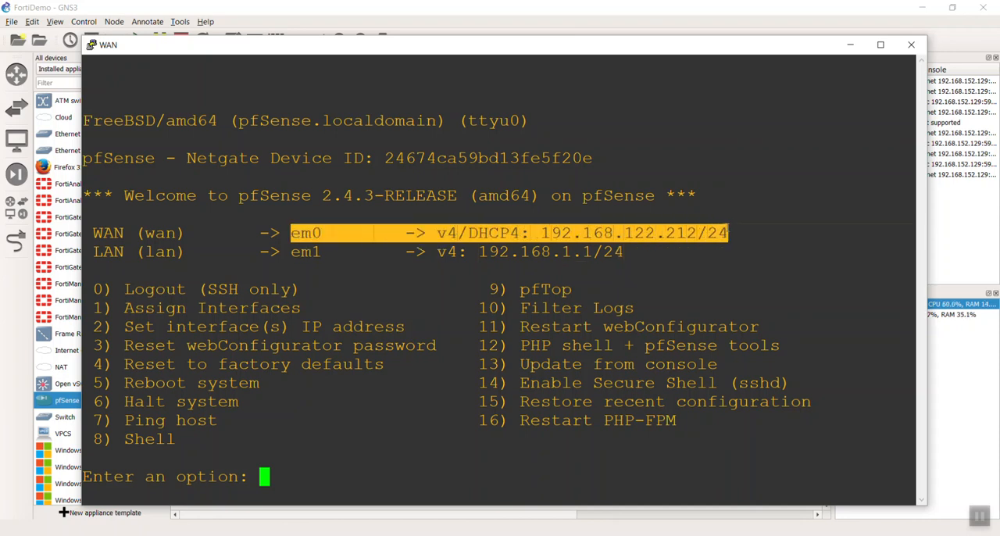
{"action": "left_click", "coordinate": [601, 229]}
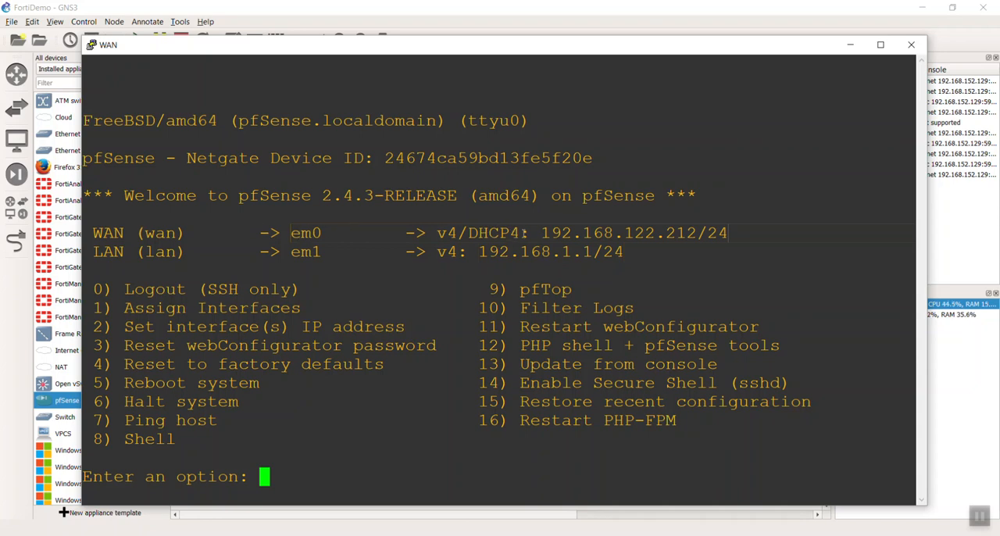
{"action": "left_click_drag", "start_coordinate": [436, 232], "coordinate": [727, 233]}
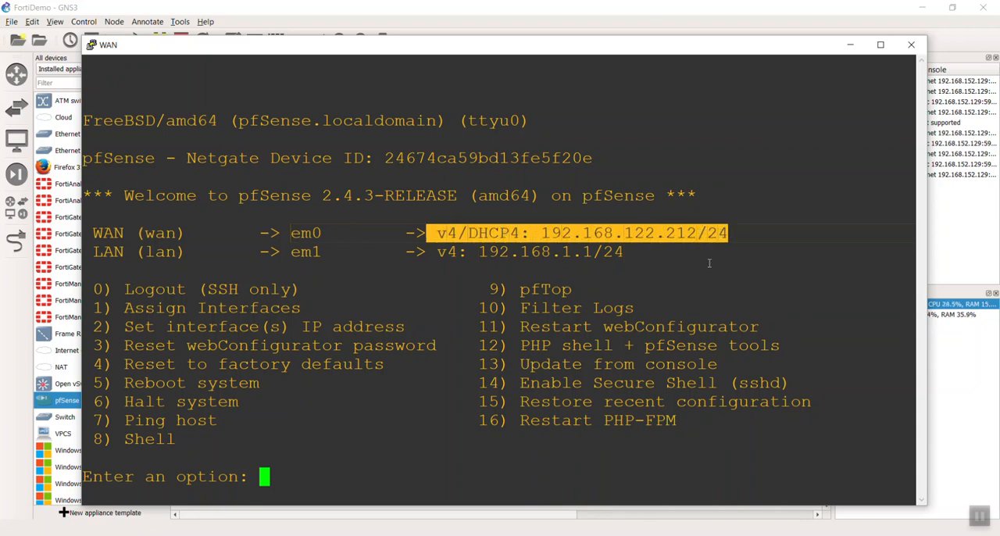
{"action": "left_click", "coordinate": [677, 232]}
{"action": "left_click_drag", "start_coordinate": [531, 232], "coordinate": [707, 233]}
{"action": "left_click", "coordinate": [707, 234]}
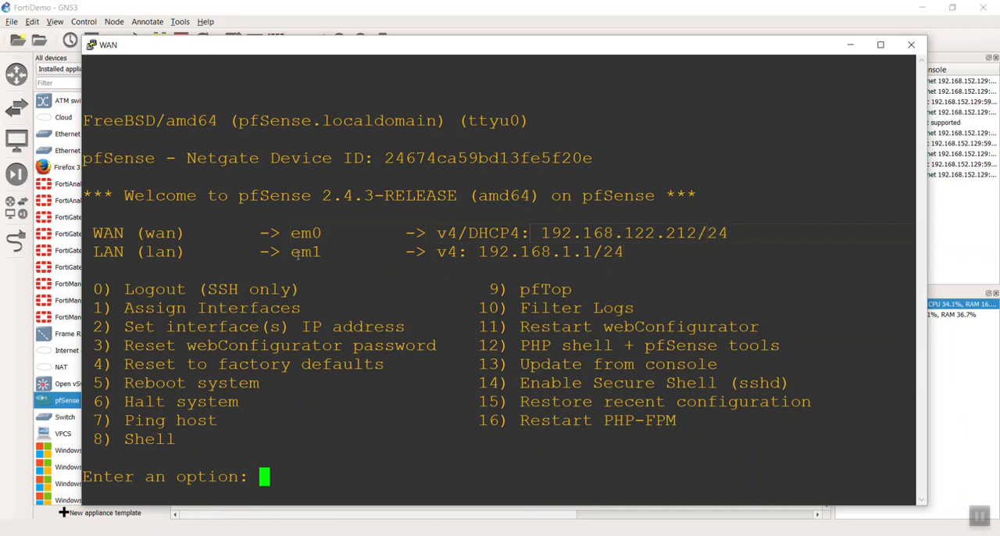
{"action": "left_click_drag", "start_coordinate": [106, 251], "coordinate": [237, 249]}
{"action": "left_click", "coordinate": [236, 248]}
{"action": "left_click_drag", "start_coordinate": [469, 252], "coordinate": [591, 253]}
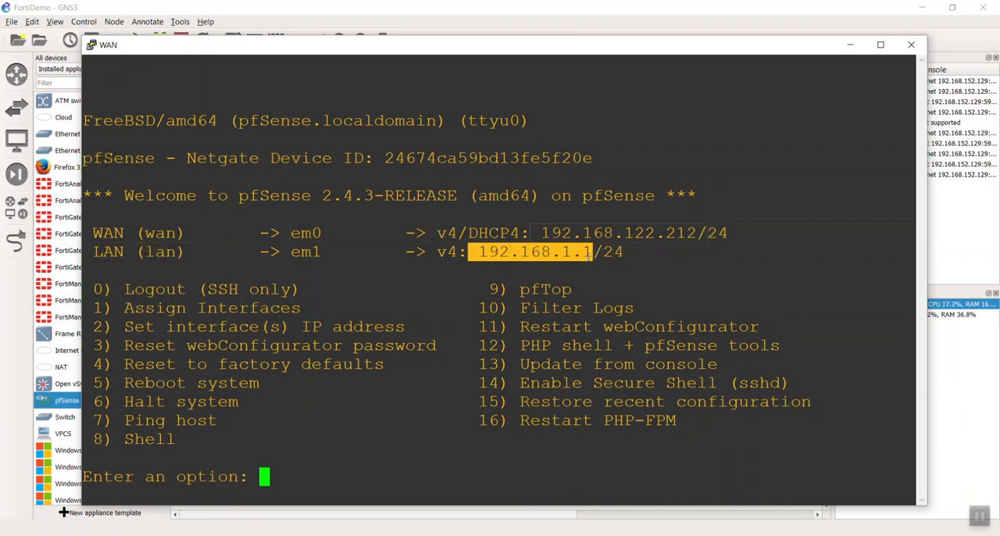
{"action": "left_click", "coordinate": [538, 255]}
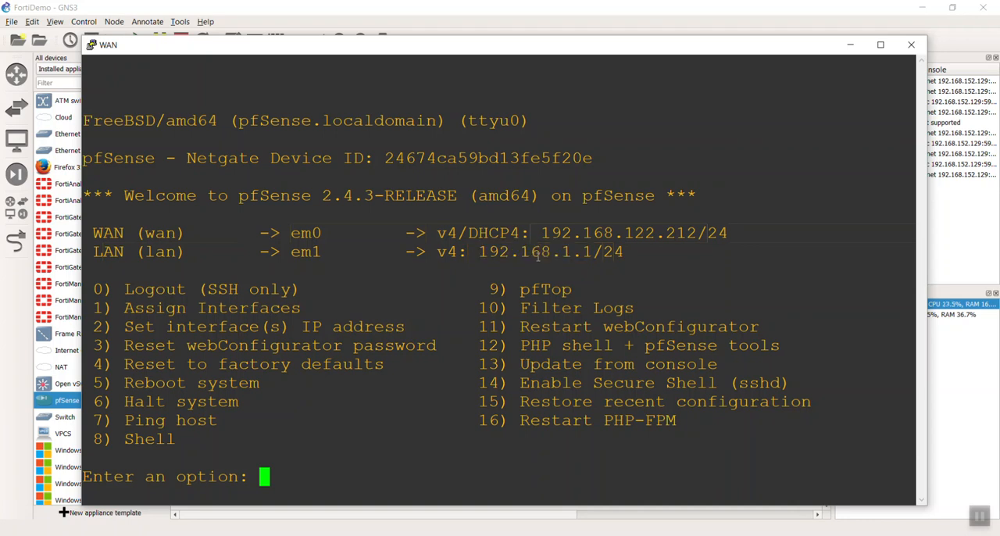
Check the link between Local-FortiGate and WAN in the topology, and review the console's IP-setting option and LAN address.
{"action": "left_click_drag", "start_coordinate": [540, 57], "coordinate": [583, 285]}
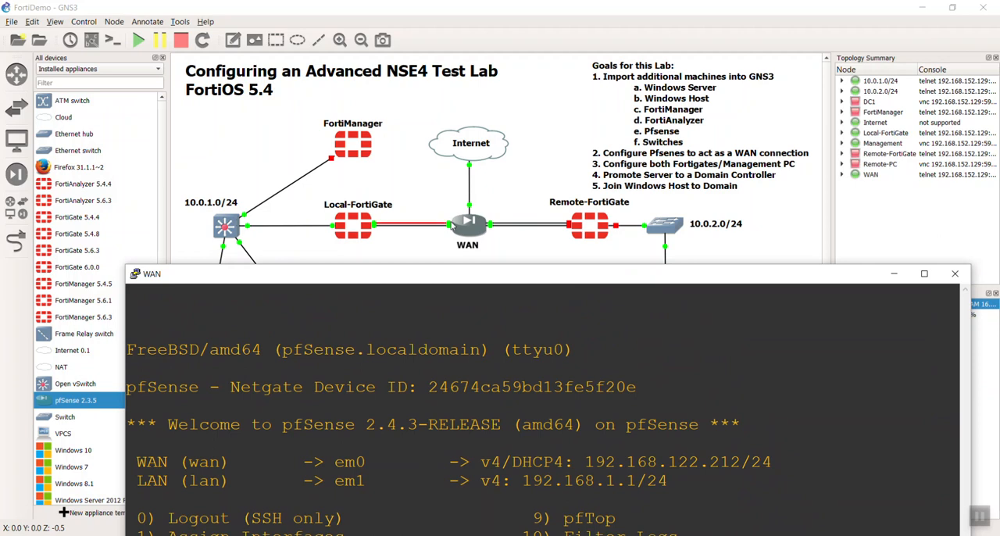
{"action": "left_click_drag", "start_coordinate": [528, 280], "coordinate": [504, 58]}
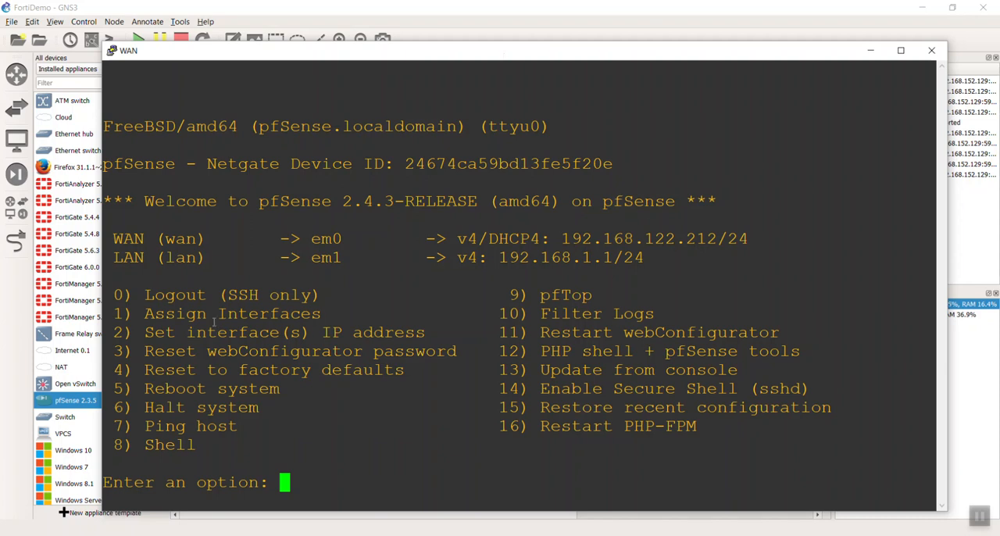
{"action": "left_click_drag", "start_coordinate": [144, 332], "coordinate": [434, 332]}
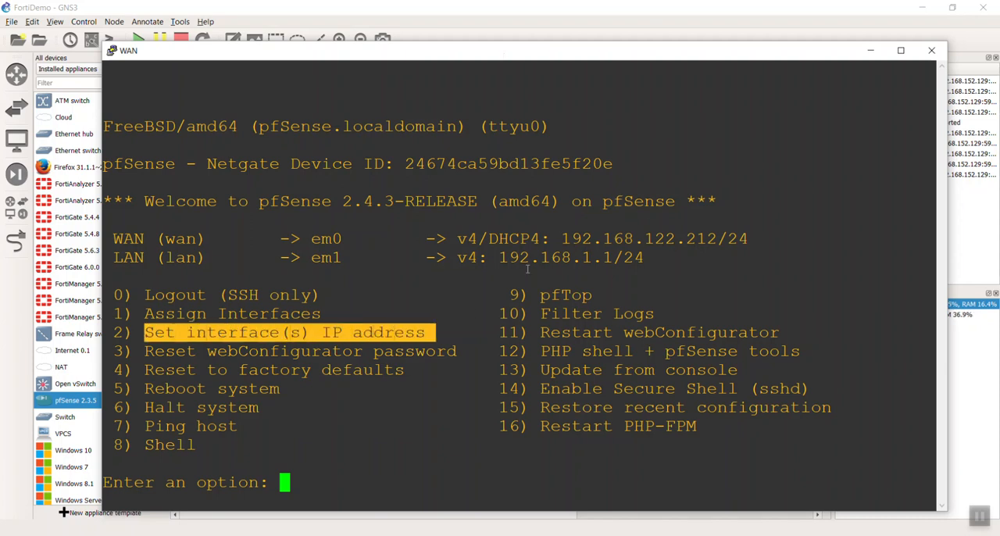
{"action": "left_click_drag", "start_coordinate": [447, 258], "coordinate": [646, 258]}
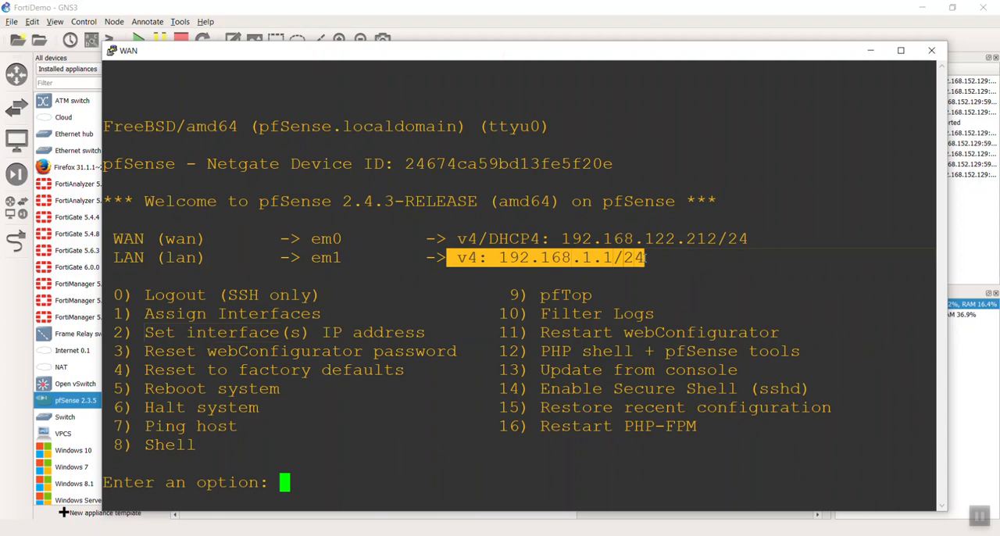
{"action": "left_click", "coordinate": [646, 258]}
{"action": "left_click_drag", "start_coordinate": [491, 261], "coordinate": [683, 270]}
{"action": "left_click", "coordinate": [674, 268]}
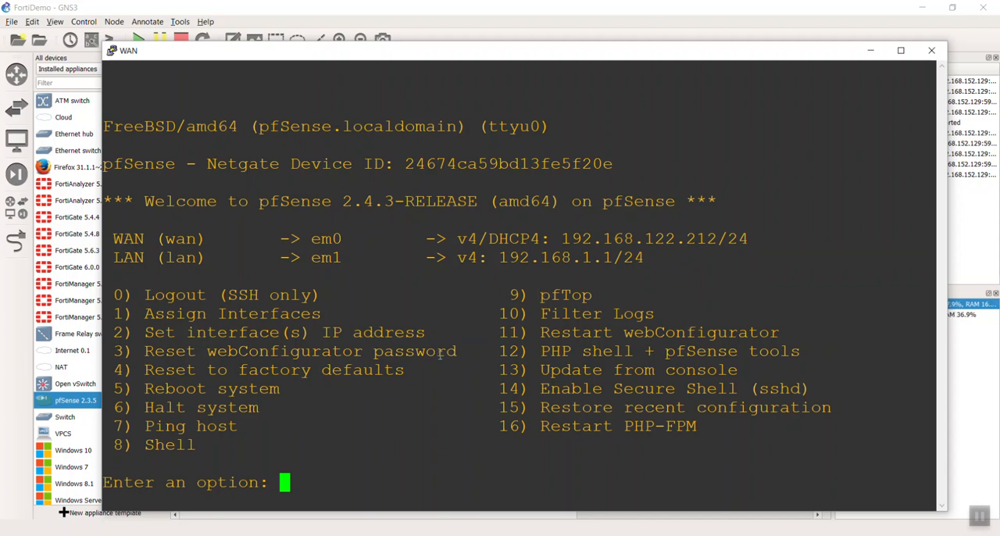
{"action": "left_click_drag", "start_coordinate": [494, 257], "coordinate": [621, 258]}
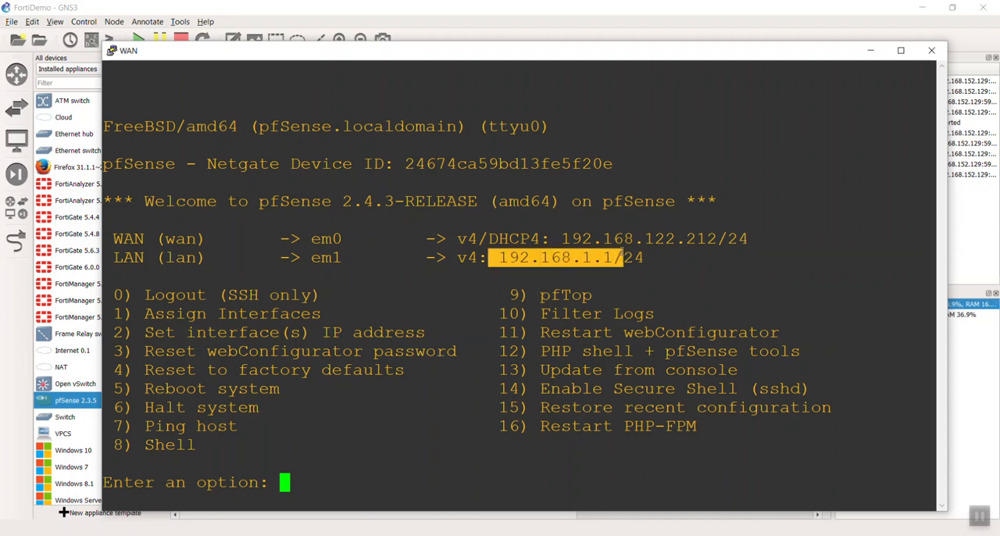
{"action": "left_click", "coordinate": [545, 294]}
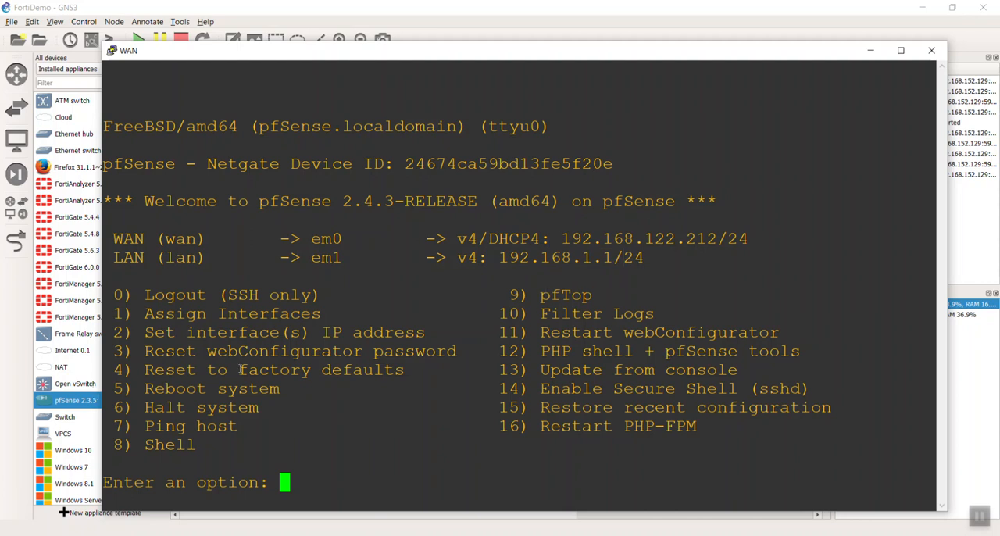
Use the pfSense option for setting interface IP addresses to give the LAN interface the IPv4 address 10.200.1.254.
{"action": "type", "text": "2"}
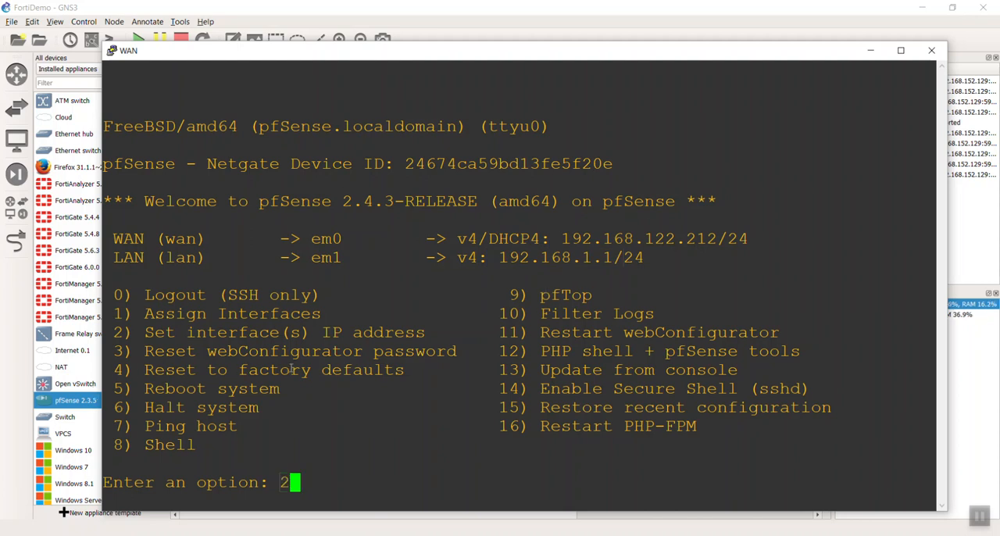
{"action": "key", "text": "Return"}
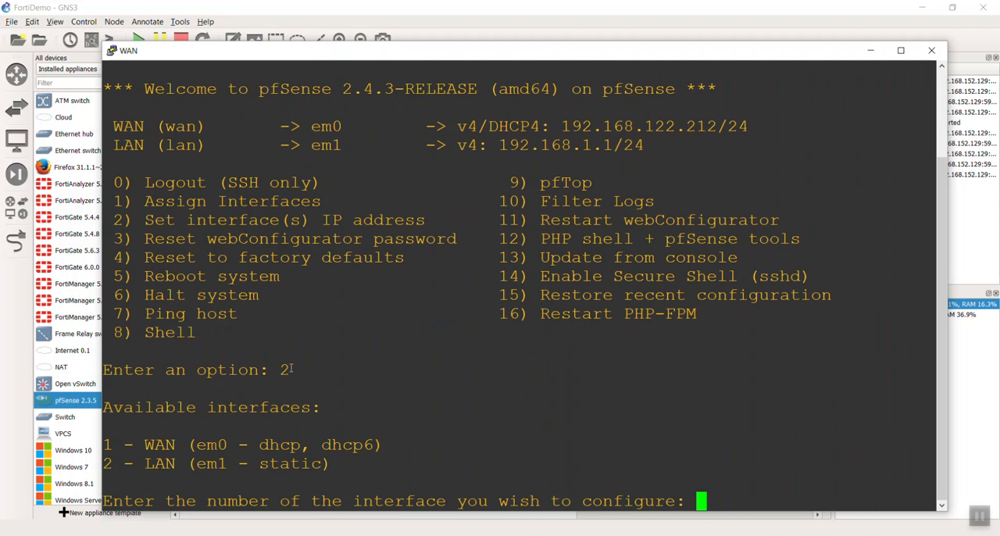
{"action": "type", "text": "2"}
{"action": "key", "text": "Return"}
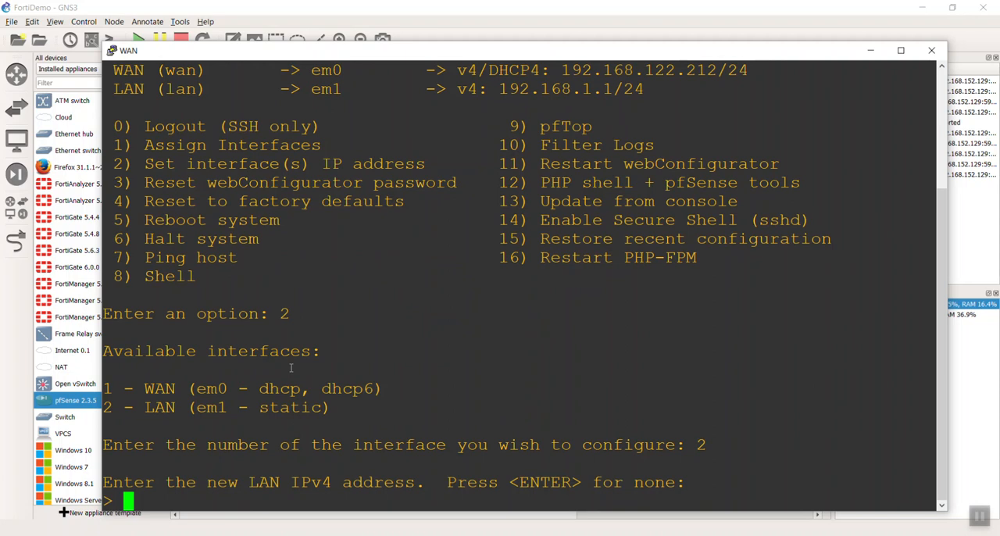
{"action": "type", "text": "10."}
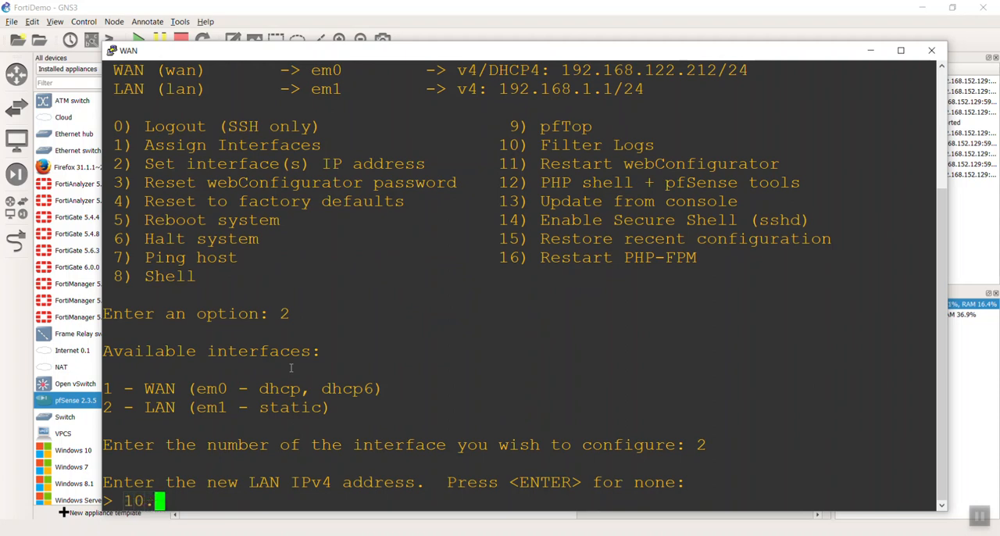
{"action": "type", "text": "200.1"}
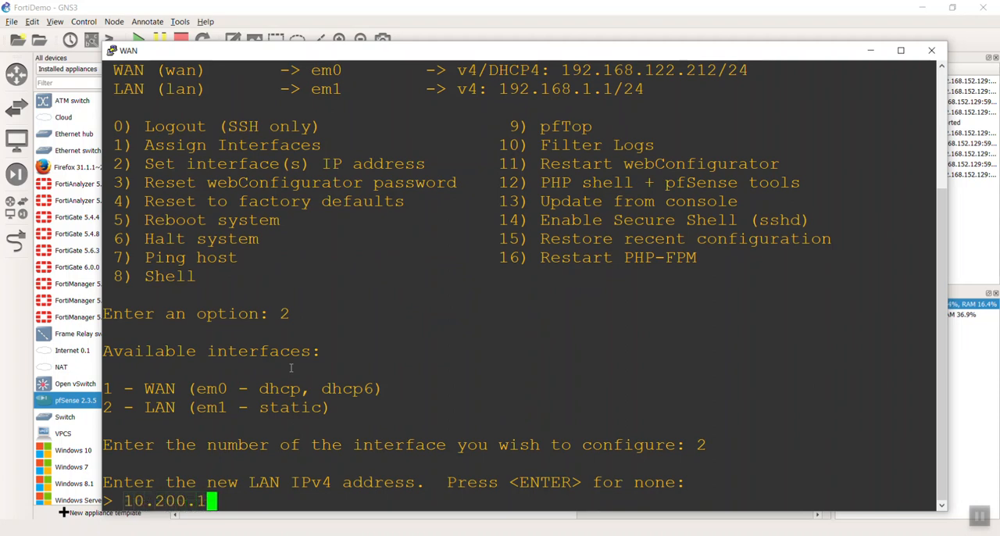
{"action": "type", "text": ".254"}
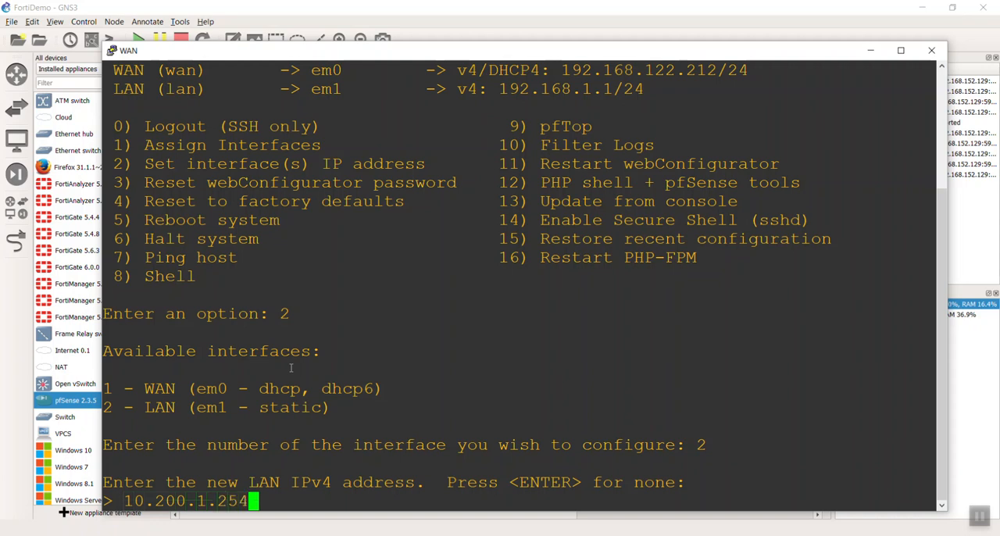
{"action": "left_click_drag", "start_coordinate": [335, 58], "coordinate": [650, 256]}
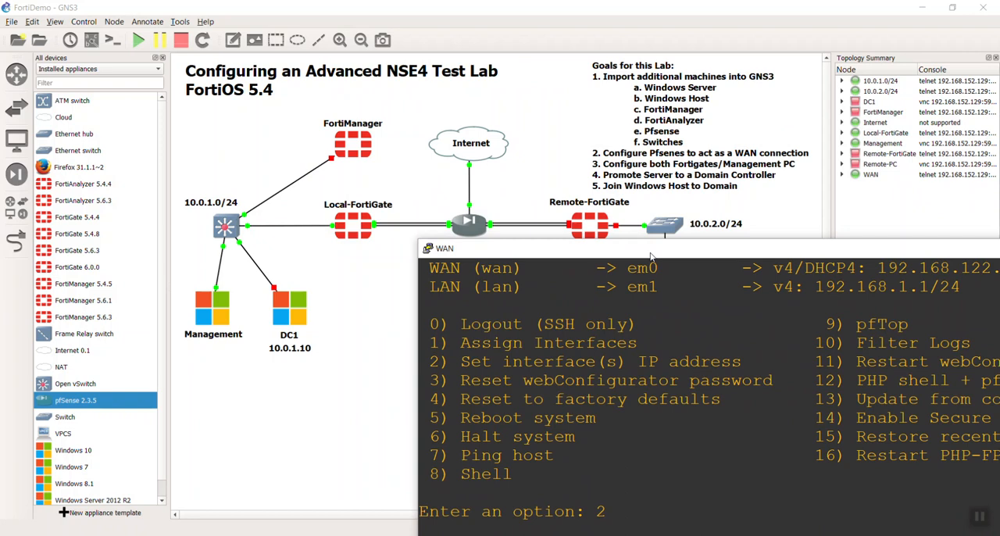
{"action": "left_click_drag", "start_coordinate": [651, 256], "coordinate": [647, 257]}
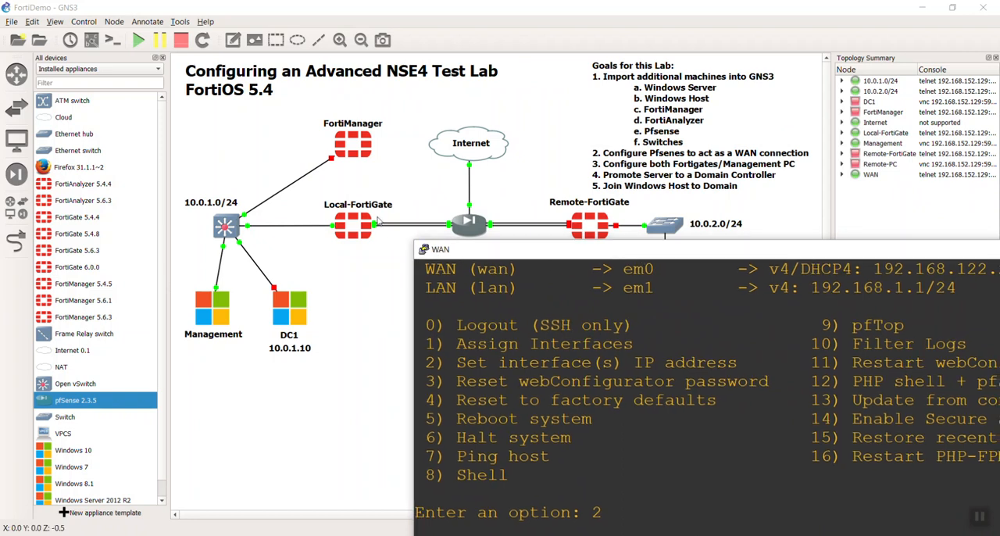
{"action": "left_click_drag", "start_coordinate": [504, 251], "coordinate": [216, 22]}
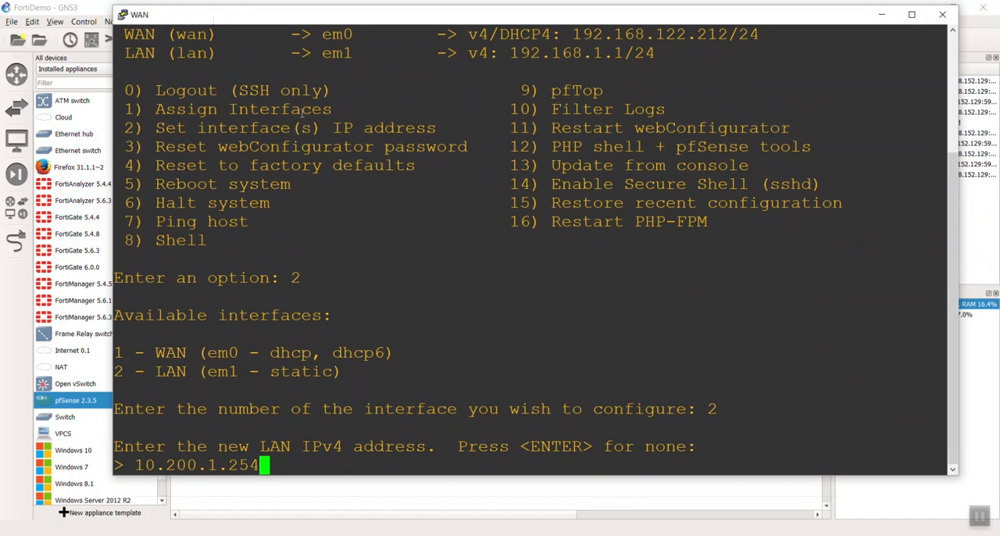
{"action": "key", "text": "Return"}
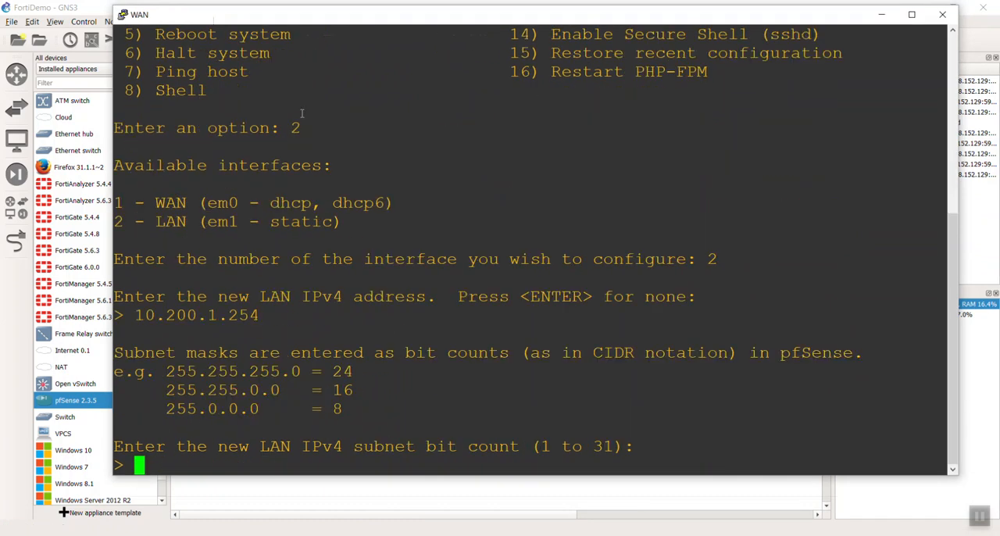
Give the LAN interface a 24-bit subnet mask, with no upstream gateway and no IPv6 address.
{"action": "type", "text": "24"}
{"action": "key", "text": "Return"}
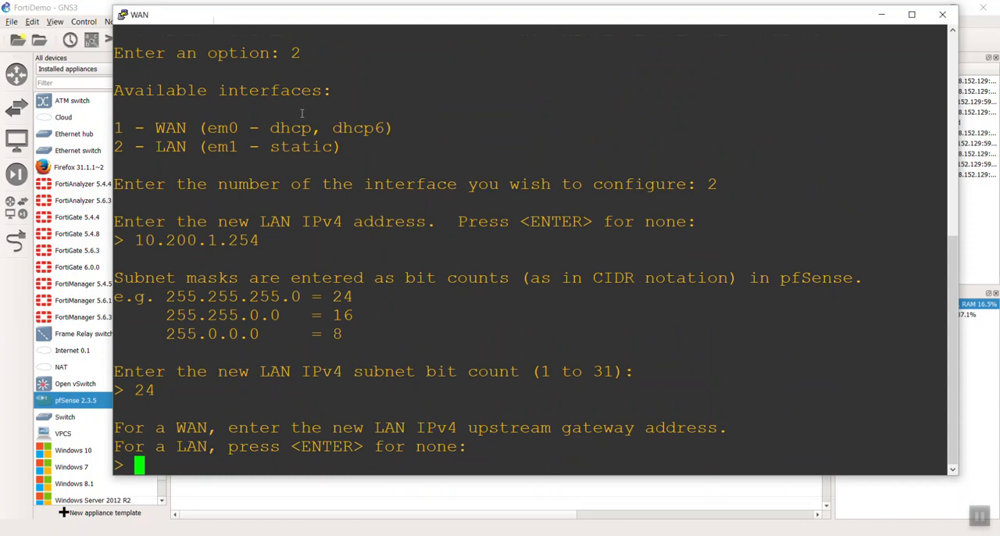
{"action": "key", "text": "Return"}
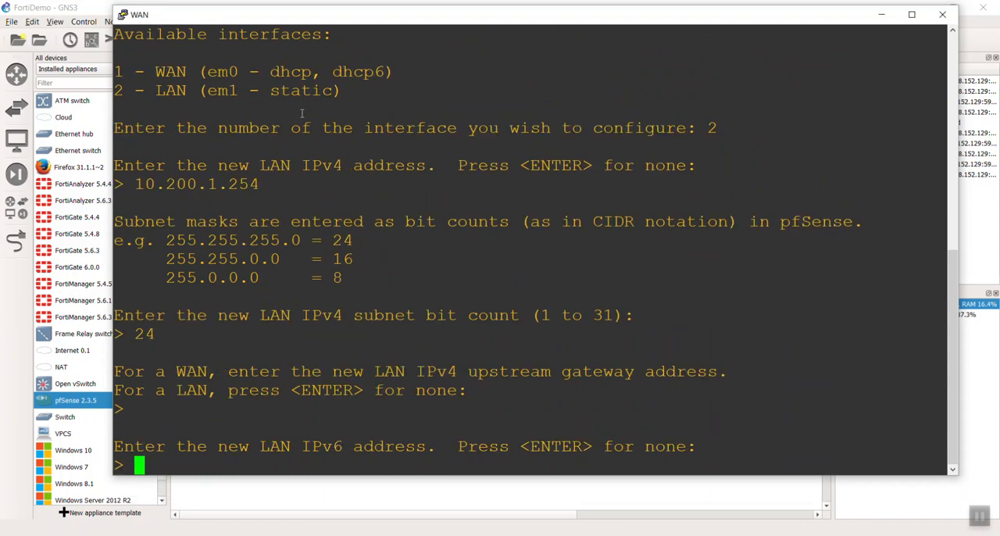
{"action": "key", "text": "Return"}
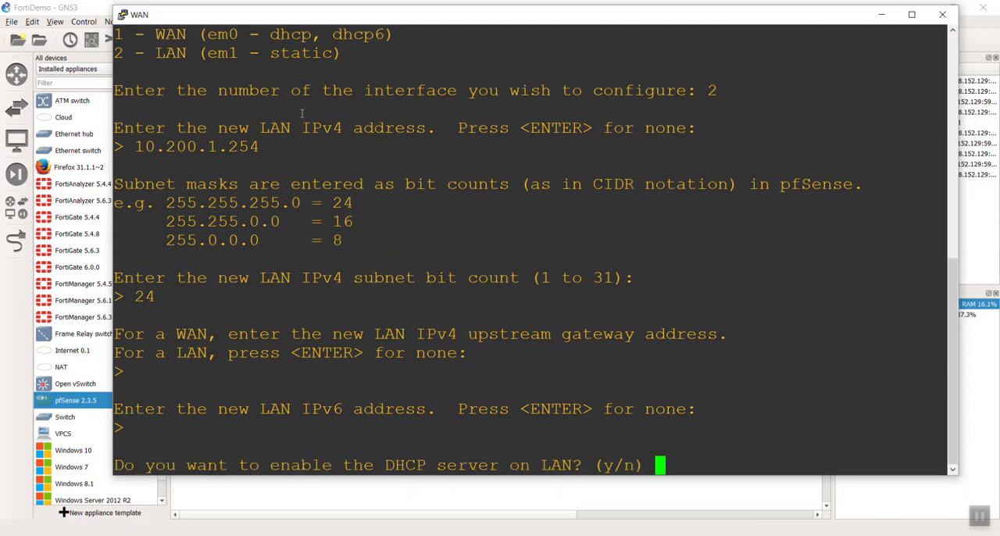
Enable the DHCP server on LAN with an IPv4 client address range from 10.200.1.100 to 10.200.1.125.
{"action": "type", "text": "y"}
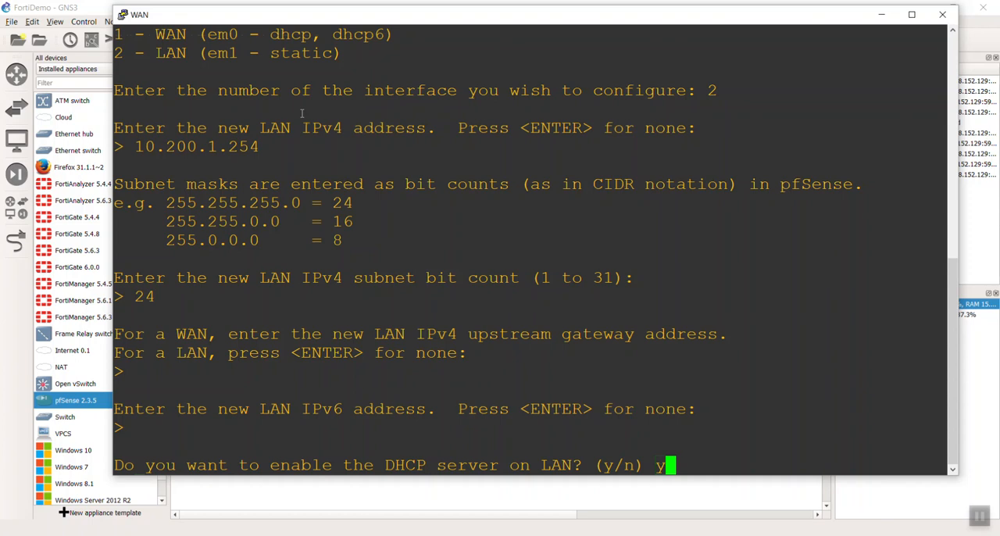
{"action": "key", "text": "Return"}
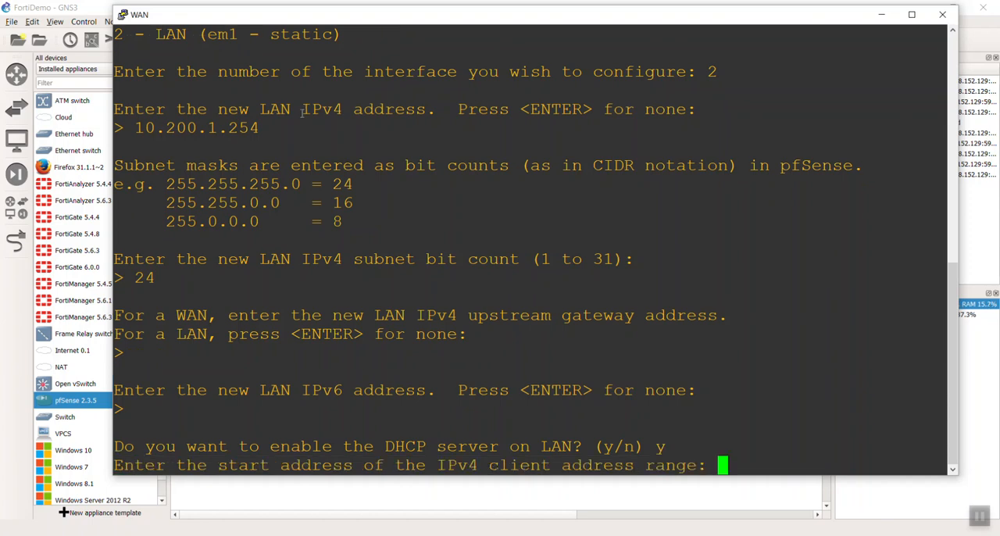
{"action": "type", "text": "10"}
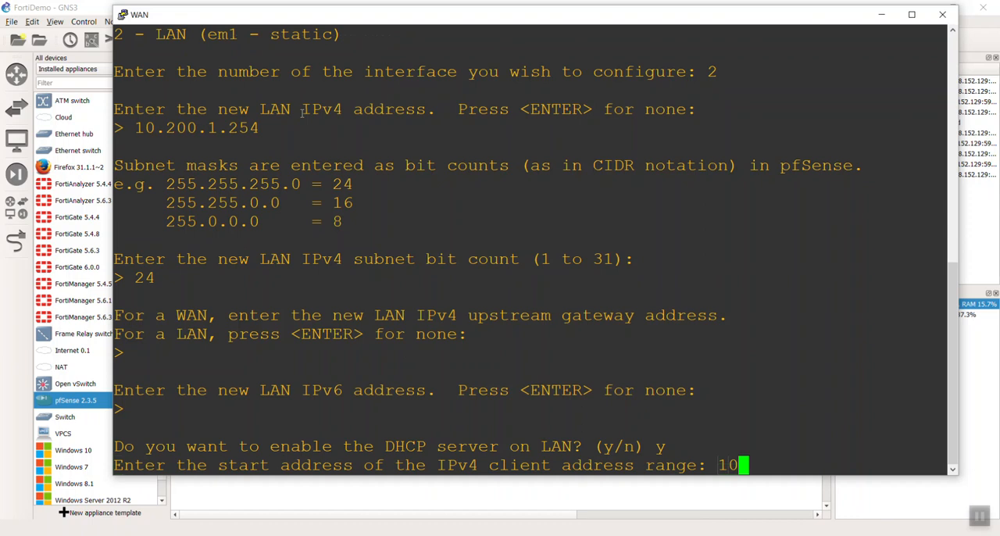
{"action": "type", "text": ".200."}
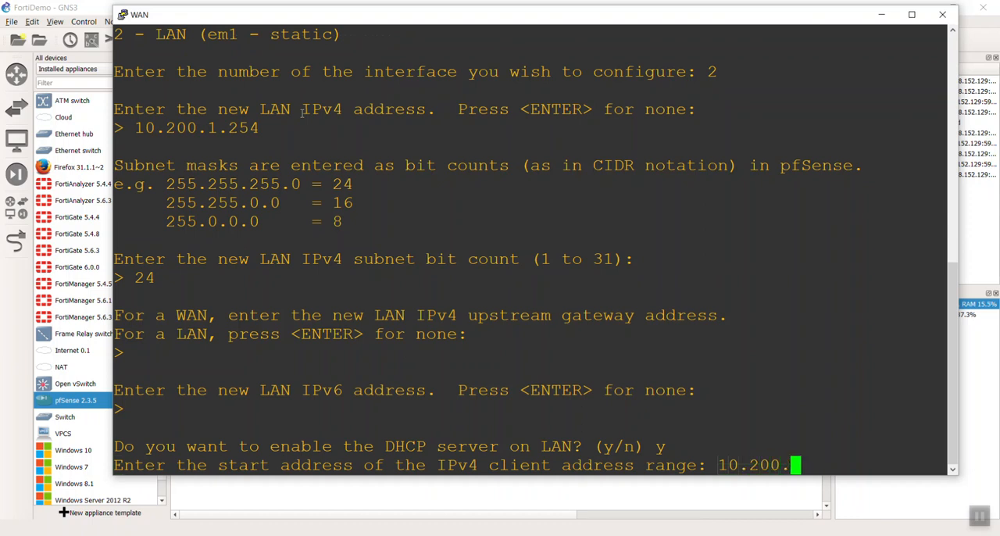
{"action": "type", "text": "1.100"}
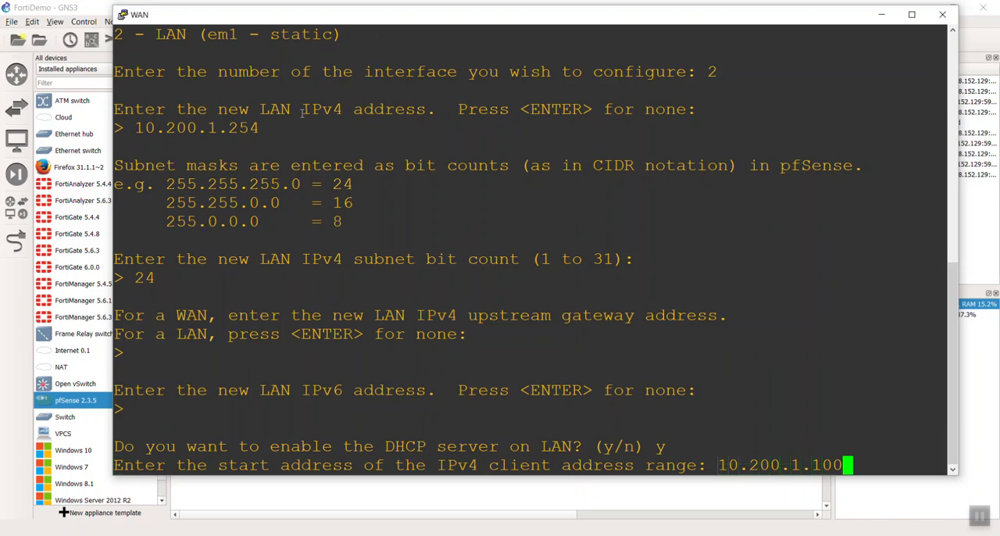
{"action": "key", "text": "Return"}
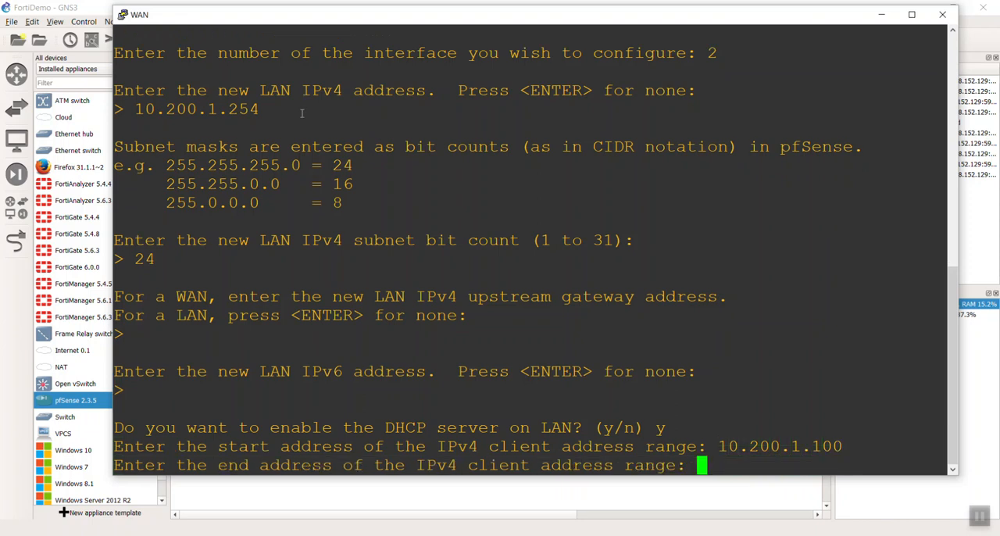
{"action": "type", "text": "10.200"}
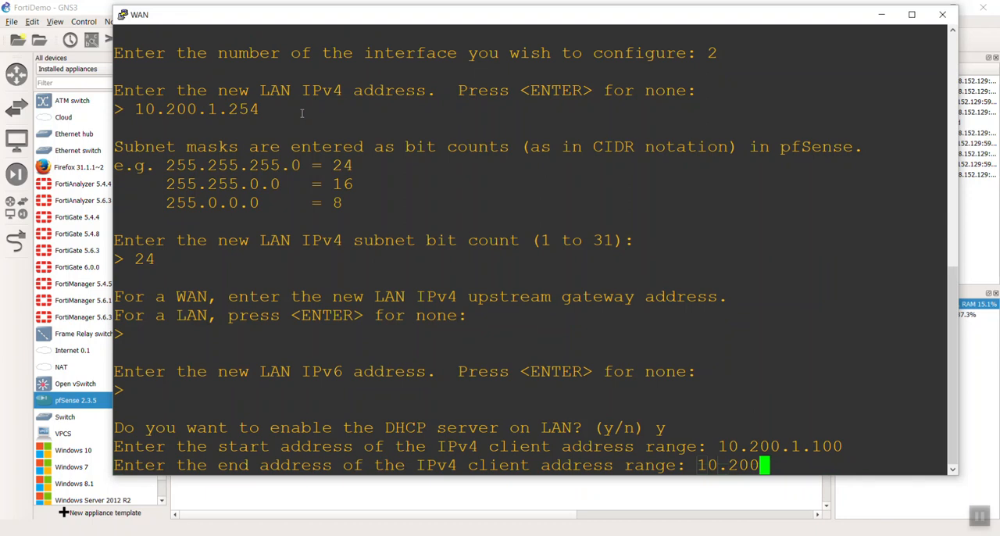
{"action": "type", "text": ".1.125"}
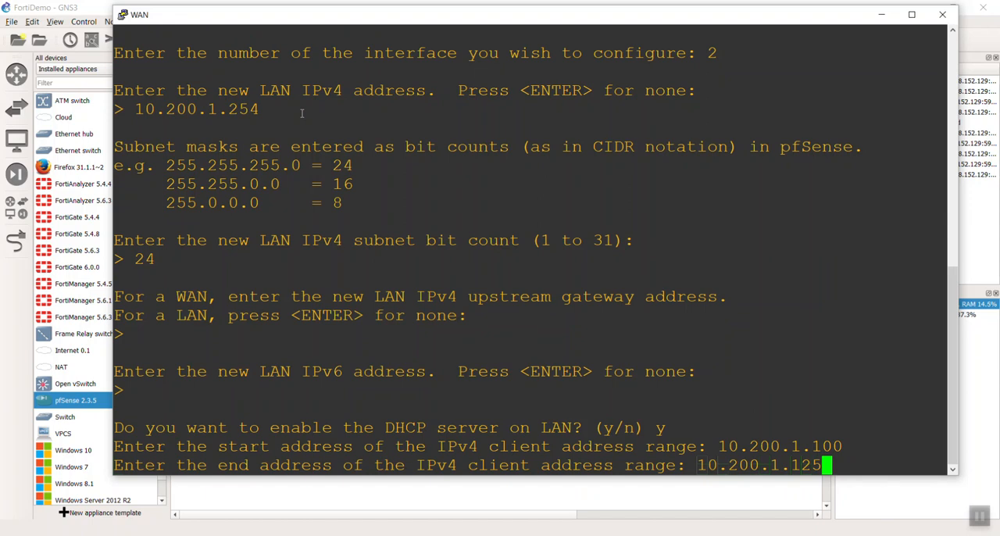
{"action": "key", "text": "Return"}
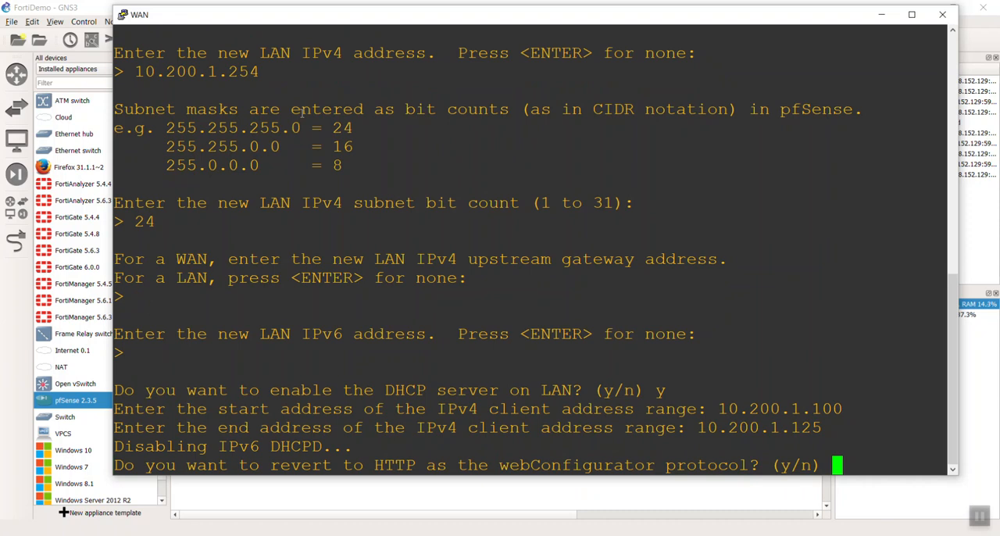
Revert the webConfigurator protocol to HTTP and close the WAN node's console.
{"action": "type", "text": "y"}
{"action": "key", "text": "Return"}
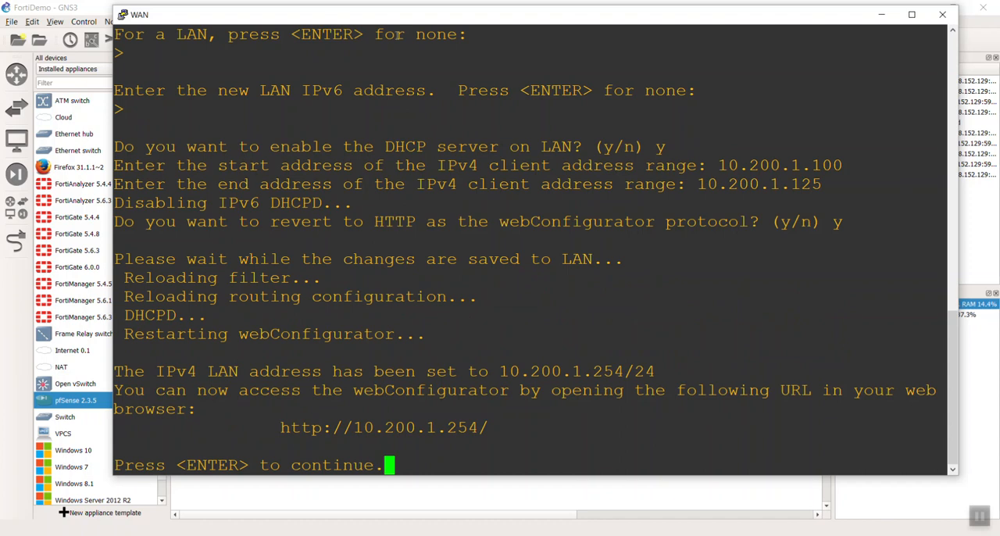
{"action": "left_click_drag", "start_coordinate": [833, 15], "coordinate": [651, 86]}
{"action": "left_click", "coordinate": [758, 85]}
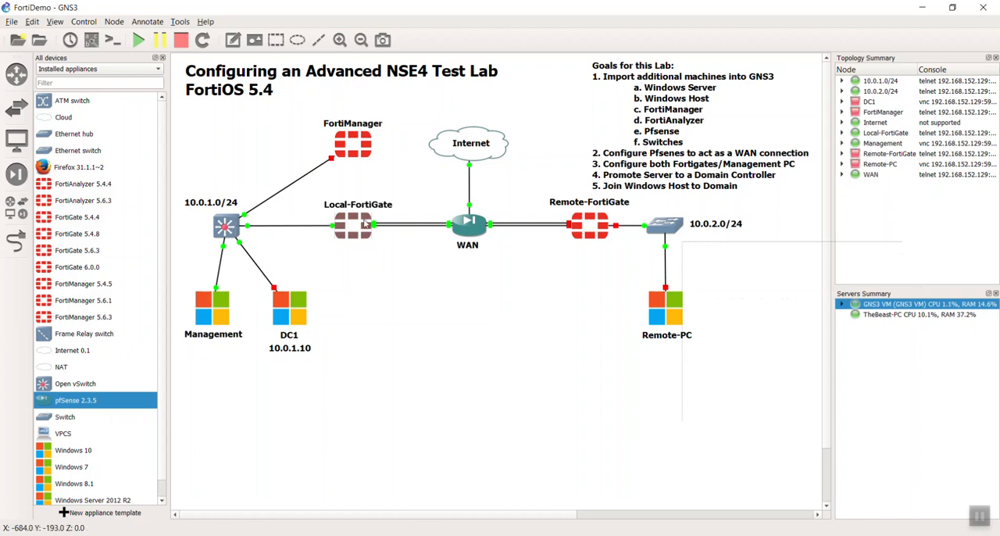
Open the console of Local-FortiGate and log in as admin with an empty password.
{"action": "mouse_move", "coordinate": [365, 224]}
{"action": "left_click", "coordinate": [342, 283]}
{"action": "left_click", "coordinate": [351, 229]}
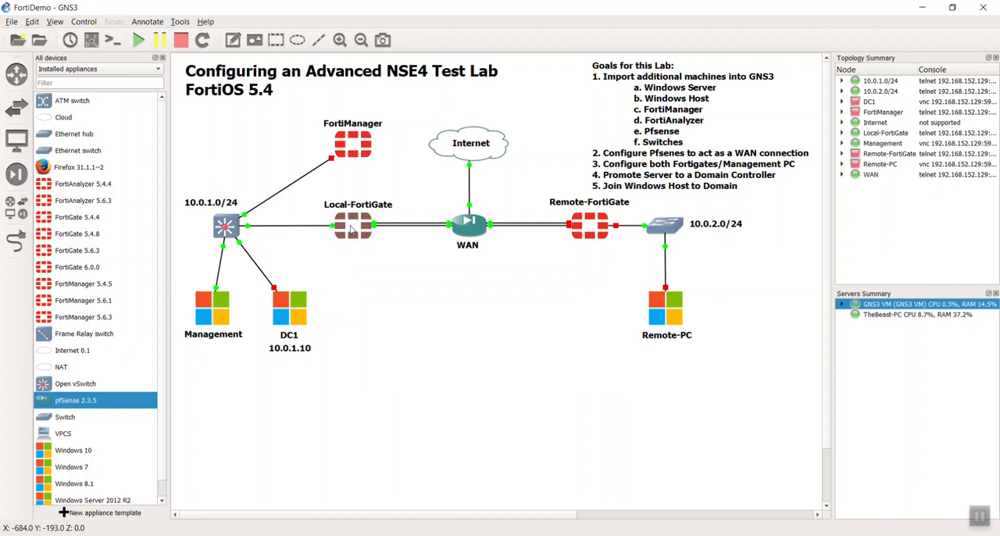
{"action": "double_click", "coordinate": [352, 229]}
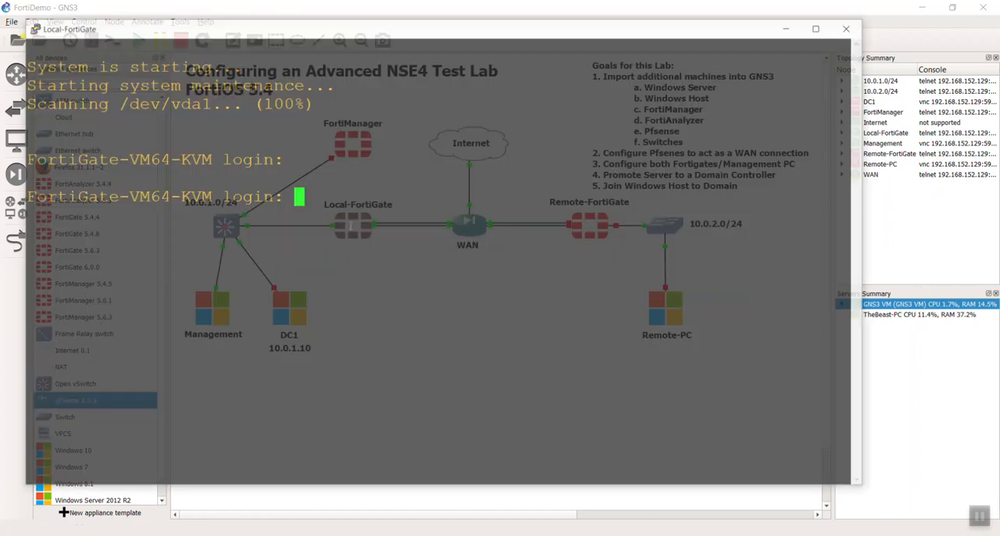
{"action": "left_click_drag", "start_coordinate": [438, 31], "coordinate": [484, 30]}
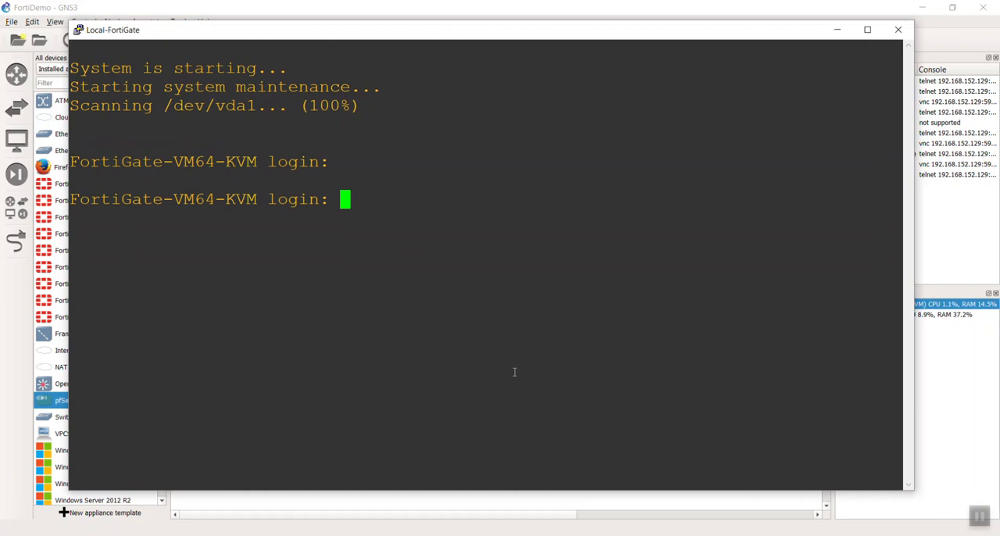
{"action": "type", "text": "admin"}
{"action": "key", "text": "Return"}
{"action": "key", "text": "Return"}
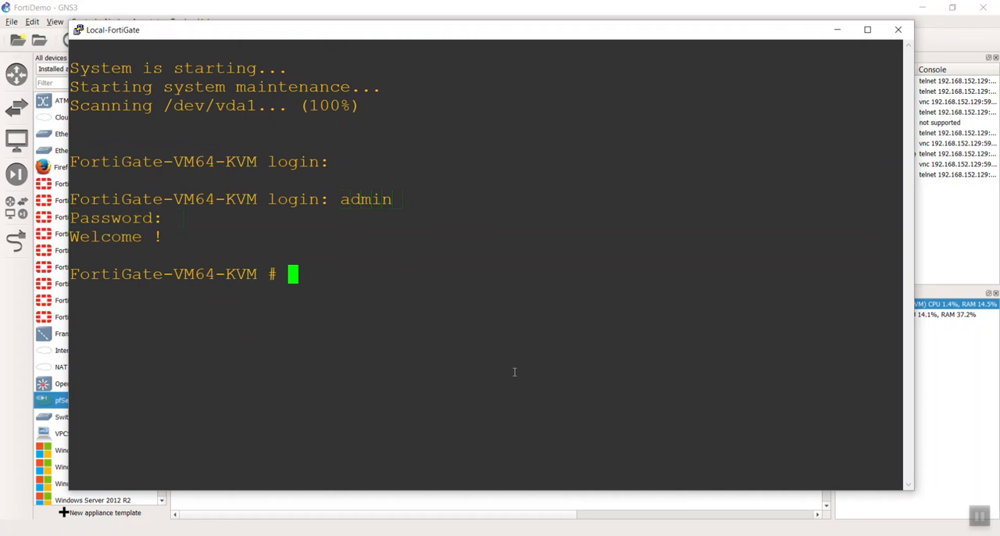
Enter the FortiGate's system interface configuration with the command config sys int.
{"action": "type", "text": "config "}
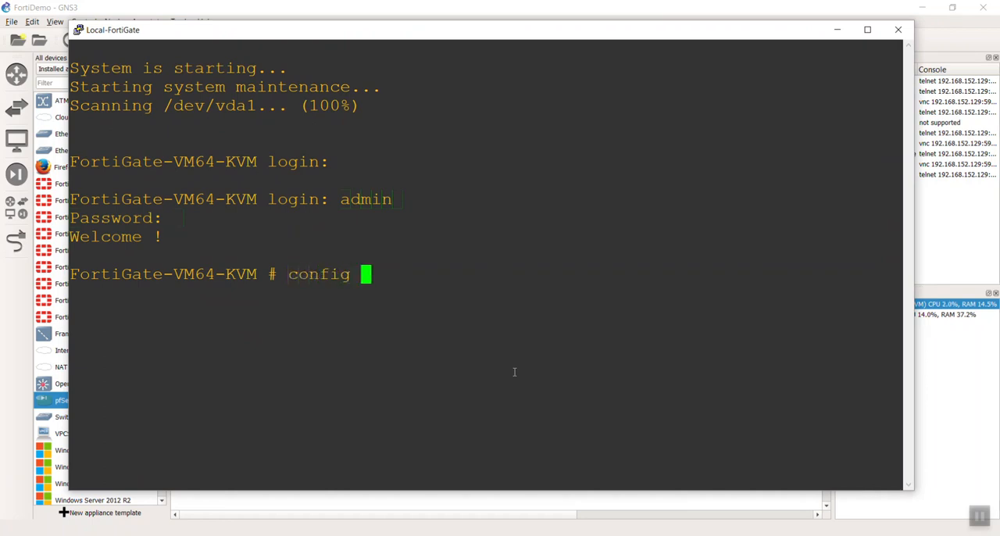
{"action": "type", "text": "sys int"}
{"action": "key", "text": "Return"}
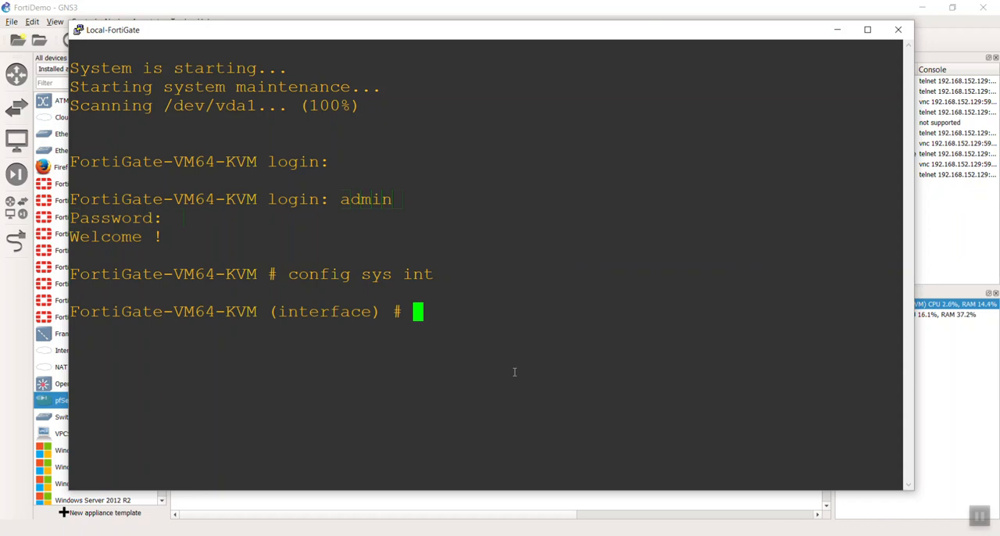
{"action": "left_click_drag", "start_coordinate": [663, 24], "coordinate": [705, 79]}
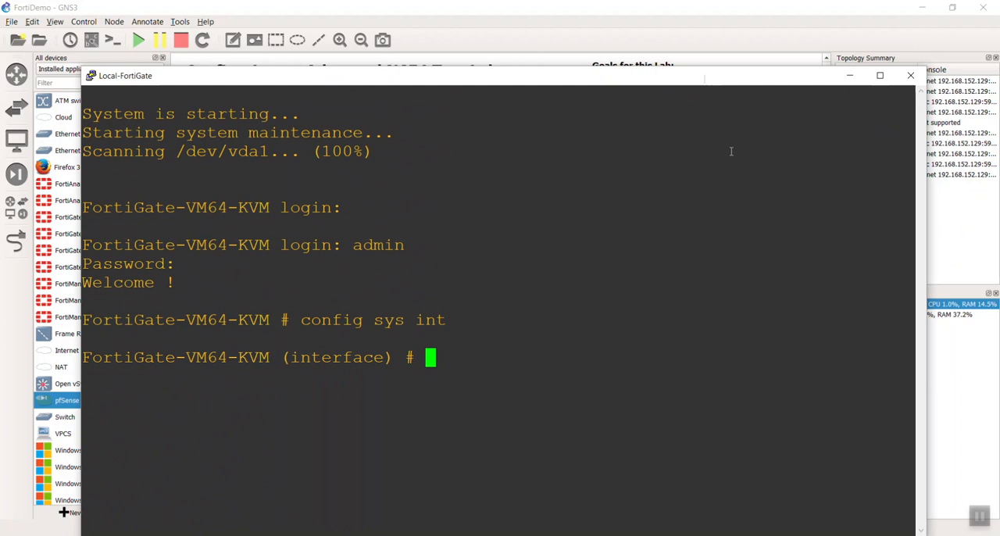
Start editing port1 in the interface configuration and show its current settings.
{"action": "type", "text": "edit port"}
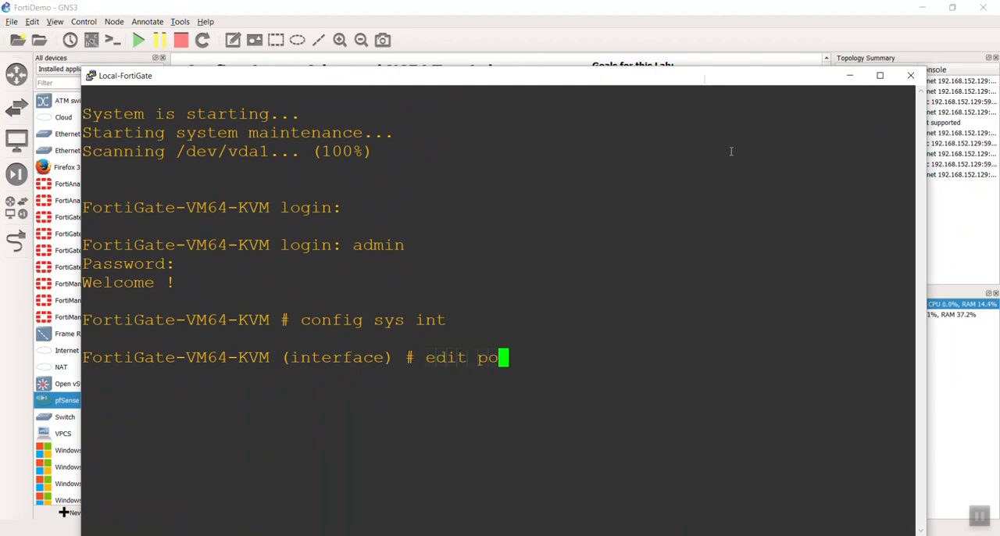
{"action": "type", "text": "1"}
{"action": "key", "text": "Return"}
{"action": "type", "text": "show"}
{"action": "key", "text": "Return"}
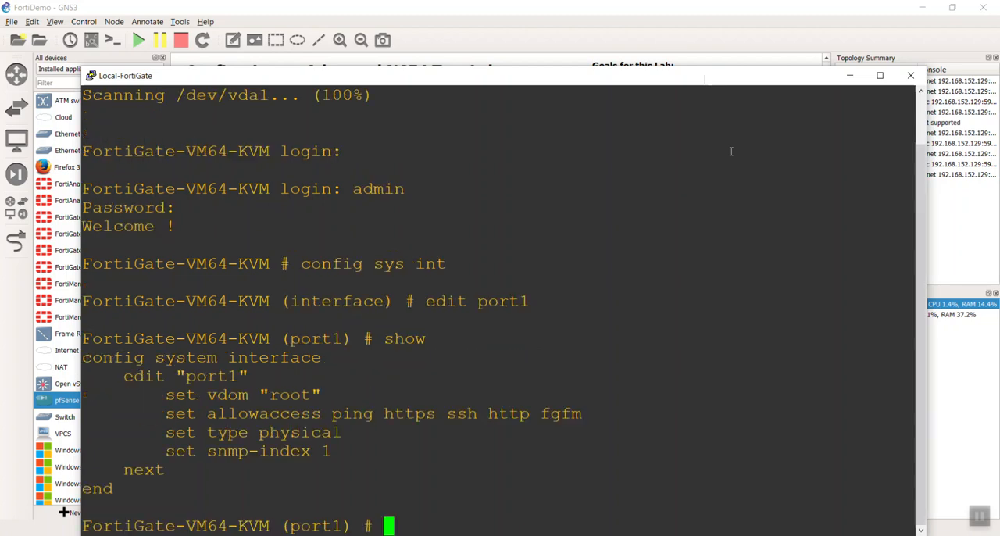
Set the IP address of port1 to 10.200.1.1/24.
{"action": "type", "text": "s"}
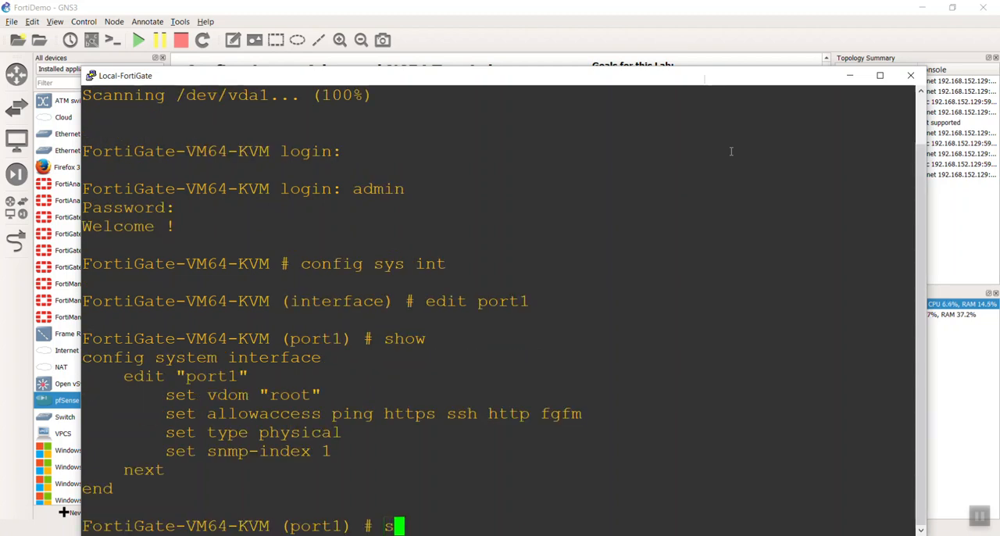
{"action": "type", "text": "et ip "}
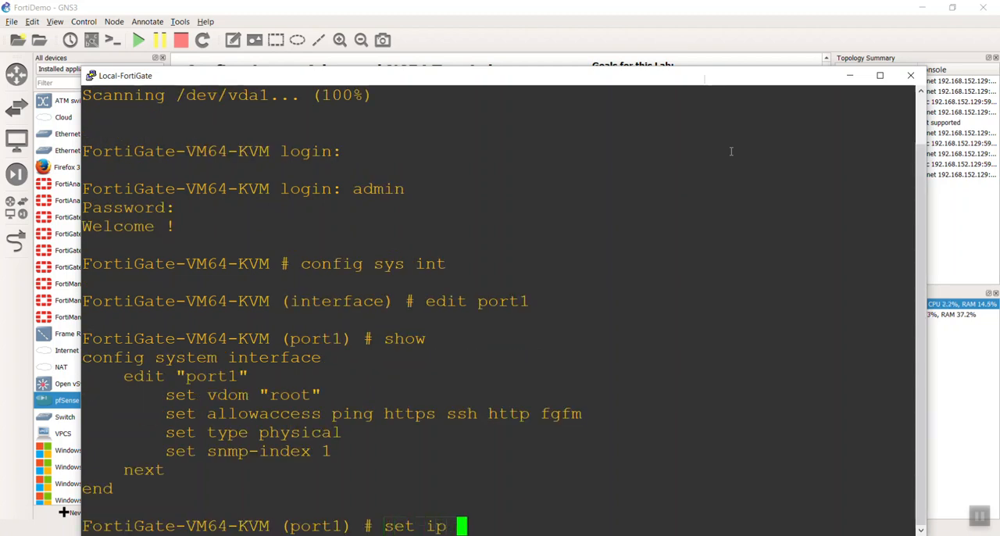
{"action": "type", "text": "192."}
{"action": "key", "text": "BackSpace"}
{"action": "key", "text": "BackSpace"}
{"action": "key", "text": "BackSpace"}
{"action": "type", "text": "0.200.1."}
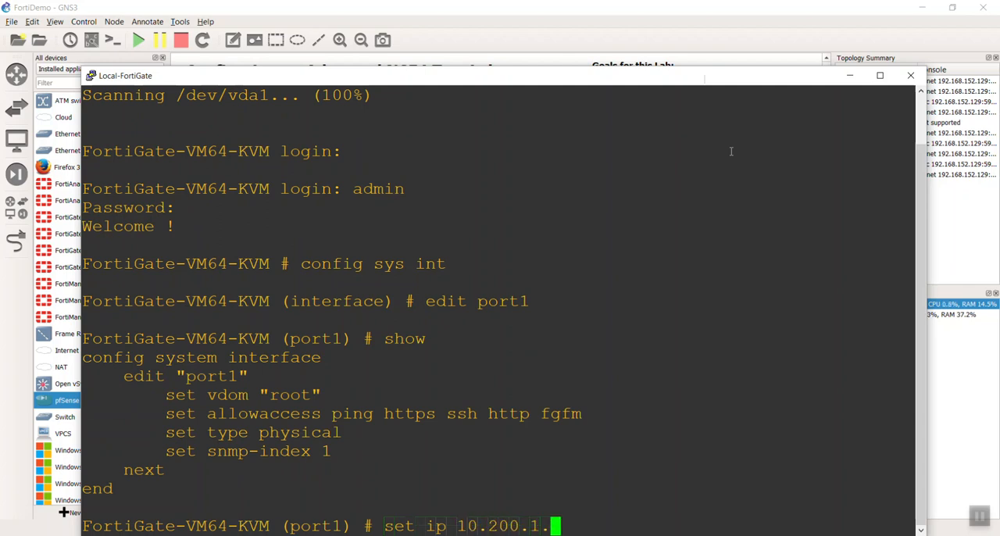
{"action": "type", "text": "1/24"}
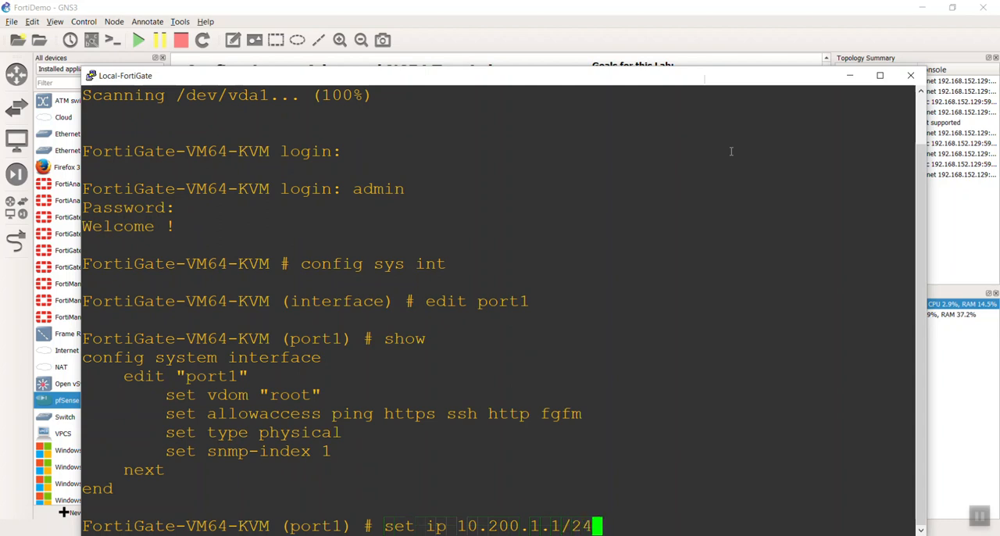
{"action": "key", "text": "Return"}
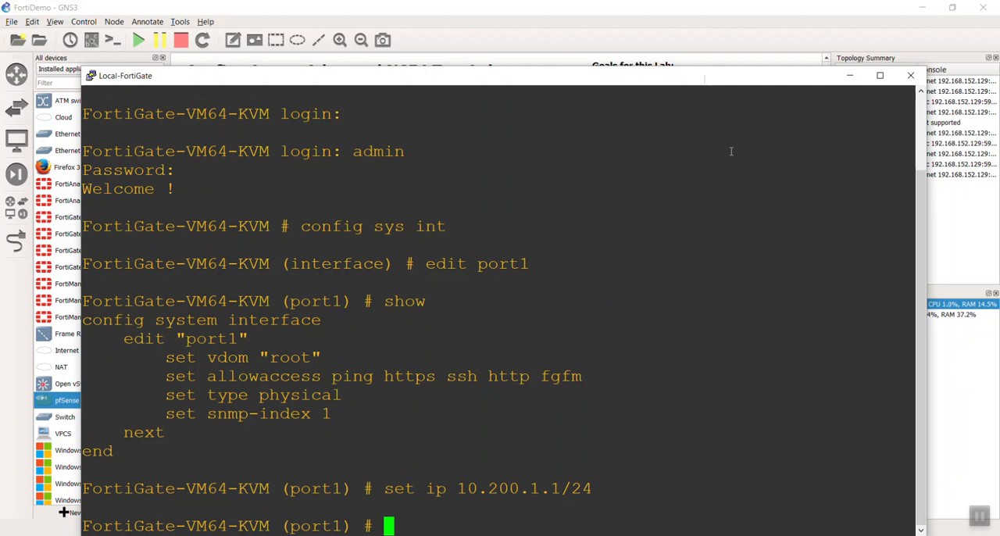
Check the WAN connections in the topology, and finish editing port1 with the next command.
{"action": "left_click_drag", "start_coordinate": [710, 79], "coordinate": [720, 355]}
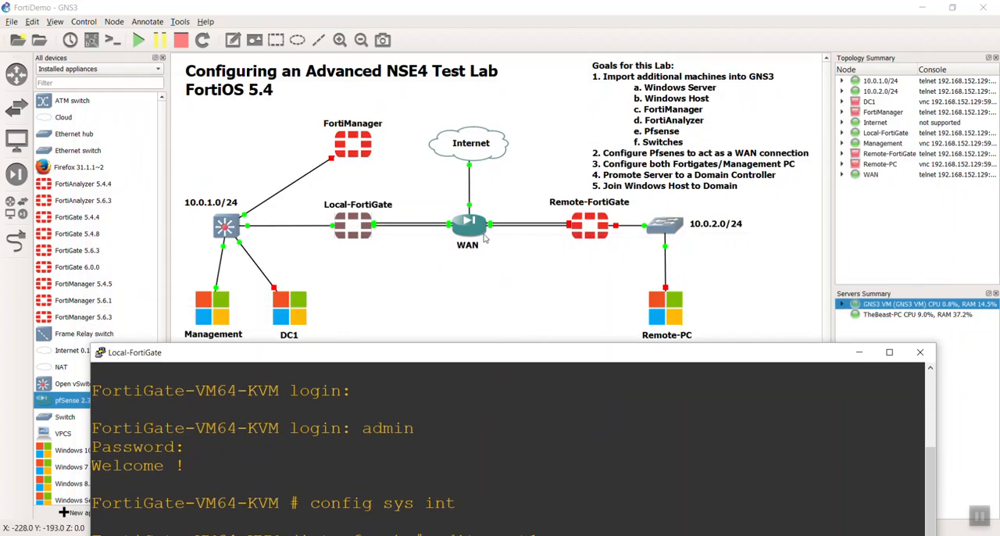
{"action": "left_click_drag", "start_coordinate": [461, 354], "coordinate": [475, 53]}
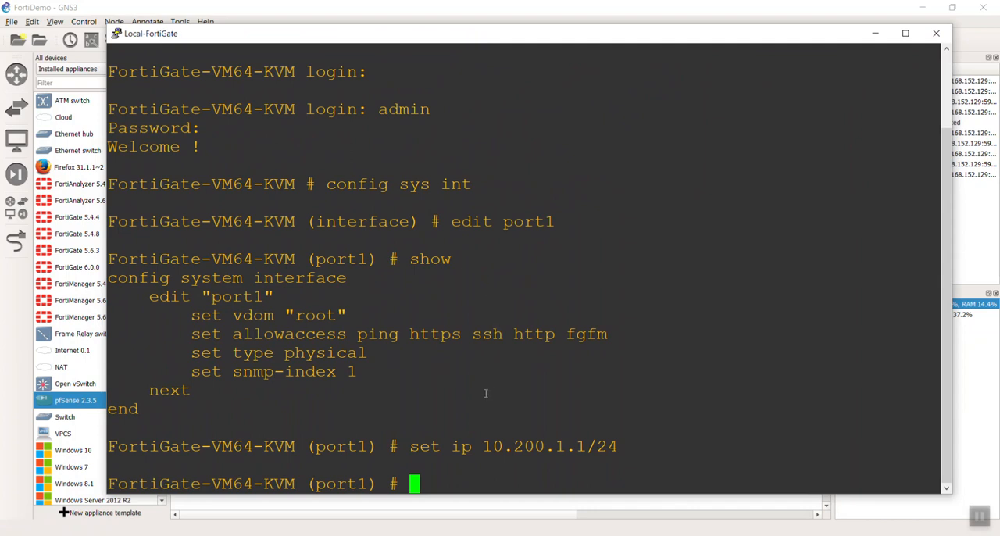
{"action": "type", "text": "next"}
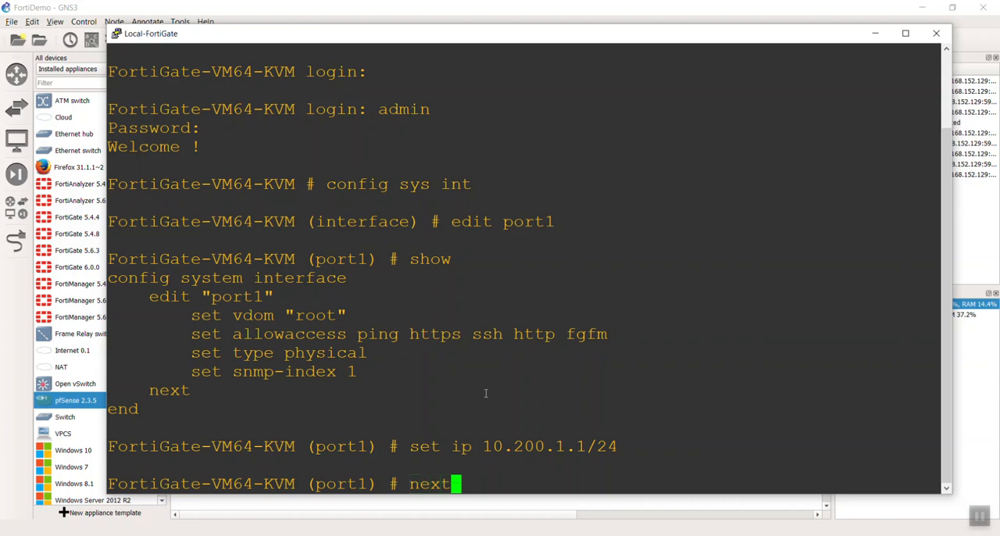
{"action": "key", "text": "Return"}
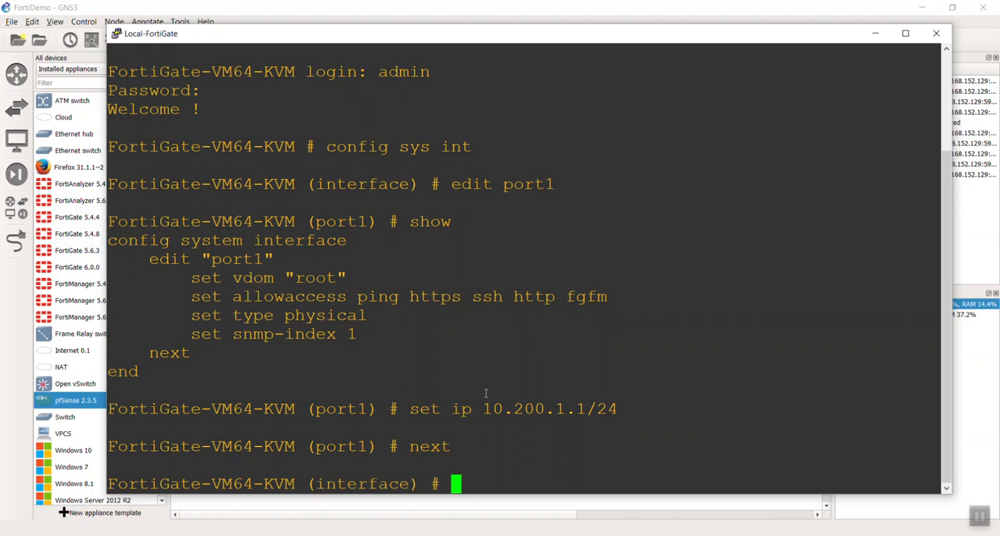
{"action": "type", "text": "config por"}
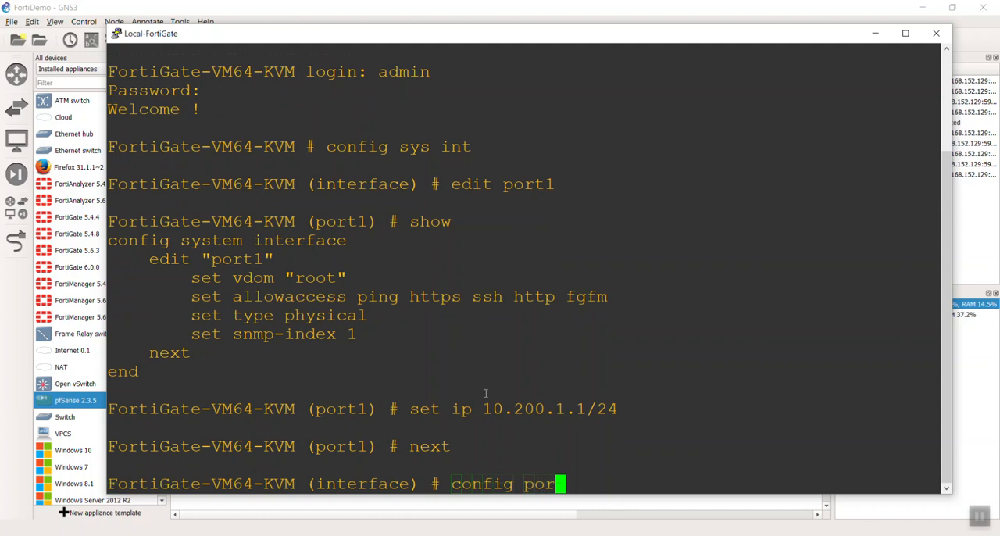
{"action": "key", "text": "Tab"}
{"action": "key", "text": "Tab"}
{"action": "key", "text": "BackSpace"}
Start editing port3 in the interface configuration and show its current settings.
{"action": "key", "text": "BackSpace"}
{"action": "key", "text": "BackSpace"}
{"action": "key", "text": "BackSpace"}
{"action": "key", "text": "BackSpace"}
{"action": "key", "text": "BackSpace"}
{"action": "key", "text": "BackSpace"}
{"action": "key", "text": "BackSpace"}
{"action": "key", "text": "BackSpace"}
{"action": "key", "text": "BackSpace"}
{"action": "type", "text": "edit pro"}
{"action": "key", "text": "BackSpace"}
{"action": "key", "text": "BackSpace"}
{"action": "type", "text": "ort3"}
{"action": "key", "text": "Return"}
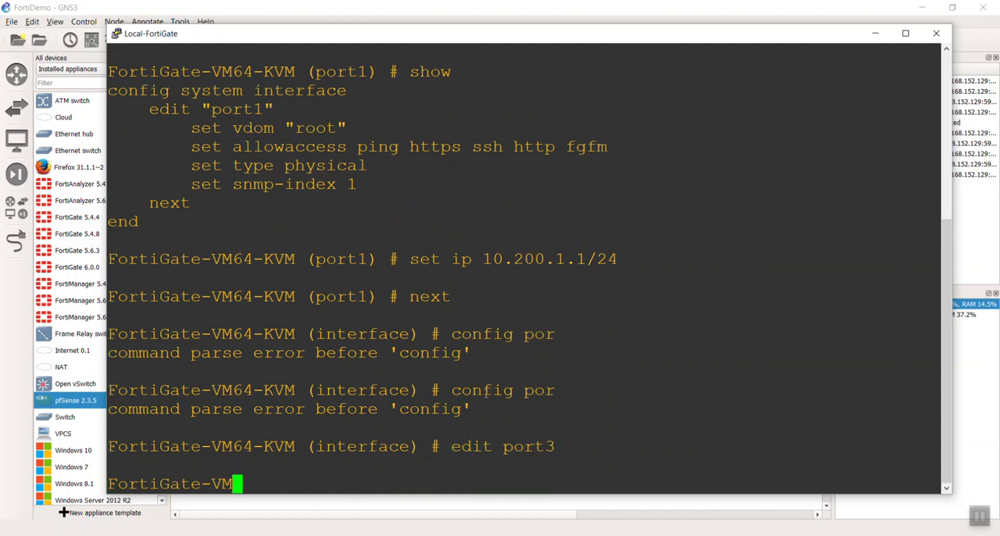
{"action": "type", "text": "show"}
{"action": "key", "text": "Return"}
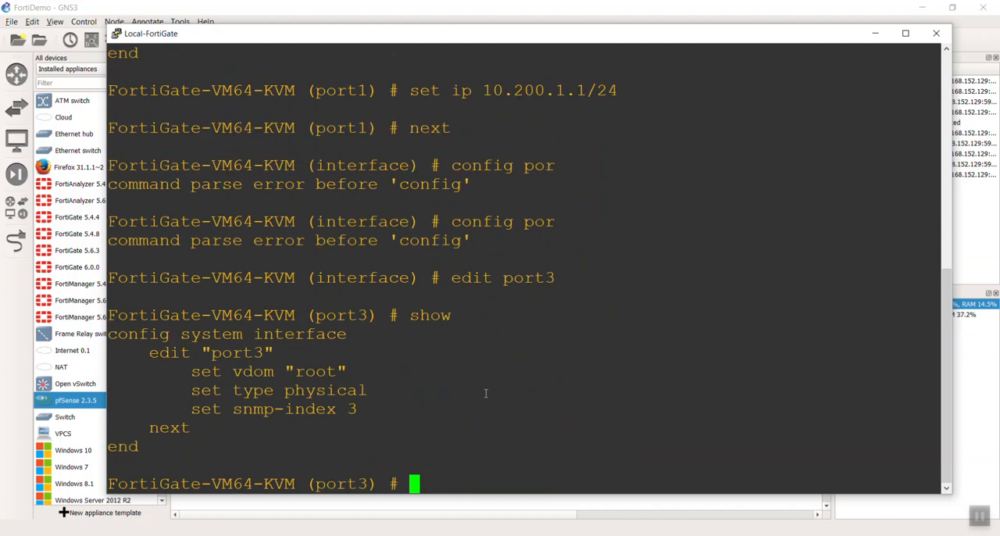
Return to the GNS3 topology, show the interface labels, and move Local-FortiGate's Port3 and Port2 labels clear of the node and links.
{"action": "left_click_drag", "start_coordinate": [479, 39], "coordinate": [797, 140]}
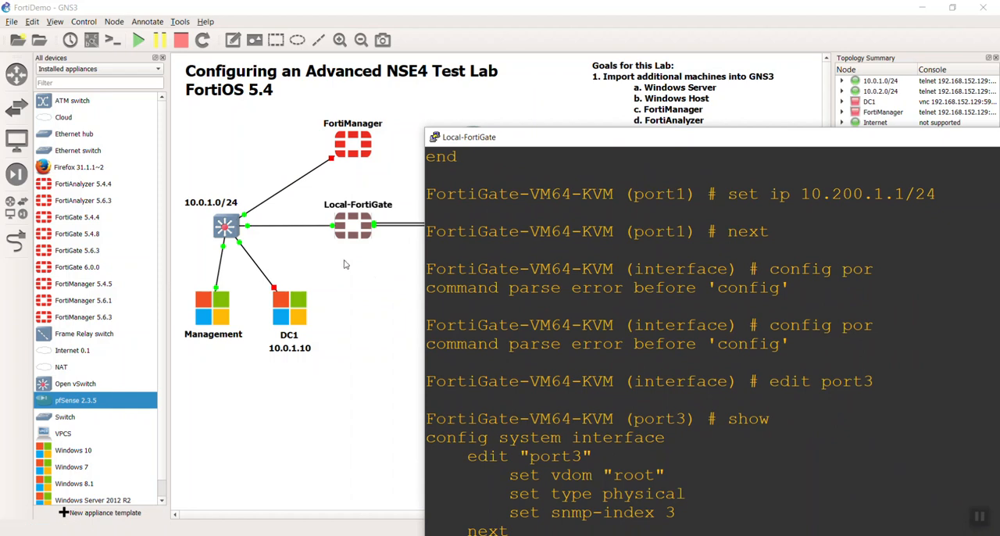
{"action": "left_click", "coordinate": [373, 275]}
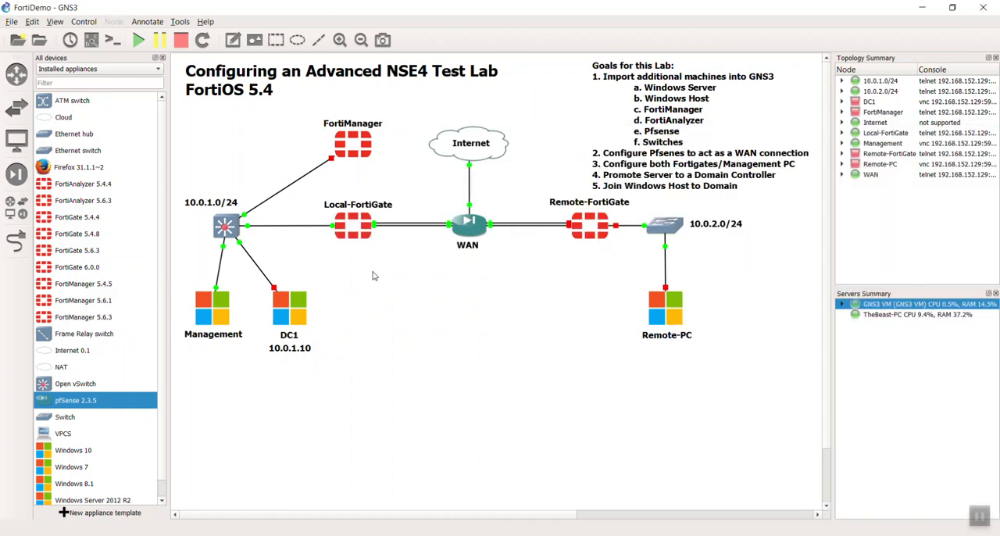
{"action": "left_click", "coordinate": [91, 41]}
{"action": "left_click", "coordinate": [92, 41]}
{"action": "left_click", "coordinate": [91, 41]}
{"action": "left_click_drag", "start_coordinate": [344, 241], "coordinate": [313, 240]}
{"action": "left_click_drag", "start_coordinate": [400, 238], "coordinate": [400, 222]}
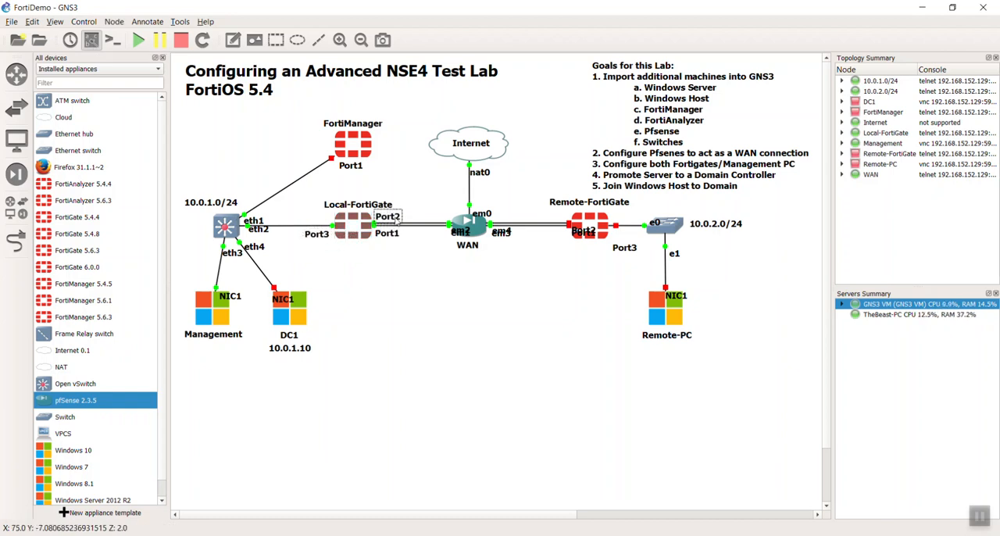
Spread out the em0 to em4 interface labels around the WAN node so that none overlap.
{"action": "left_click_drag", "start_coordinate": [461, 232], "coordinate": [439, 236]}
{"action": "left_click", "coordinate": [504, 237]}
{"action": "left_click_drag", "start_coordinate": [504, 238], "coordinate": [494, 206]}
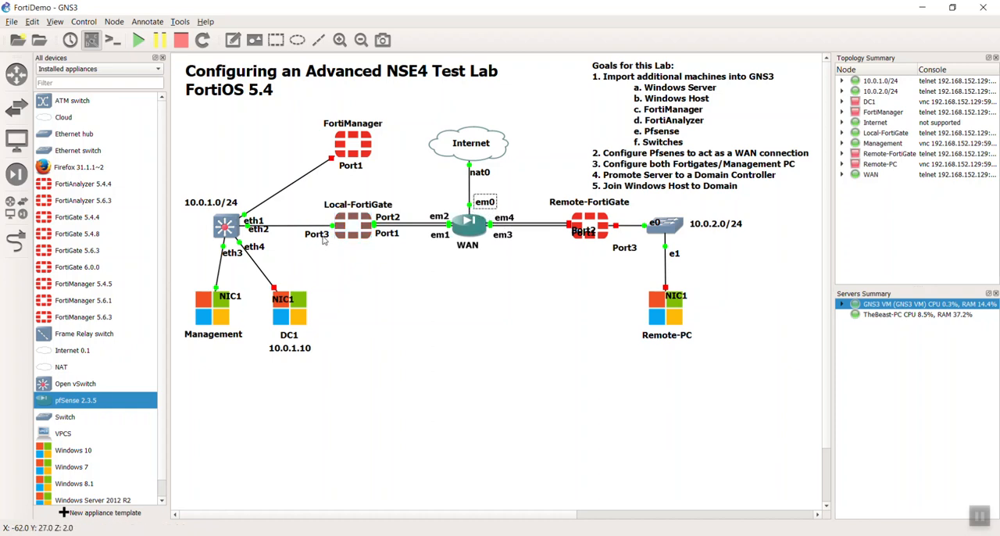
Move the NIC1 labels clear of the DC1 and Management icons, and adjust the interface labels at the 10.0.1.0/24 switch.
{"action": "left_click_drag", "start_coordinate": [295, 299], "coordinate": [308, 283]}
{"action": "left_click_drag", "start_coordinate": [240, 302], "coordinate": [244, 289]}
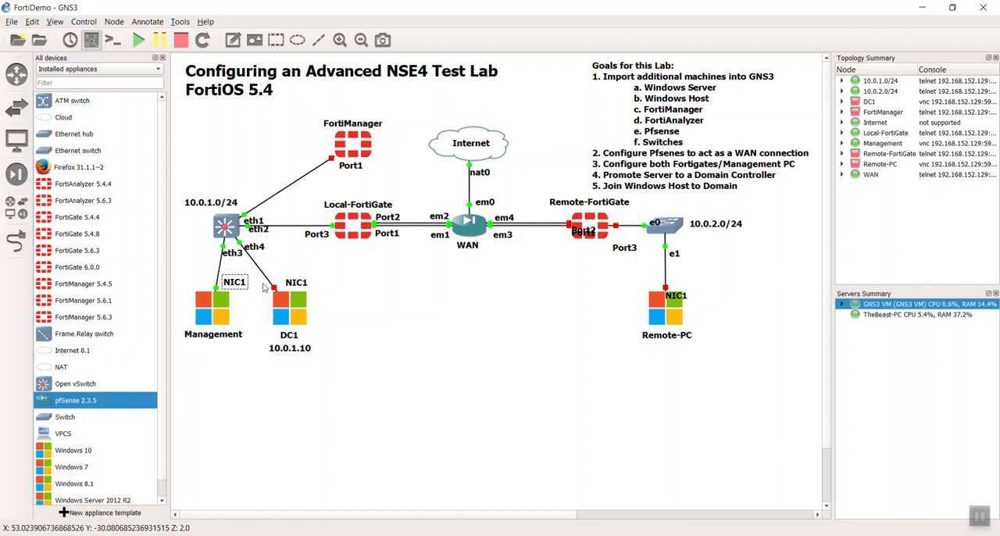
{"action": "left_click_drag", "start_coordinate": [266, 227], "coordinate": [272, 221]}
{"action": "left_click", "coordinate": [417, 315]}
Separate the interface labels around Remote-FortiGate, the 10.0.2.0/24 switch and Remote-PC so each is readable.
{"action": "left_click_drag", "start_coordinate": [588, 231], "coordinate": [554, 235]}
{"action": "left_click_drag", "start_coordinate": [636, 255], "coordinate": [645, 215]}
{"action": "left_click_drag", "start_coordinate": [682, 299], "coordinate": [687, 291]}
{"action": "left_click_drag", "start_coordinate": [680, 254], "coordinate": [683, 245]}
{"action": "left_click", "coordinate": [590, 297]}
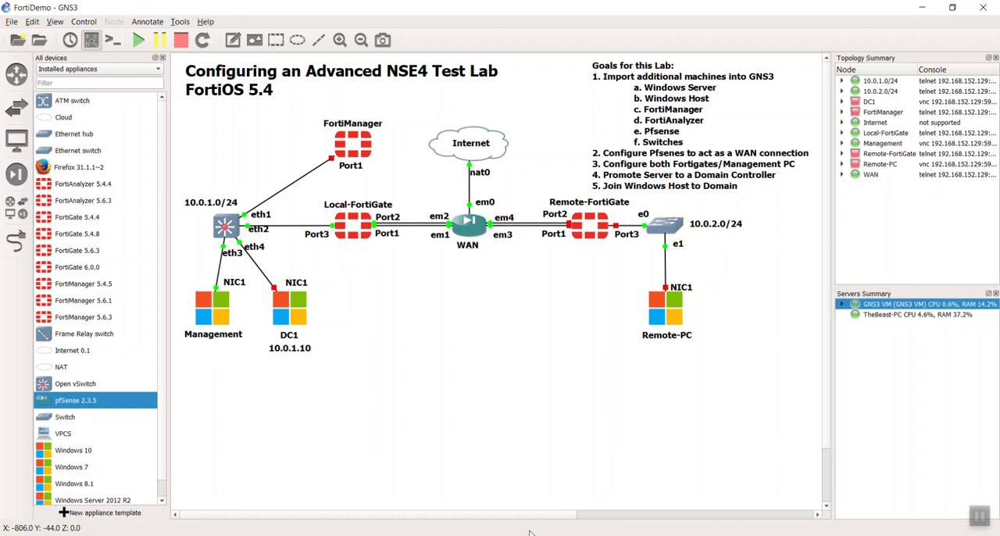
Switch back to the Local-FortiGate console and set the IP address of port3 to 10.0.1.254/24.
{"action": "key", "text": "alt+Tab"}
{"action": "left_click_drag", "start_coordinate": [559, 146], "coordinate": [276, 23]}
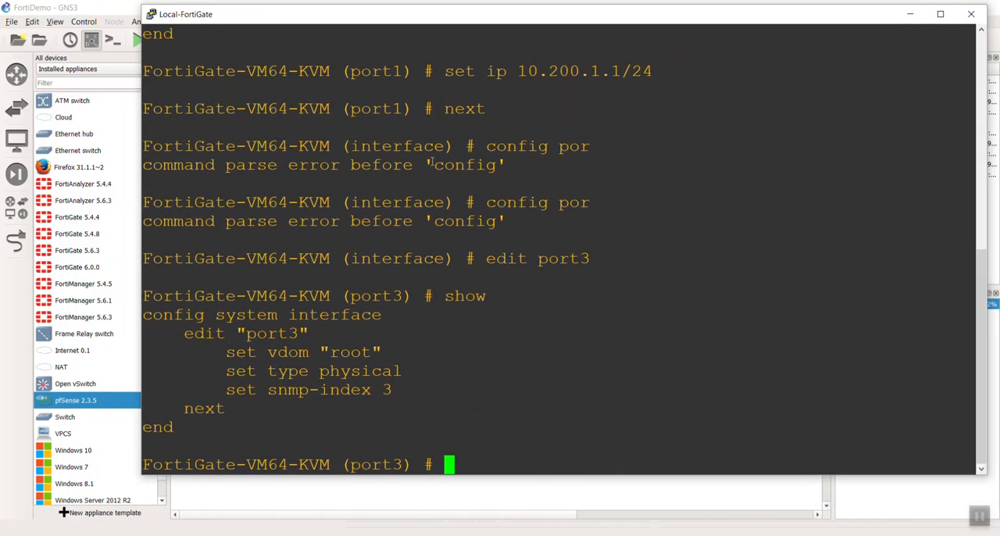
{"action": "type", "text": "set ip "}
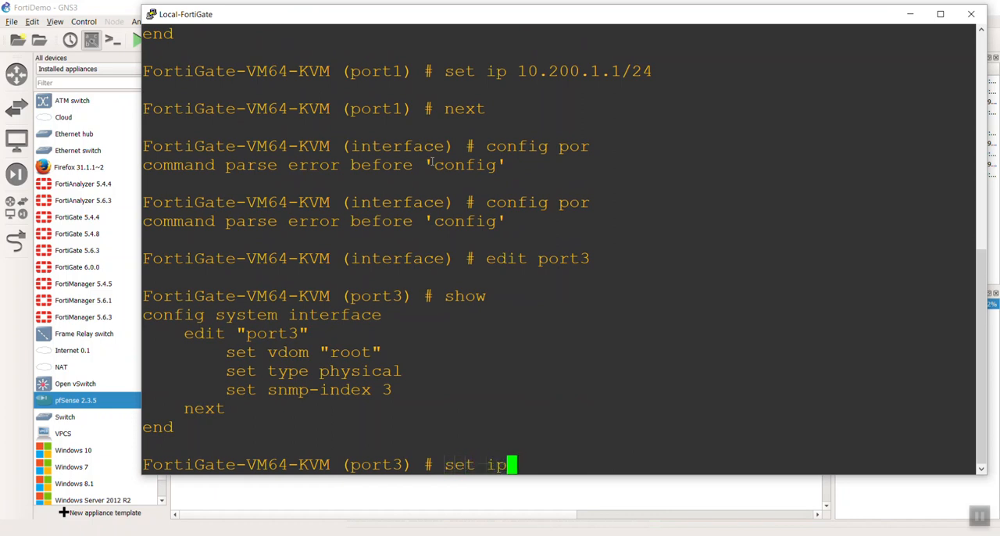
{"action": "type", "text": "10."}
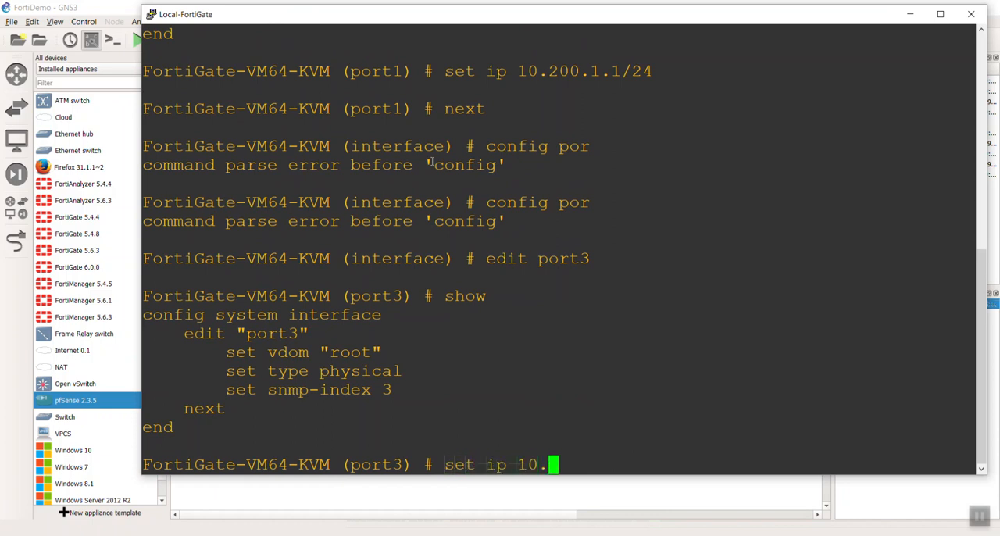
{"action": "type", "text": "0.1.254/24"}
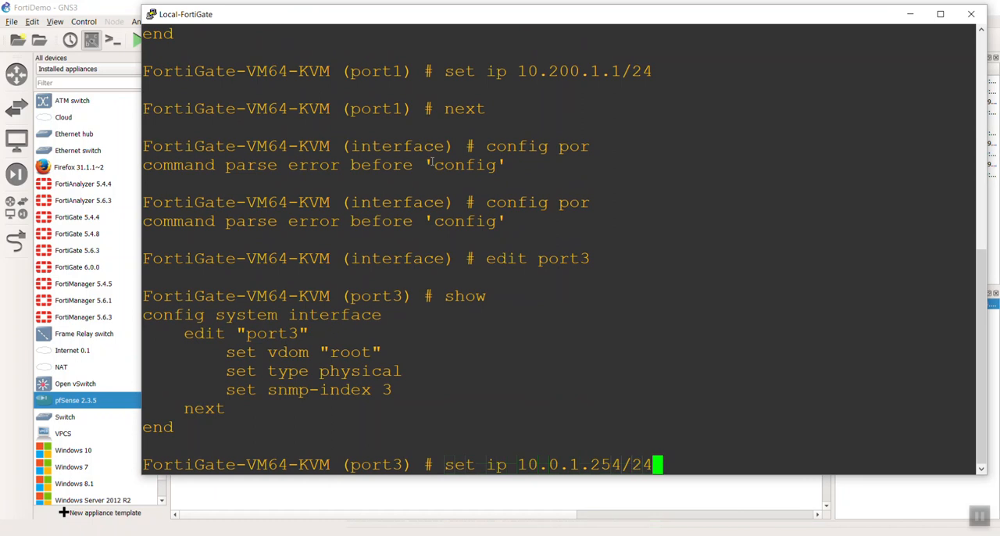
{"action": "key", "text": "Return"}
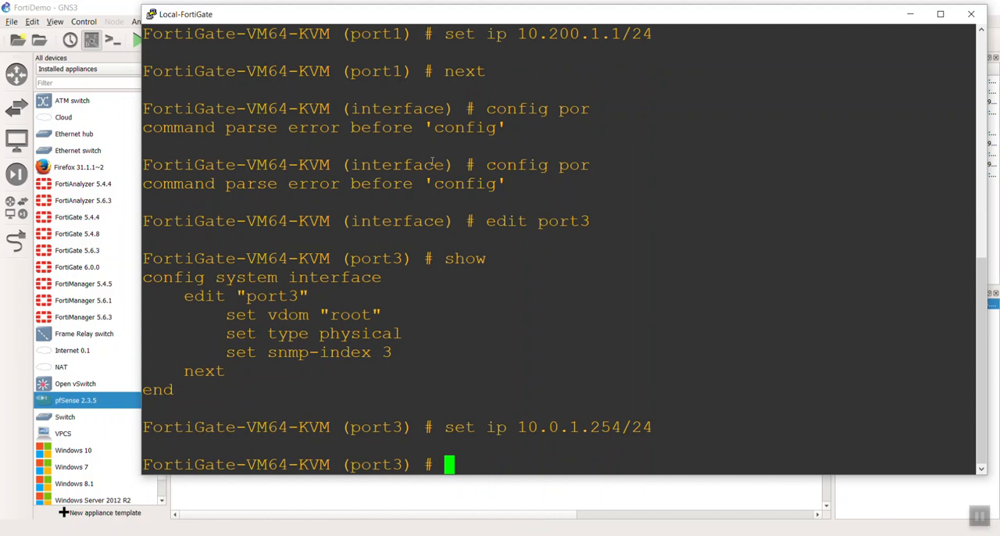
Allow ping, http, https, telnet and ssh administrative access on port3.
{"action": "type", "text": "set allowaccess ping "}
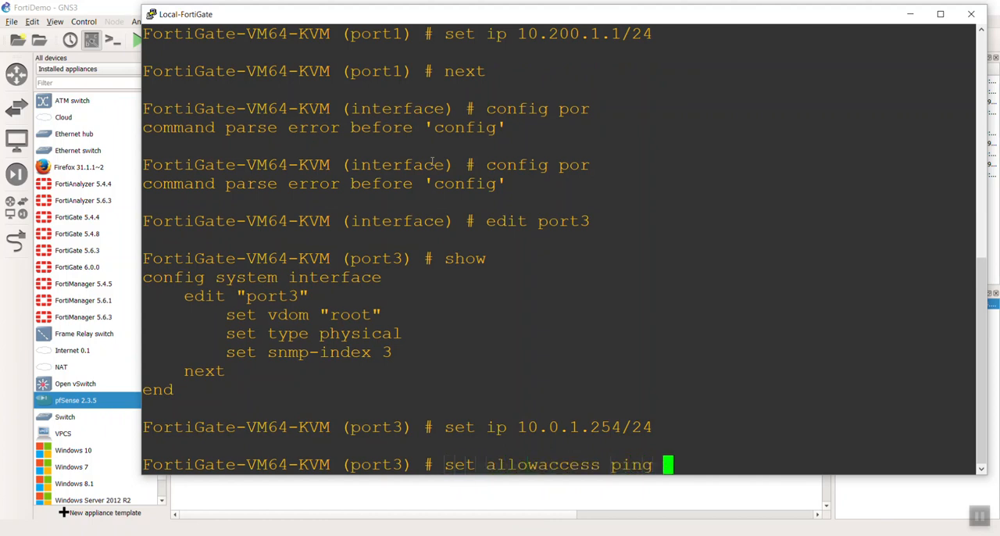
{"action": "type", "text": "http https "}
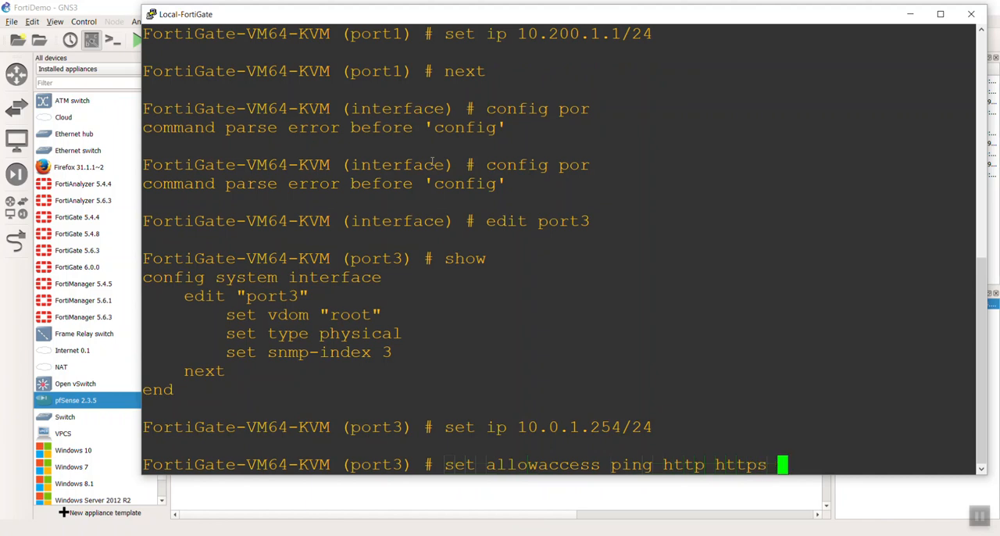
{"action": "type", "text": "telnet s"}
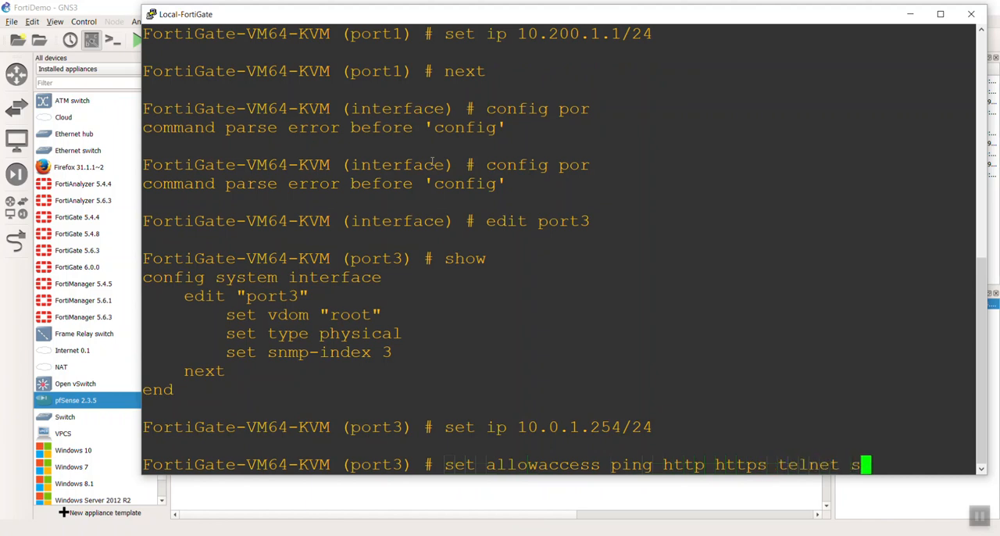
{"action": "type", "text": "hh"}
{"action": "key", "text": "Return"}
Save the interface configuration with the end command and close the Local-FortiGate console.
{"action": "type", "text": "end"}
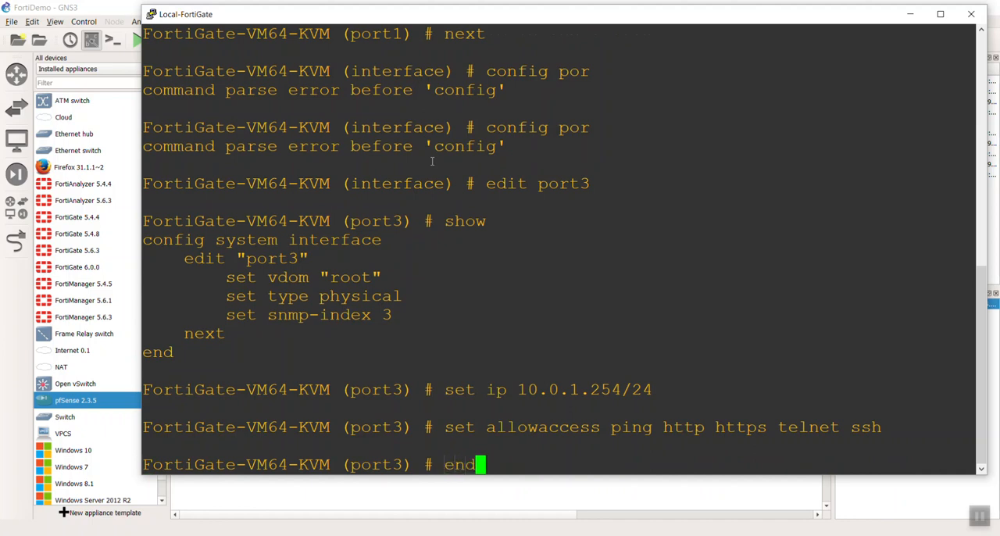
{"action": "key", "text": "Return"}
{"action": "key", "text": "Return"}
{"action": "key", "text": "Return"}
{"action": "key", "text": "Return"}
{"action": "key", "text": "Return"}
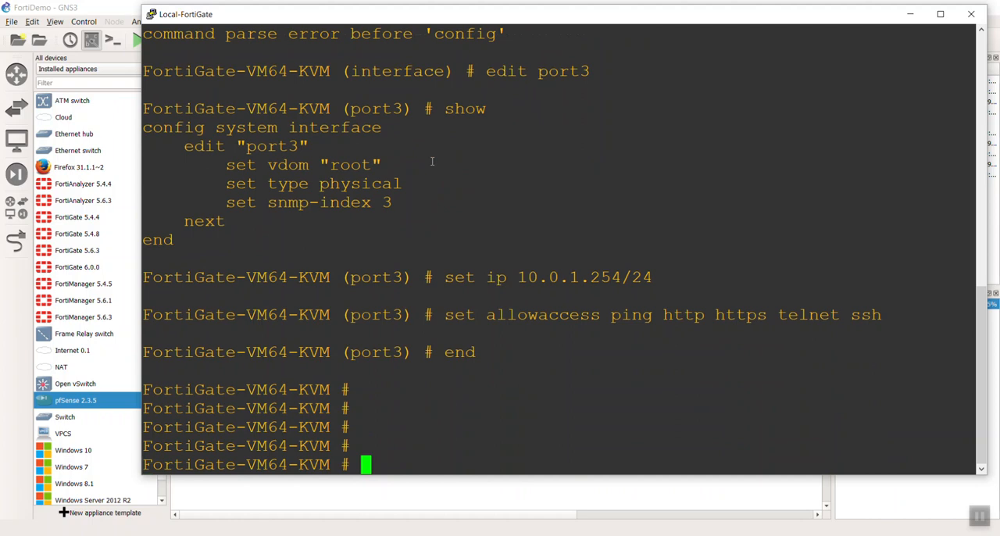
{"action": "left_click", "coordinate": [973, 15]}
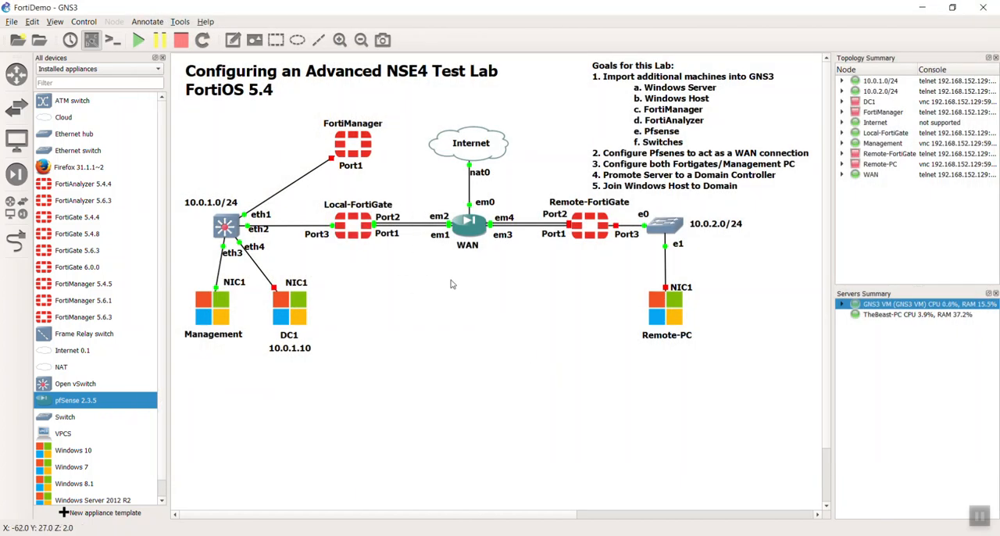
Hide the interface labels in the topology, open the Management PC's console and dismiss its Windows update notification.
{"action": "left_click", "coordinate": [93, 41]}
{"action": "double_click", "coordinate": [221, 316]}
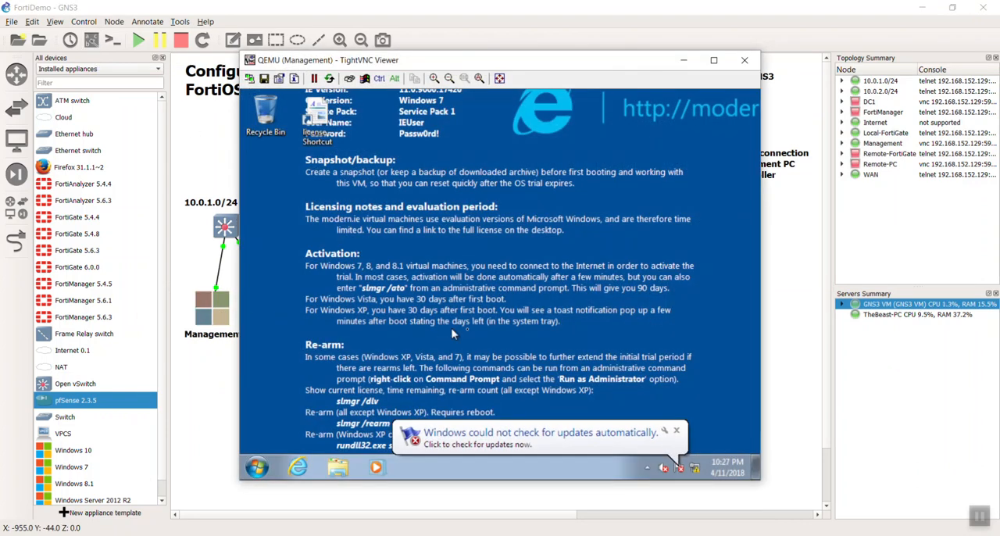
{"action": "left_click", "coordinate": [677, 430]}
Move the license shortcut from the Management PC's desktop into the Recycle Bin.
{"action": "left_click_drag", "start_coordinate": [370, 148], "coordinate": [264, 191]}
{"action": "left_click_drag", "start_coordinate": [383, 61], "coordinate": [370, 78]}
{"action": "left_click_drag", "start_coordinate": [248, 197], "coordinate": [247, 119]}
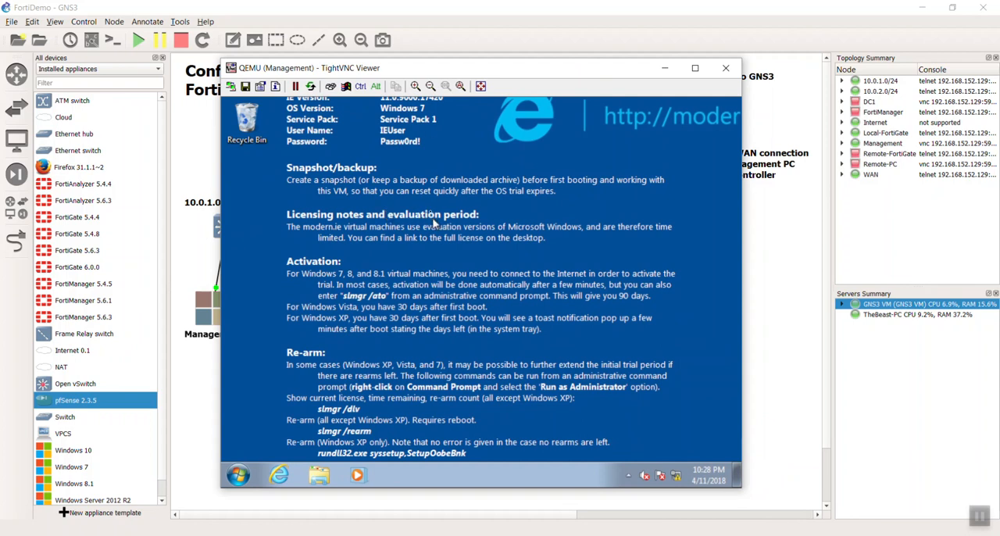
Set the Management PC's screen resolution to 1024 × 768, keep the change, and reposition the viewer window.
{"action": "mouse_move", "coordinate": [438, 74]}
{"action": "left_mouse_down"}
{"action": "mouse_move", "coordinate": [457, 283]}
{"action": "mouse_move", "coordinate": [438, 24]}
{"action": "mouse_move", "coordinate": [440, 58]}
{"action": "left_mouse_up"}
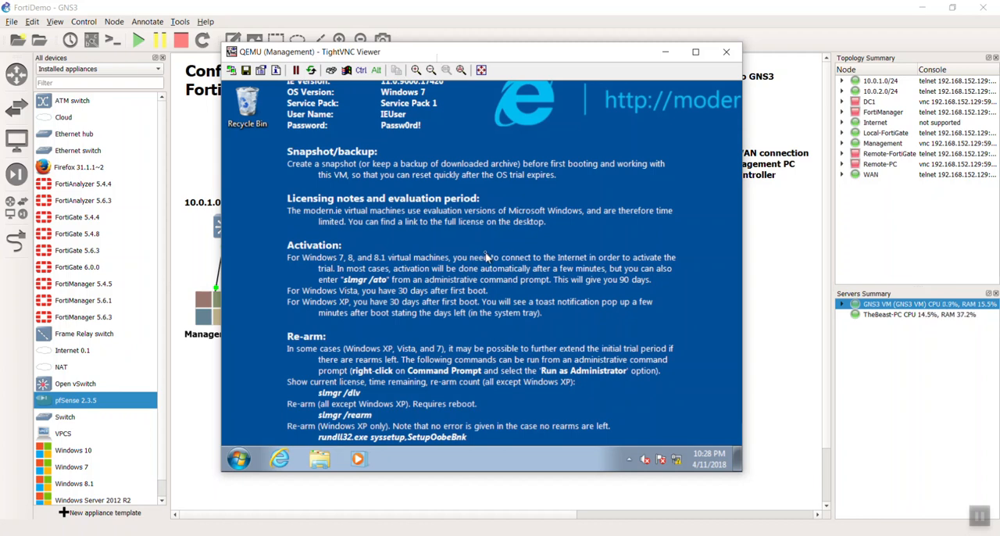
{"action": "right_click", "coordinate": [479, 251]}
{"action": "left_click", "coordinate": [483, 377]}
{"action": "left_click", "coordinate": [414, 267]}
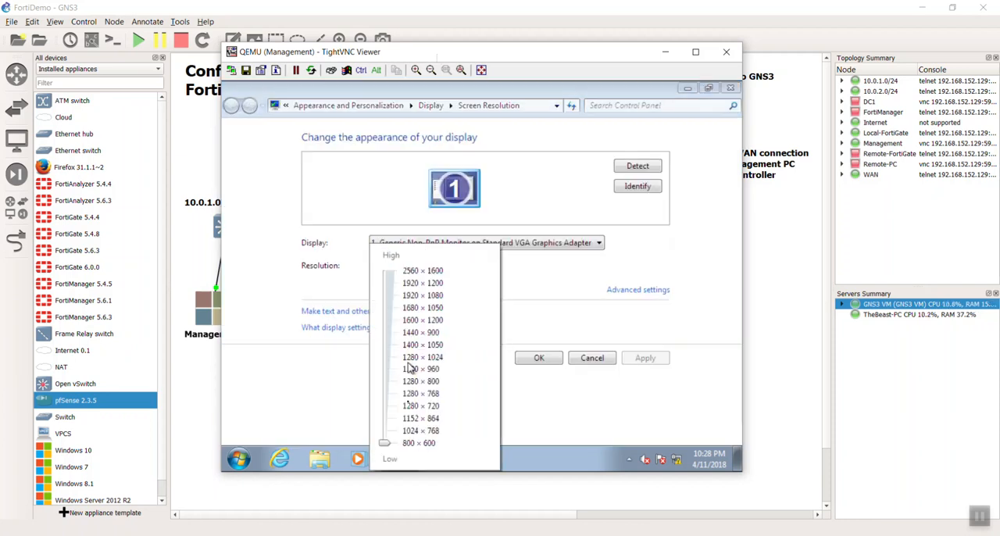
{"action": "left_click_drag", "start_coordinate": [384, 442], "coordinate": [385, 430]}
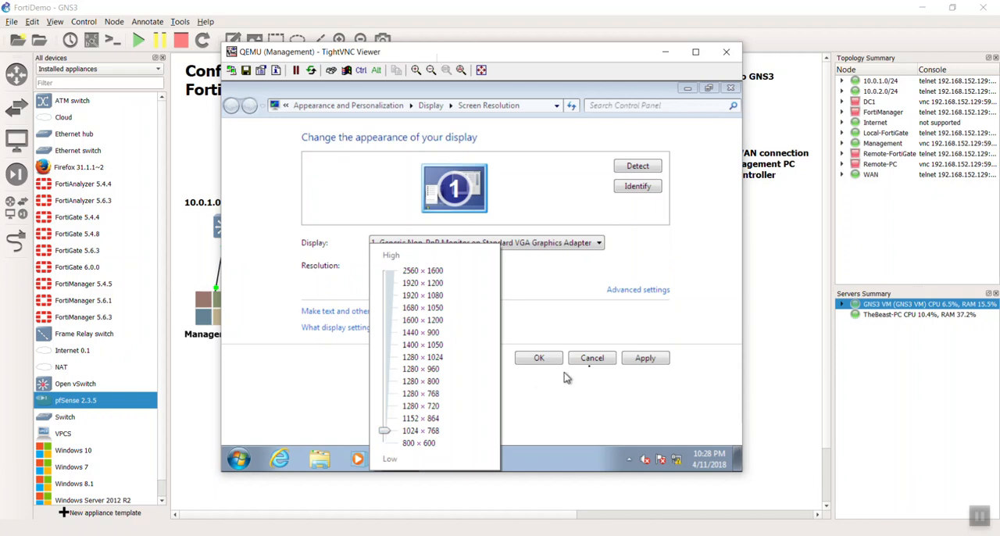
{"action": "left_click", "coordinate": [647, 358]}
{"action": "left_click", "coordinate": [647, 358]}
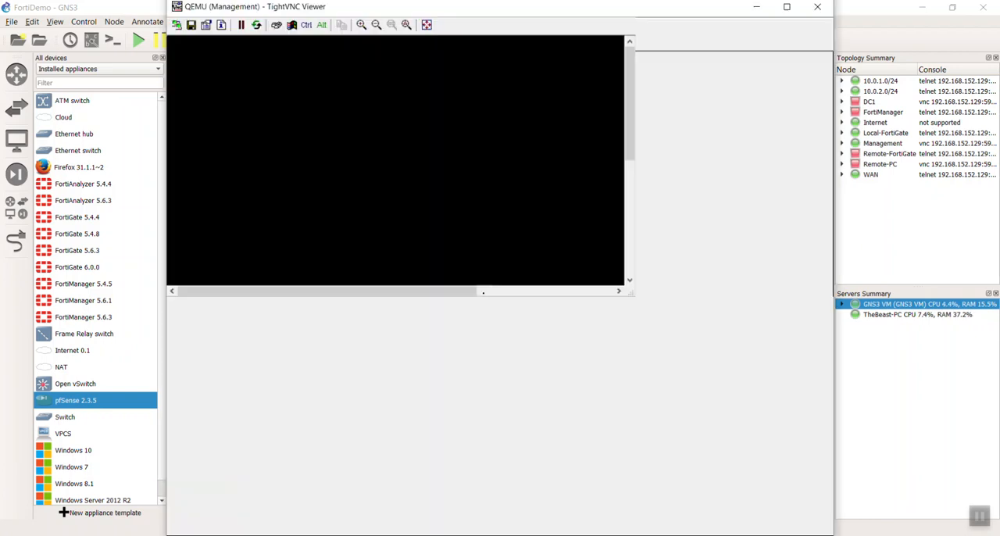
{"action": "left_click", "coordinate": [509, 270]}
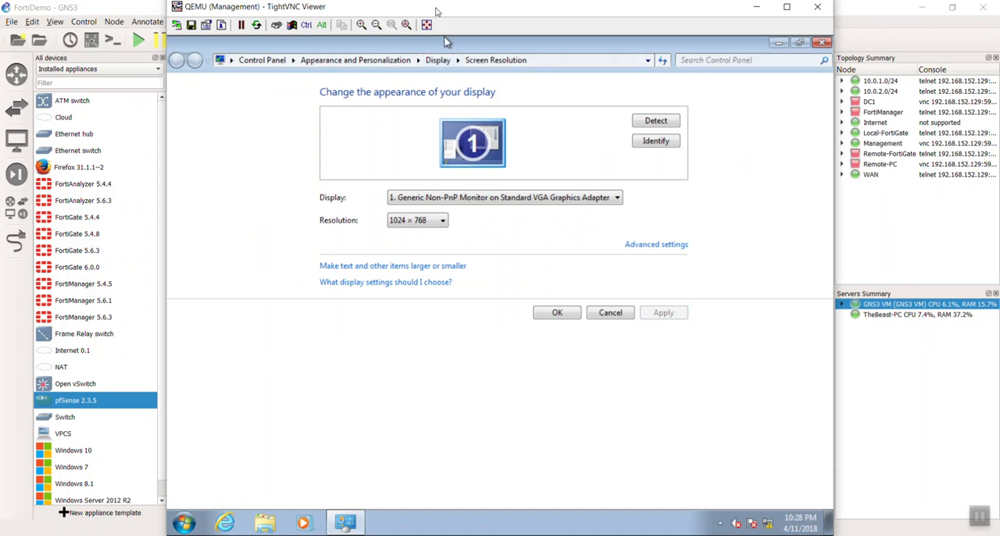
{"action": "left_click_drag", "start_coordinate": [437, 10], "coordinate": [432, 8]}
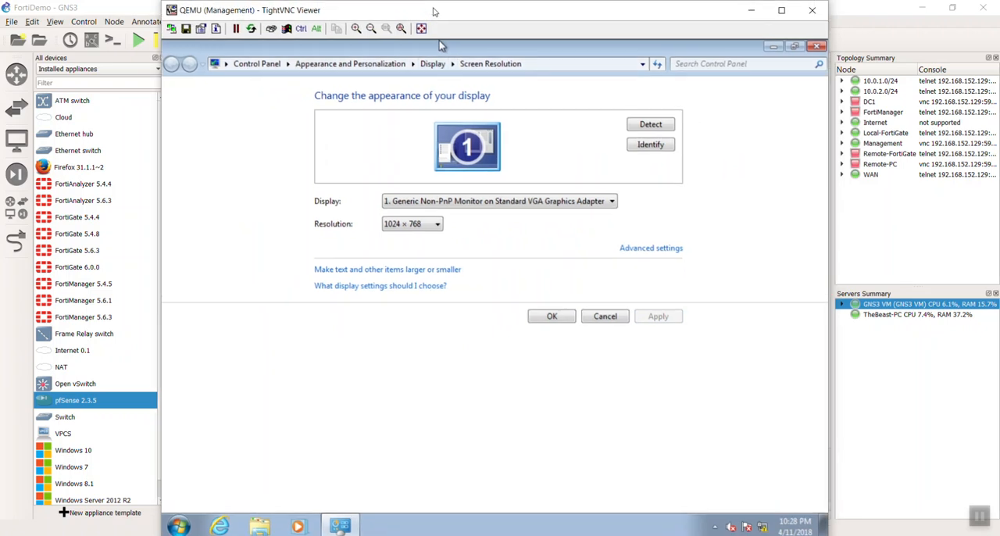
Try to change the picture position of the desktop background in Appearance and Personalization, and save the settings.
{"action": "left_click", "coordinate": [336, 70]}
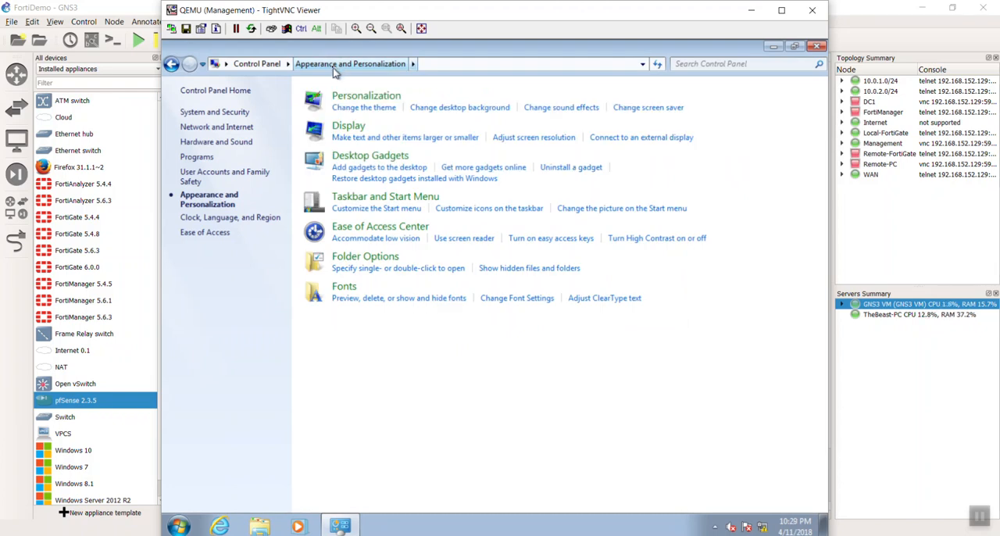
{"action": "left_click", "coordinate": [443, 109]}
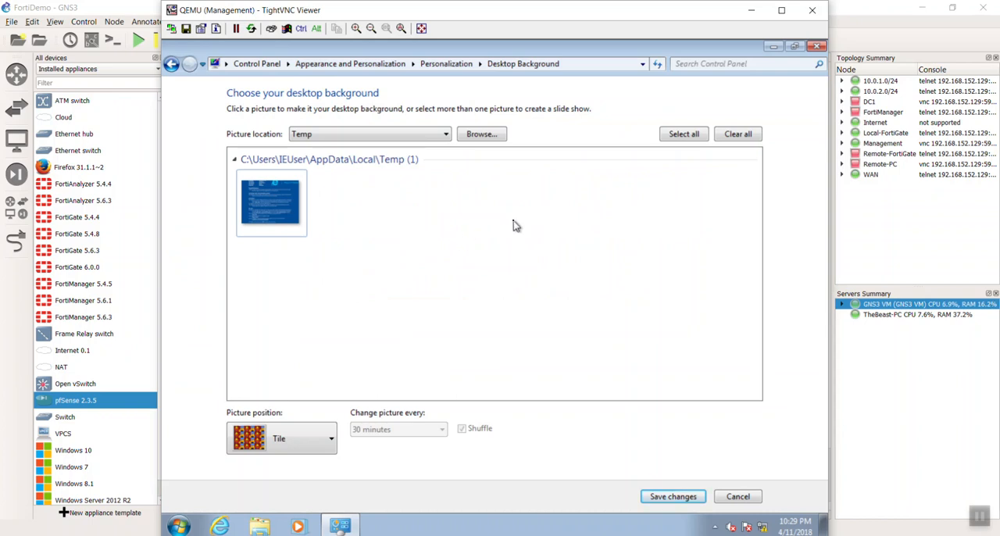
{"action": "left_click", "coordinate": [303, 458]}
{"action": "left_click", "coordinate": [311, 454]}
{"action": "left_click", "coordinate": [674, 497]}
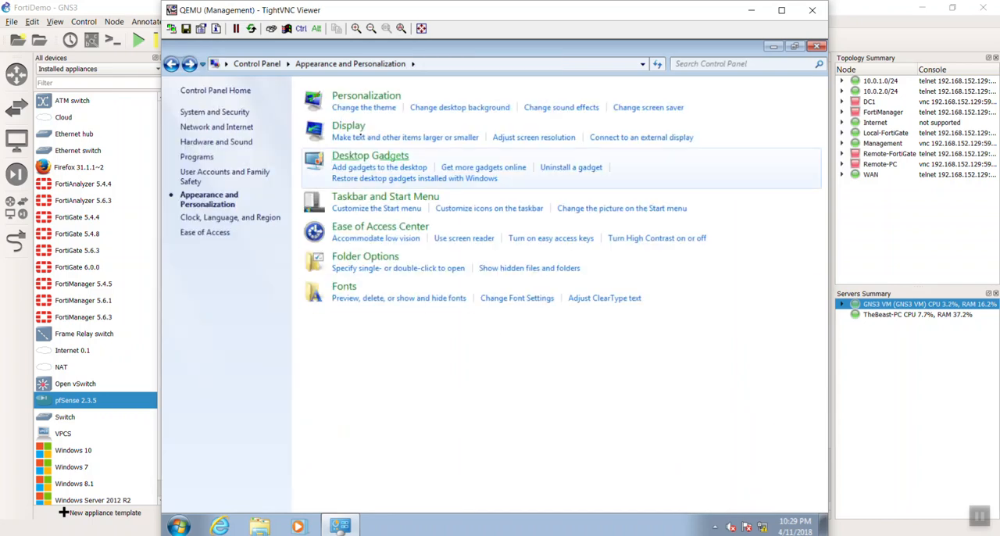
Change the desktop background to solid black, save it, and close the personalization settings.
{"action": "left_click", "coordinate": [358, 108]}
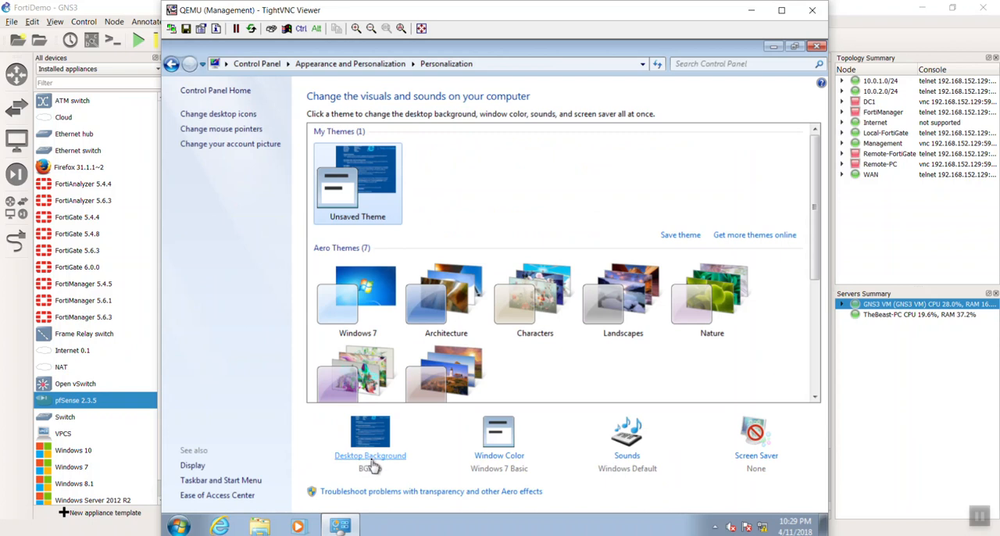
{"action": "left_click", "coordinate": [372, 461]}
{"action": "left_click", "coordinate": [445, 134]}
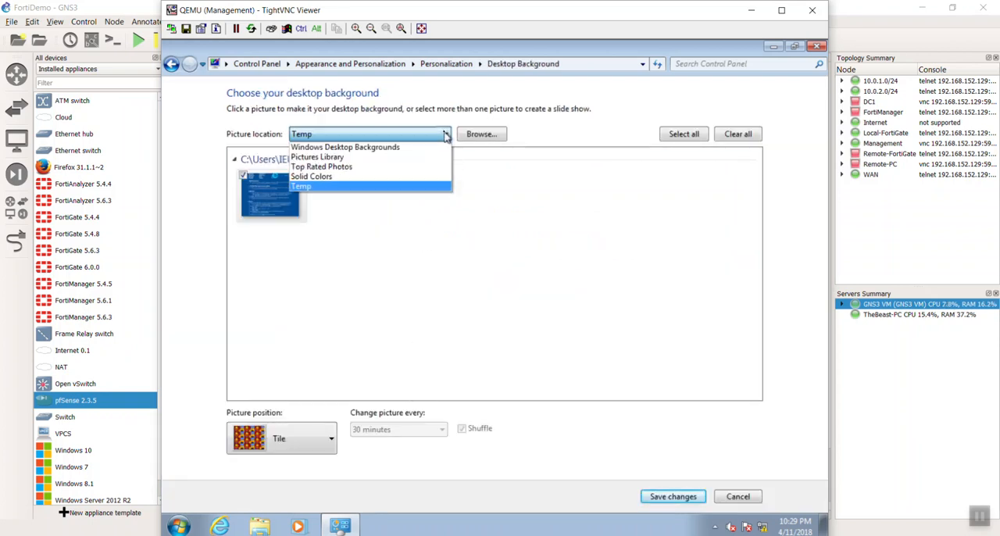
{"action": "left_click", "coordinate": [392, 178]}
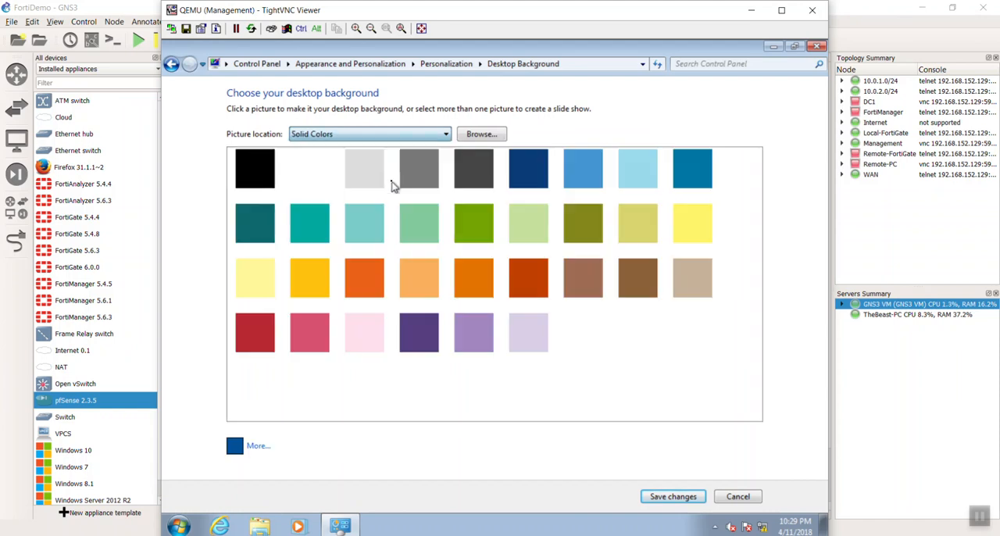
{"action": "left_click", "coordinate": [256, 179]}
{"action": "left_click", "coordinate": [673, 497]}
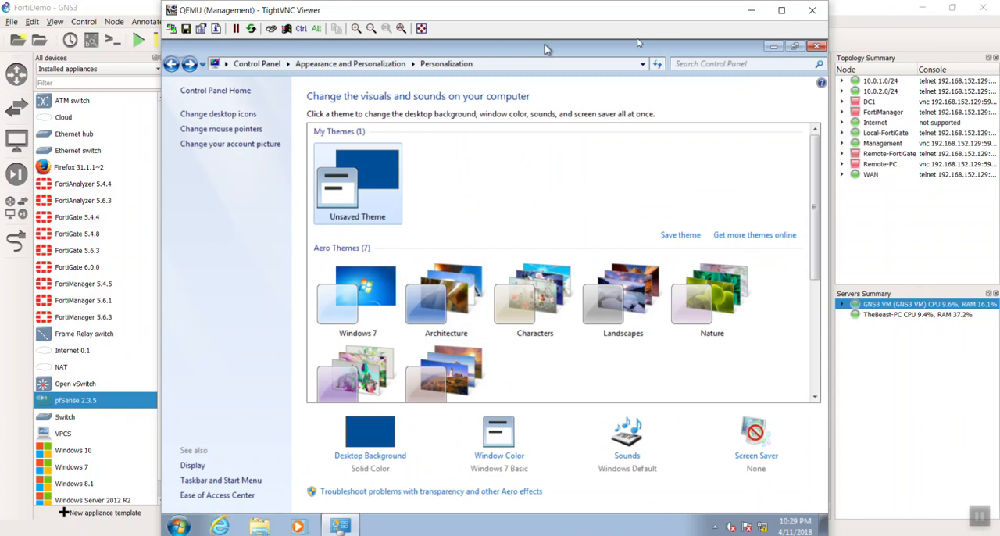
{"action": "left_click", "coordinate": [817, 46]}
Empty the Management PC's Recycle Bin, permanently deleting the license shortcut.
{"action": "left_click_drag", "start_coordinate": [256, 89], "coordinate": [532, 312]}
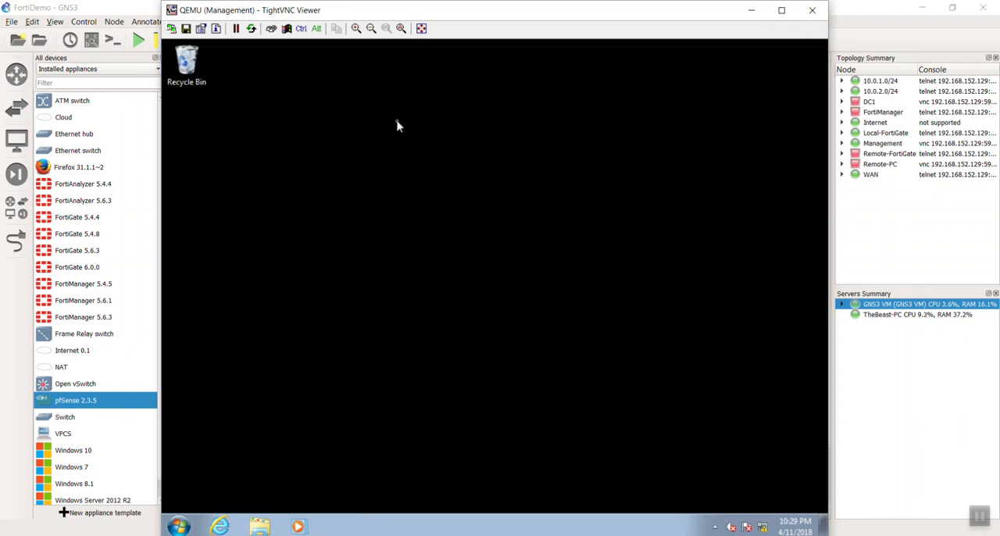
{"action": "right_click", "coordinate": [194, 53]}
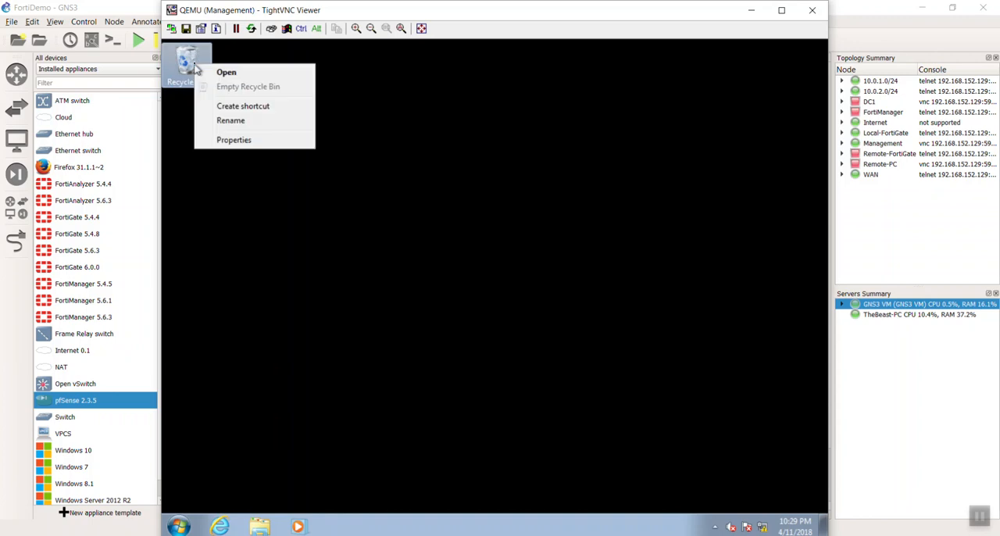
{"action": "left_click", "coordinate": [227, 86]}
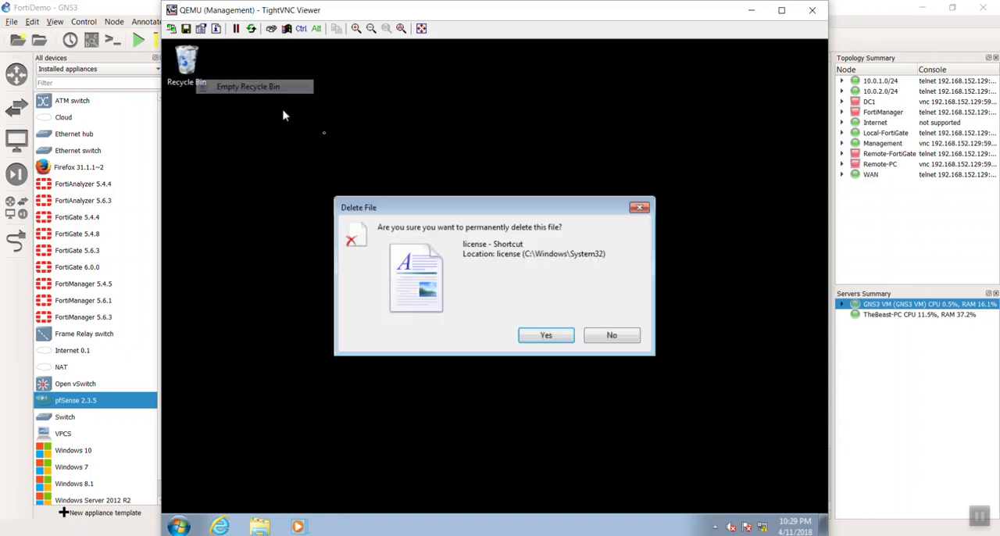
{"action": "left_click", "coordinate": [545, 336]}
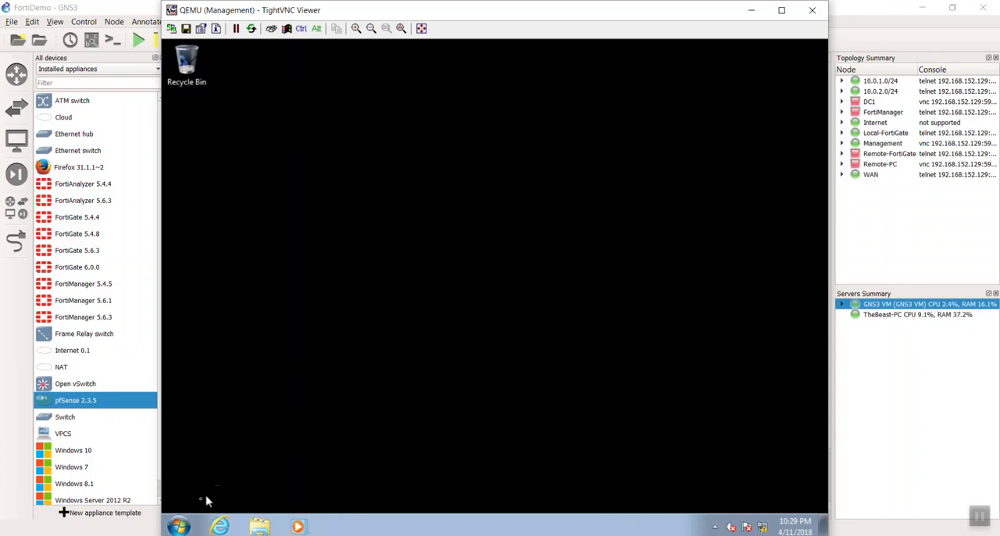
Adjust the Management PC's visual effects for best performance in the advanced system settings, and close the System window.
{"action": "left_click", "coordinate": [180, 527]}
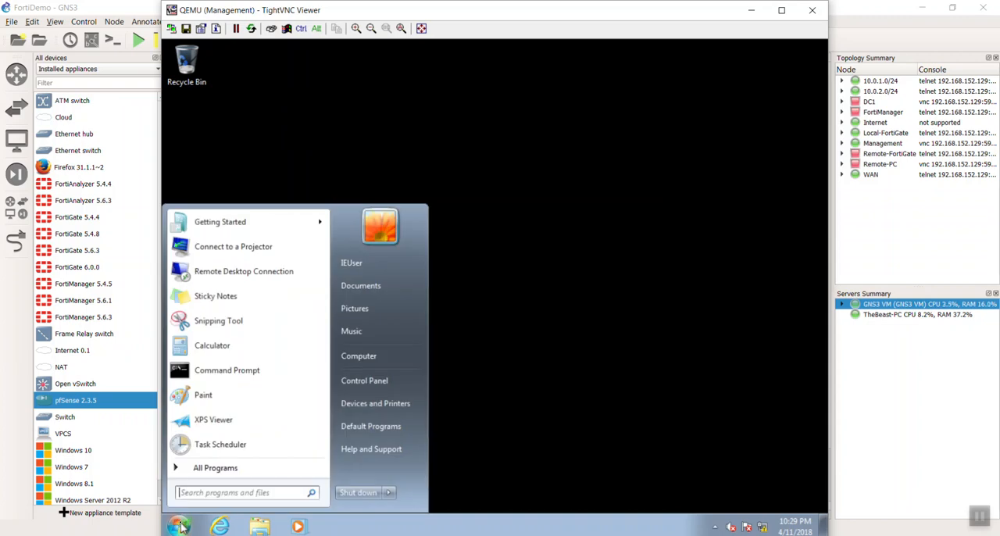
{"action": "right_click", "coordinate": [381, 357]}
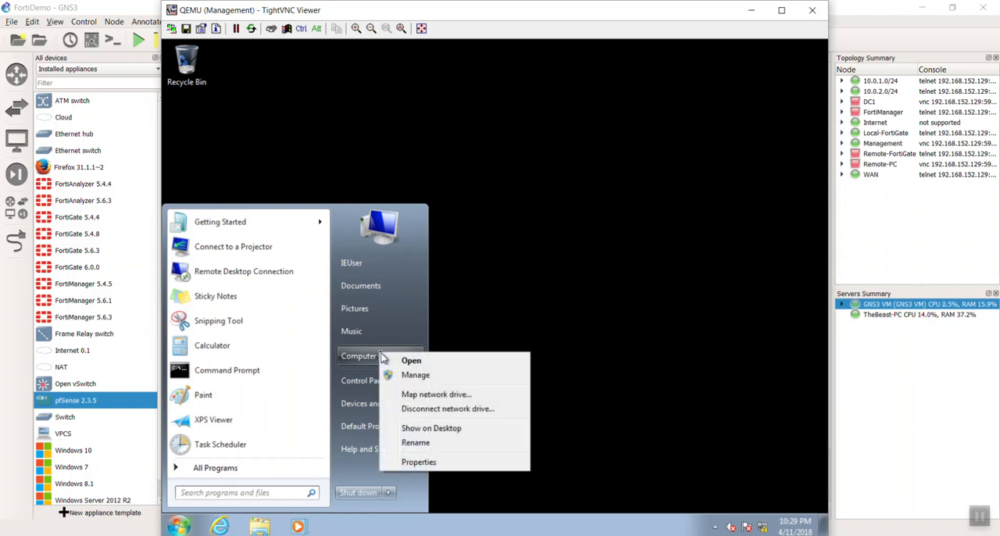
{"action": "left_click", "coordinate": [420, 462]}
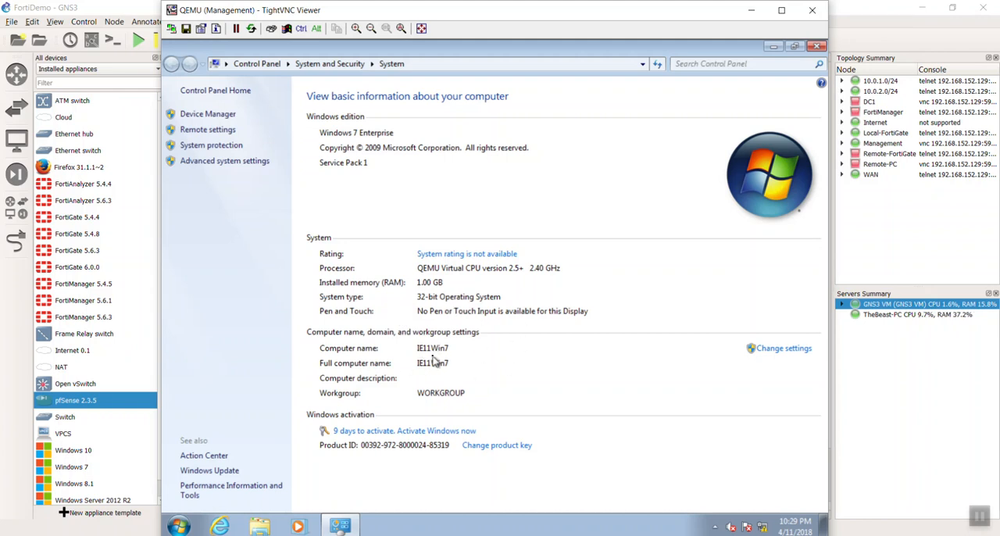
{"action": "left_click", "coordinate": [207, 164]}
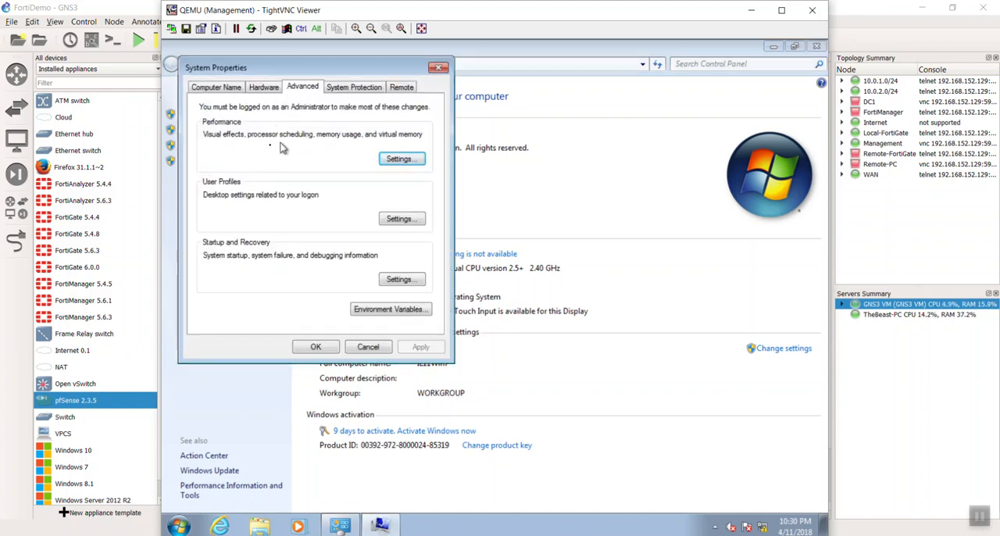
{"action": "left_click", "coordinate": [399, 160]}
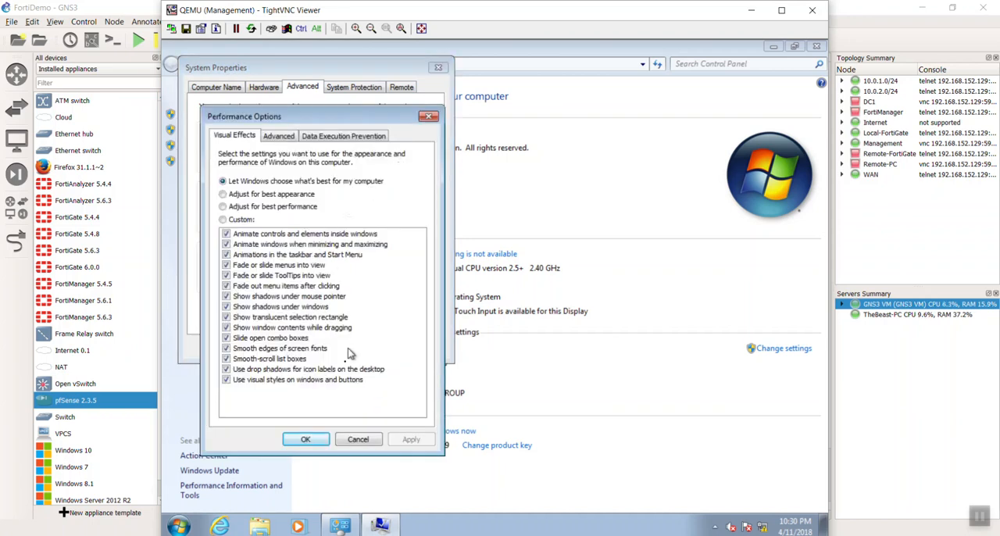
{"action": "left_click", "coordinate": [277, 210]}
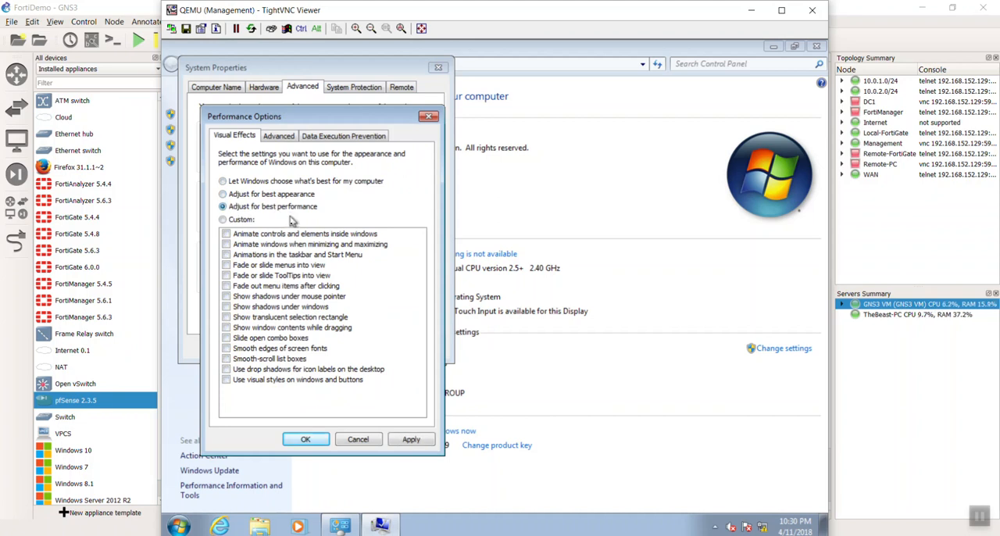
{"action": "left_click", "coordinate": [412, 440]}
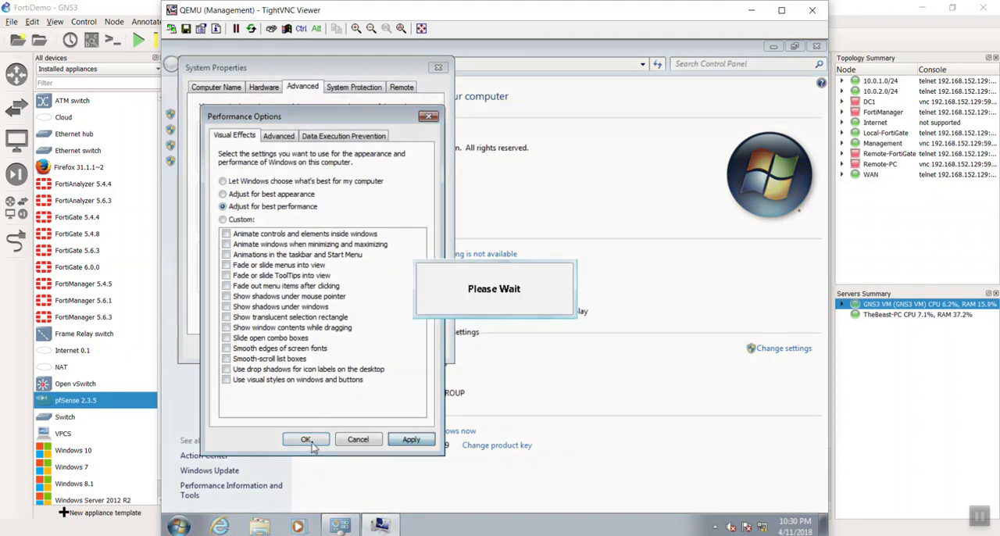
{"action": "left_click", "coordinate": [307, 438]}
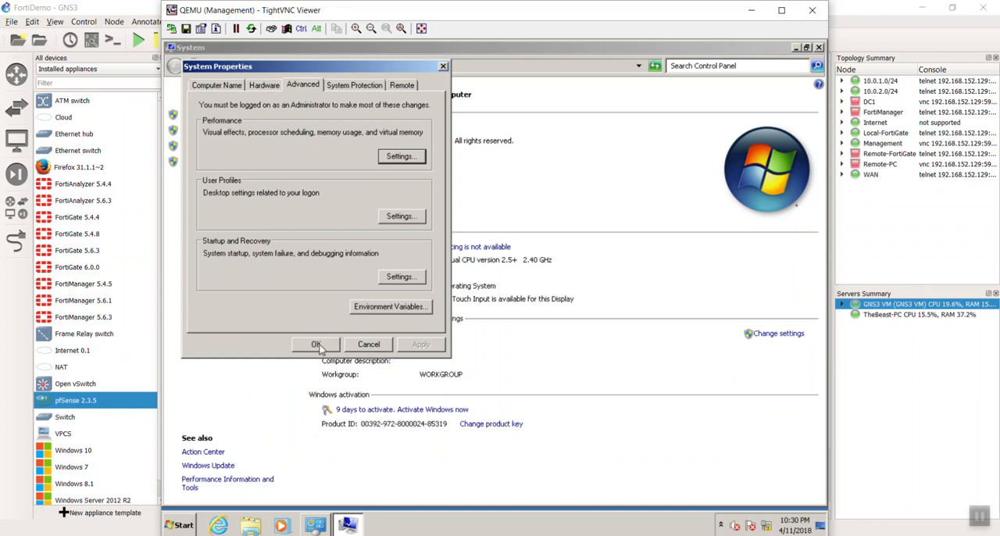
{"action": "left_click", "coordinate": [318, 341]}
{"action": "left_click_drag", "start_coordinate": [336, 47], "coordinate": [445, 103]}
{"action": "left_click", "coordinate": [762, 109]}
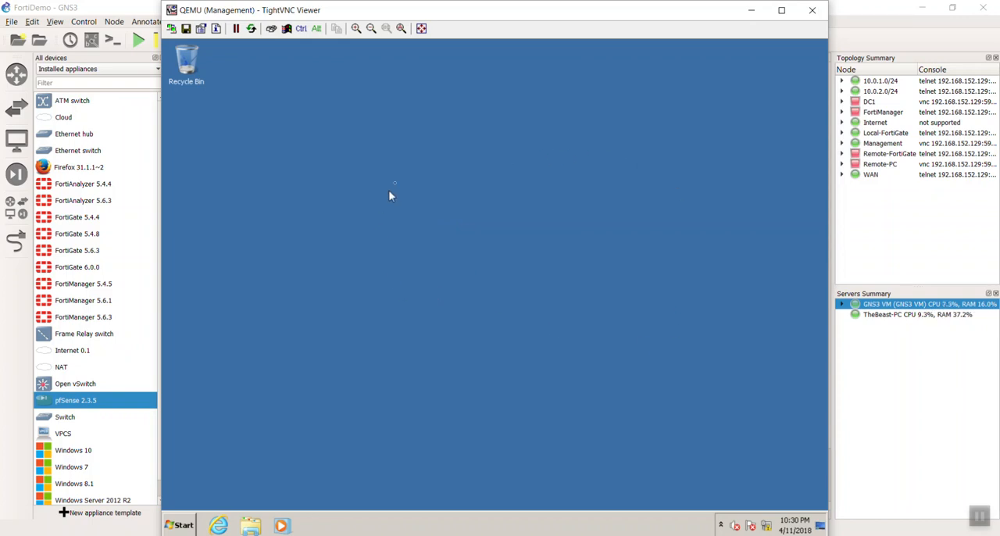
Open the Internet Protocol Version 4 (TCP/IPv4) properties of Local Area Connection 2 on the Management PC.
{"action": "right_click", "coordinate": [767, 526]}
{"action": "left_click", "coordinate": [769, 520]}
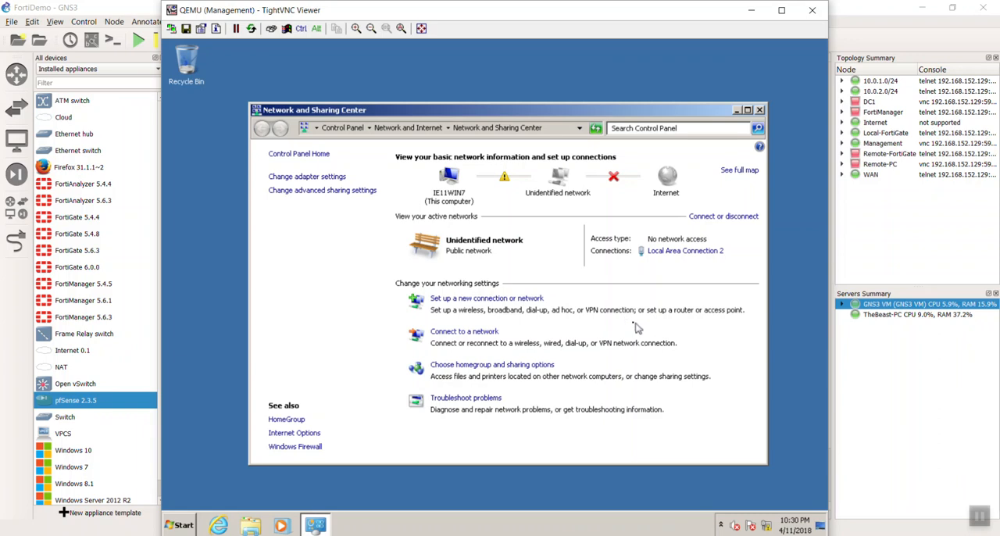
{"action": "left_click", "coordinate": [686, 251]}
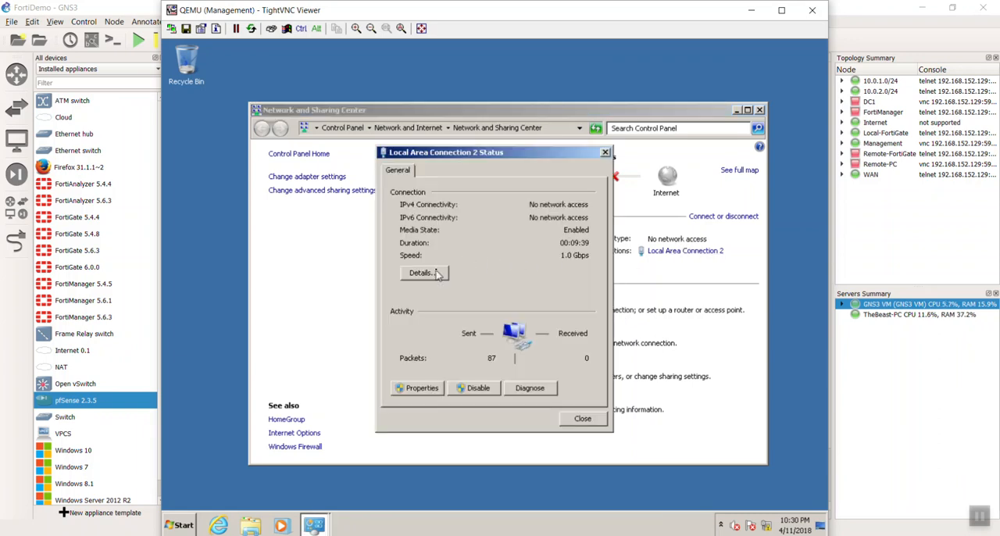
{"action": "left_click", "coordinate": [423, 389]}
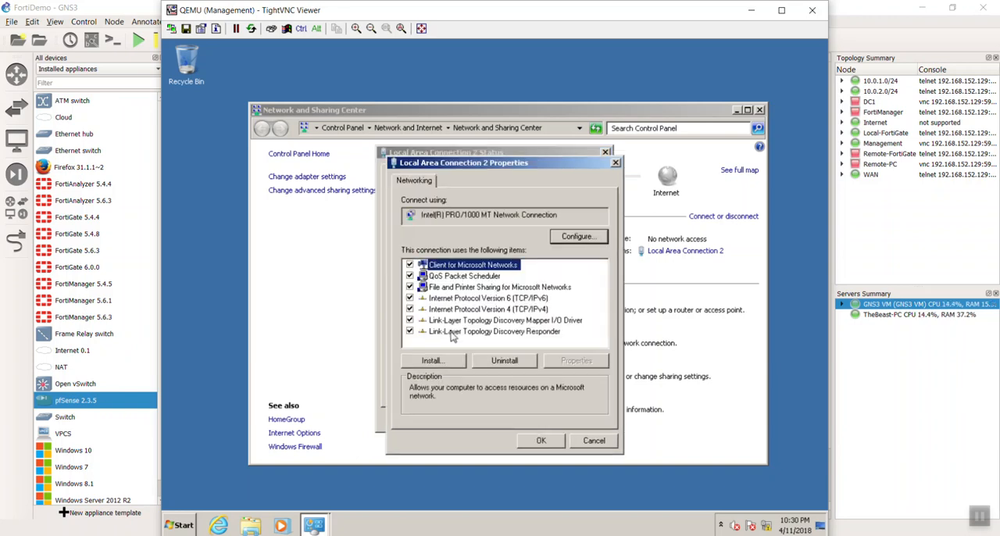
{"action": "left_click", "coordinate": [468, 309]}
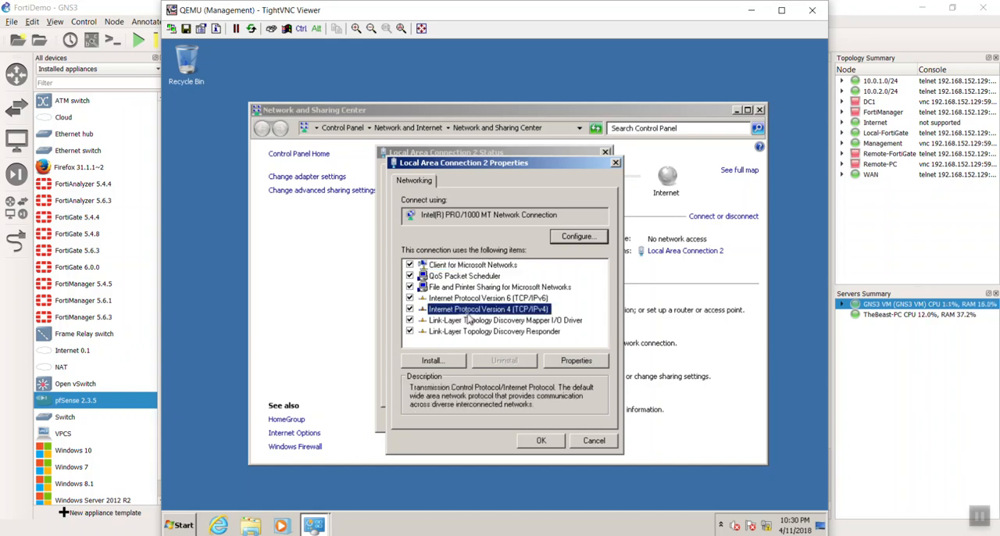
{"action": "left_click", "coordinate": [576, 360]}
Assign static IP address 10.0.1.25, subnet mask 255.255.255.0, default gateway 10.0.1.254 and preferred DNS server 8.8.8.8, and save the connection properties.
{"action": "left_click", "coordinate": [494, 299]}
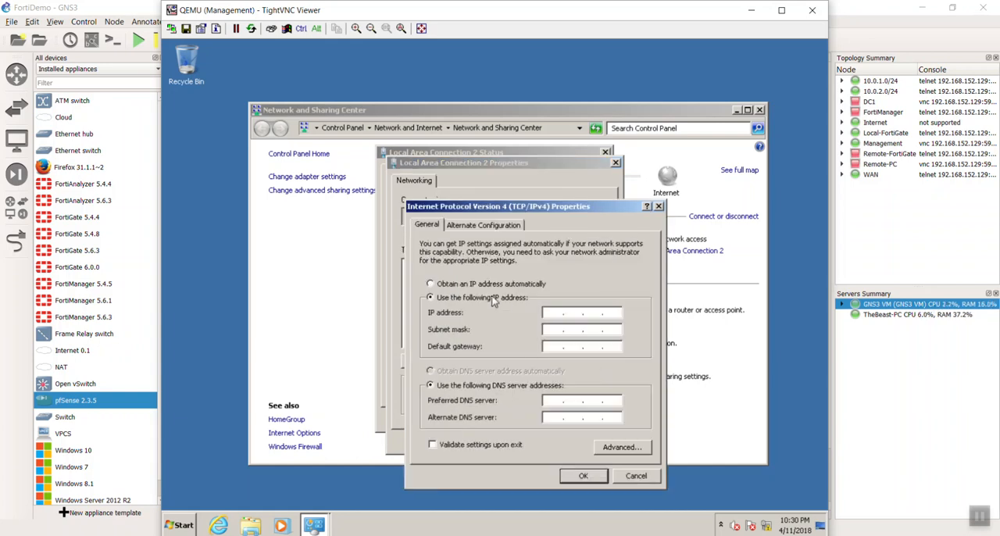
{"action": "left_click", "coordinate": [558, 312]}
{"action": "type", "text": "10 . 0 . 1 . 25"}
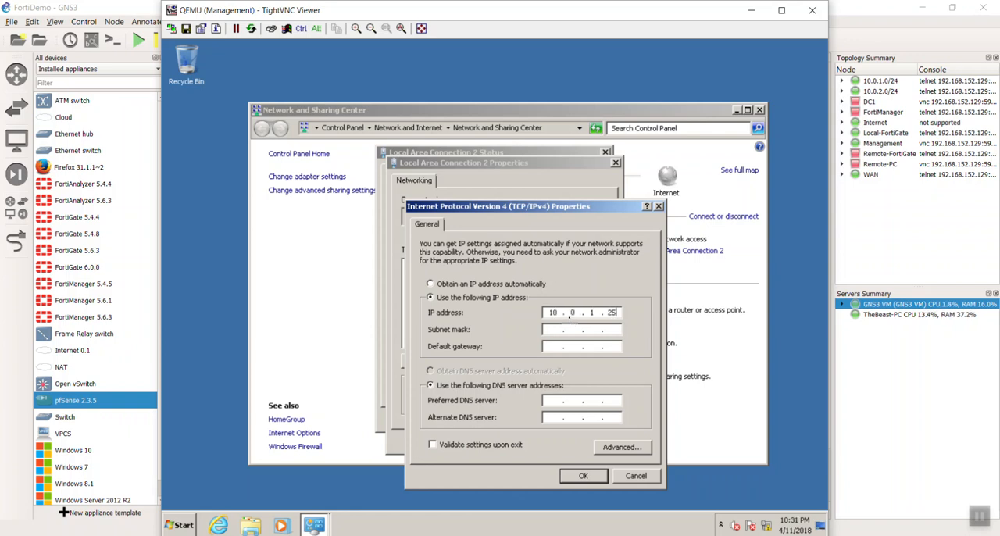
{"action": "key", "text": "Tab"}
{"action": "type", "text": "255255255"}
{"action": "key", "text": "Tab"}
{"action": "key", "text": "Tab"}
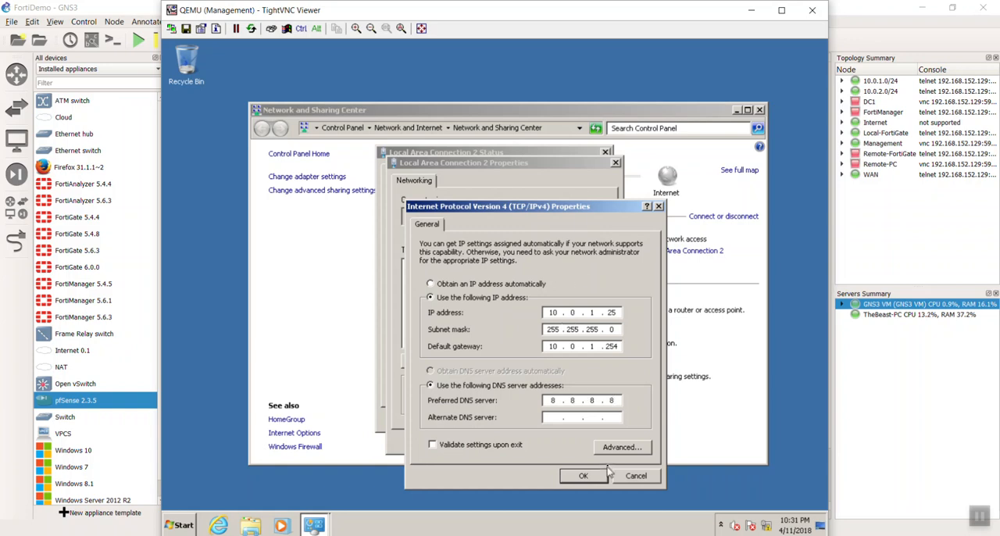
{"action": "left_click", "coordinate": [583, 476]}
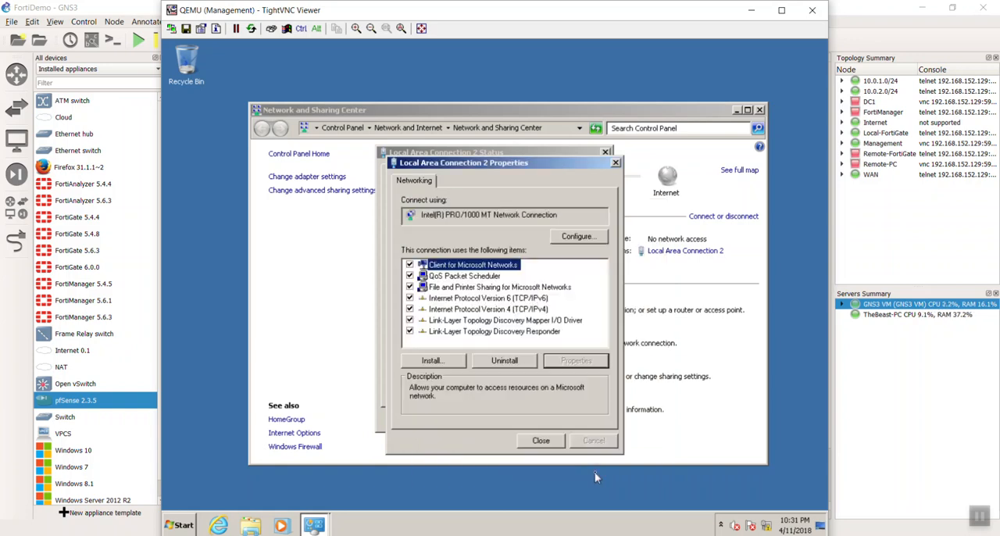
{"action": "left_click", "coordinate": [540, 440]}
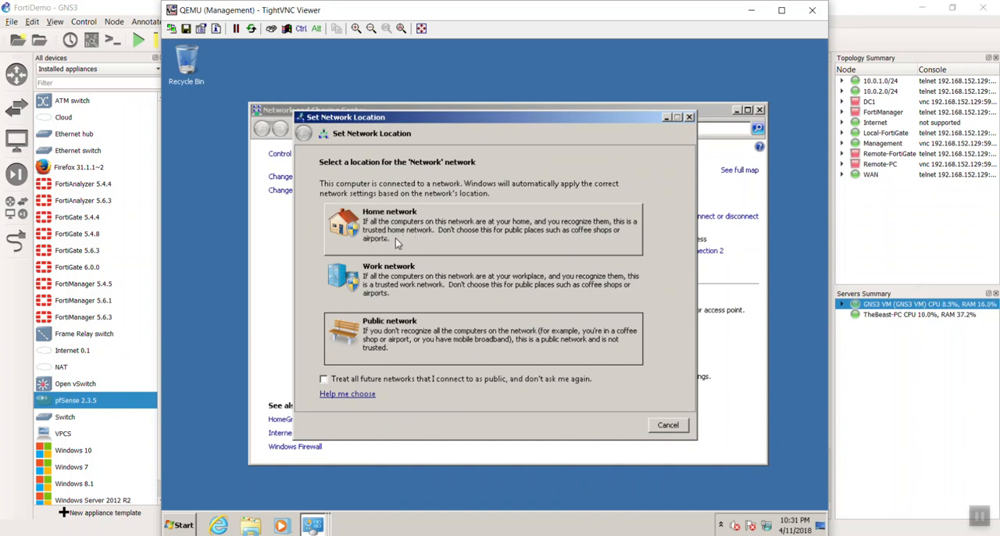
Set the network location to Work network, check the status of Local Area Connection 2, and close the network windows.
{"action": "left_click", "coordinate": [416, 288]}
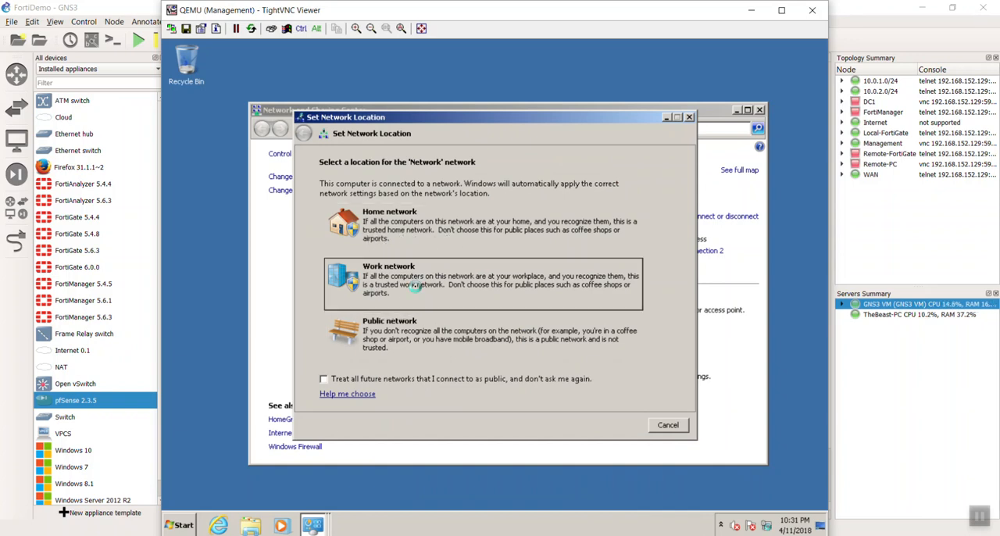
{"action": "left_click", "coordinate": [670, 426]}
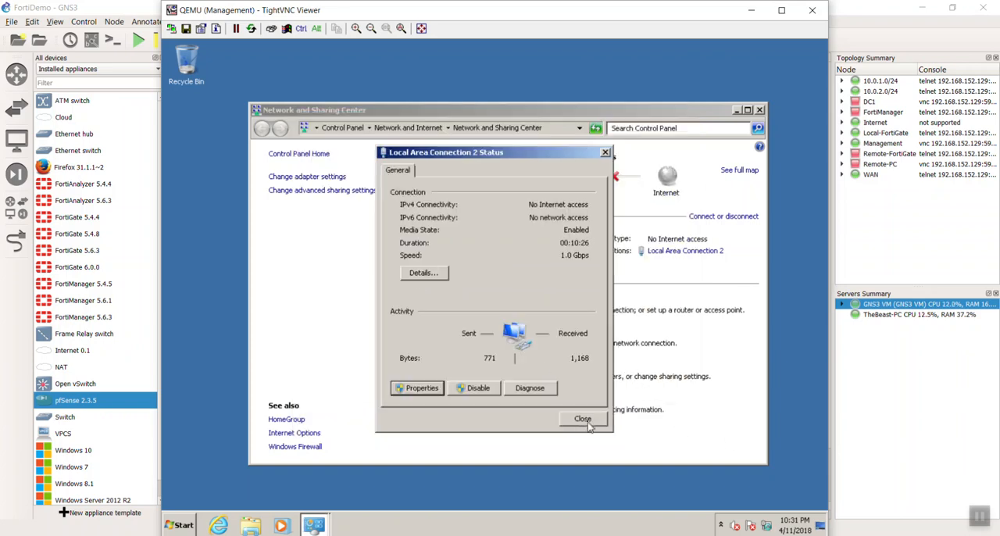
{"action": "left_click", "coordinate": [588, 422]}
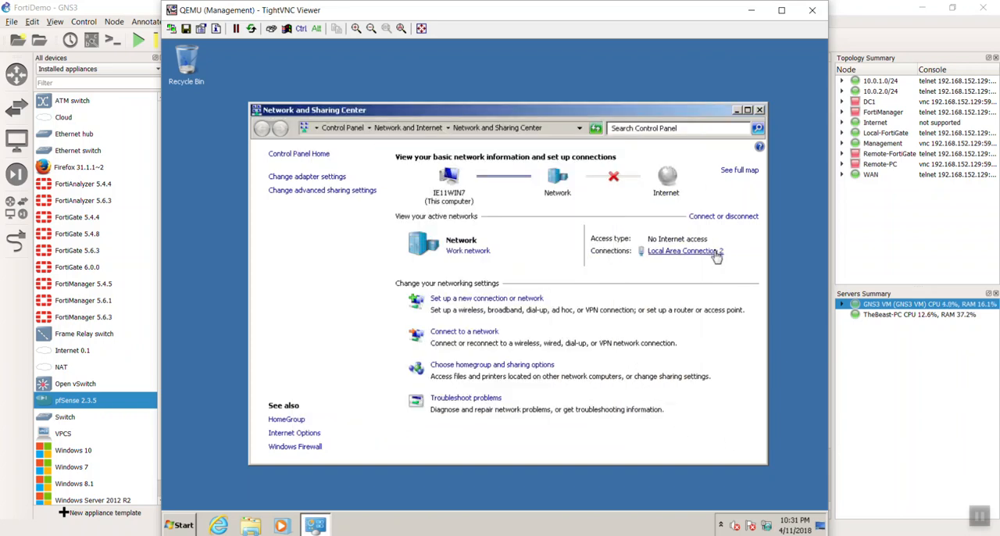
{"action": "left_click", "coordinate": [717, 255]}
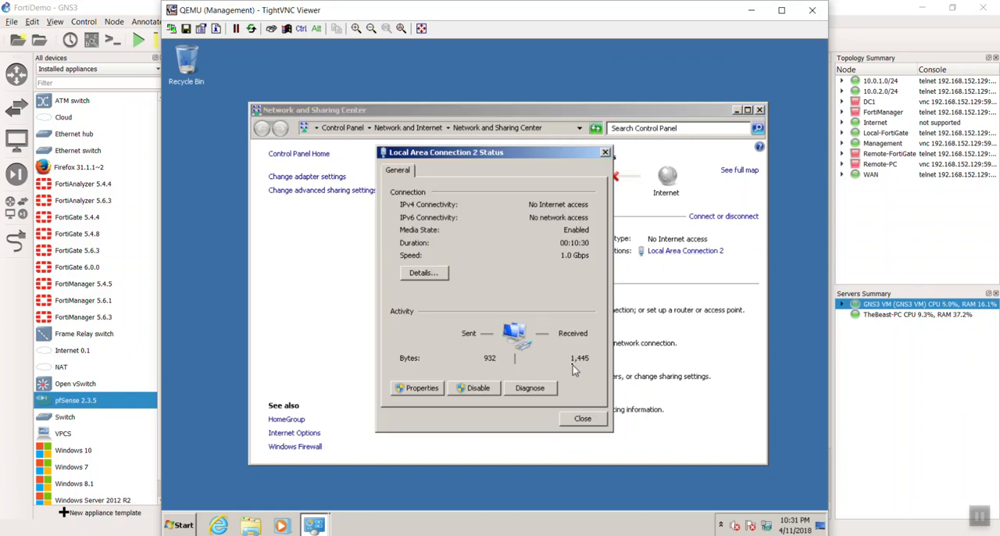
{"action": "left_click", "coordinate": [605, 154]}
{"action": "left_click", "coordinate": [760, 110]}
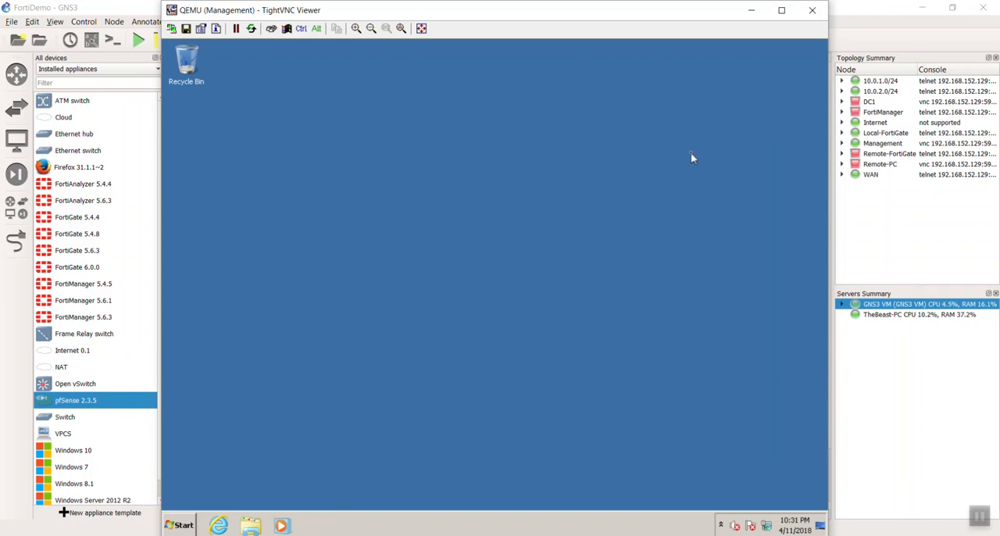
Switch to Internet Explorer on the Management PC and browse to the FortiGate's web interface at 10.0.1.254.
{"action": "left_click", "coordinate": [219, 525]}
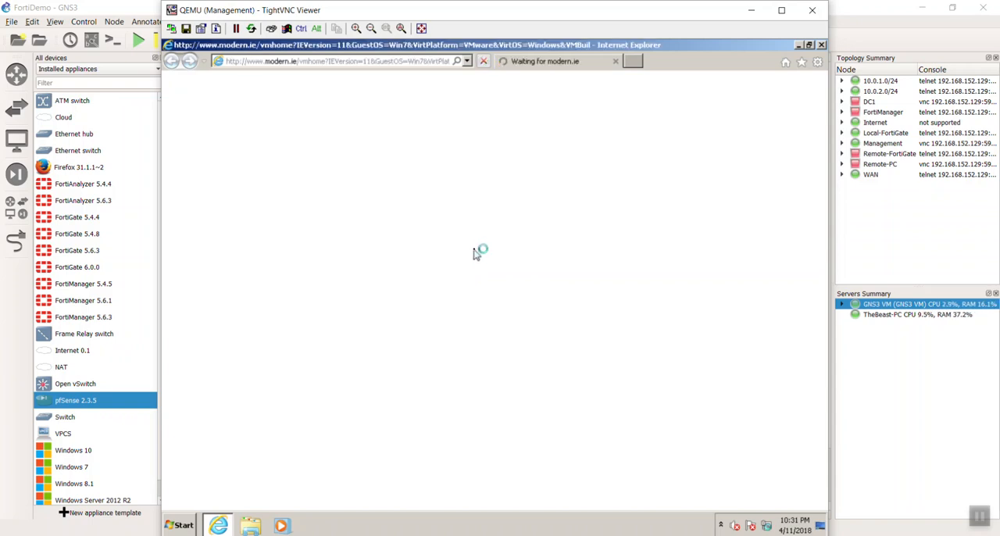
{"action": "left_click", "coordinate": [396, 61]}
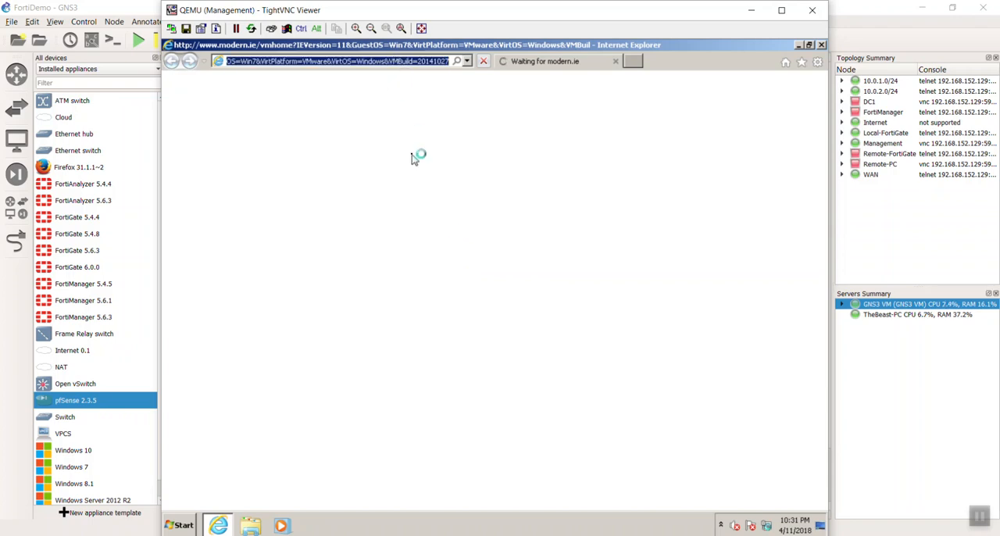
{"action": "key", "text": "BackSpace"}
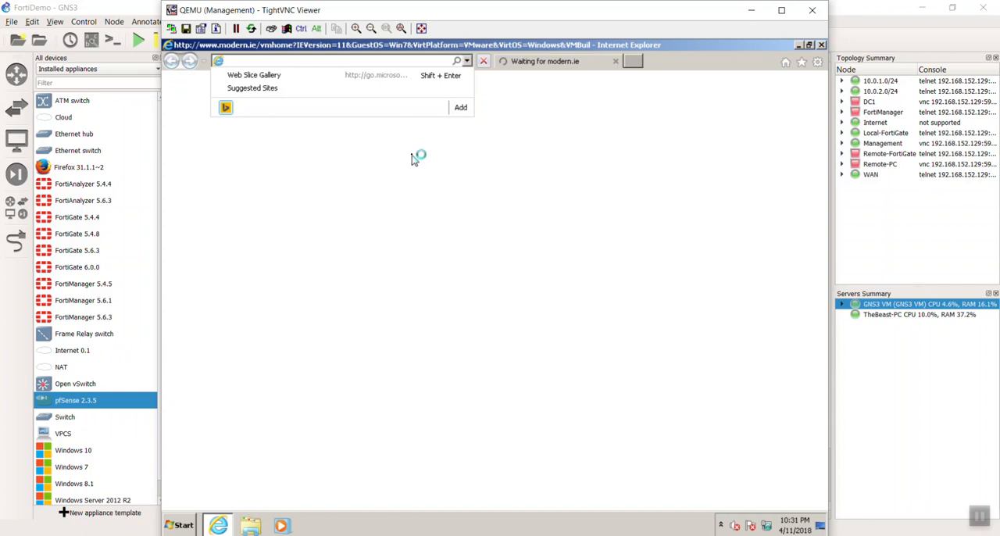
{"action": "type", "text": "10.0.1."}
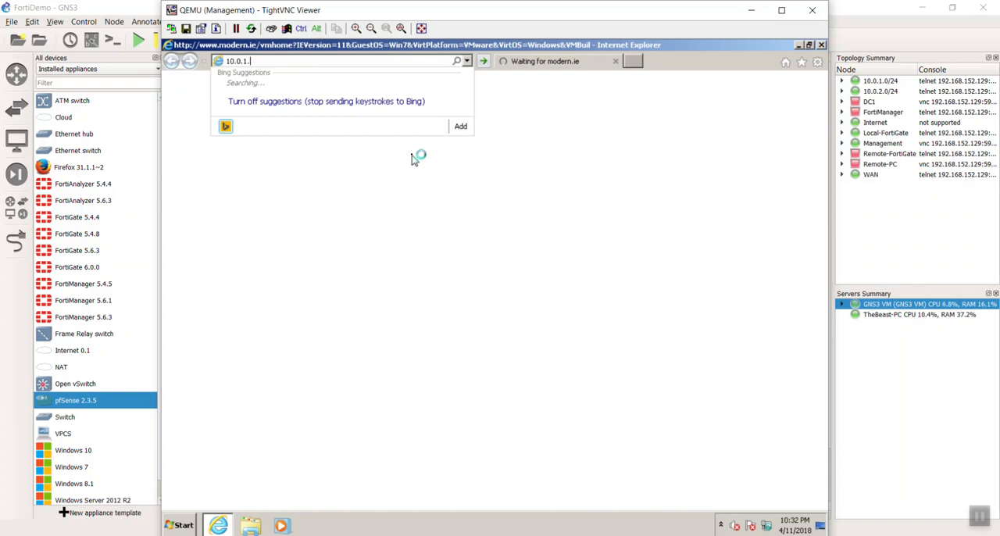
{"action": "type", "text": "254"}
{"action": "key", "text": "Return"}
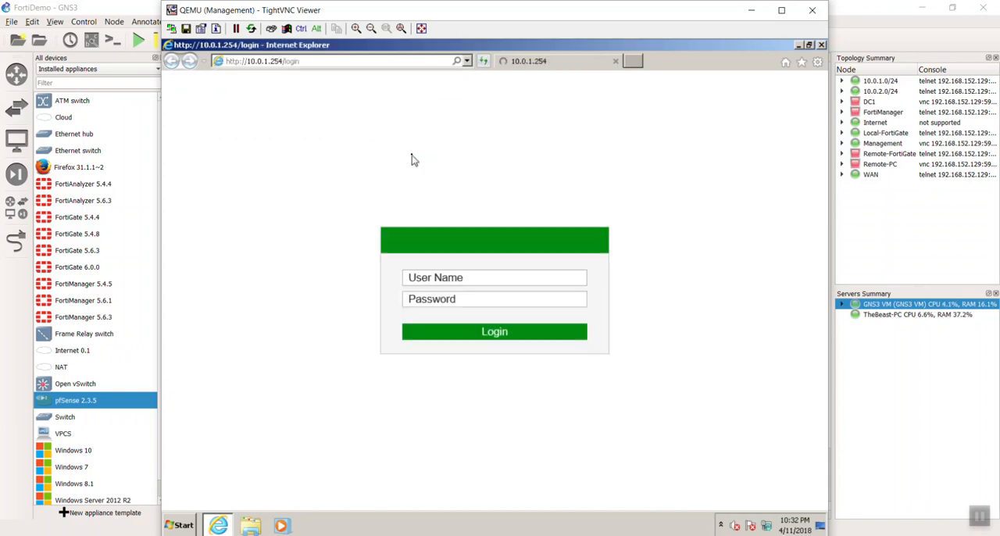
Log in to the FortiGate web interface as admin and dismiss the evaluation license notice.
{"action": "type", "text": "admin"}
{"action": "key", "text": "Return"}
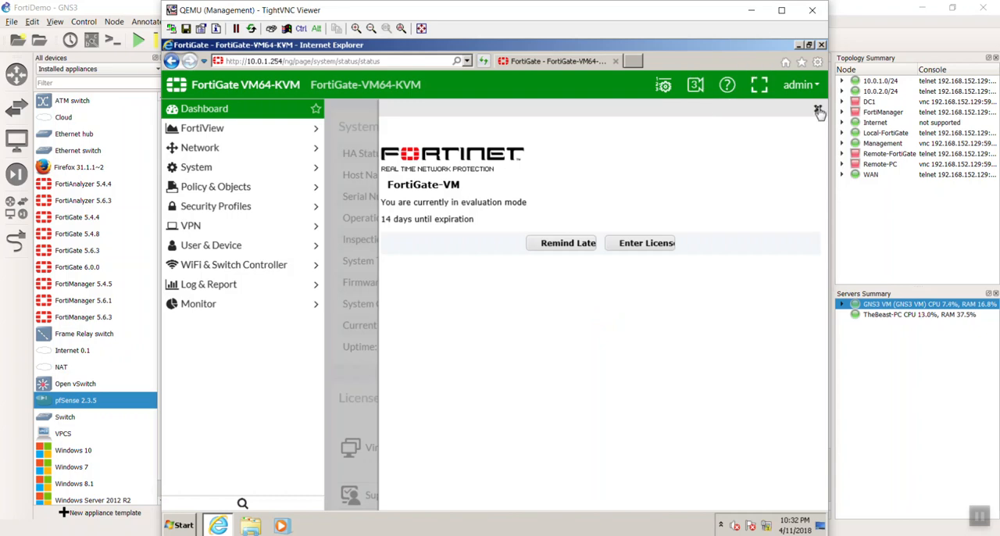
{"action": "left_click", "coordinate": [818, 111]}
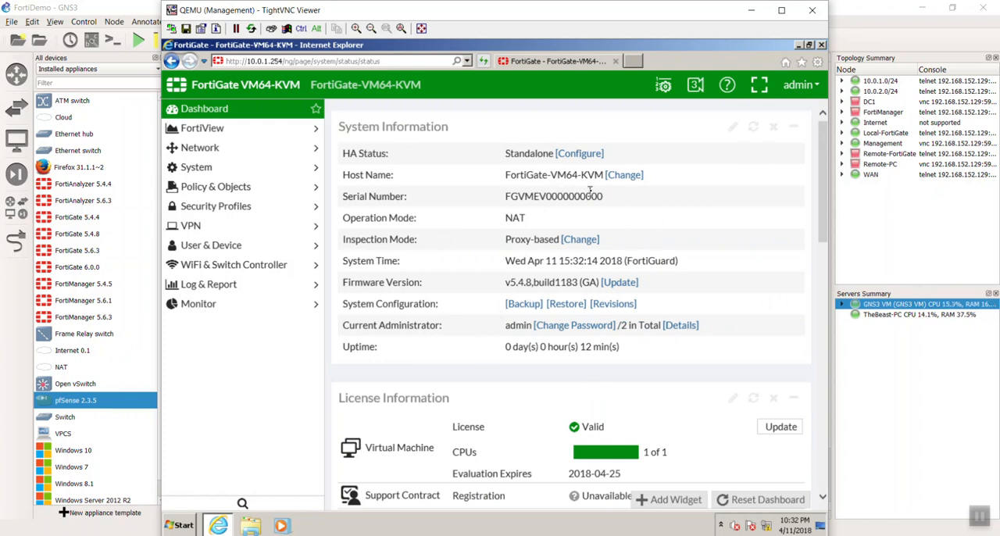
Change the FortiGate's host name to Local-FortiGate, save it and dismiss the evaluation license notice.
{"action": "left_click", "coordinate": [627, 177]}
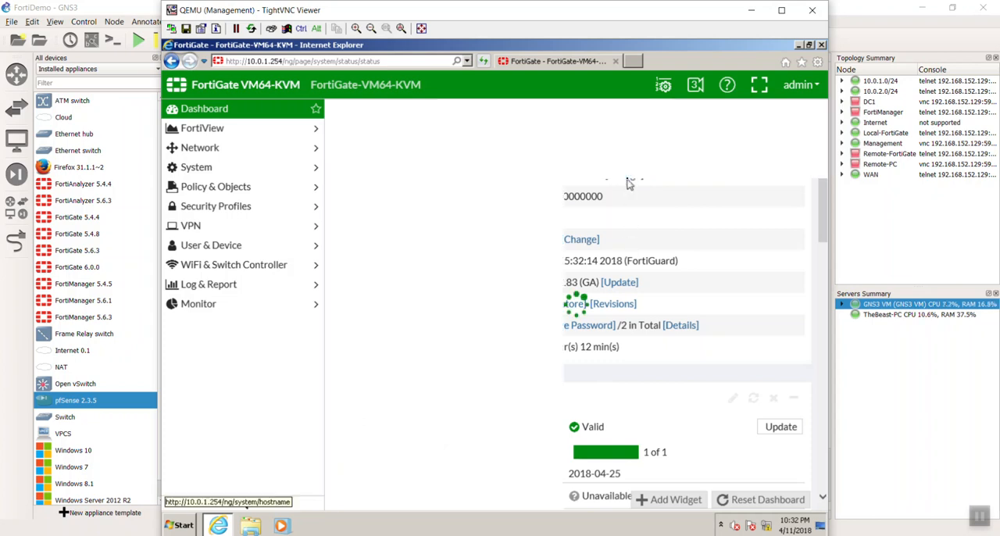
{"action": "left_click_drag", "start_coordinate": [517, 141], "coordinate": [388, 146]}
{"action": "type", "text": "F"}
{"action": "key", "text": "BackSpace"}
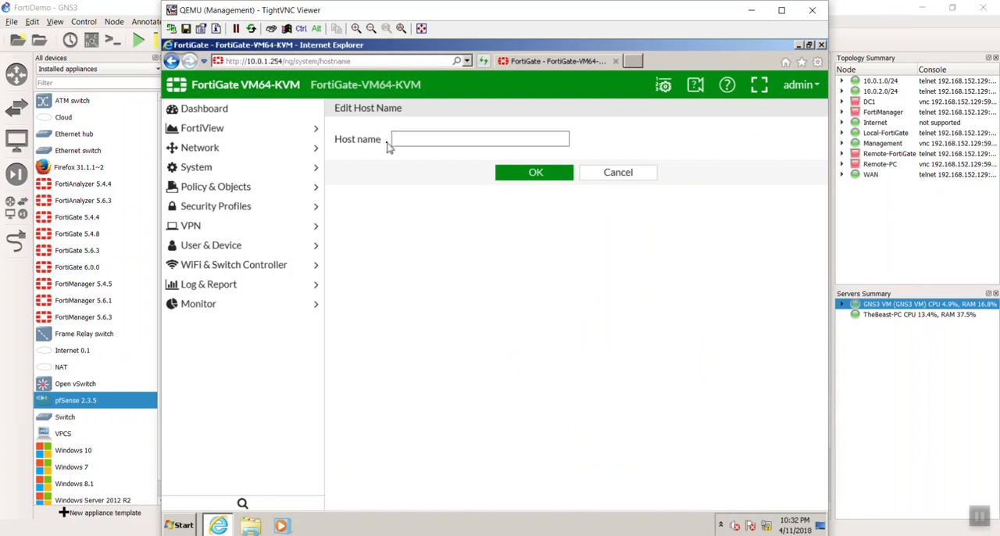
{"action": "type", "text": "Local-FortiGate"}
{"action": "right_click", "coordinate": [478, 193]}
{"action": "left_click", "coordinate": [509, 176]}
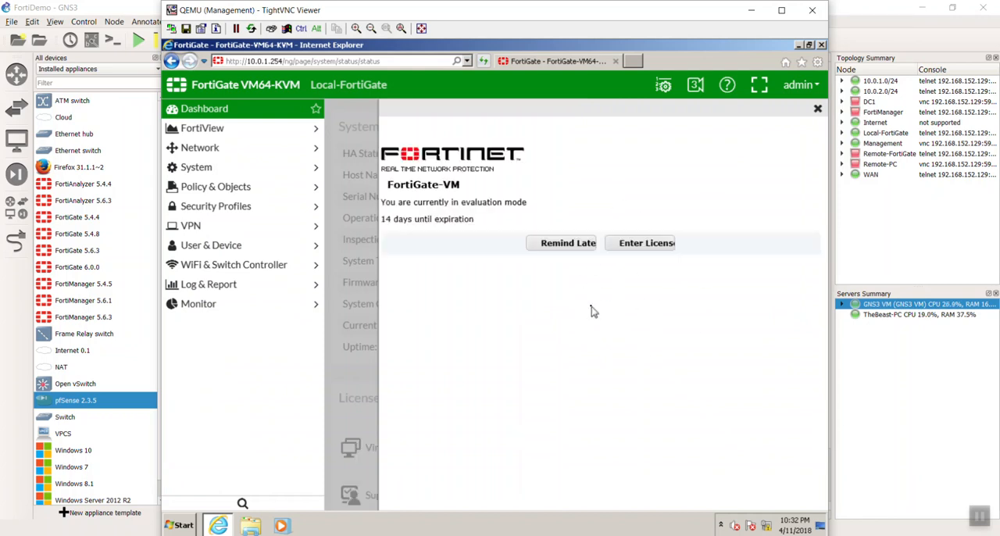
{"action": "left_click", "coordinate": [816, 112]}
Examine the system information, including the system time source, and the license information on the FortiGate dashboard.
{"action": "scroll", "coordinate": [461, 241], "scroll_direction": "down", "scroll_amount": 3}
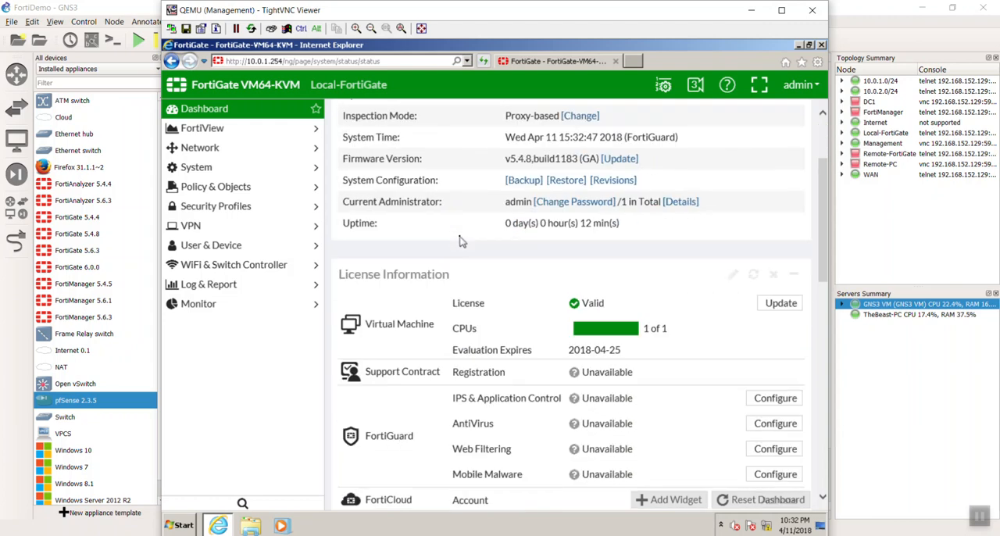
{"action": "scroll", "coordinate": [461, 241], "scroll_direction": "up", "scroll_amount": 3}
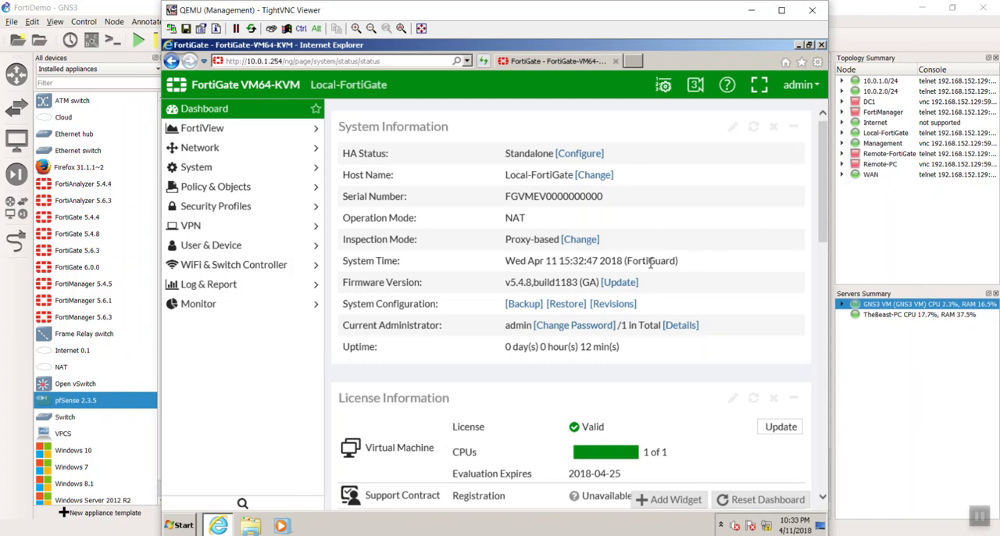
{"action": "left_click_drag", "start_coordinate": [636, 261], "coordinate": [677, 263]}
{"action": "left_click", "coordinate": [677, 266]}
{"action": "scroll", "coordinate": [680, 279], "scroll_direction": "down", "scroll_amount": 3}
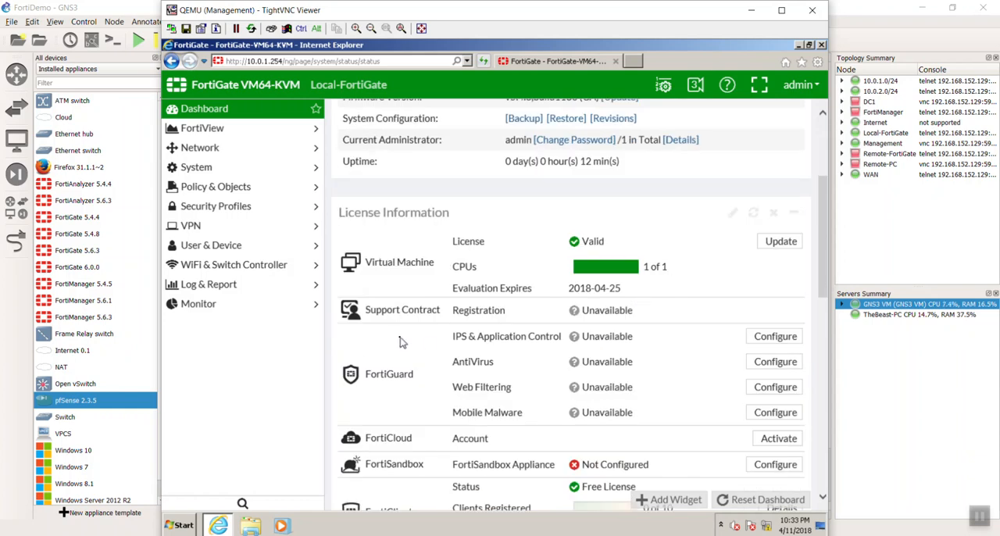
{"action": "scroll", "coordinate": [400, 342], "scroll_direction": "down", "scroll_amount": 1}
{"action": "scroll", "coordinate": [401, 342], "scroll_direction": "up", "scroll_amount": 4}
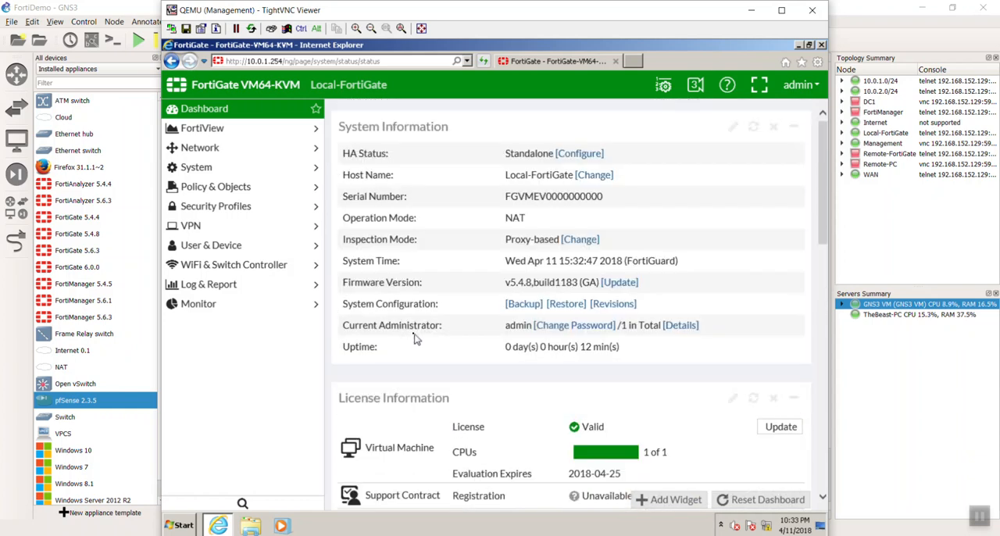
Open the network interface settings, give port1 the alias WAN1 and save the interface.
{"action": "left_click", "coordinate": [246, 154]}
{"action": "left_click", "coordinate": [247, 155]}
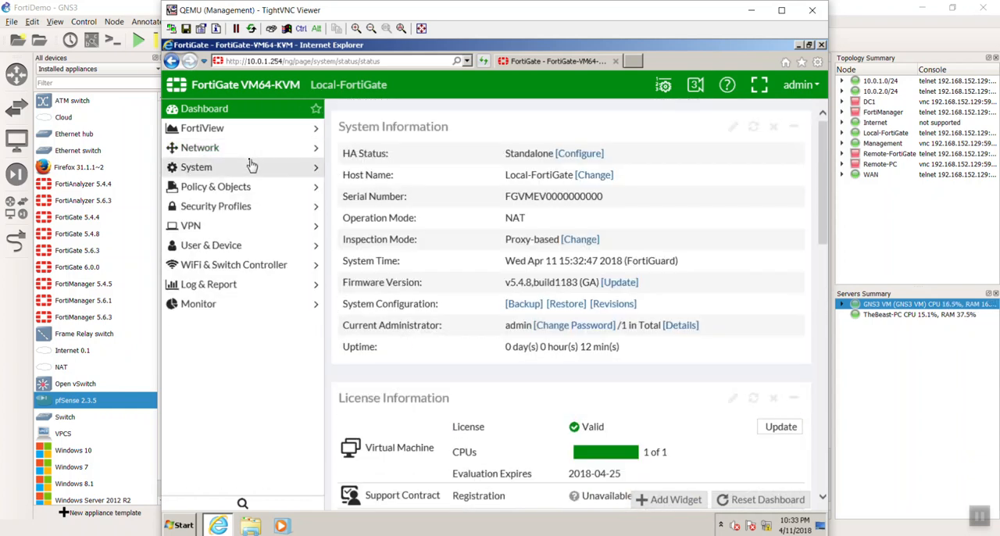
{"action": "left_click", "coordinate": [247, 151]}
{"action": "left_click", "coordinate": [249, 173]}
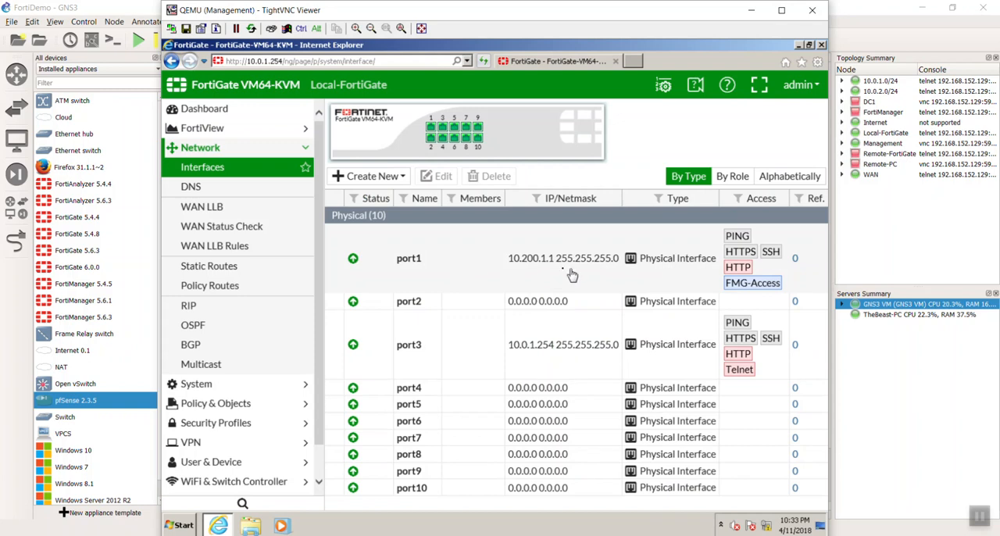
{"action": "double_click", "coordinate": [504, 273]}
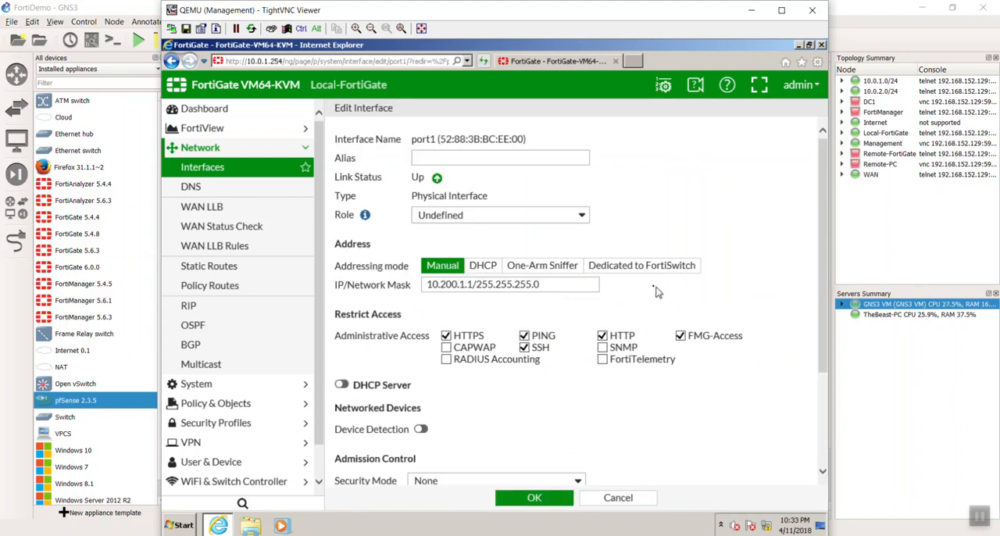
{"action": "left_click", "coordinate": [508, 157]}
{"action": "type", "text": "W"}
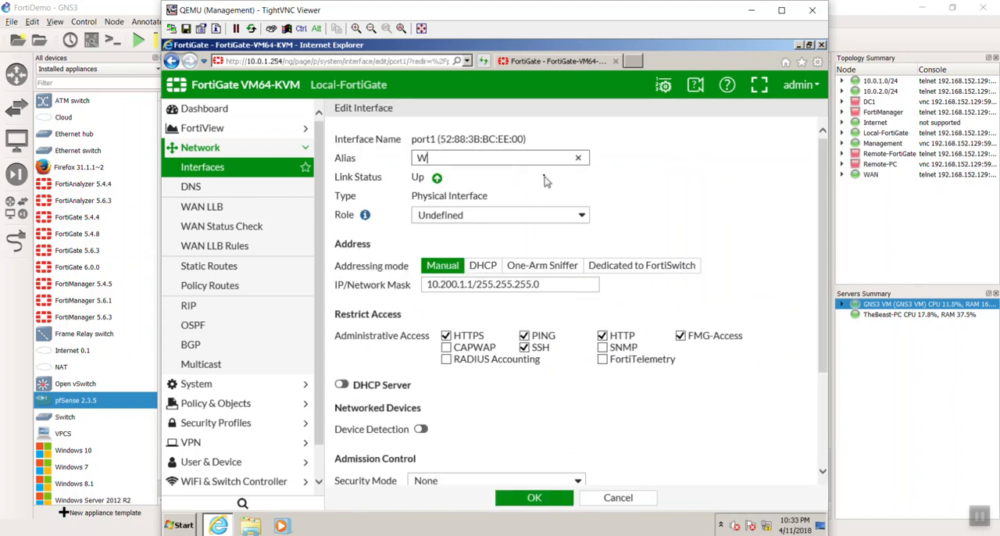
{"action": "type", "text": "AN1"}
{"action": "scroll", "coordinate": [514, 399], "scroll_direction": "down", "scroll_amount": 1}
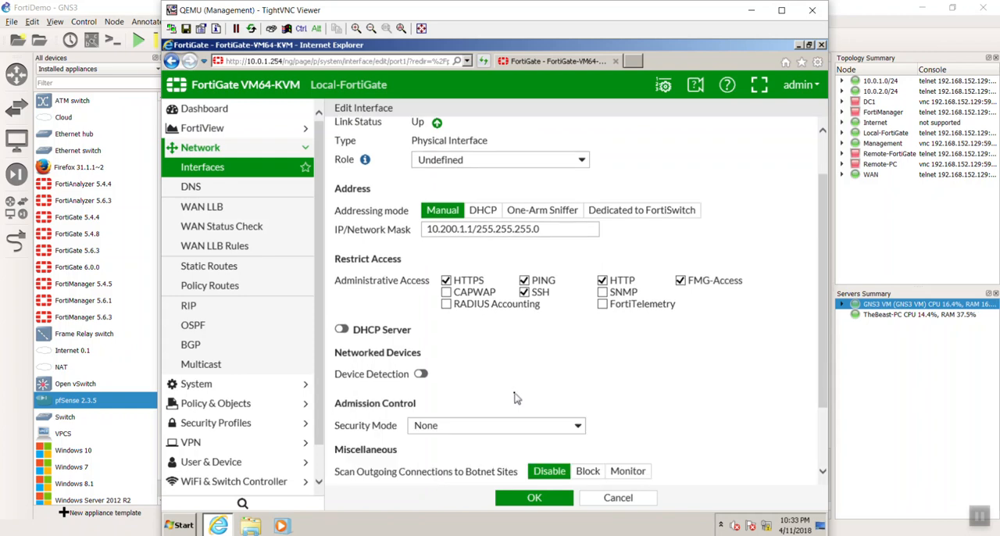
{"action": "scroll", "coordinate": [503, 352], "scroll_direction": "down", "scroll_amount": 2}
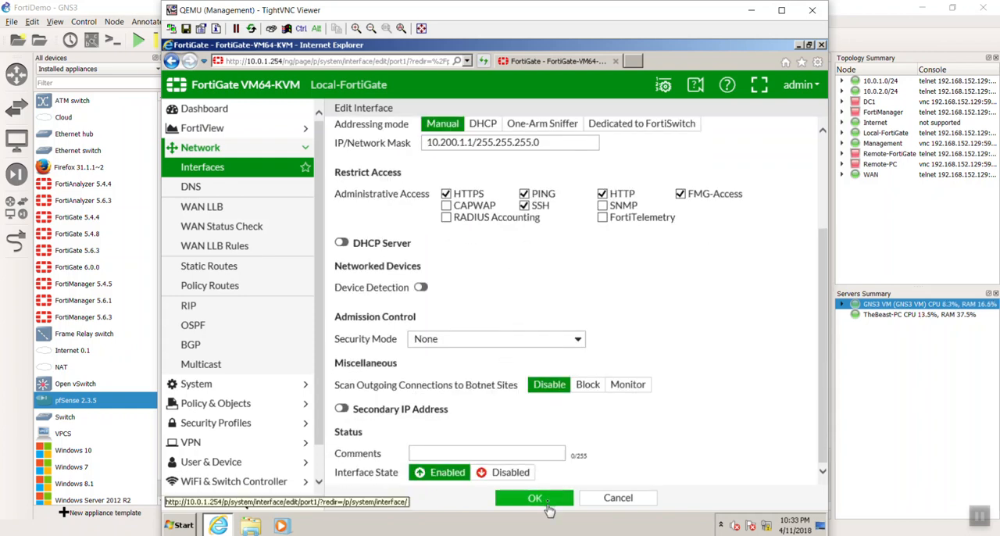
{"action": "left_click", "coordinate": [535, 499]}
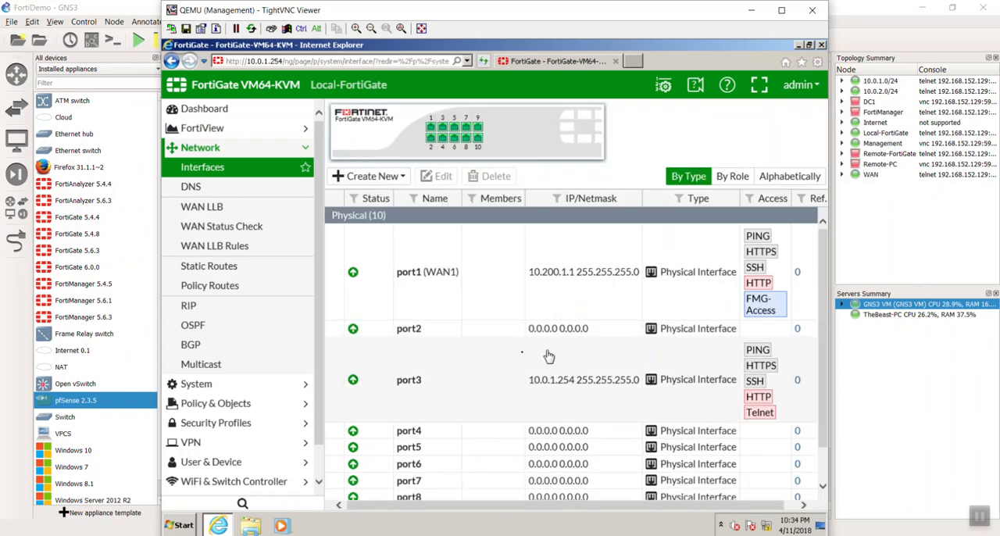
Edit port3, giving it the alias LAN and setting its role to LAN.
{"action": "double_click", "coordinate": [489, 377]}
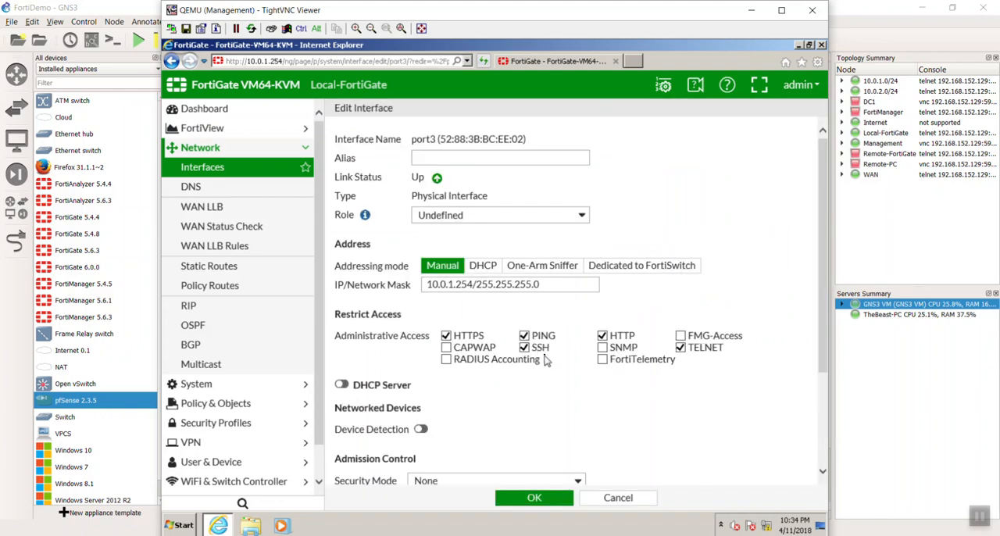
{"action": "left_click", "coordinate": [477, 160]}
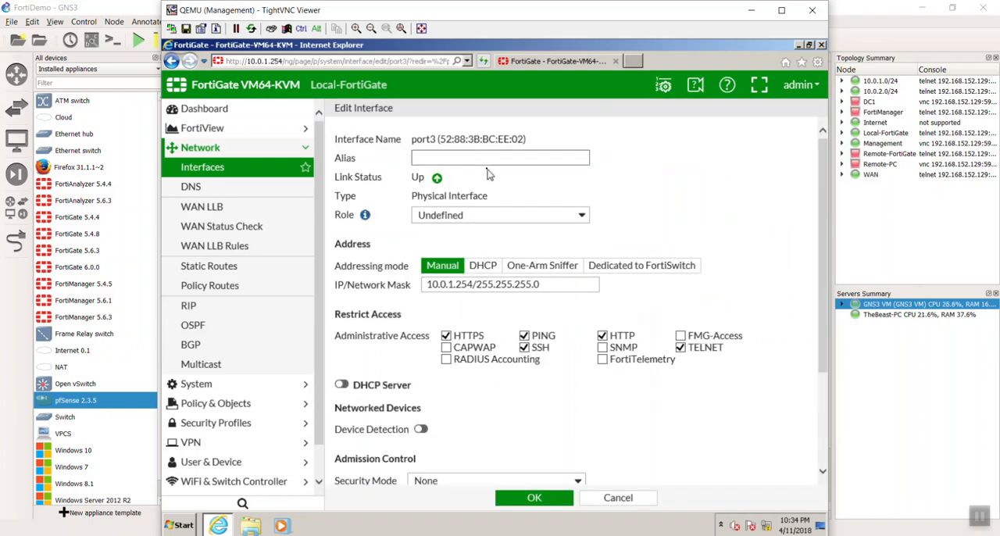
{"action": "type", "text": "LAN"}
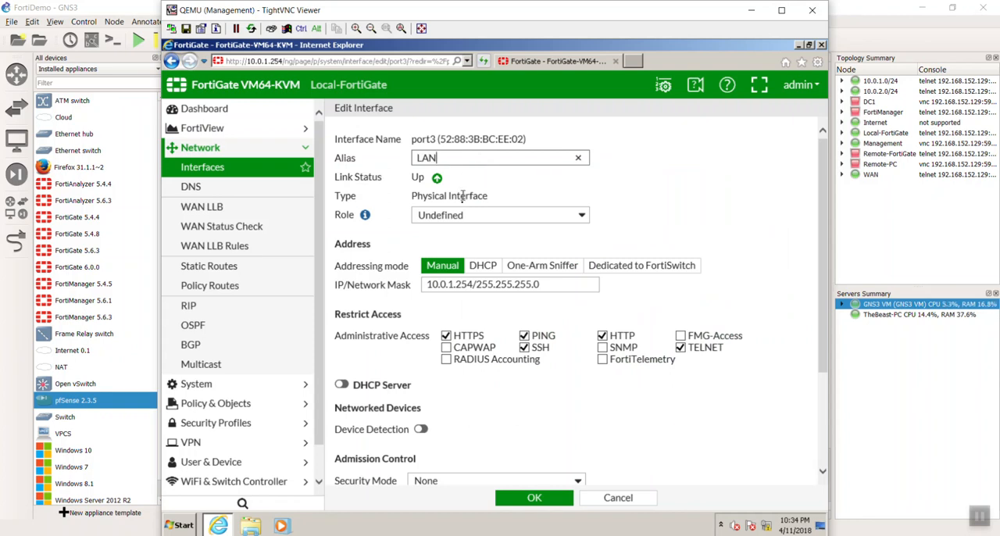
{"action": "left_click", "coordinate": [462, 216]}
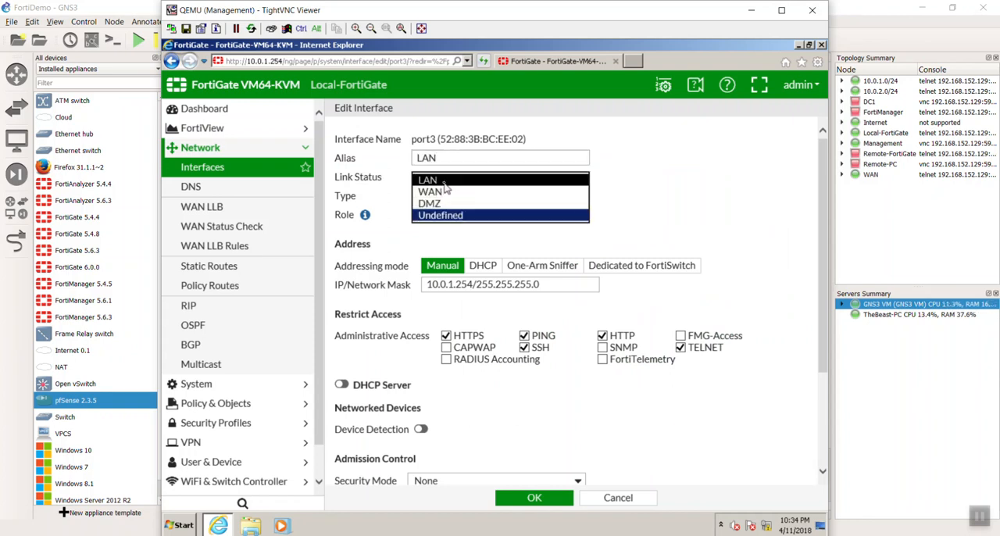
{"action": "left_click", "coordinate": [445, 181]}
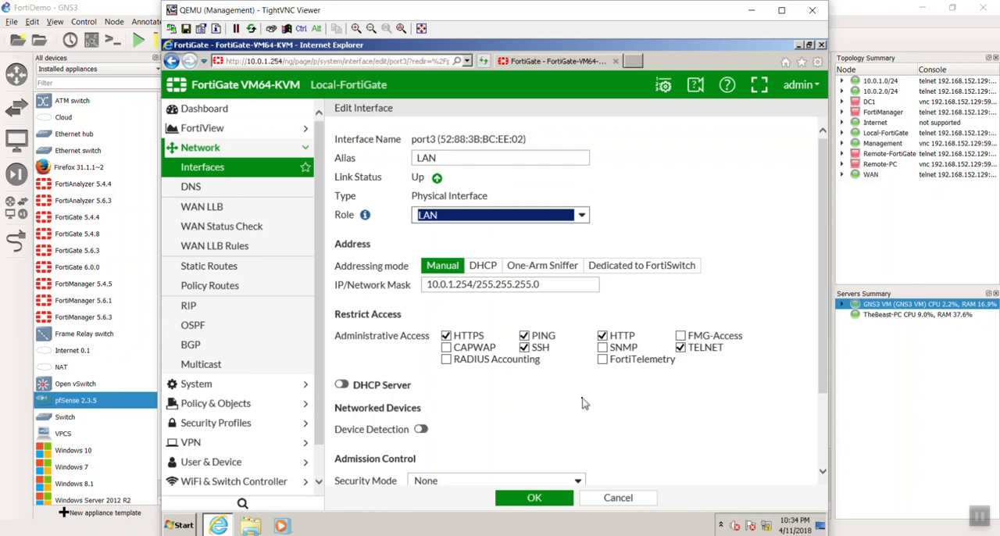
Enable the DHCP server on port3 and set the end IP of its address range to 10.0.1.125.
{"action": "scroll", "coordinate": [582, 404], "scroll_direction": "down", "scroll_amount": 1}
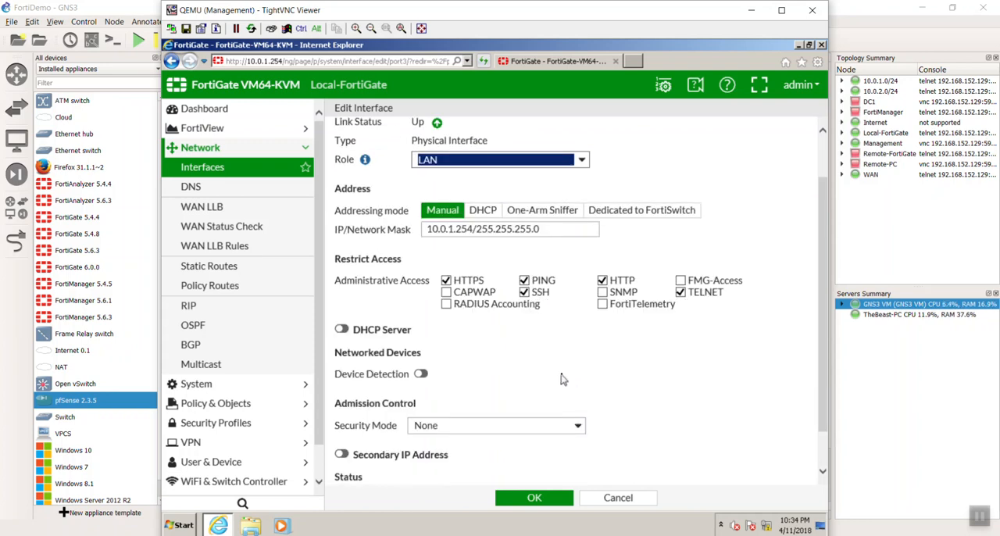
{"action": "left_click", "coordinate": [343, 330]}
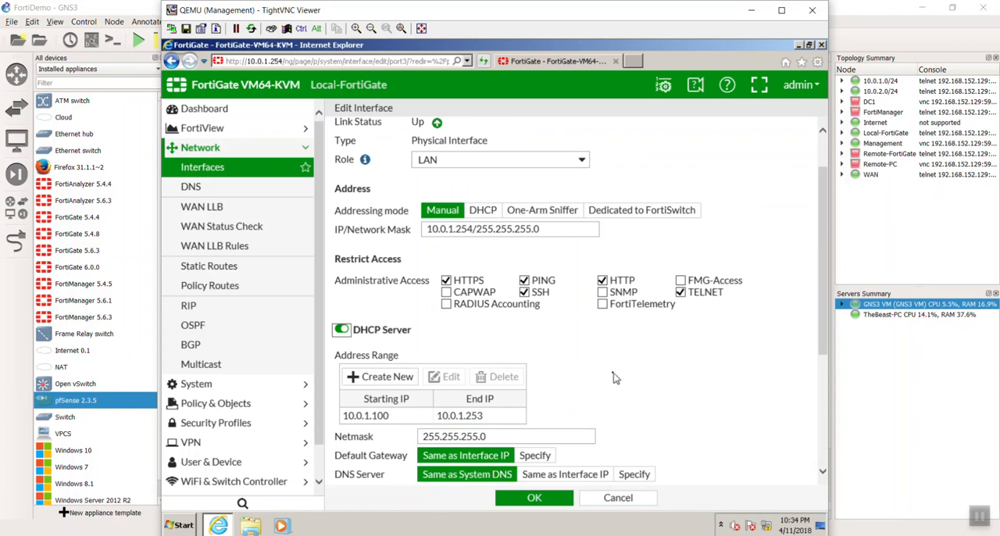
{"action": "scroll", "coordinate": [613, 378], "scroll_direction": "down", "scroll_amount": 2}
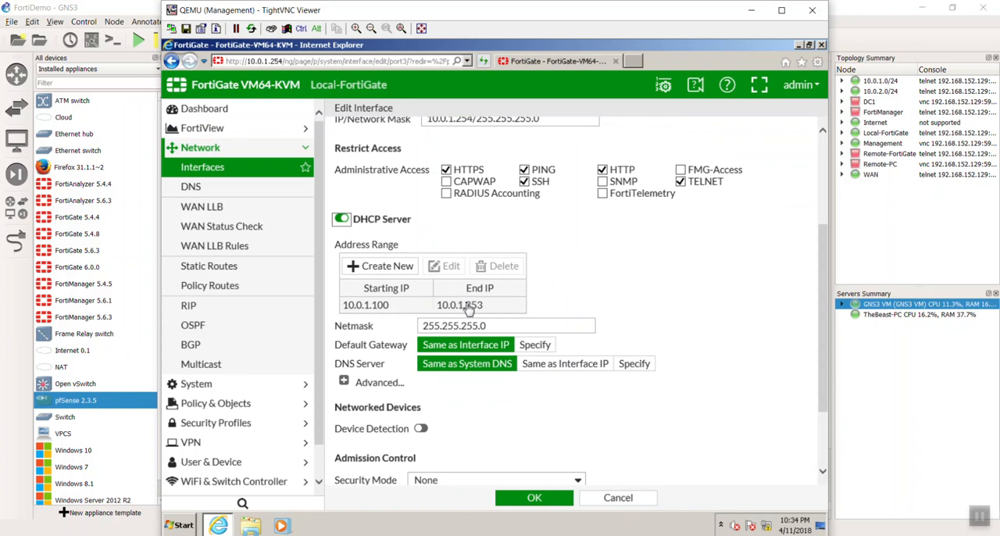
{"action": "left_click", "coordinate": [513, 309]}
{"action": "double_click", "coordinate": [512, 309]}
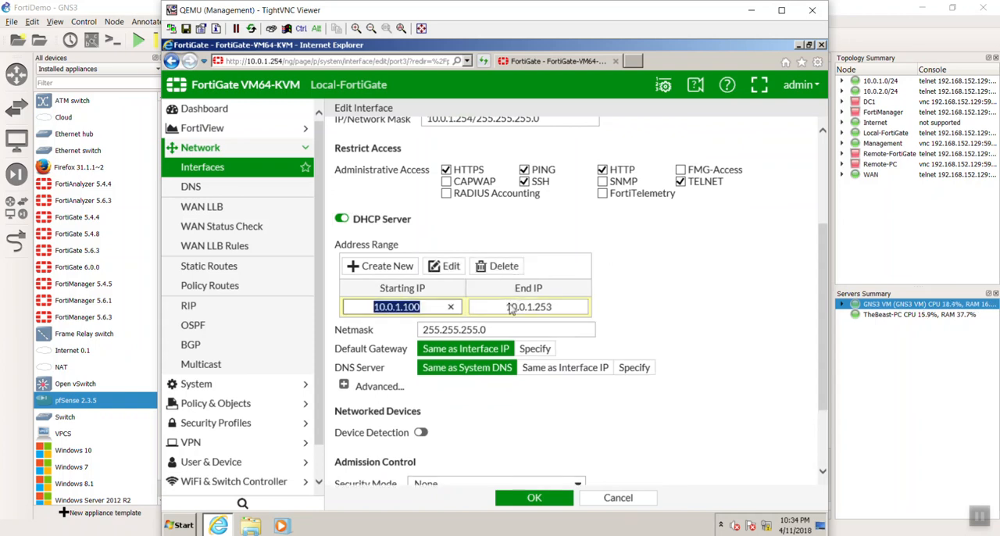
{"action": "left_click", "coordinate": [537, 307]}
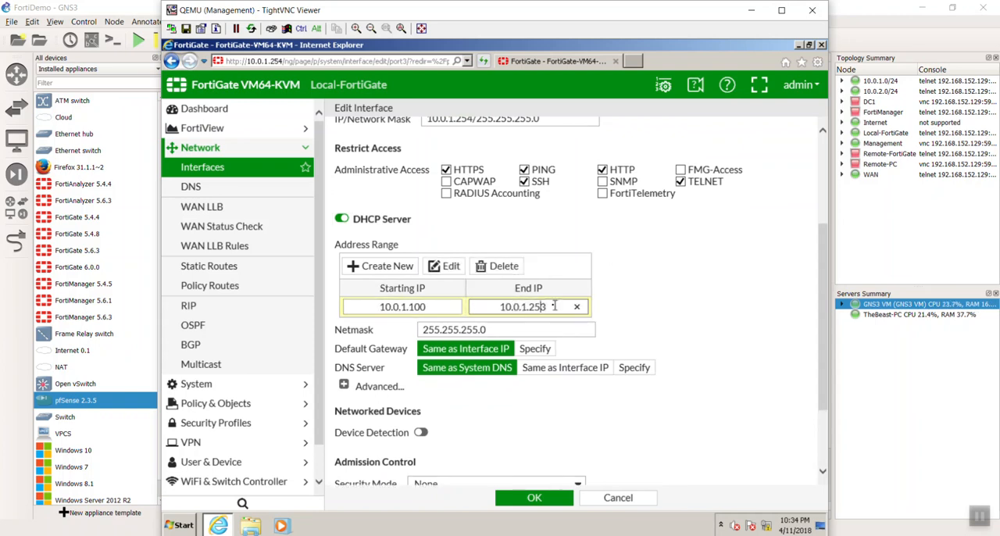
{"action": "key", "text": "BackSpace"}
{"action": "key", "text": "BackSpace"}
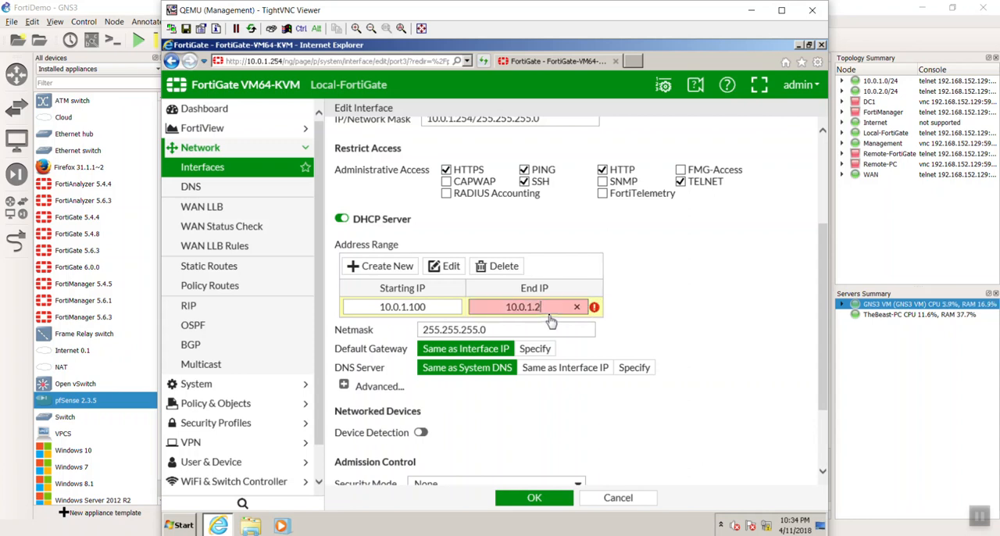
{"action": "key", "text": "BackSpace"}
{"action": "type", "text": "125"}
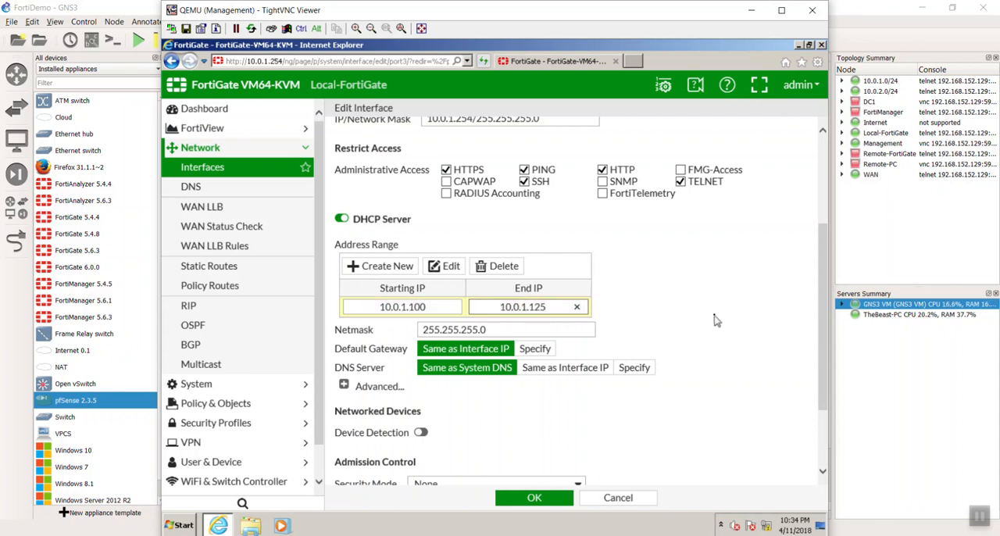
{"action": "left_click", "coordinate": [716, 320]}
Enable device detection on port3, save the interface and dismiss the browser's AutoComplete prompt.
{"action": "scroll", "coordinate": [718, 372], "scroll_direction": "down", "scroll_amount": 3}
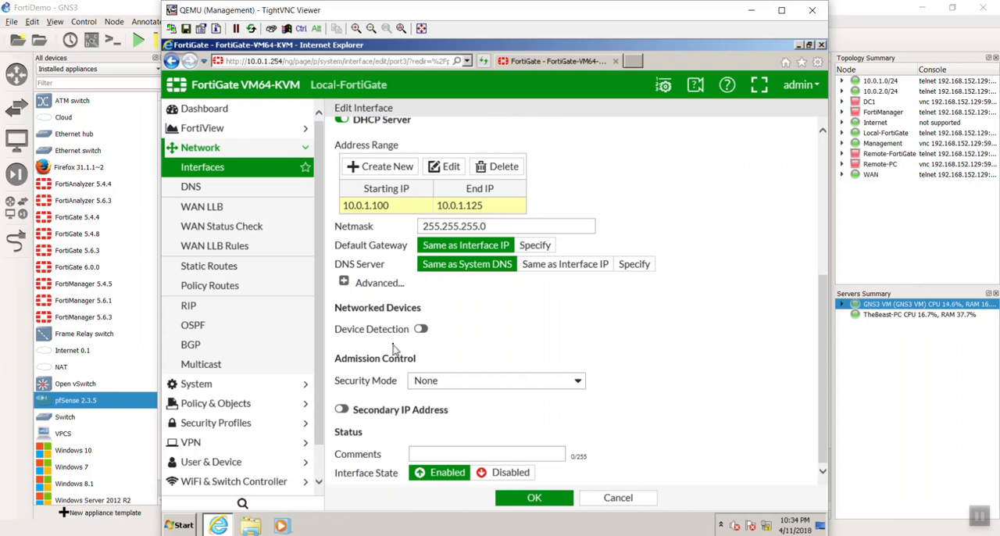
{"action": "left_click", "coordinate": [420, 329]}
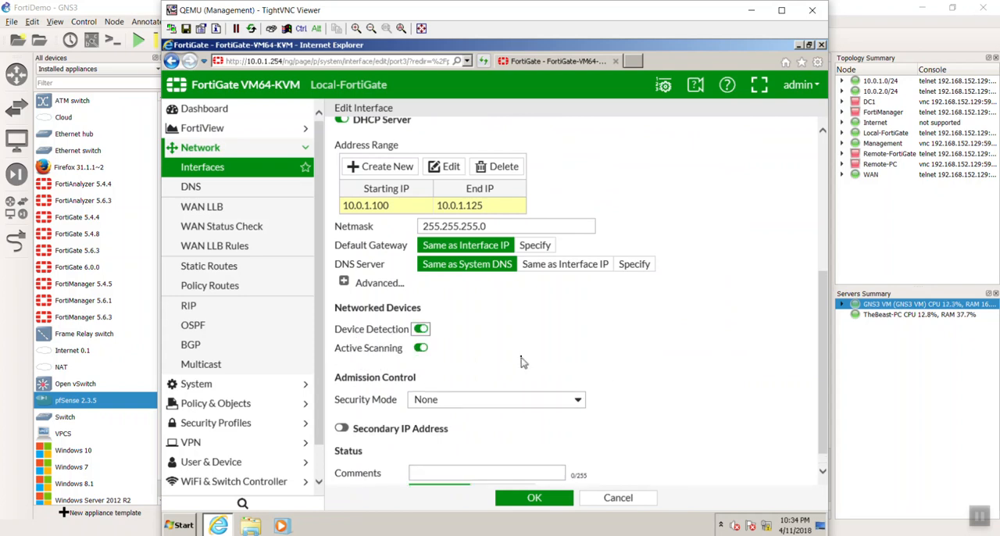
{"action": "scroll", "coordinate": [532, 360], "scroll_direction": "down", "scroll_amount": 1}
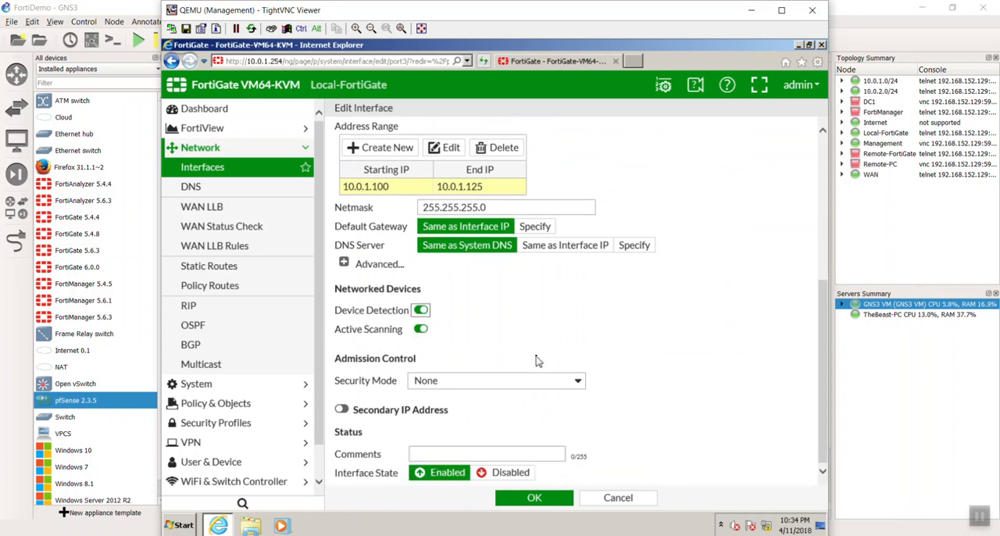
{"action": "scroll", "coordinate": [672, 372], "scroll_direction": "up", "scroll_amount": 2}
{"action": "scroll", "coordinate": [685, 378], "scroll_direction": "up", "scroll_amount": 3}
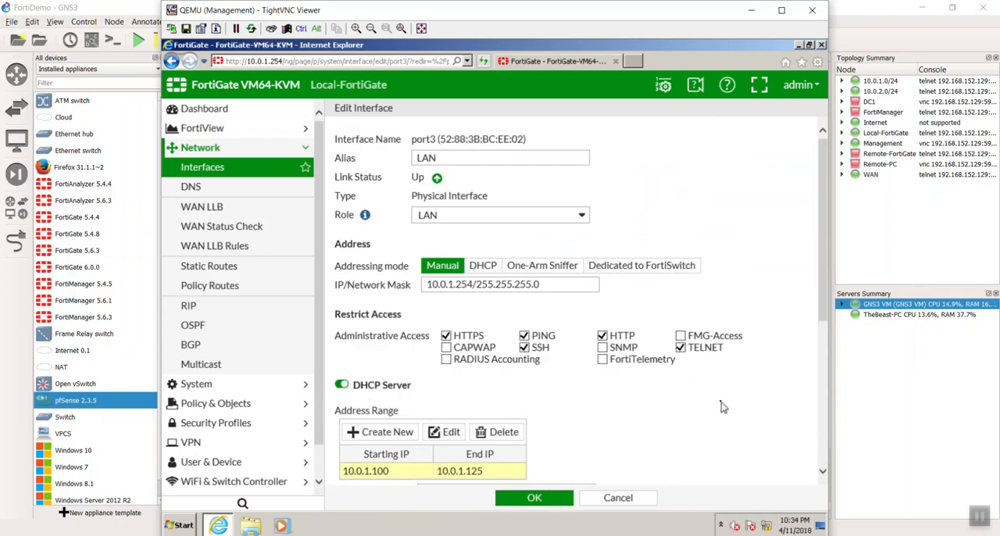
{"action": "scroll", "coordinate": [713, 397], "scroll_direction": "down", "scroll_amount": 4}
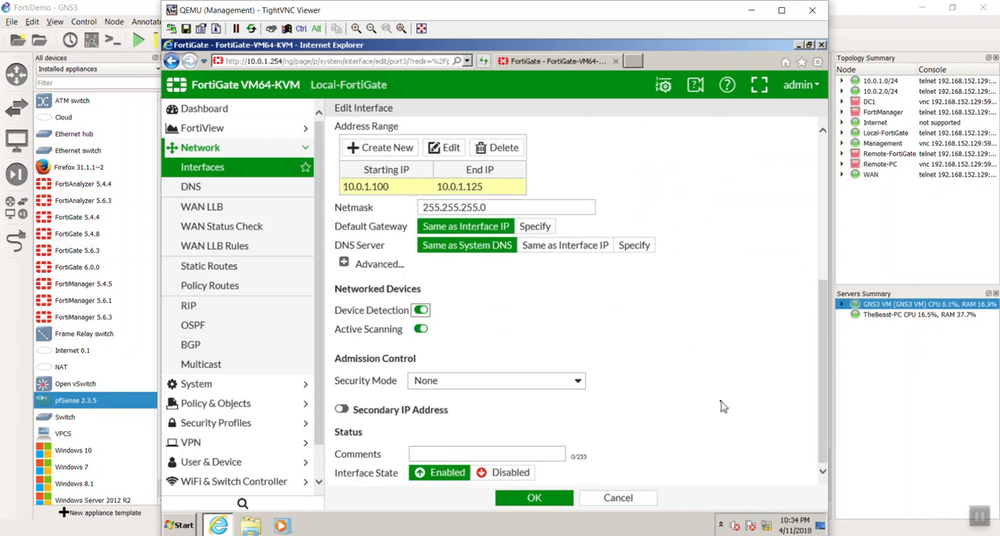
{"action": "left_click", "coordinate": [565, 498]}
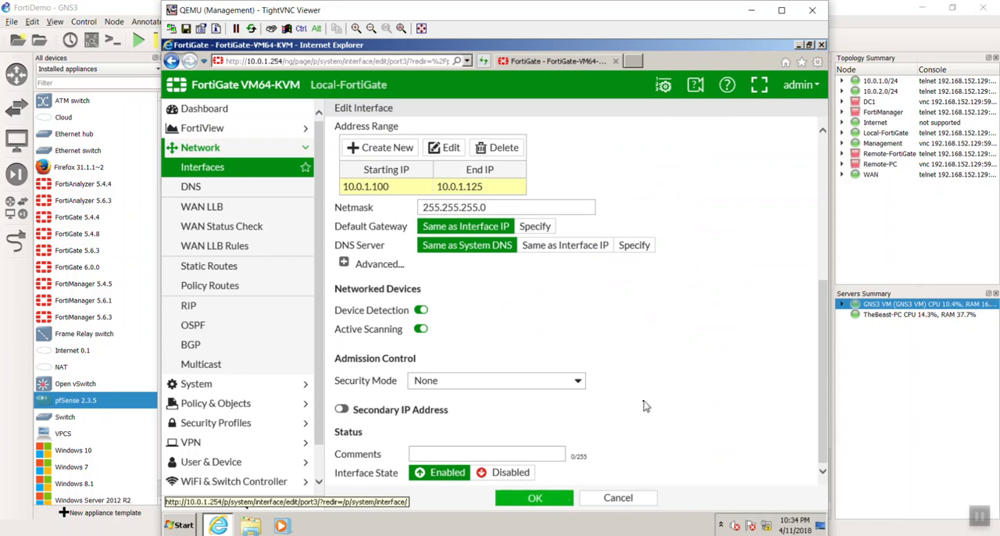
{"action": "left_click", "coordinate": [554, 499]}
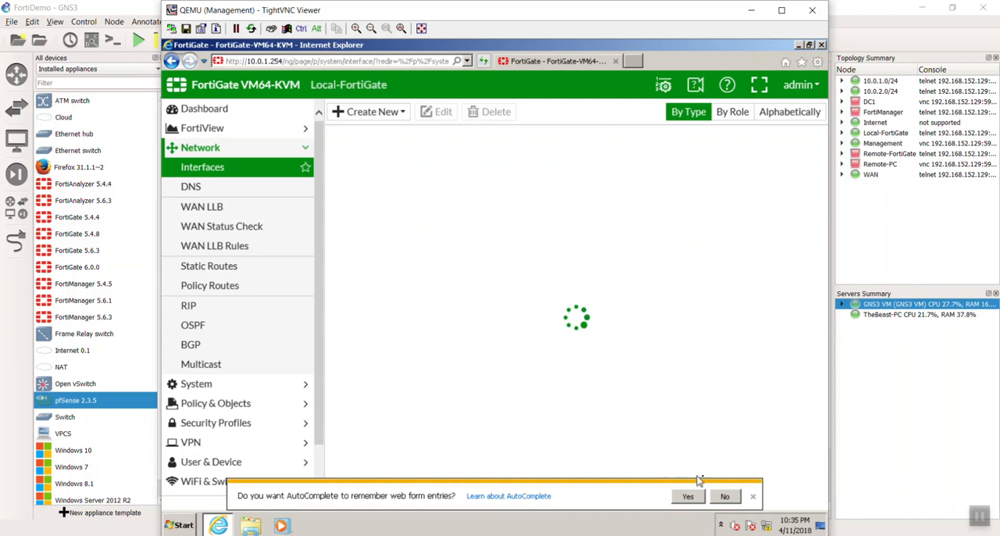
{"action": "left_click", "coordinate": [753, 497]}
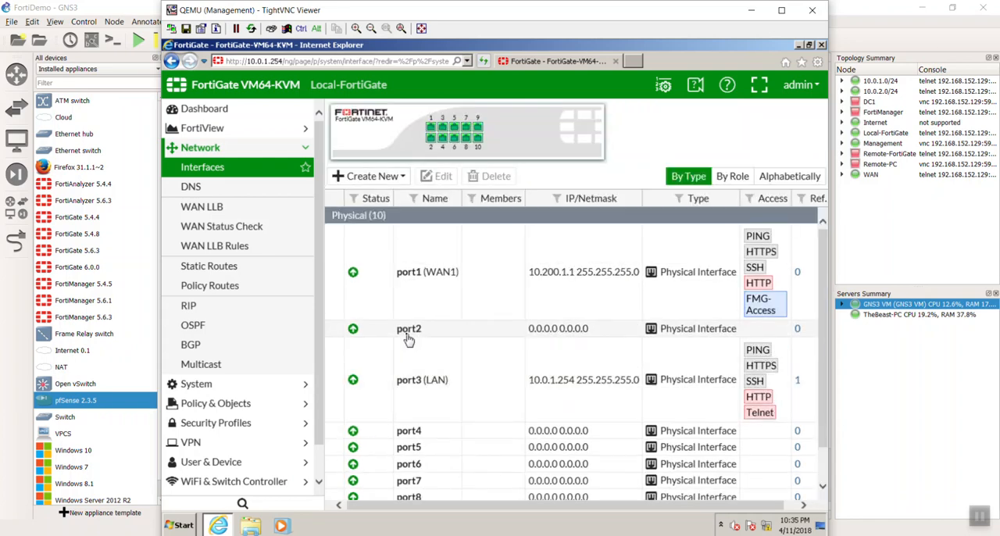
Create a static default route through WAN1 (port1) with gateway 10.200.1.254, save it and dismiss the browser's AutoComplete prompt.
{"action": "left_click", "coordinate": [263, 268]}
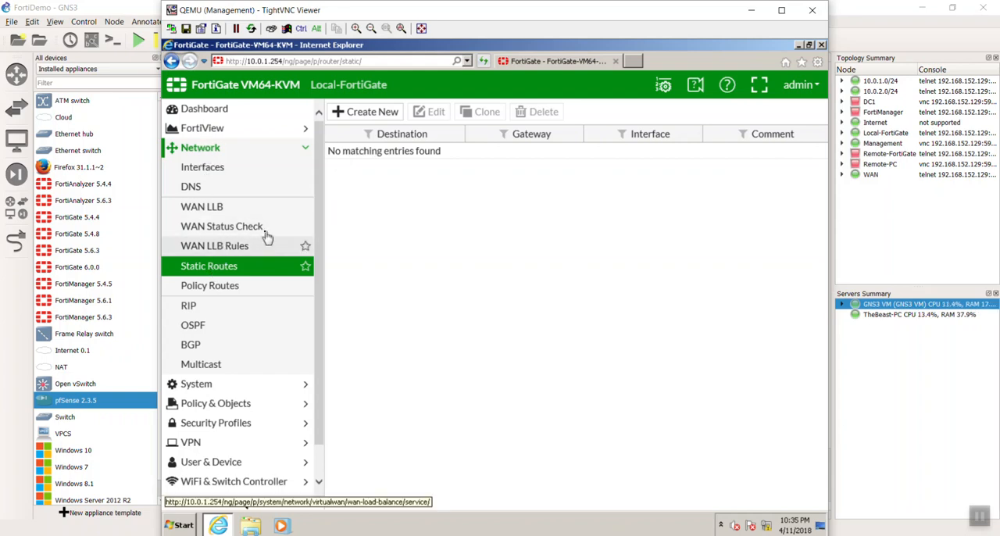
{"action": "left_click", "coordinate": [356, 113]}
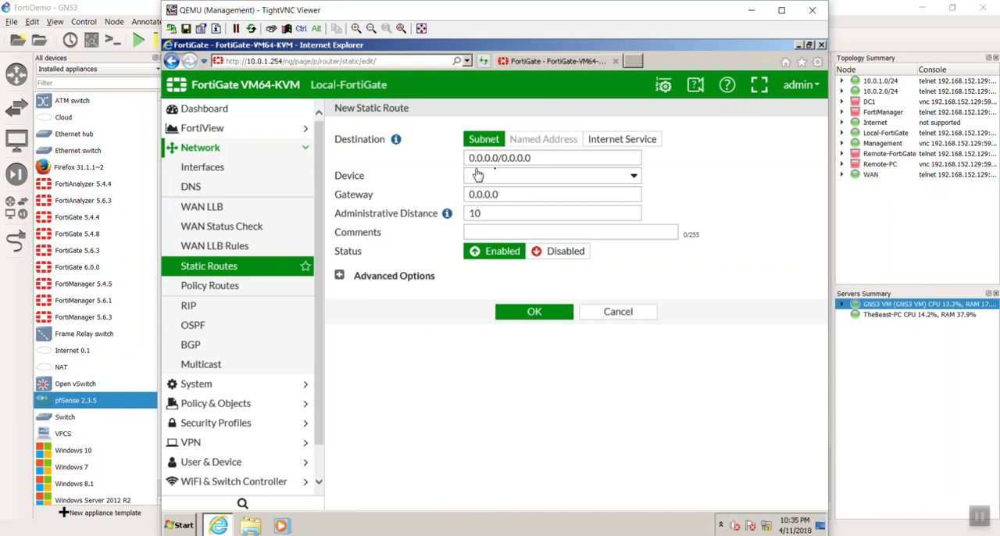
{"action": "left_click", "coordinate": [511, 178]}
{"action": "left_click", "coordinate": [516, 212]}
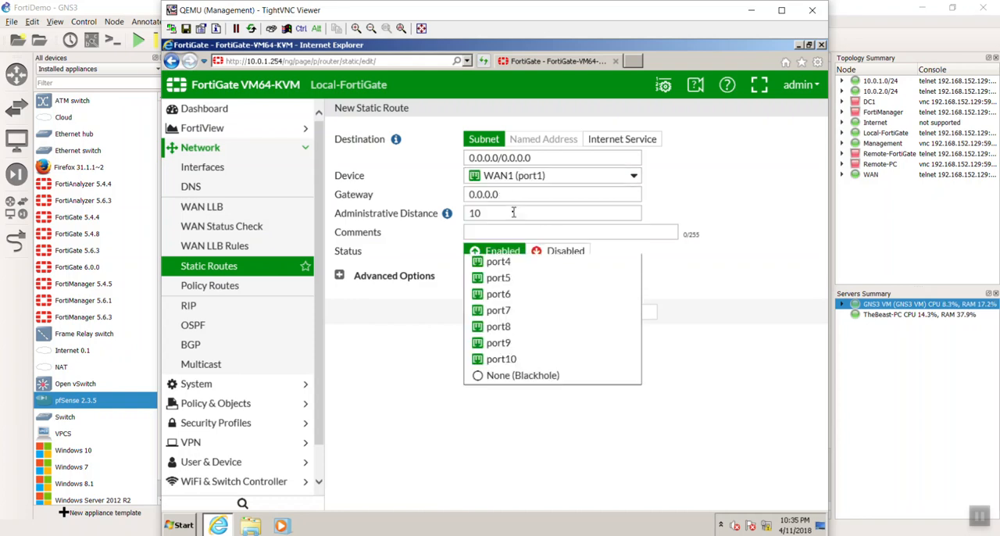
{"action": "left_click", "coordinate": [512, 194]}
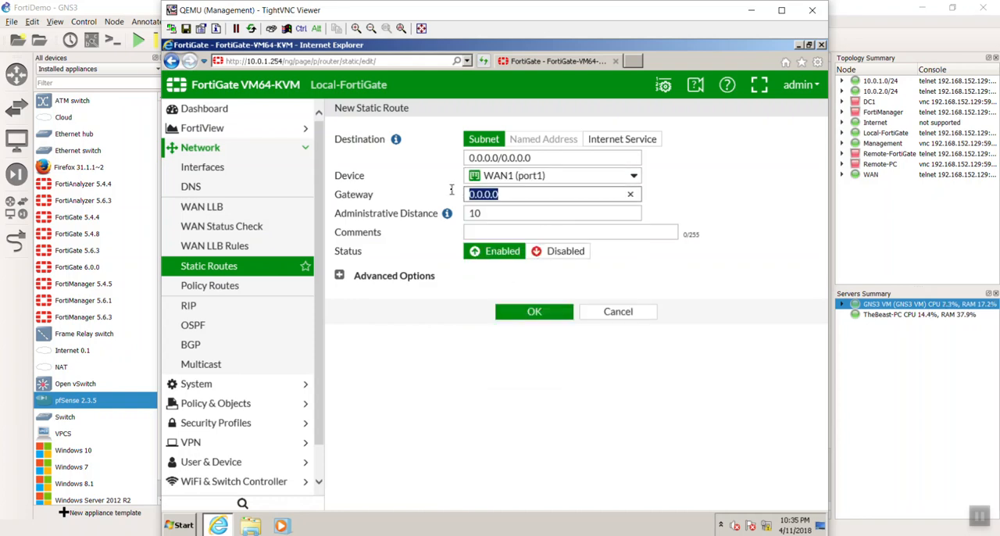
{"action": "type", "text": "1"}
{"action": "left_click", "coordinate": [533, 312]}
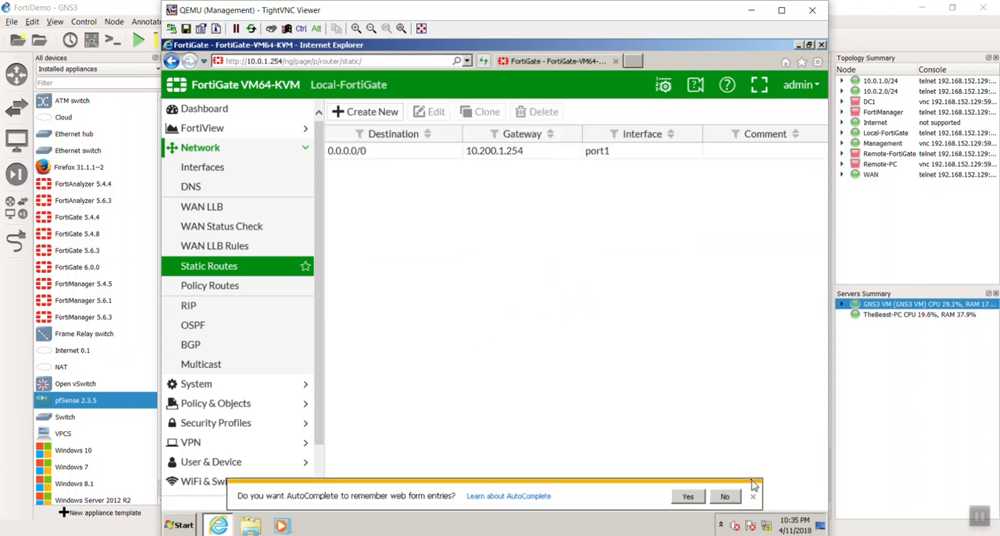
{"action": "left_click", "coordinate": [753, 498]}
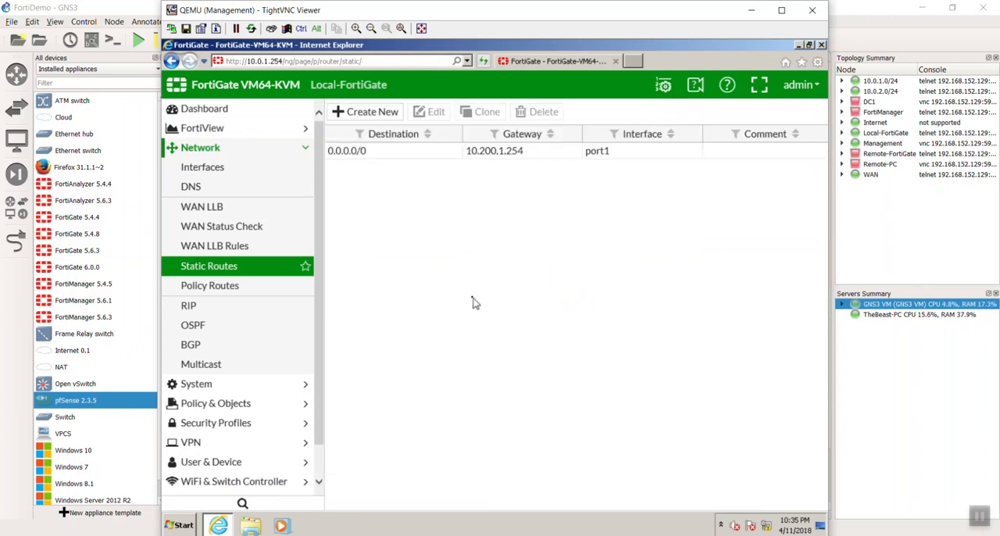
Start a new IPv4 firewall policy and name it InternetAccess.
{"action": "scroll", "coordinate": [322, 308], "scroll_direction": "down", "scroll_amount": 1}
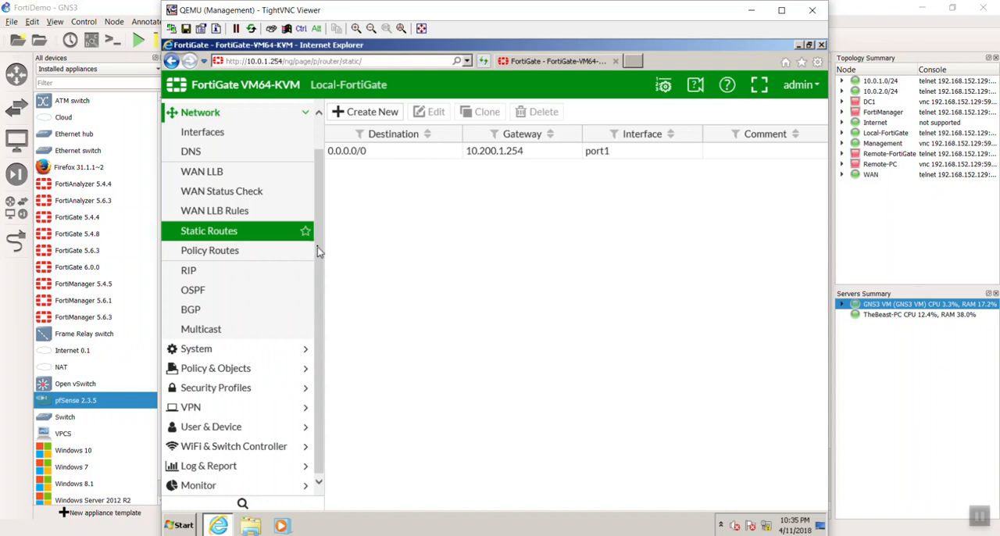
{"action": "left_click", "coordinate": [275, 373]}
{"action": "left_click", "coordinate": [249, 211]}
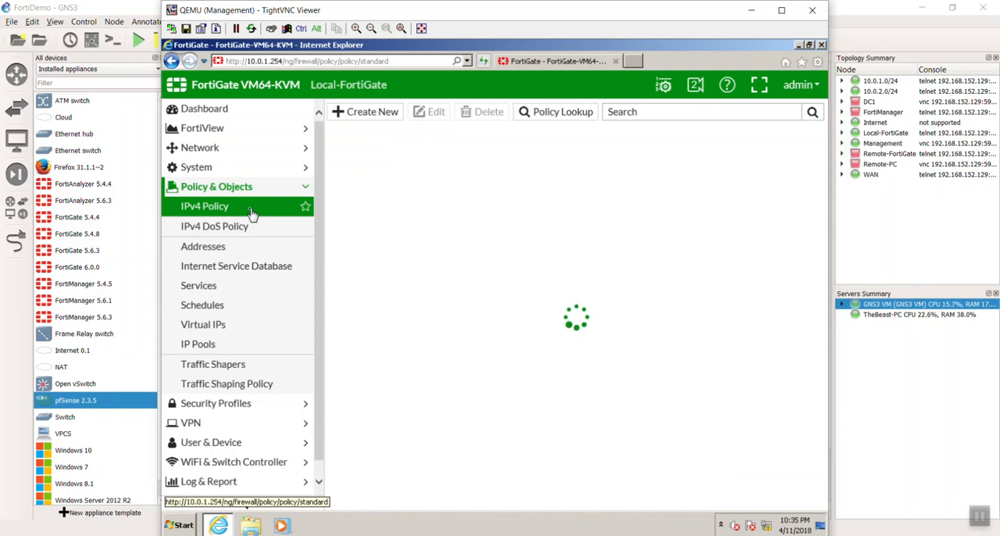
{"action": "left_click", "coordinate": [378, 115]}
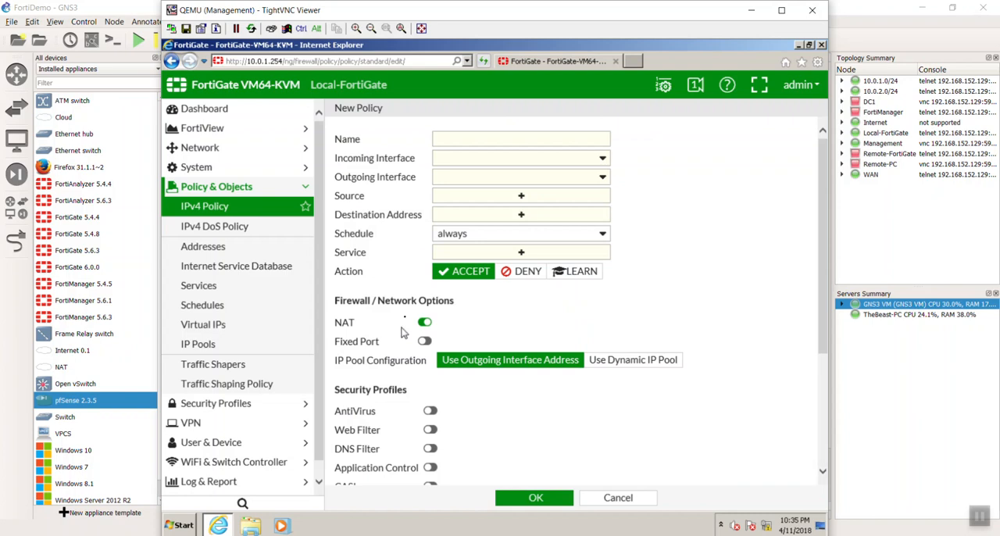
{"action": "left_click", "coordinate": [485, 139]}
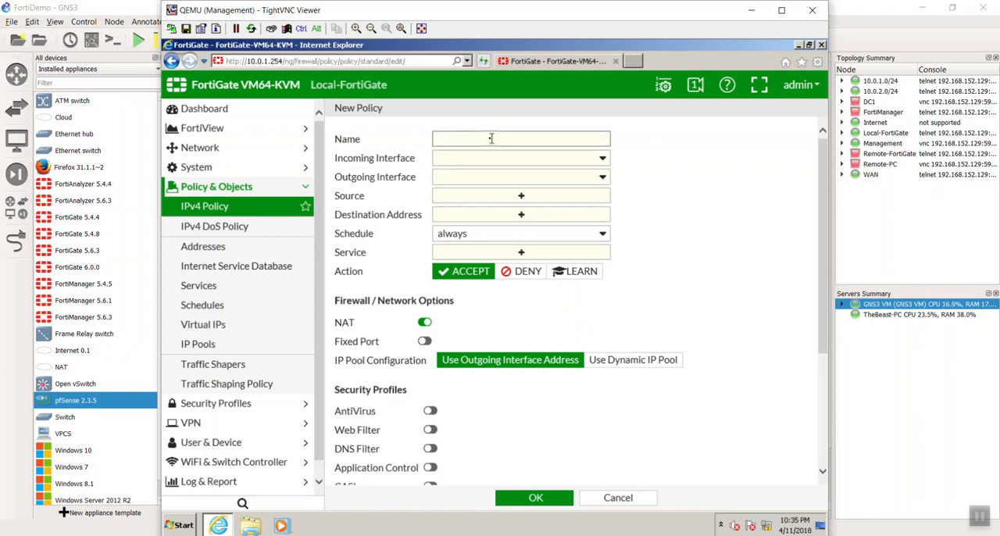
{"action": "type", "text": "InternetAccess"}
{"action": "key", "text": "Tab"}
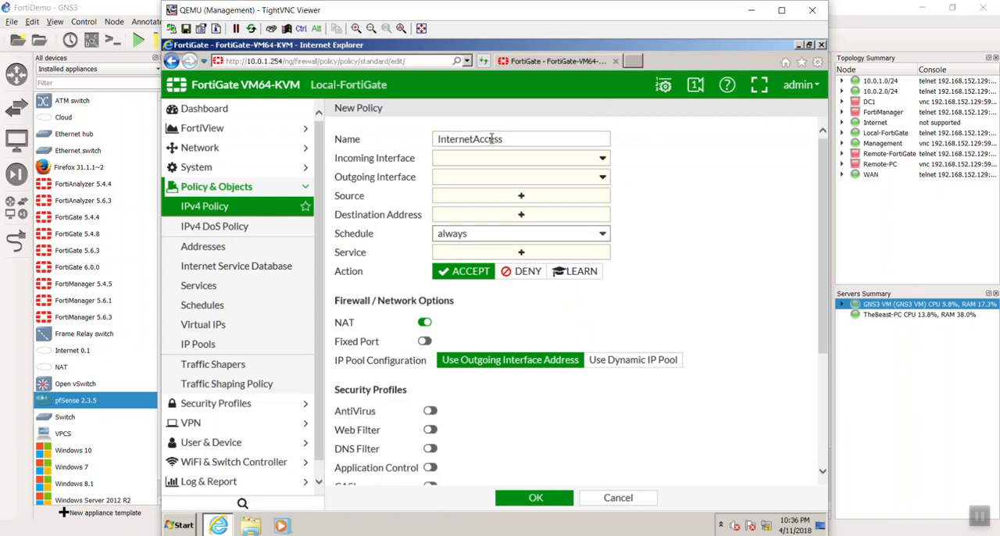
Set the policy's incoming interface to LAN (port3) and its outgoing interface to WAN1 (port1).
{"action": "left_click", "coordinate": [510, 161]}
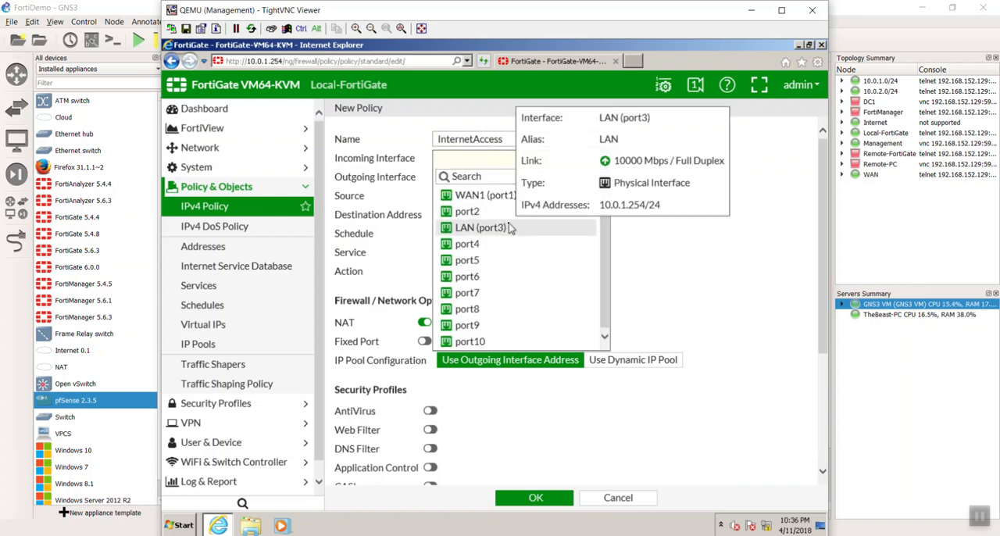
{"action": "left_click", "coordinate": [510, 228]}
{"action": "left_click", "coordinate": [488, 178]}
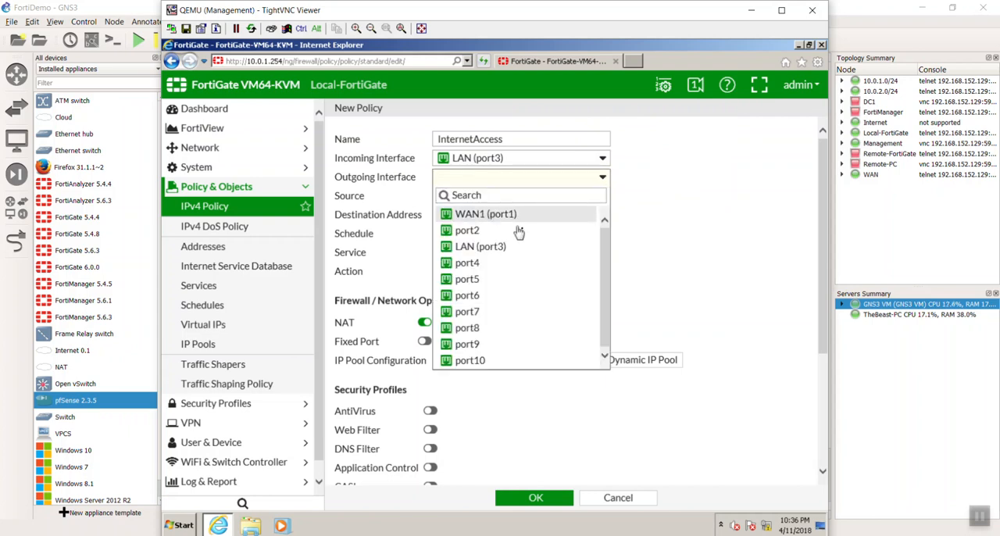
{"action": "left_click", "coordinate": [489, 214]}
Start a new address object for the policy's source, named LocalLanTraffic, with the subnet 10.0.1.0/24.
{"action": "left_click", "coordinate": [487, 197]}
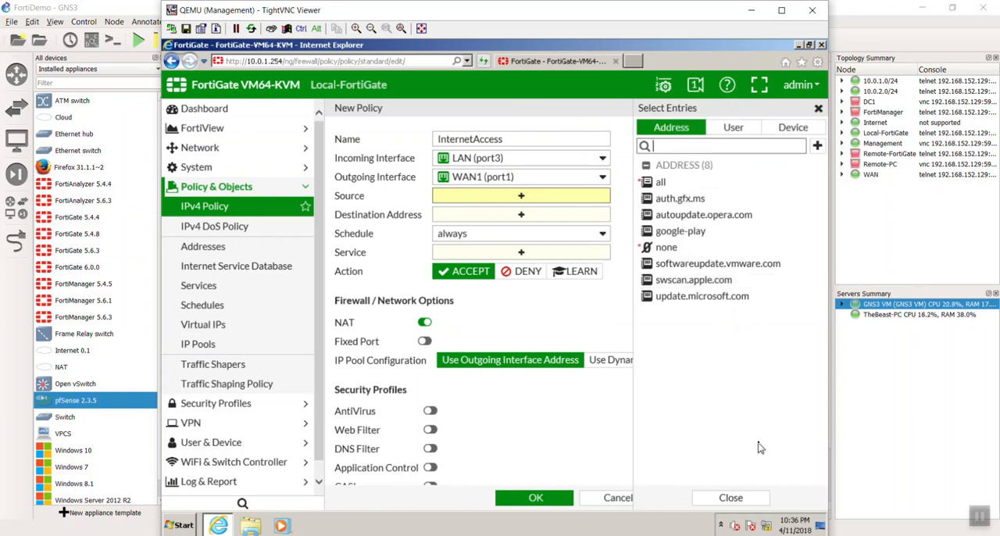
{"action": "left_click", "coordinate": [817, 145]}
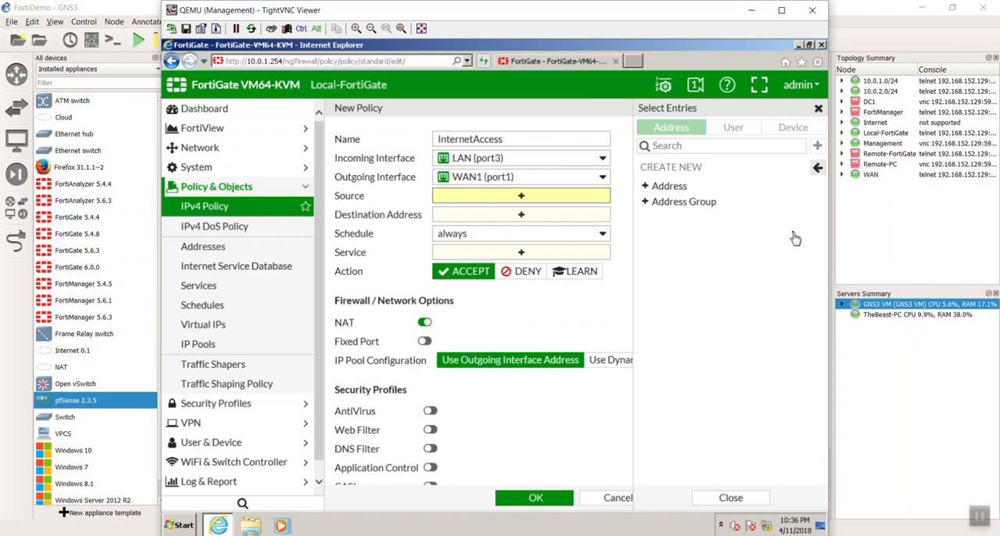
{"action": "left_click", "coordinate": [672, 187]}
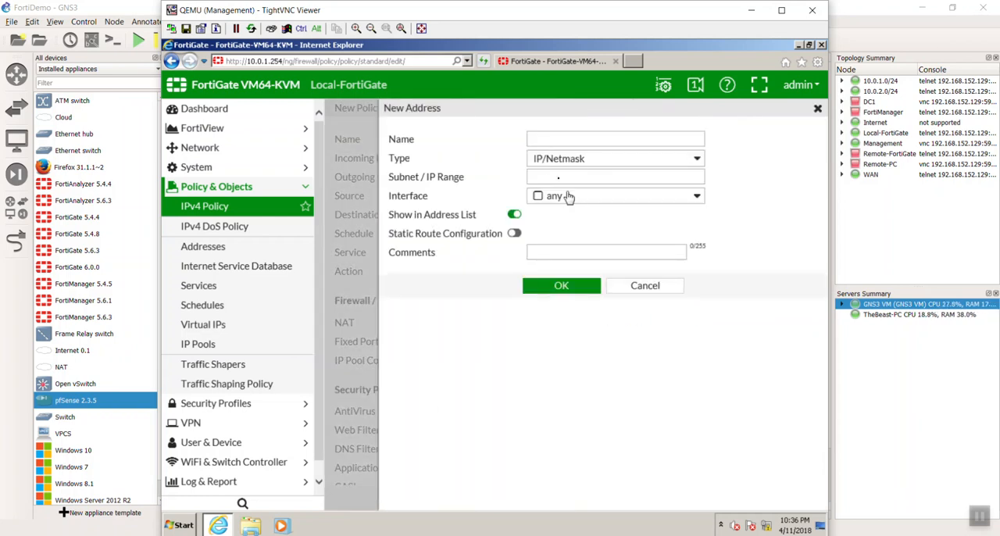
{"action": "left_click", "coordinate": [558, 146]}
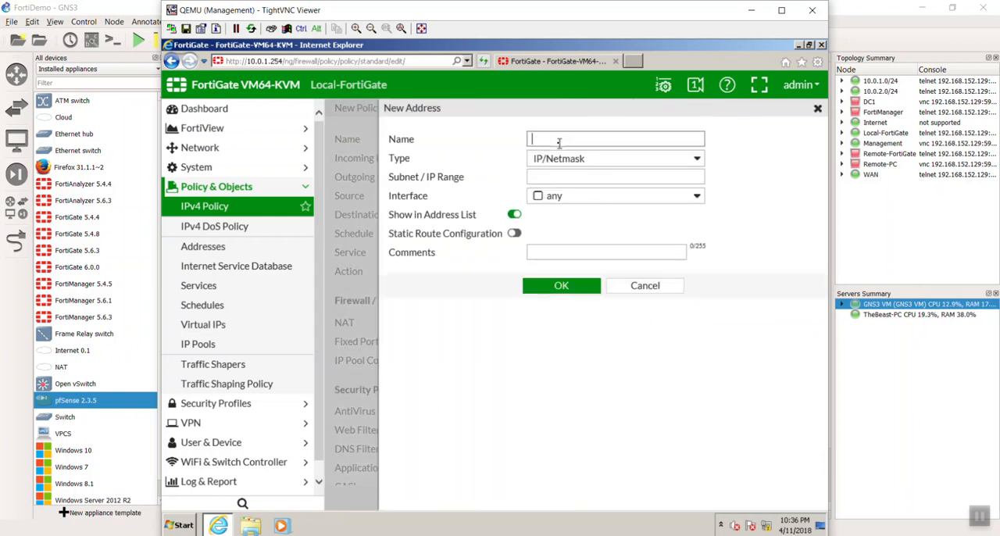
{"action": "type", "text": "LocalLanTraffic"}
{"action": "left_click", "coordinate": [605, 178]}
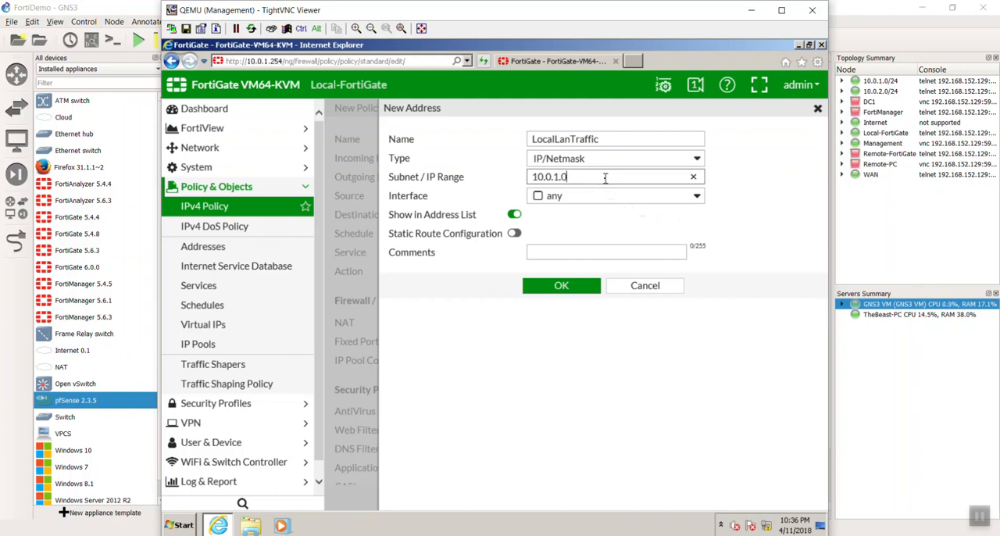
{"action": "left_click", "coordinate": [655, 219]}
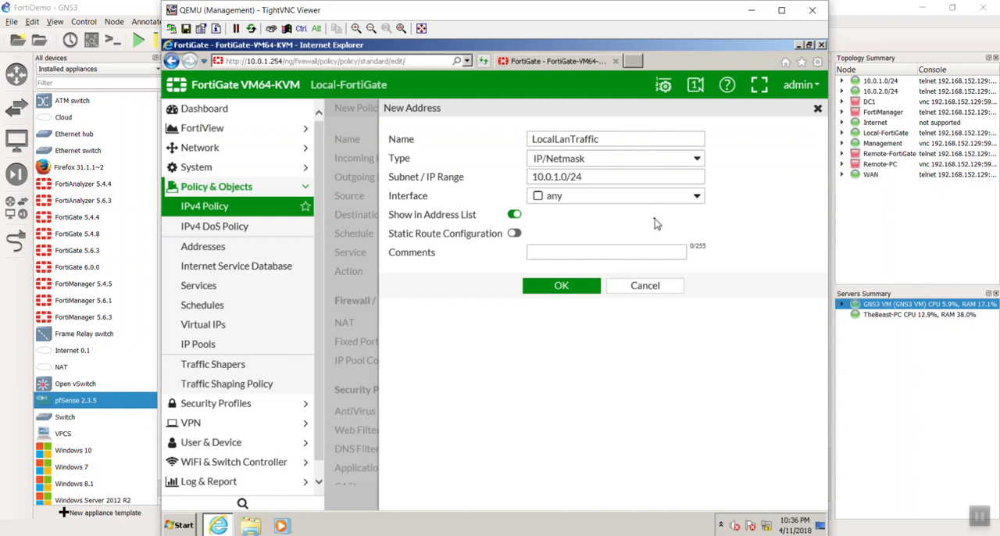
{"action": "left_click", "coordinate": [554, 204]}
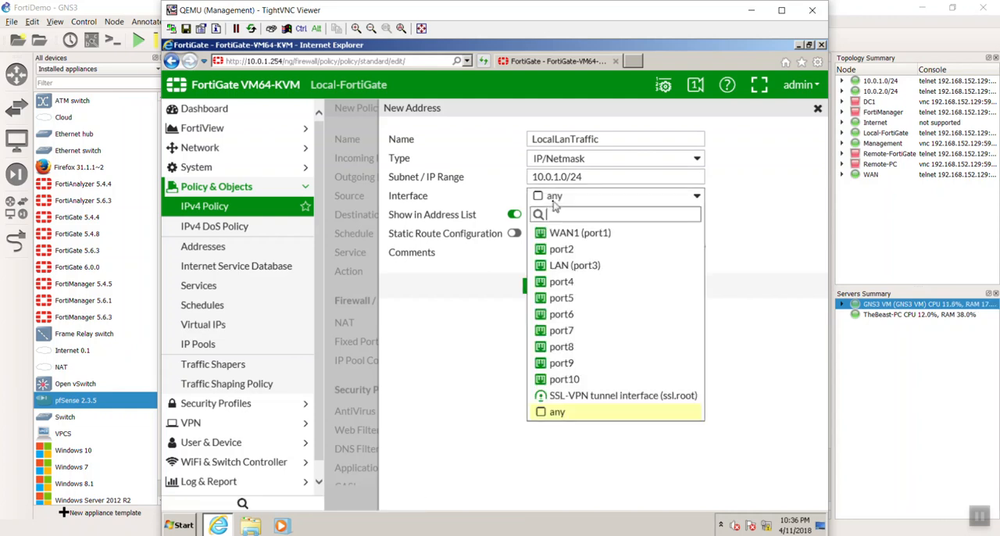
{"action": "left_click", "coordinate": [577, 272]}
{"action": "left_click", "coordinate": [570, 198]}
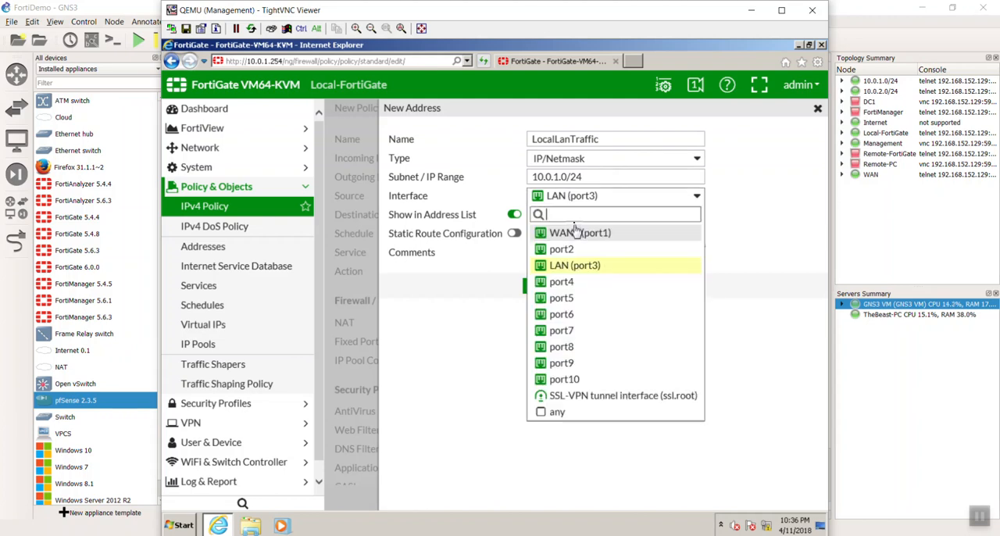
{"action": "left_click", "coordinate": [586, 412]}
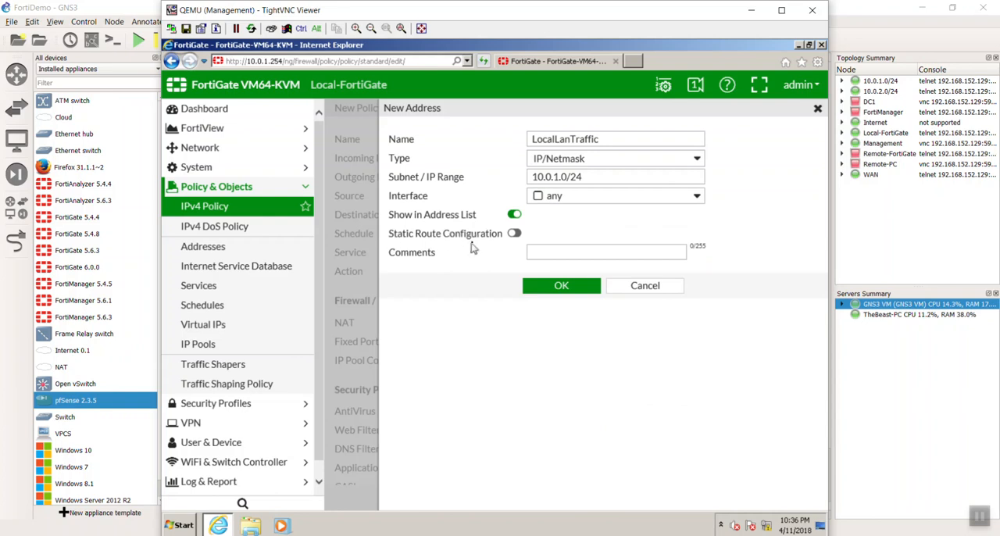
Enable static route configuration for the LocalLanTraffic address and save it as the policy's source.
{"action": "left_click", "coordinate": [514, 233]}
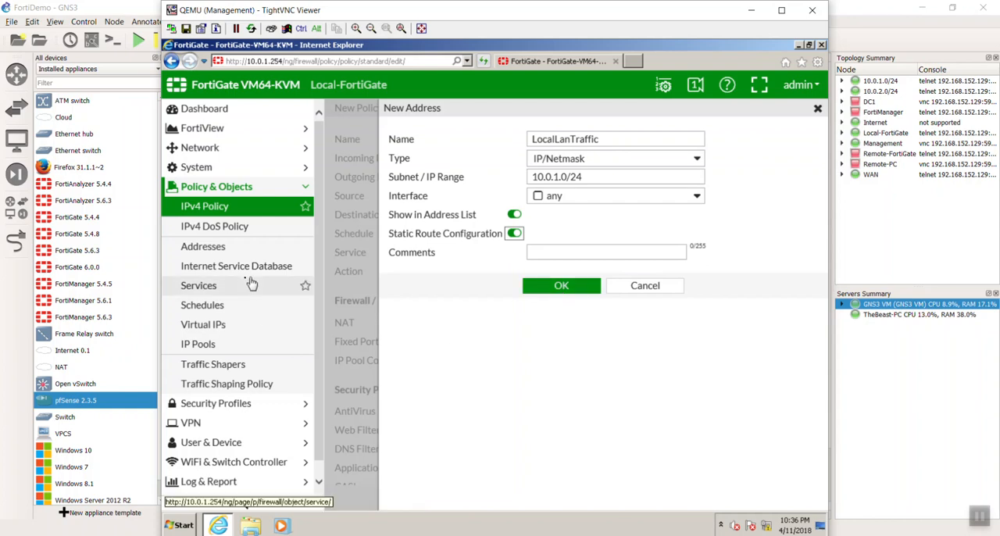
{"action": "left_click", "coordinate": [563, 287]}
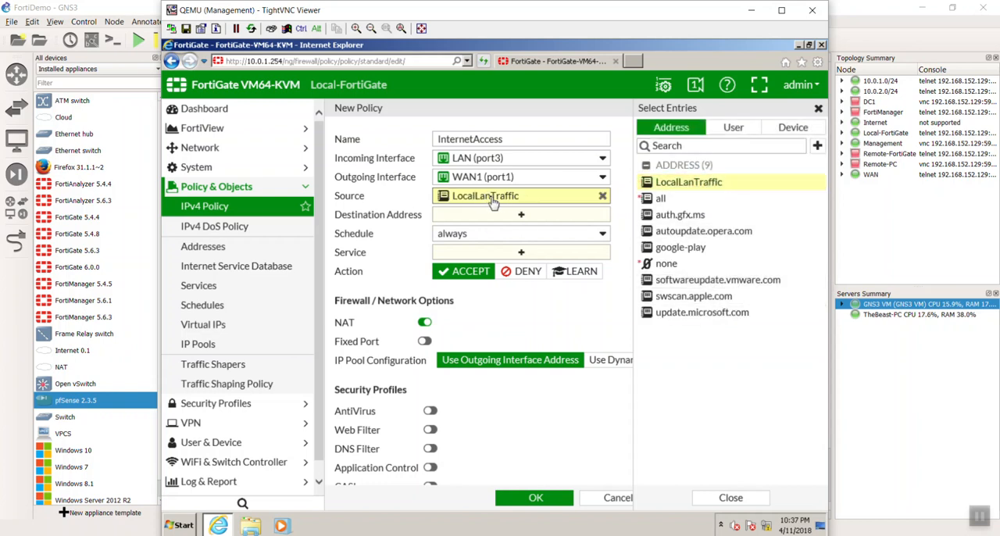
Set the policy's destination address to all and its service to ALL, and close the entry list.
{"action": "left_click", "coordinate": [519, 216]}
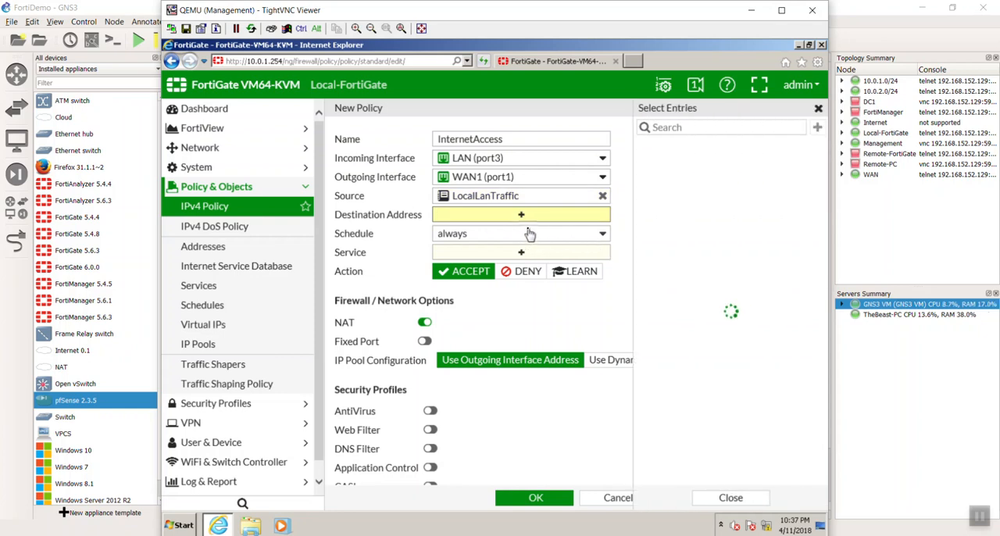
{"action": "left_click", "coordinate": [661, 180]}
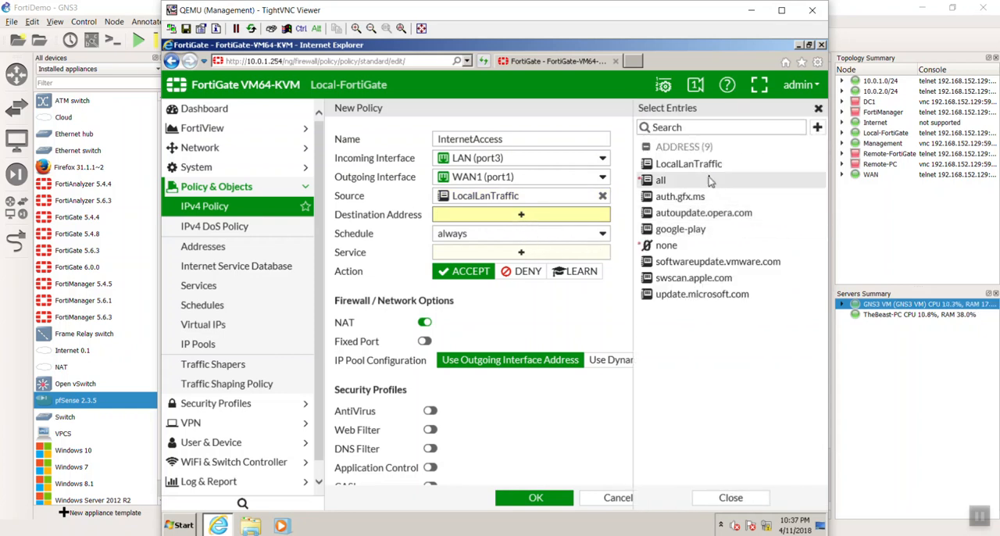
{"action": "left_click", "coordinate": [522, 252]}
{"action": "left_click", "coordinate": [664, 179]}
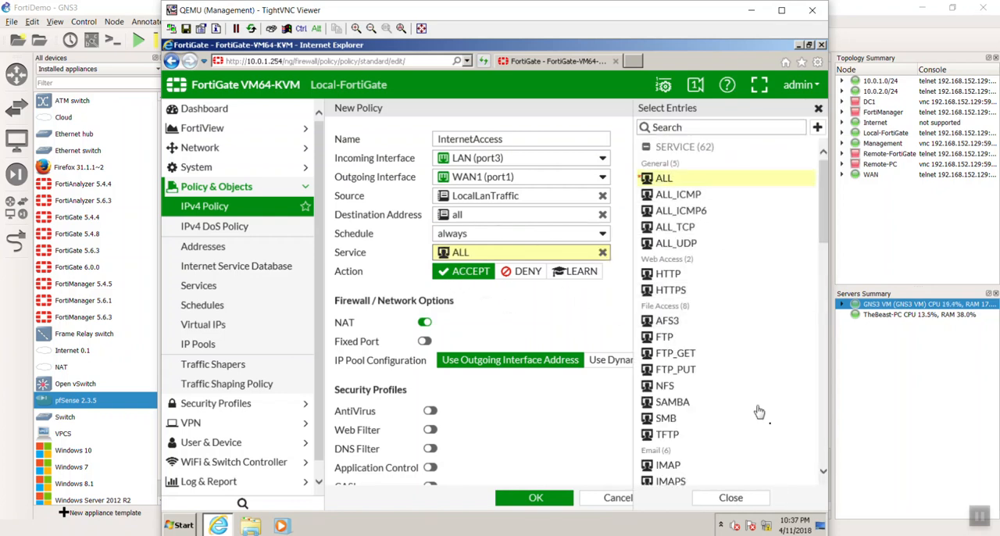
{"action": "left_click", "coordinate": [730, 498]}
Turn off logging of allowed traffic for the policy, save it and dismiss the browser's AutoComplete prompt.
{"action": "left_click", "coordinate": [424, 322]}
{"action": "scroll", "coordinate": [770, 359], "scroll_direction": "down", "scroll_amount": 2}
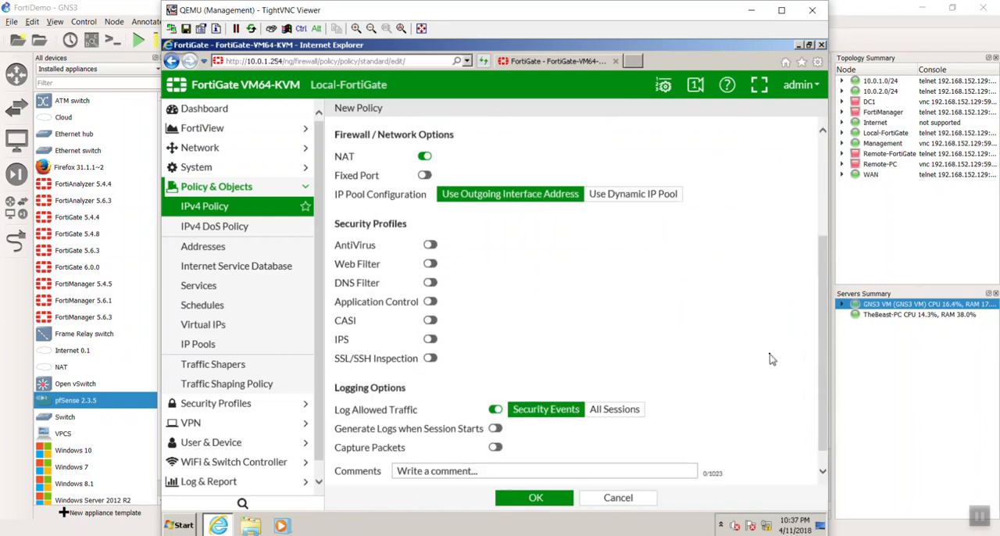
{"action": "scroll", "coordinate": [770, 360], "scroll_direction": "down", "scroll_amount": 1}
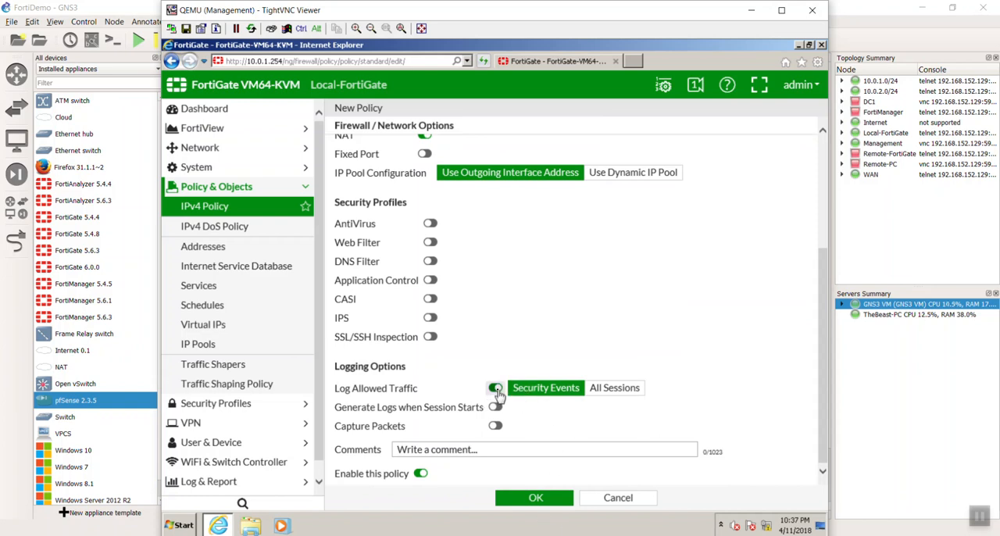
{"action": "left_click", "coordinate": [495, 387]}
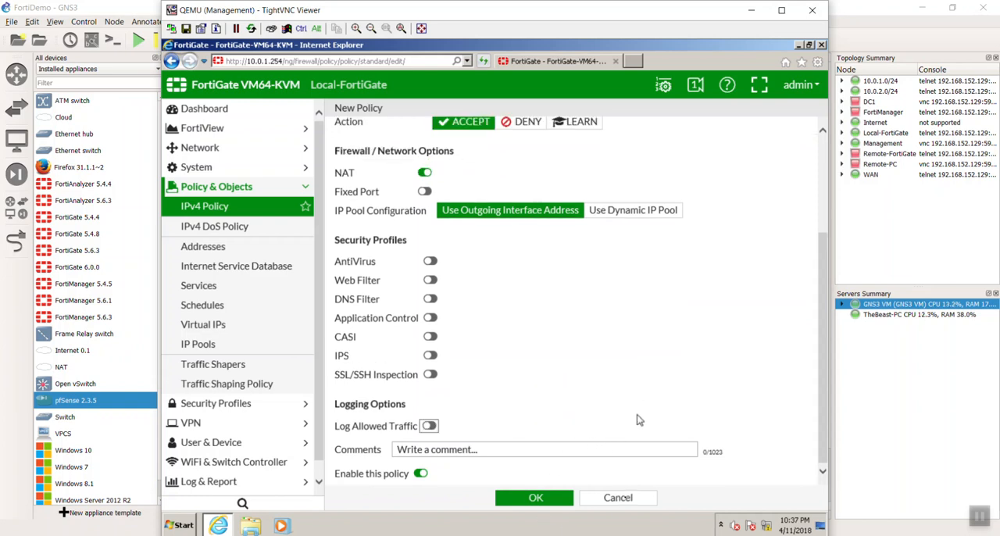
{"action": "left_click", "coordinate": [535, 498]}
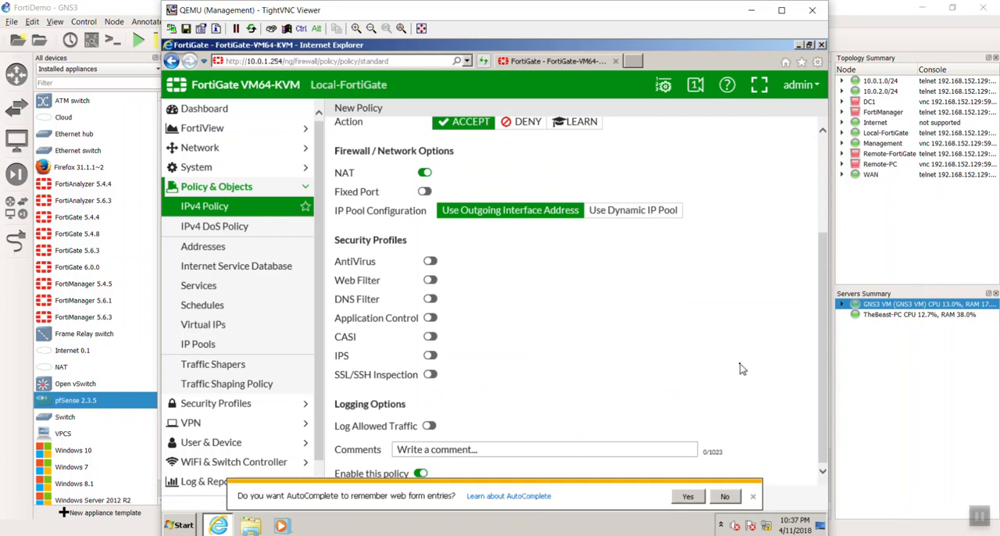
{"action": "left_click", "coordinate": [753, 497]}
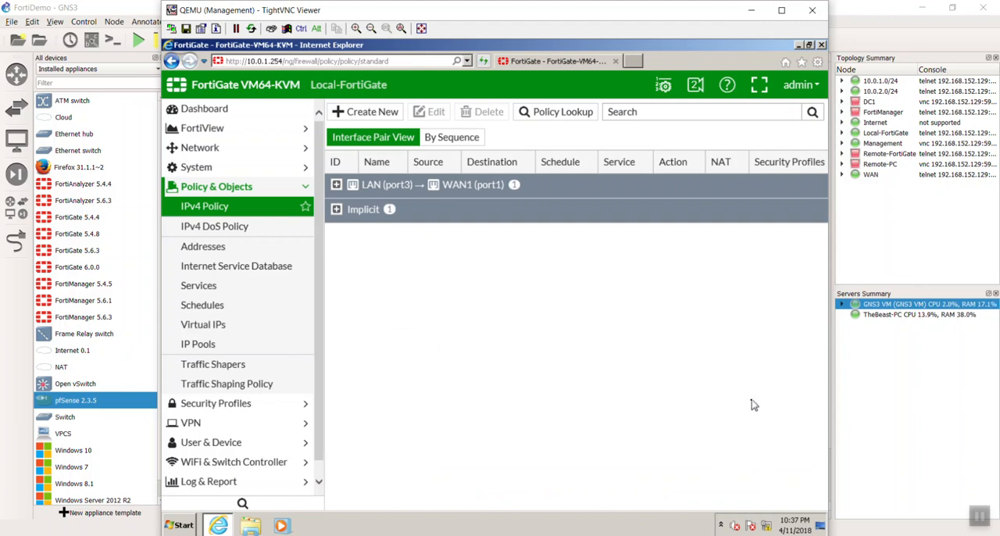
Open Command Prompt on the Management machine and ping google.com to test internet access.
{"action": "left_click", "coordinate": [181, 527]}
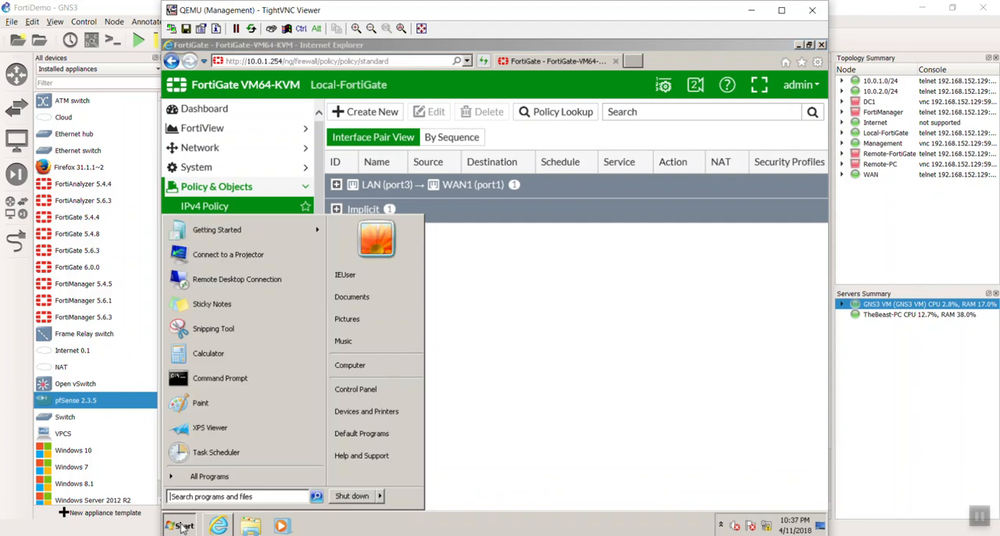
{"action": "left_click", "coordinate": [249, 381]}
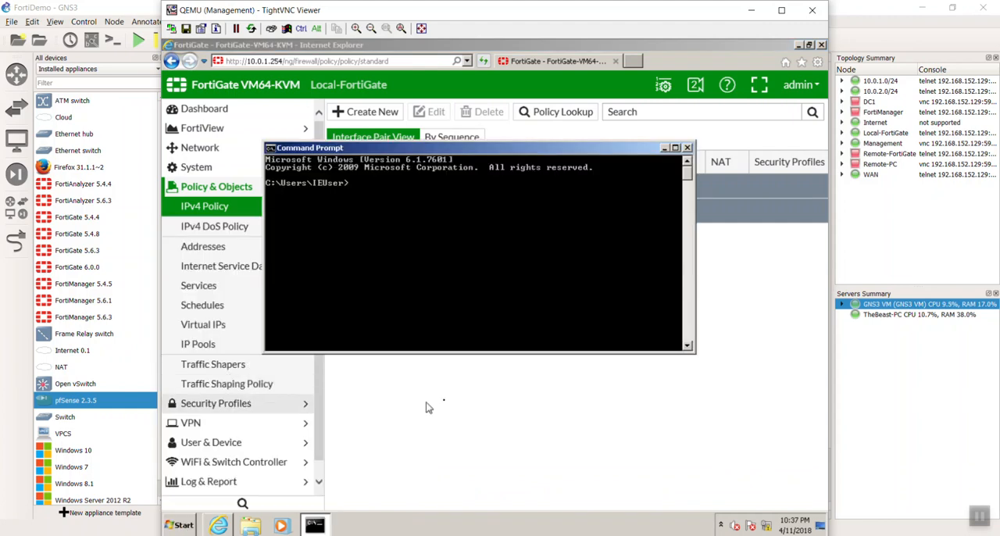
{"action": "type", "text": "ping google.com"}
{"action": "key", "text": "Return"}
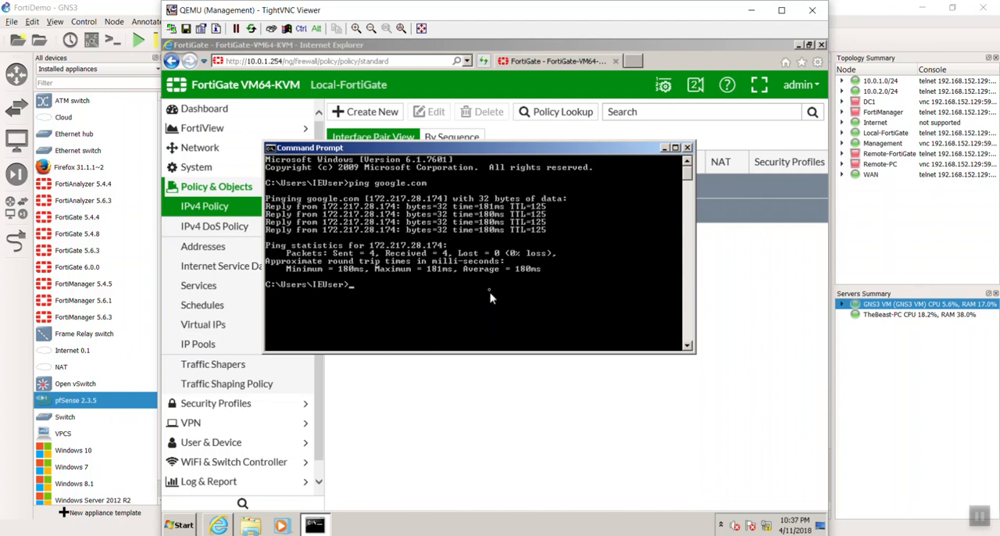
Close the Command Prompt and the FortiGate browser window on the Management machine, and shift the remote viewer window slightly.
{"action": "left_click", "coordinate": [688, 148]}
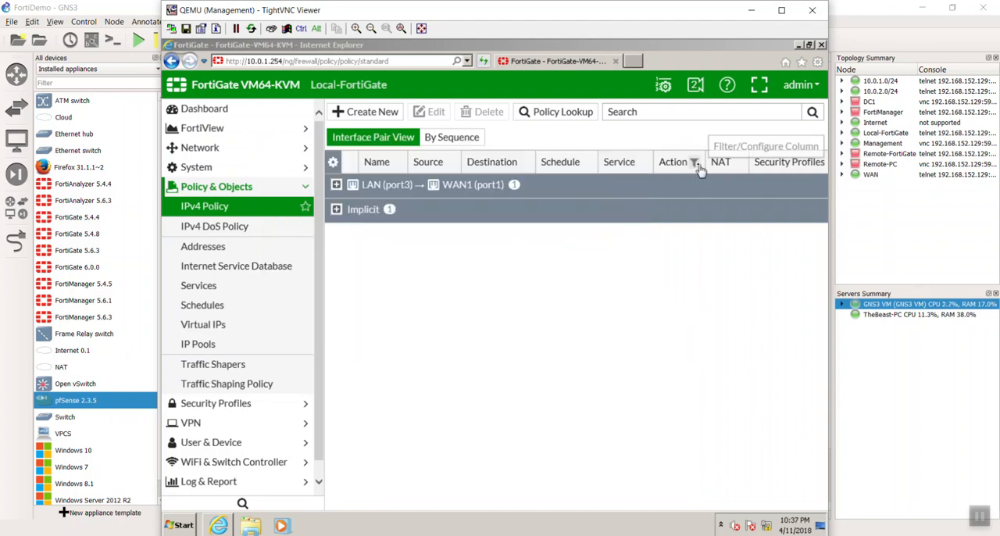
{"action": "left_click", "coordinate": [821, 44]}
{"action": "mouse_move", "coordinate": [571, 13]}
{"action": "left_mouse_down"}
{"action": "mouse_move", "coordinate": [478, 224]}
{"action": "mouse_move", "coordinate": [615, 383]}
{"action": "mouse_move", "coordinate": [607, 348]}
{"action": "mouse_move", "coordinate": [617, 355]}
{"action": "mouse_move", "coordinate": [617, 414]}
{"action": "mouse_move", "coordinate": [578, 38]}
{"action": "mouse_move", "coordinate": [586, 16]}
{"action": "left_mouse_up"}
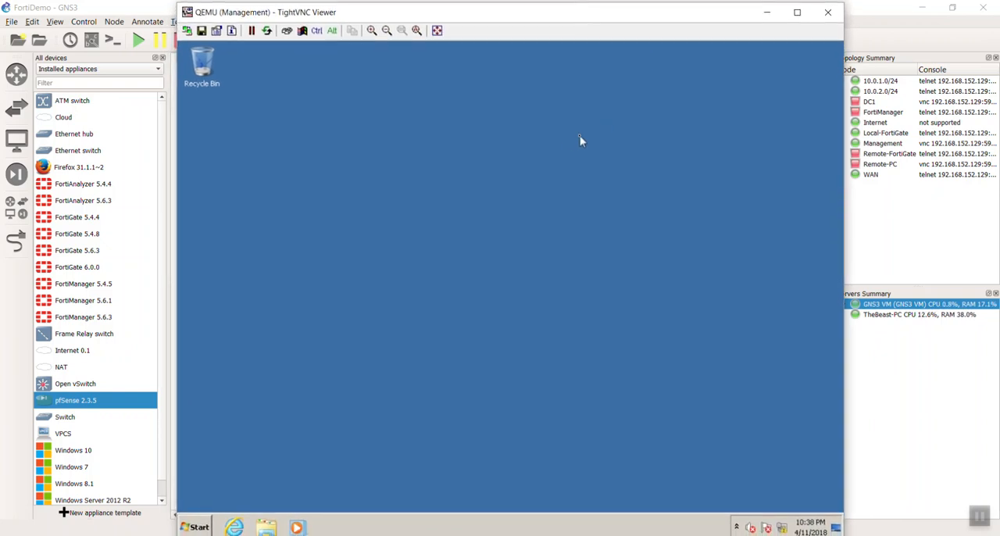
Open Internet Explorer on the Management machine and go to the pfSense web interface at 10.200.1.254.
{"action": "left_click", "coordinate": [235, 527]}
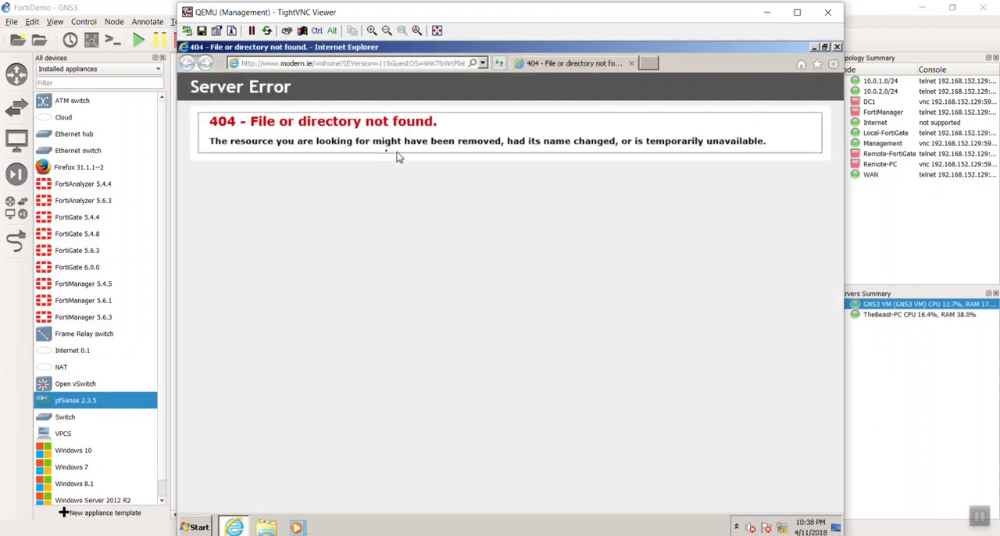
{"action": "left_click", "coordinate": [484, 63]}
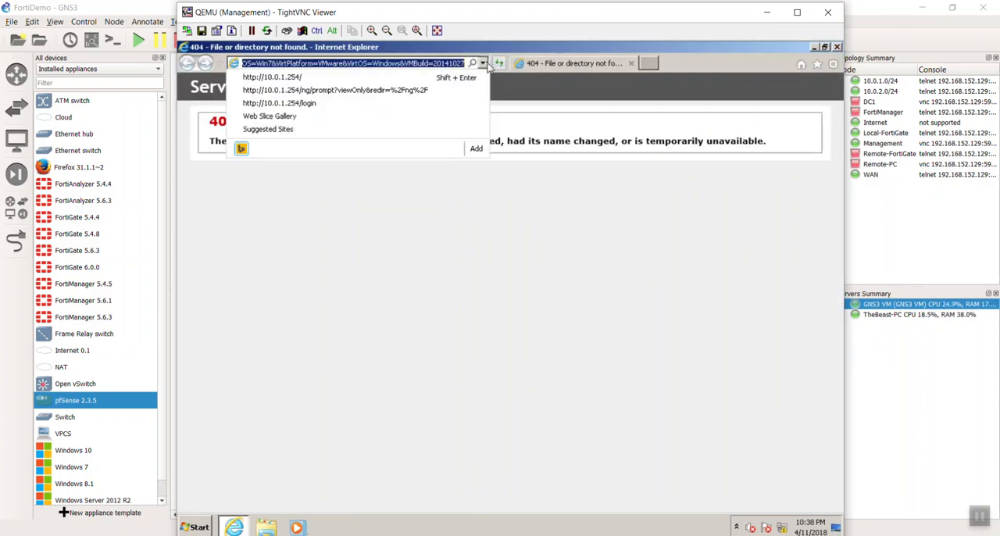
{"action": "left_click", "coordinate": [484, 63]}
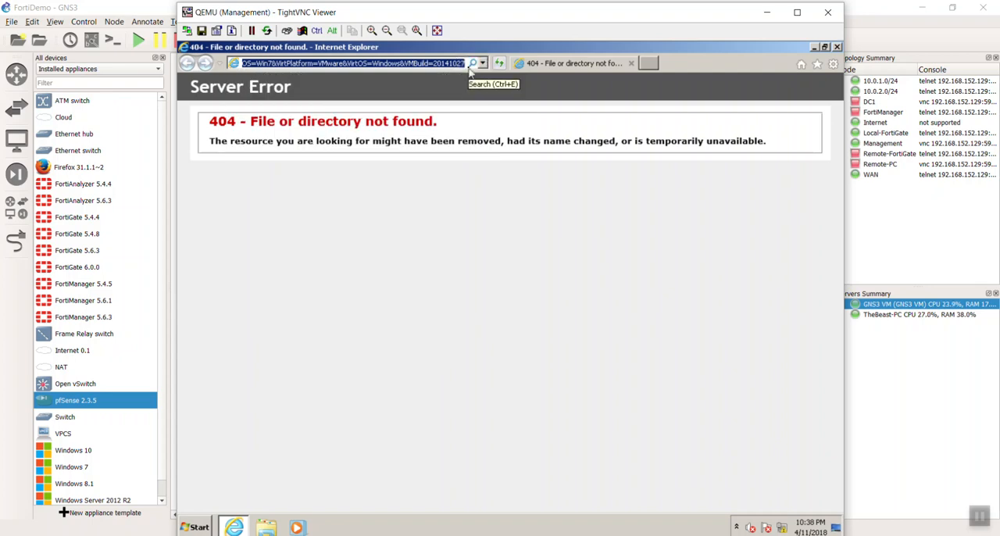
{"action": "type", "text": "10."}
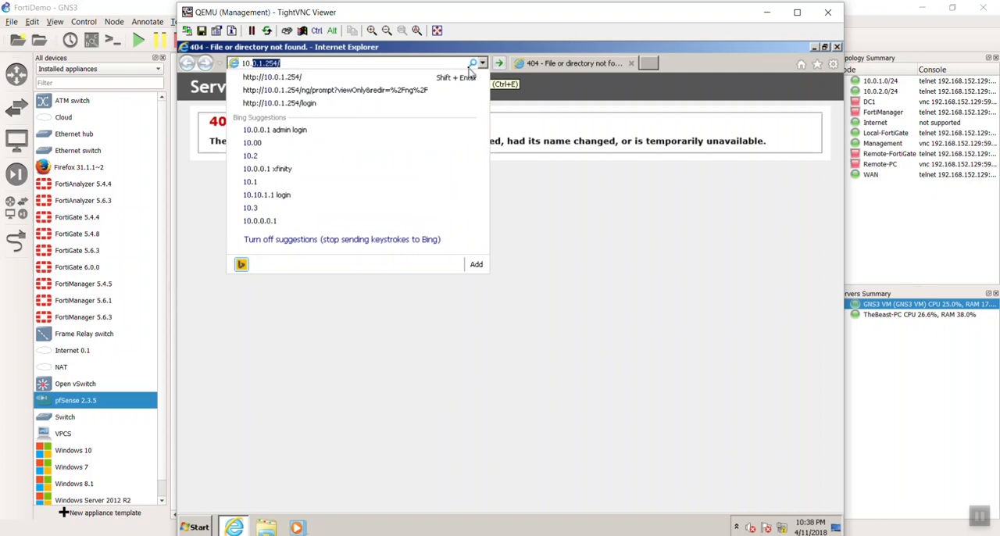
{"action": "type", "text": "200.1.254"}
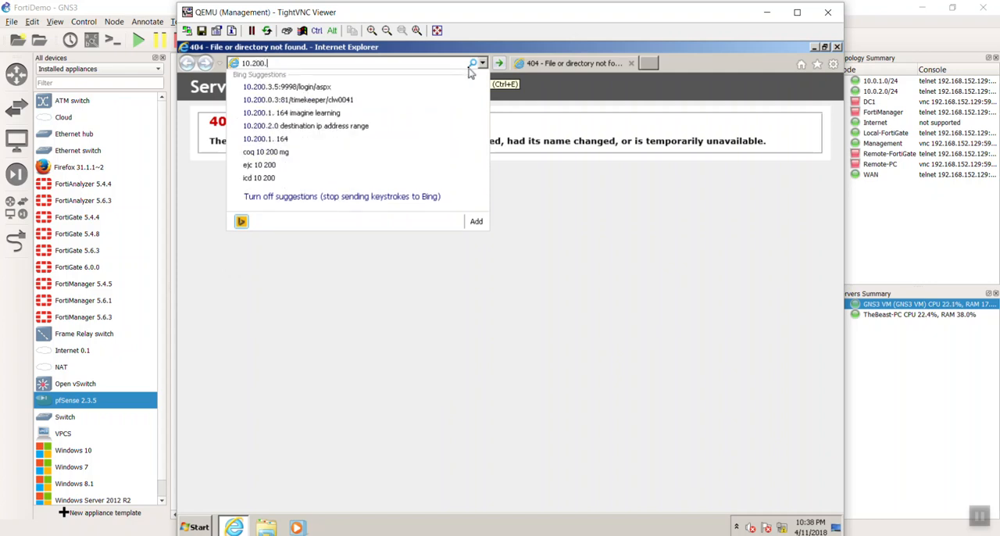
{"action": "key", "text": "Return"}
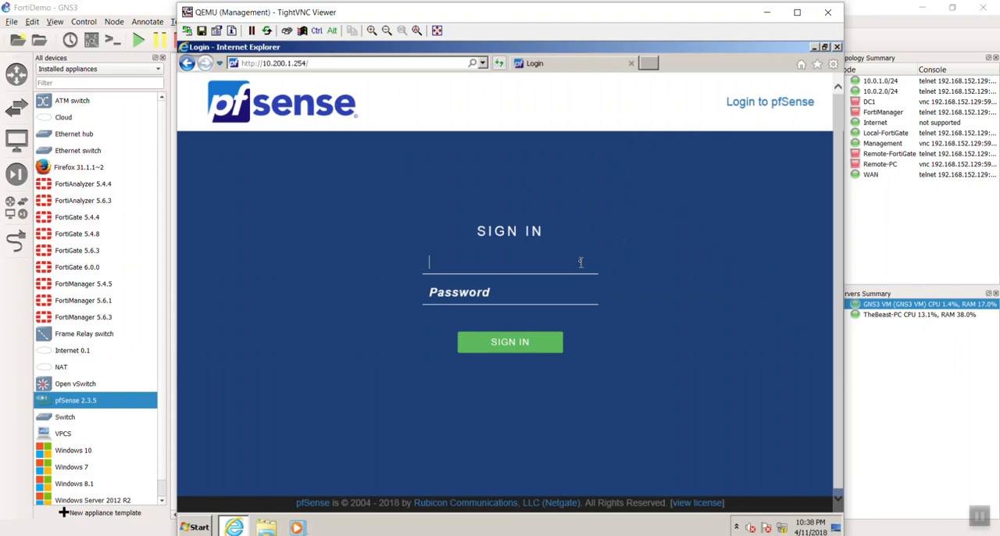
Sign in to pfSense as admin with the account password and dismiss the browser's offer to store the password.
{"action": "type", "text": "admin"}
{"action": "key", "text": "Tab"}
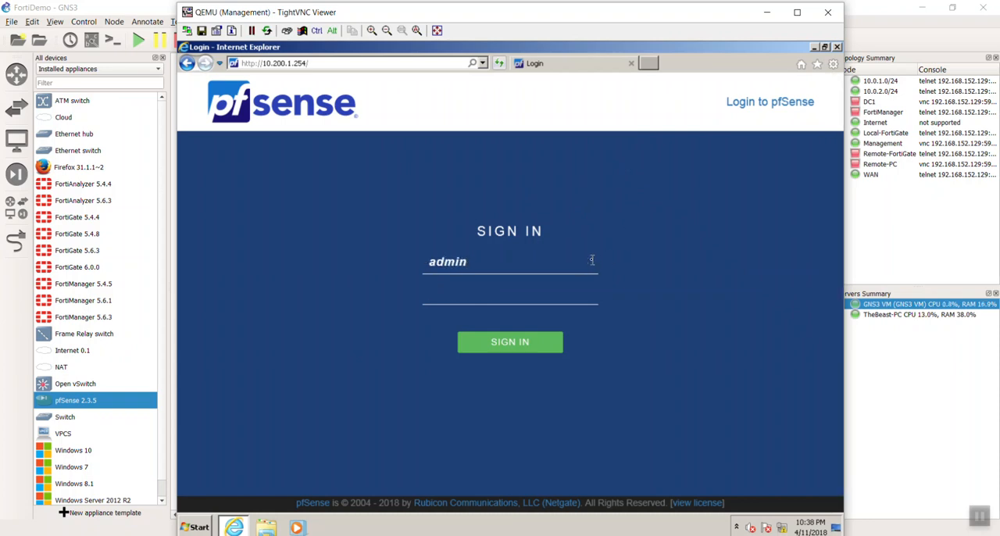
{"action": "type", "text": "pfsense"}
{"action": "key", "text": "Return"}
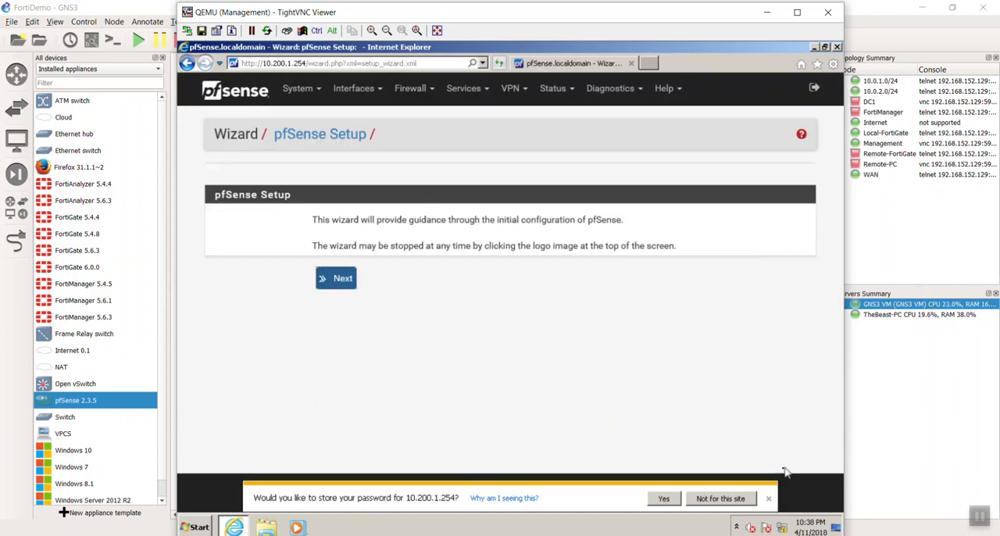
{"action": "left_click", "coordinate": [768, 499]}
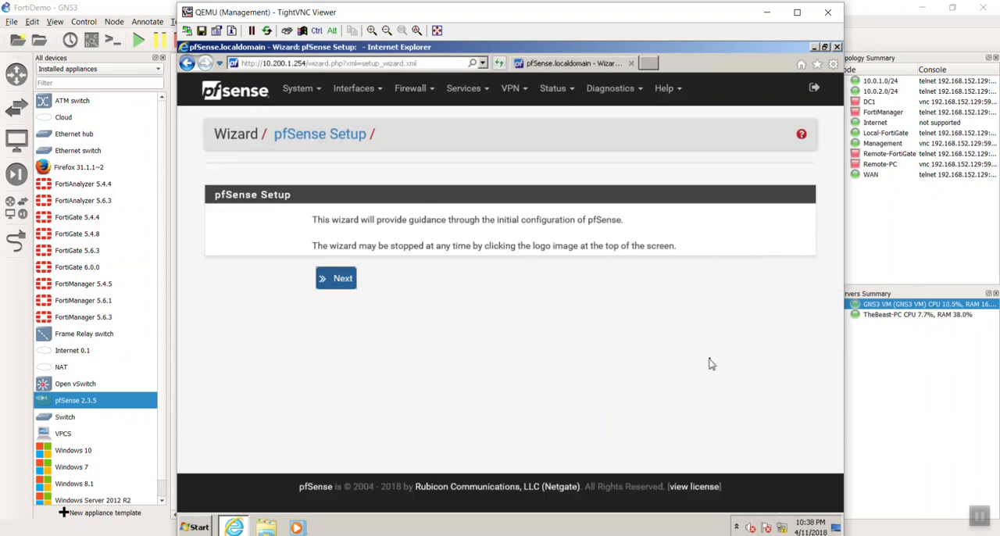
Leave the pfSense setup wizard for the dashboard, accepting the copyright notice, and examine the WAN and LAN interface status.
{"action": "left_click", "coordinate": [235, 92]}
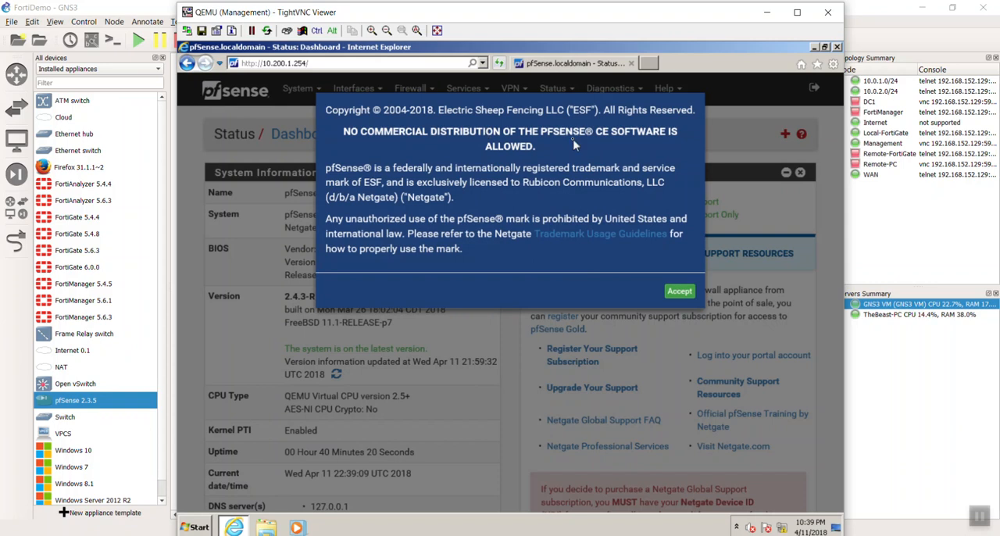
{"action": "left_click", "coordinate": [678, 295]}
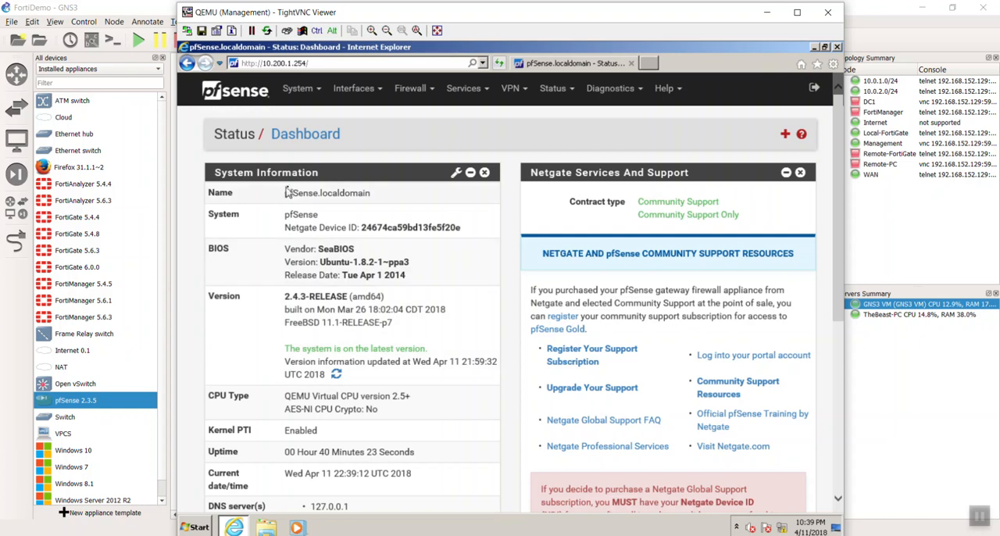
{"action": "scroll", "coordinate": [642, 313], "scroll_direction": "down", "scroll_amount": 3}
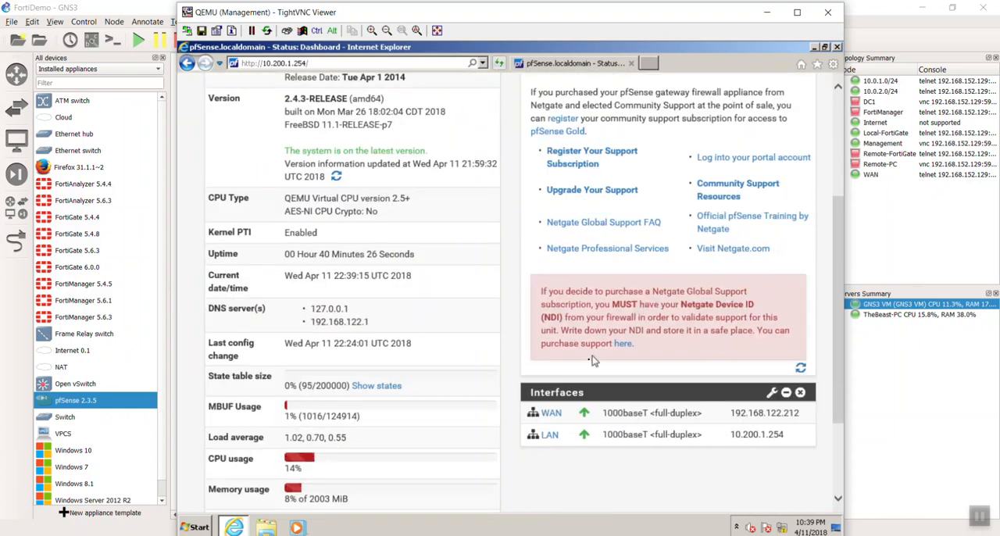
{"action": "scroll", "coordinate": [592, 363], "scroll_direction": "down", "scroll_amount": 3}
{"action": "scroll", "coordinate": [592, 366], "scroll_direction": "up", "scroll_amount": 1}
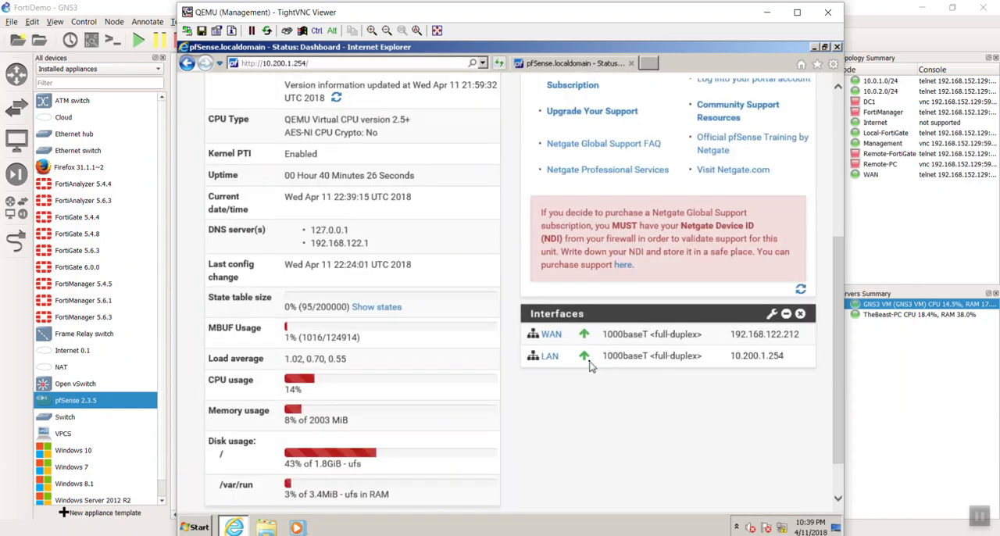
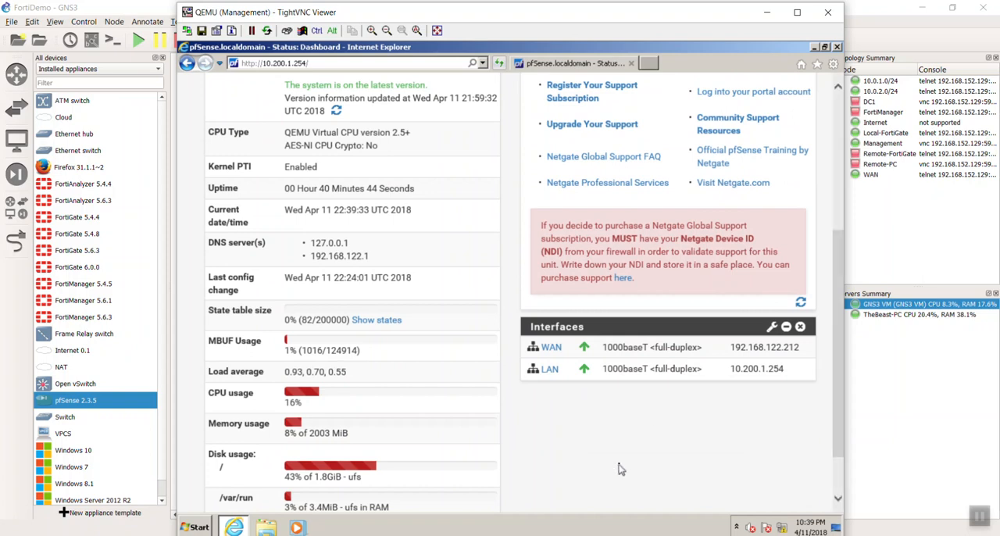
Examine the system information, support and interface widgets on the pfSense dashboard.
{"action": "scroll", "coordinate": [623, 462], "scroll_direction": "up", "scroll_amount": 5}
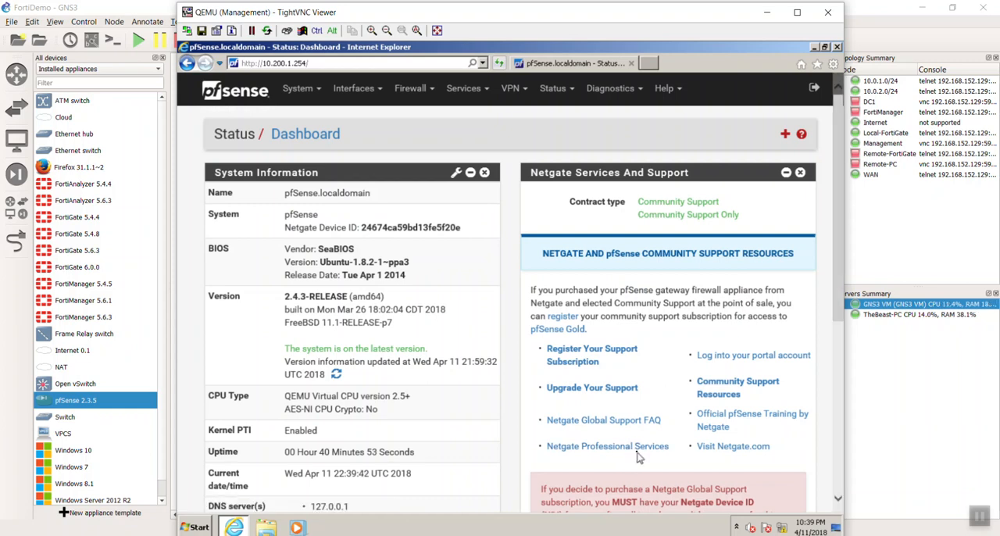
{"action": "scroll", "coordinate": [637, 457], "scroll_direction": "down", "scroll_amount": 3}
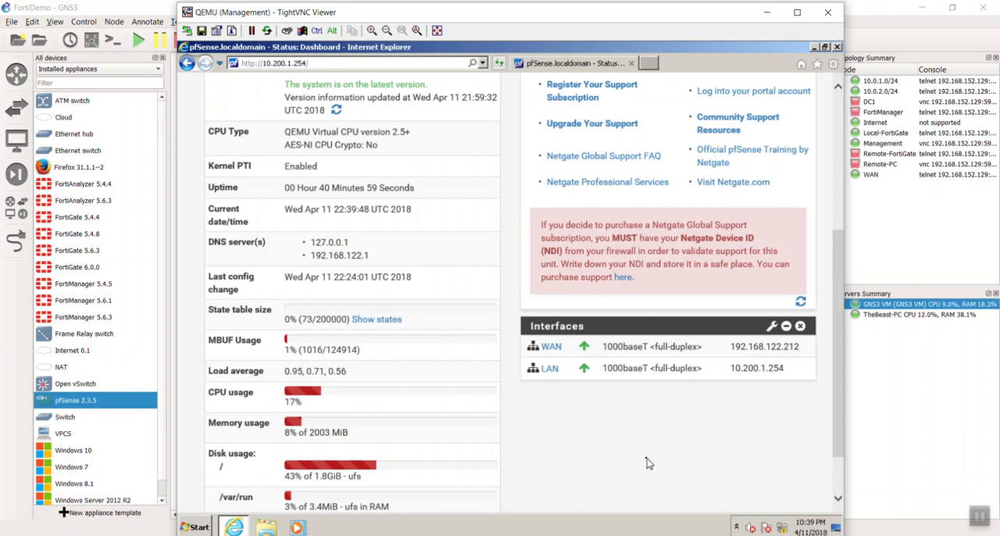
{"action": "scroll", "coordinate": [646, 463], "scroll_direction": "up", "scroll_amount": 3}
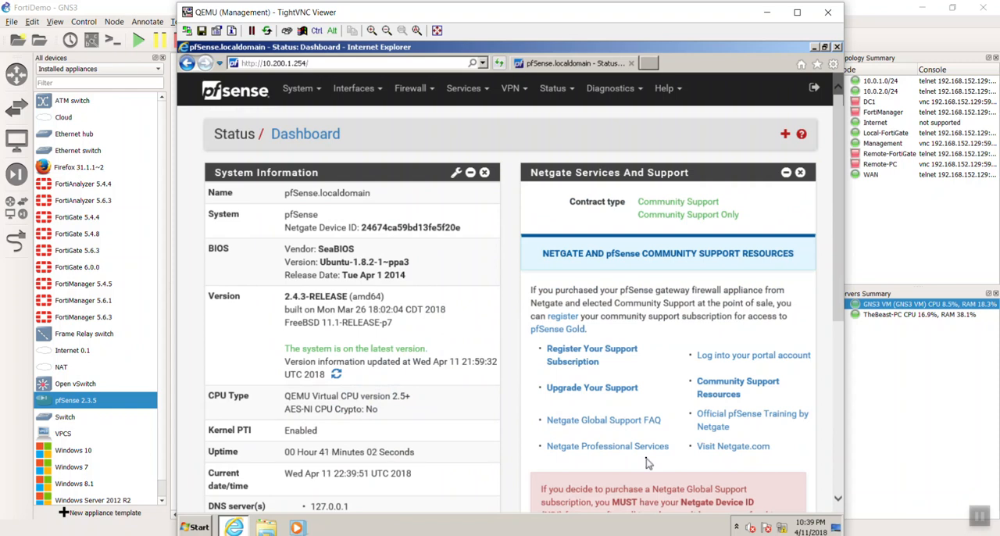
{"action": "scroll", "coordinate": [647, 464], "scroll_direction": "down", "scroll_amount": 4}
{"action": "scroll", "coordinate": [646, 463], "scroll_direction": "up", "scroll_amount": 4}
{"action": "scroll", "coordinate": [654, 477], "scroll_direction": "down", "scroll_amount": 5}
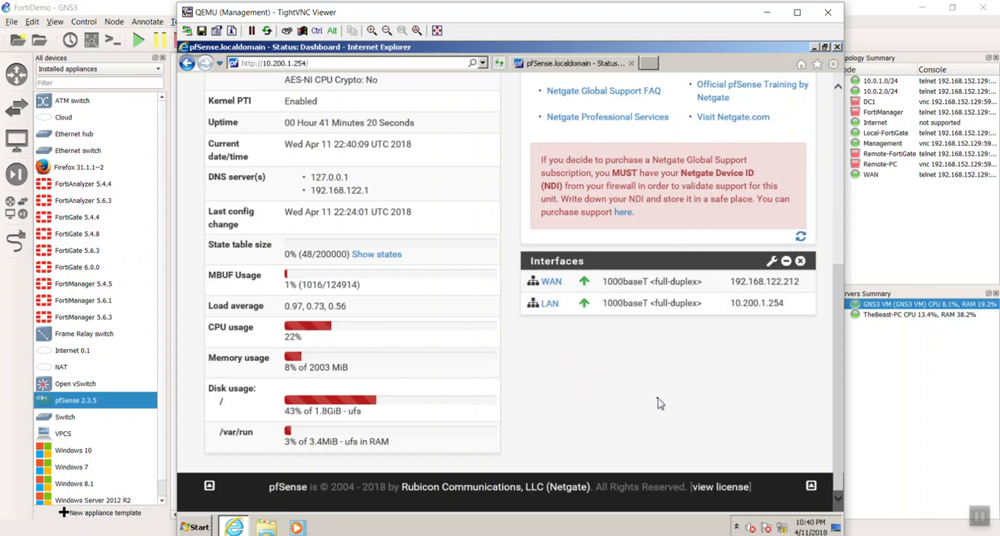
Remove the Netgate Services And Support widget from the pfSense dashboard.
{"action": "scroll", "coordinate": [660, 411], "scroll_direction": "up", "scroll_amount": 3}
{"action": "scroll", "coordinate": [658, 412], "scroll_direction": "up", "scroll_amount": 5}
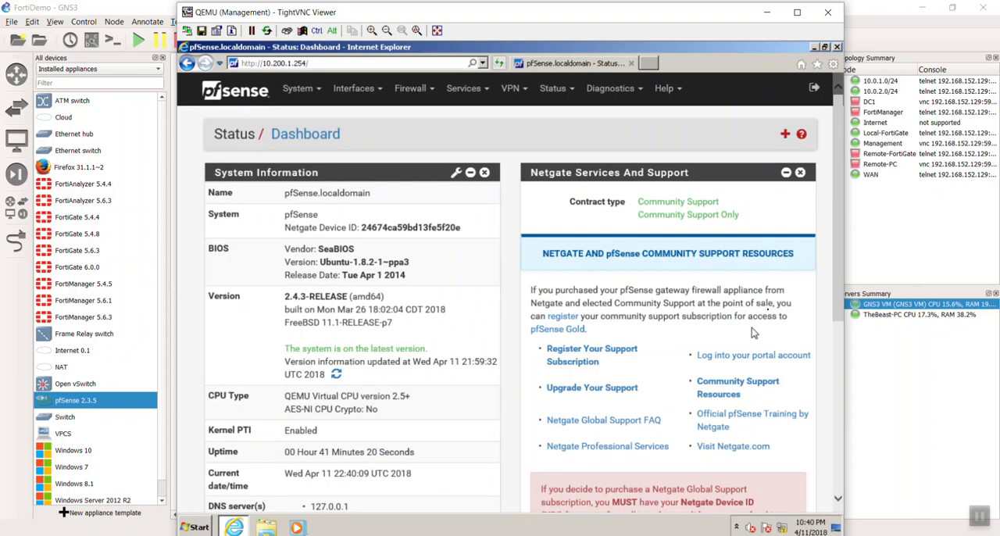
{"action": "left_click", "coordinate": [799, 172]}
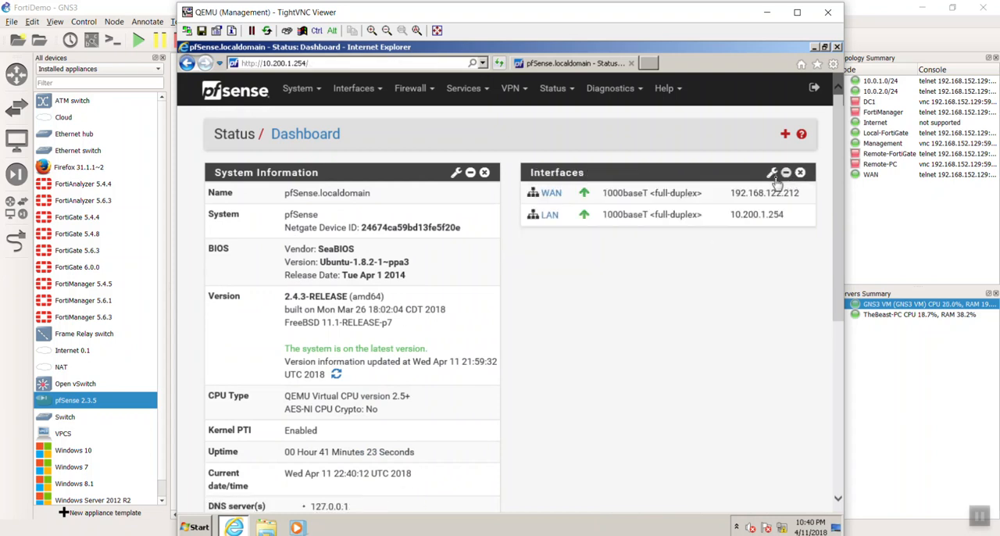
{"action": "left_click", "coordinate": [772, 173]}
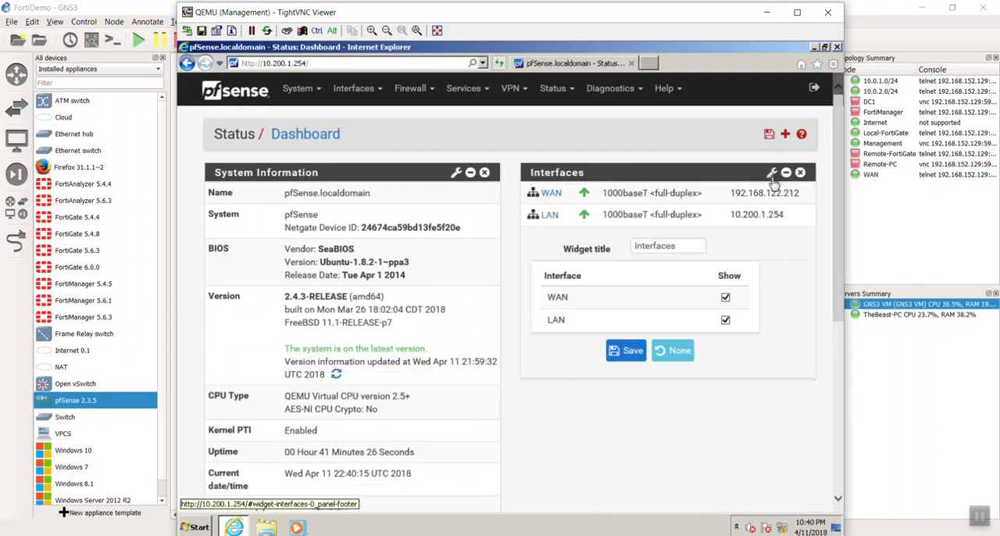
{"action": "left_click", "coordinate": [772, 176]}
{"action": "left_click", "coordinate": [772, 176]}
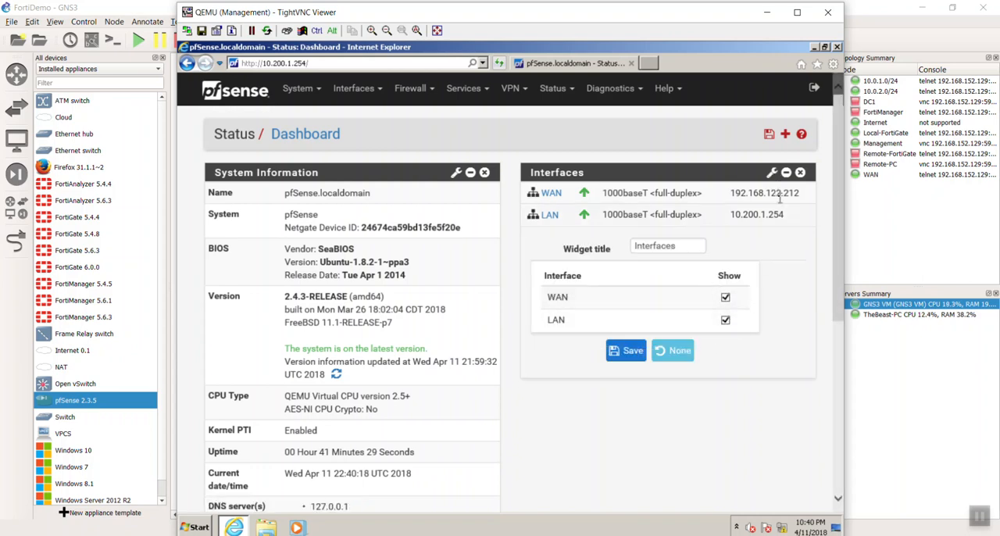
{"action": "left_click", "coordinate": [772, 175]}
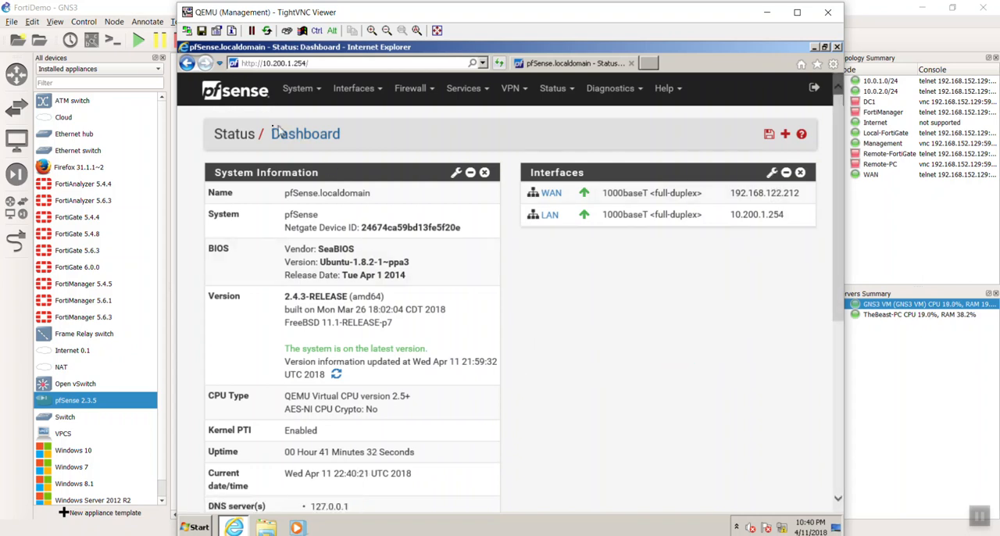
Add network ports em2, em3 and em4 as new interfaces in the pfSense interface assignments and save them.
{"action": "left_click", "coordinate": [351, 89]}
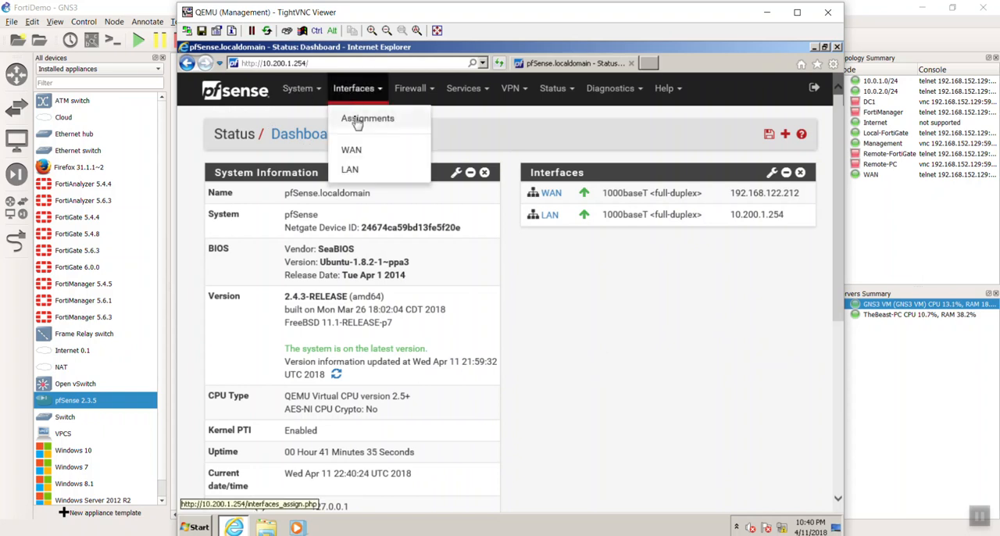
{"action": "left_click", "coordinate": [357, 122]}
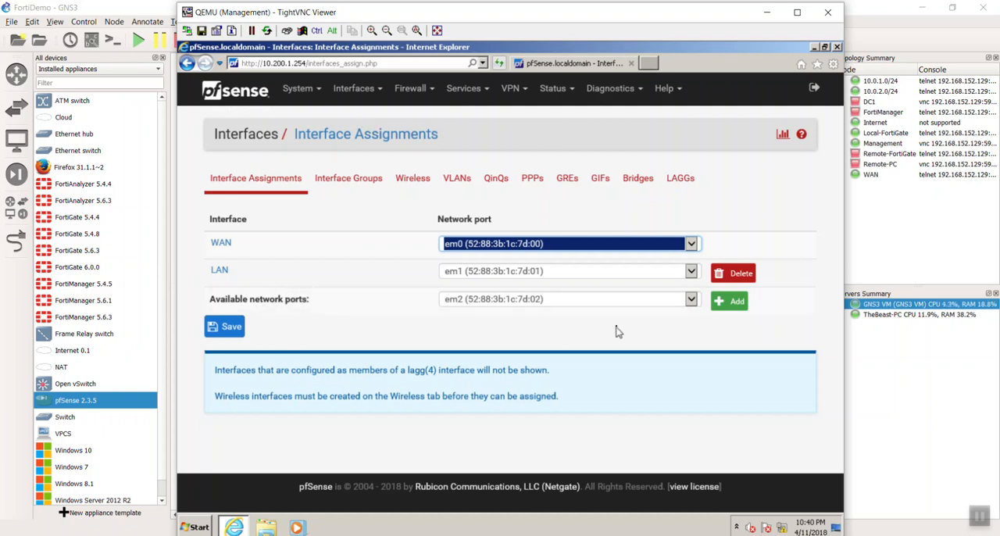
{"action": "left_click", "coordinate": [733, 307]}
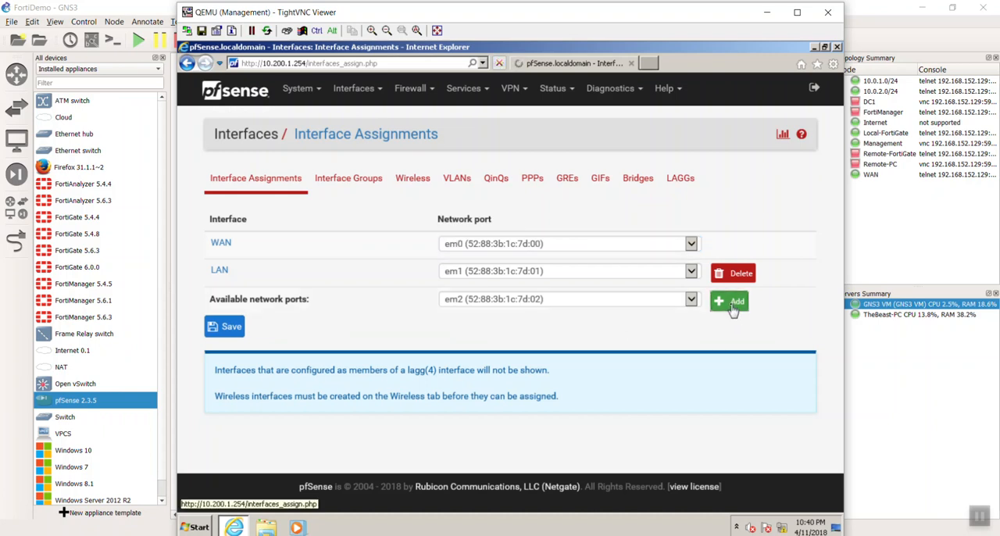
{"action": "left_click", "coordinate": [730, 379]}
{"action": "left_click", "coordinate": [729, 407]}
{"action": "scroll", "coordinate": [635, 433], "scroll_direction": "down", "scroll_amount": 1}
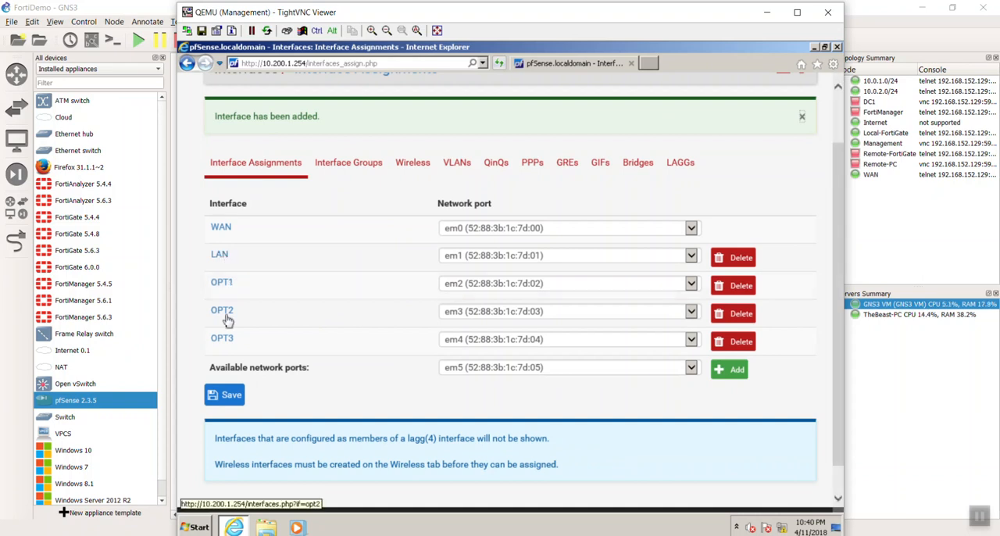
{"action": "left_click", "coordinate": [225, 394]}
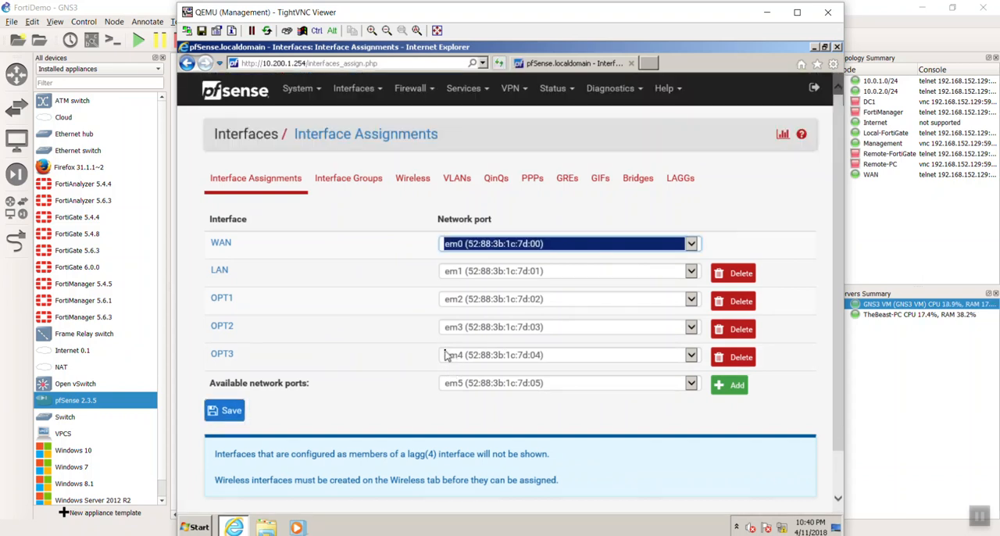
{"action": "scroll", "coordinate": [447, 356], "scroll_direction": "down", "scroll_amount": 1}
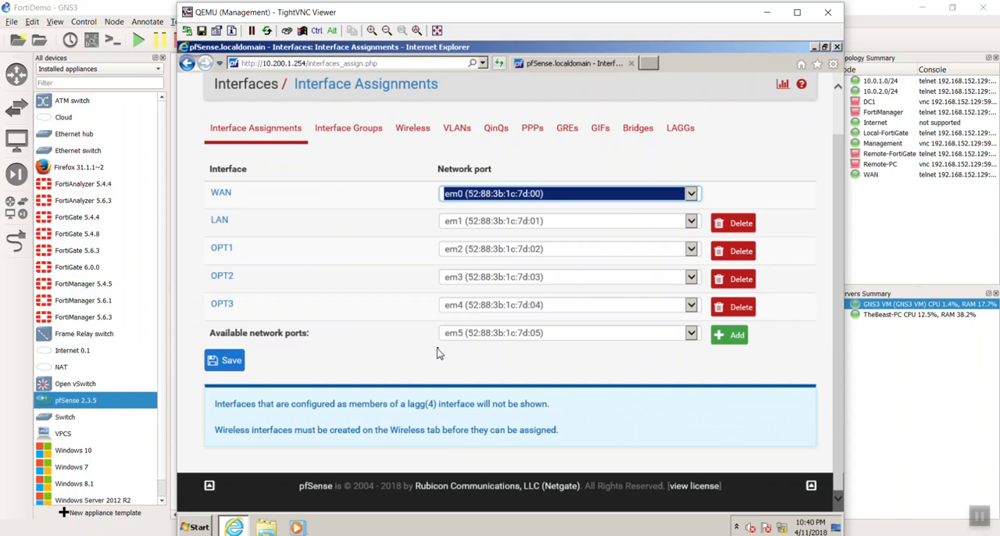
{"action": "left_click", "coordinate": [223, 361]}
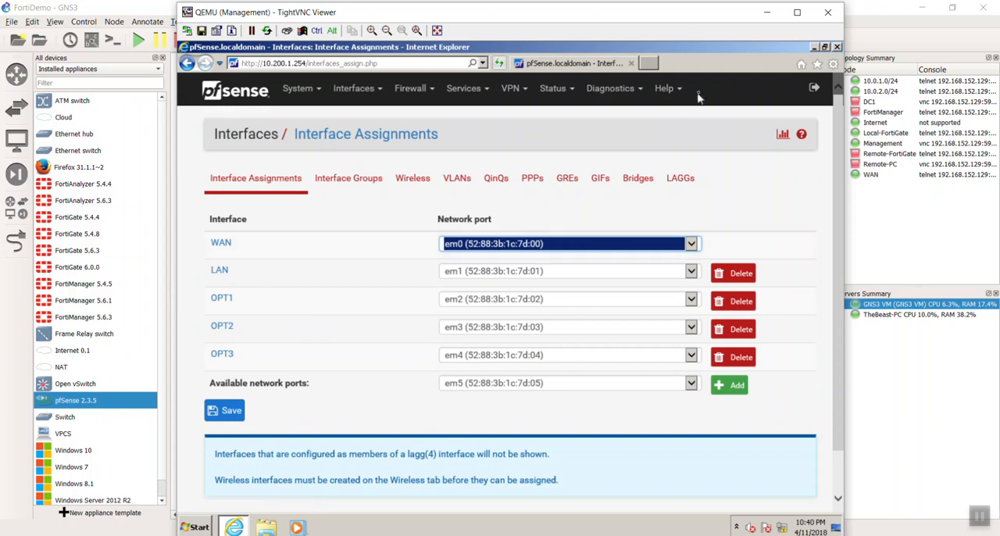
Configure the OPT1 interface with a static IPv4 address of 10.200.2.254 and a /24 subnet mask.
{"action": "left_click", "coordinate": [222, 297]}
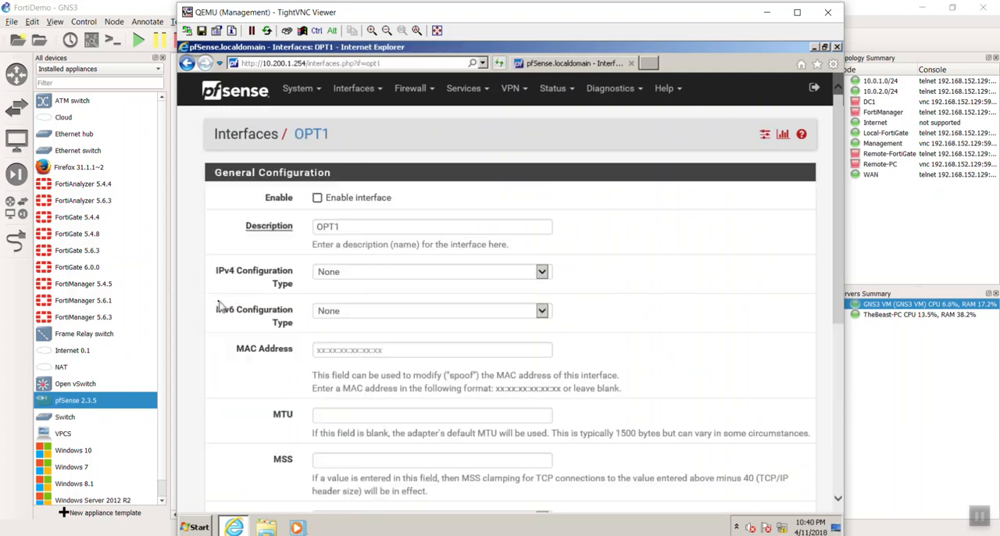
{"action": "left_click", "coordinate": [362, 280]}
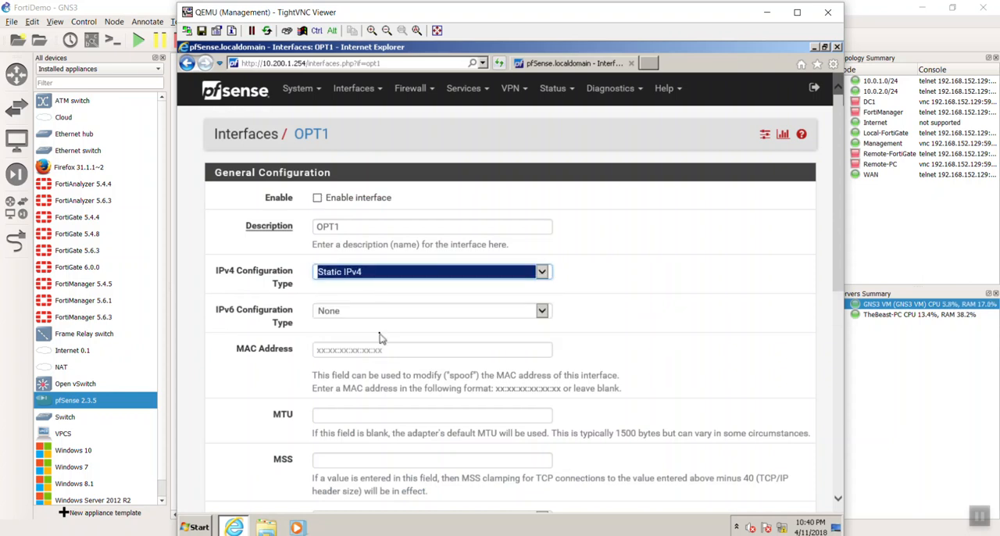
{"action": "scroll", "coordinate": [394, 351], "scroll_direction": "down", "scroll_amount": 3}
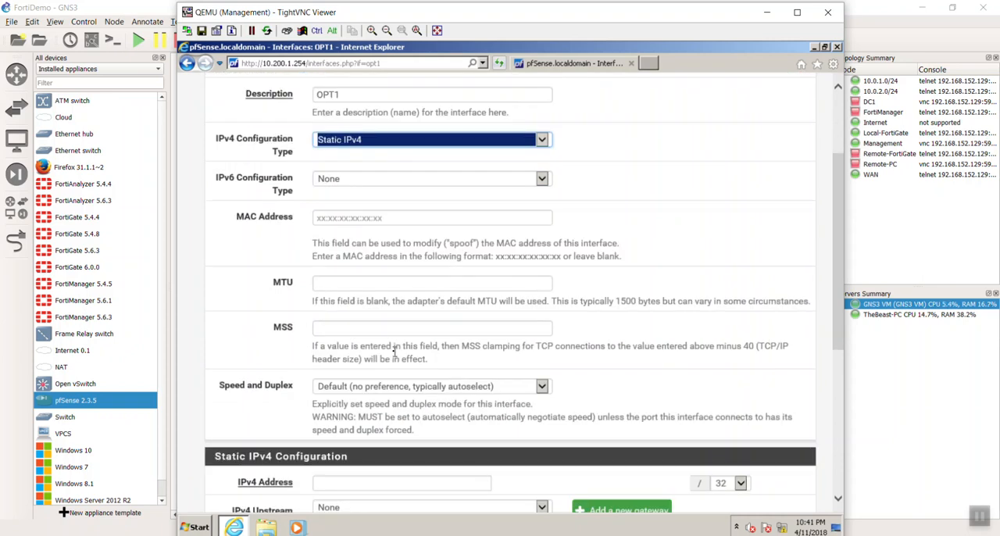
{"action": "scroll", "coordinate": [395, 351], "scroll_direction": "down", "scroll_amount": 2}
{"action": "scroll", "coordinate": [394, 352], "scroll_direction": "down", "scroll_amount": 2}
{"action": "left_click", "coordinate": [392, 351]}
{"action": "type", "text": "10.200.2.254"}
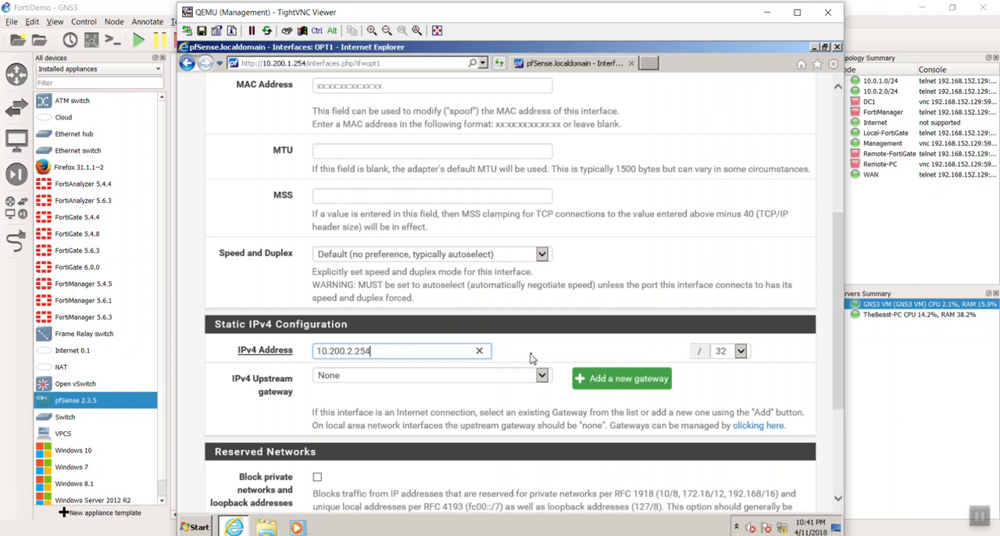
{"action": "left_click", "coordinate": [741, 352]}
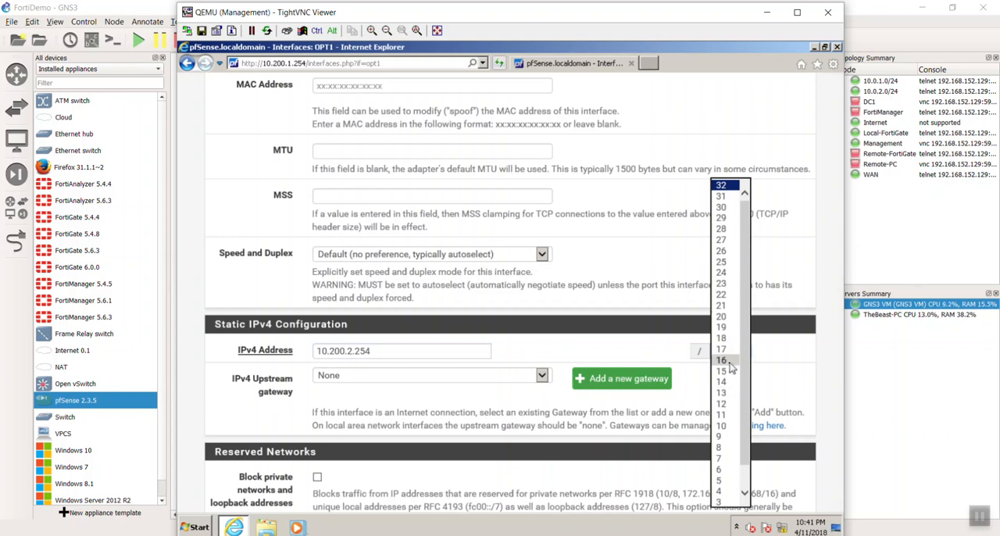
{"action": "left_click", "coordinate": [727, 274]}
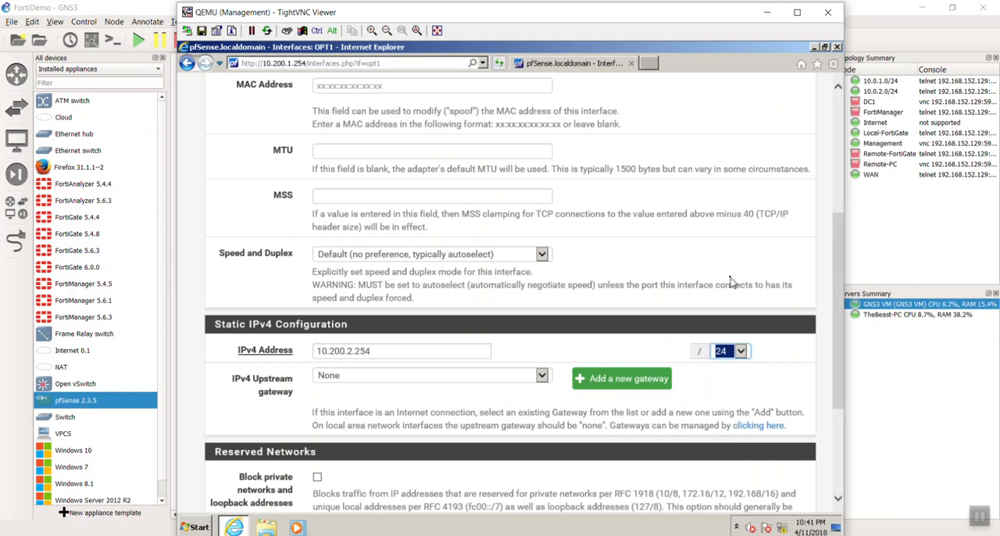
{"action": "left_click", "coordinate": [647, 353]}
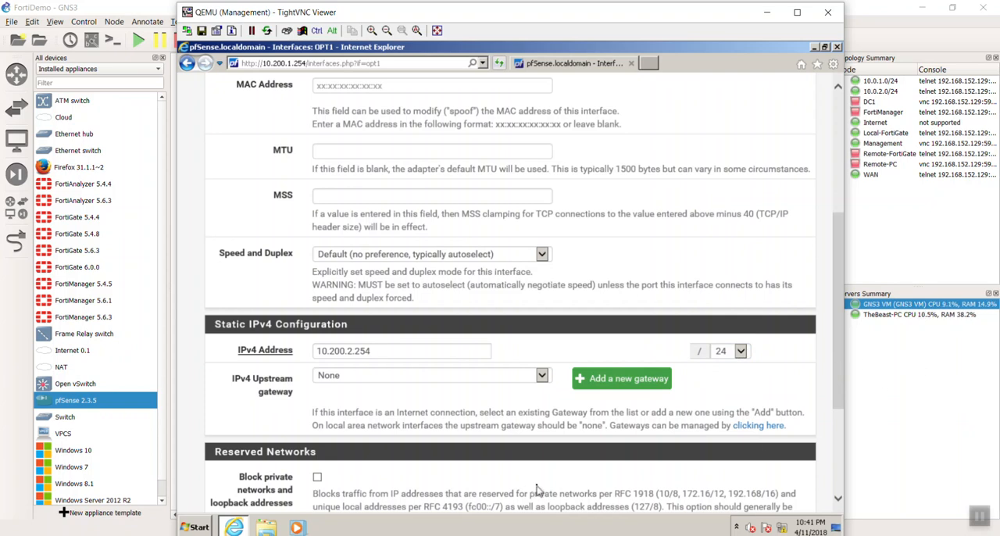
Check the lab topology in GNS3, return to the Management machine, and save and apply the OPT1 settings.
{"action": "left_click", "coordinate": [422, 535]}
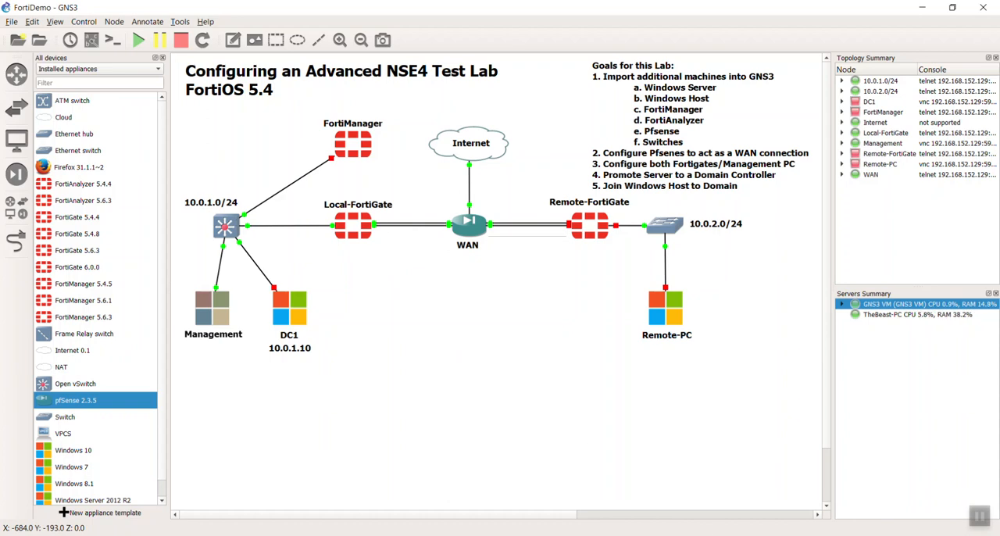
{"action": "key", "text": "alt+Tab"}
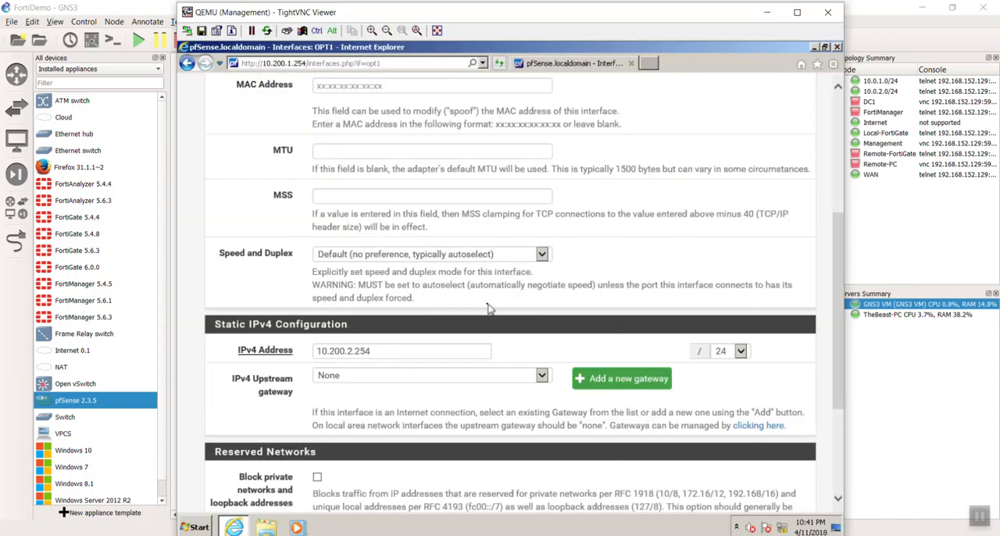
{"action": "scroll", "coordinate": [541, 333], "scroll_direction": "down", "scroll_amount": 3}
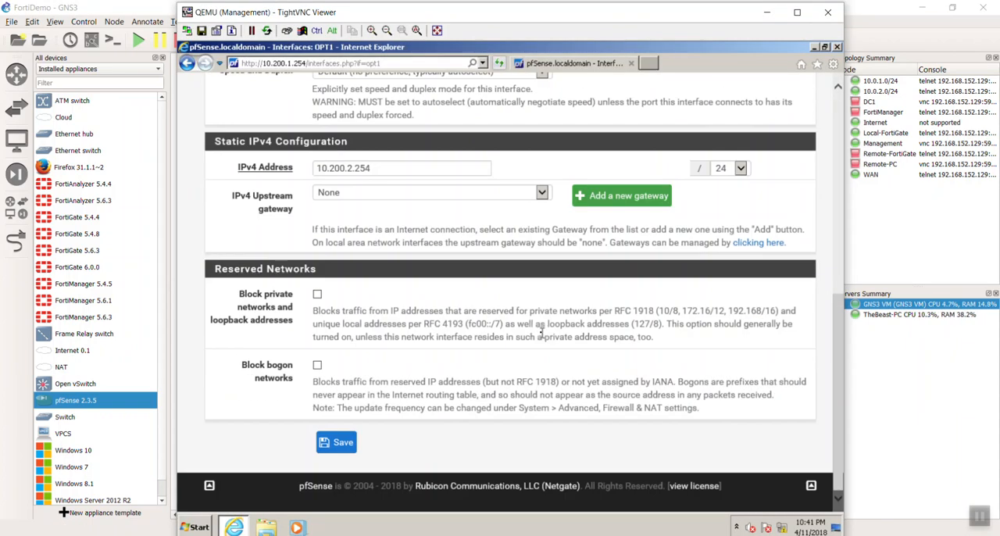
{"action": "left_click", "coordinate": [339, 448]}
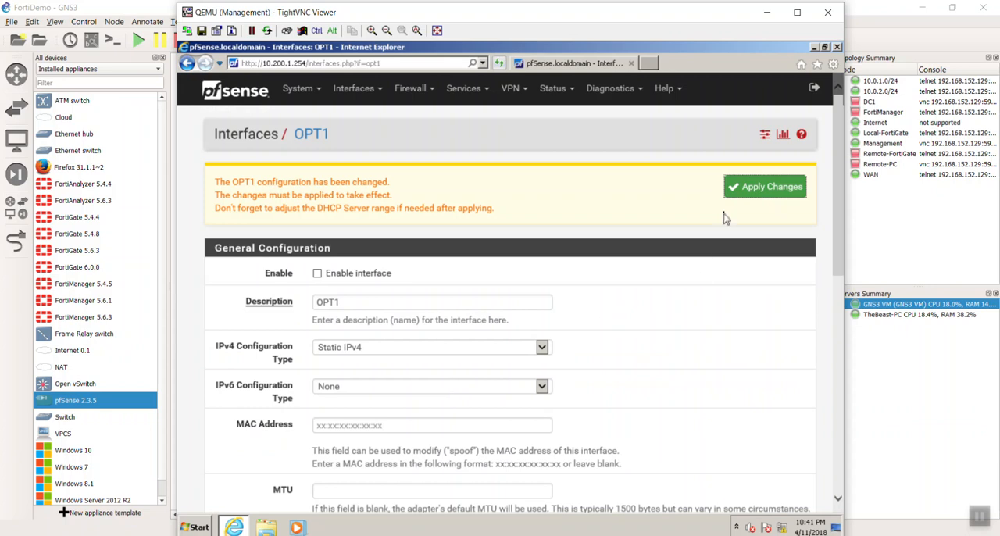
{"action": "left_click", "coordinate": [748, 188]}
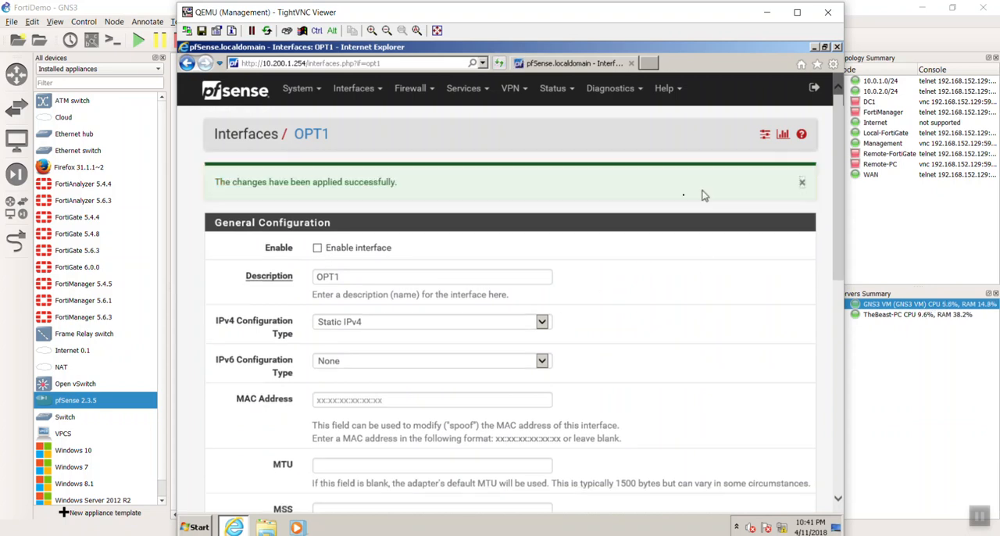
Enable the OPT1 interface, then save and apply the change.
{"action": "left_click", "coordinate": [319, 250]}
{"action": "scroll", "coordinate": [646, 368], "scroll_direction": "down", "scroll_amount": 10}
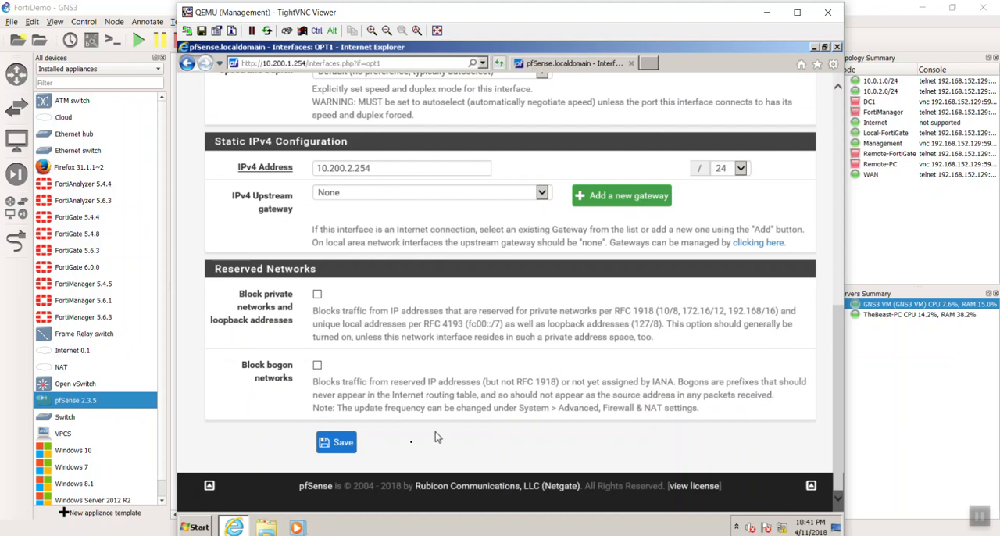
{"action": "left_click", "coordinate": [336, 446]}
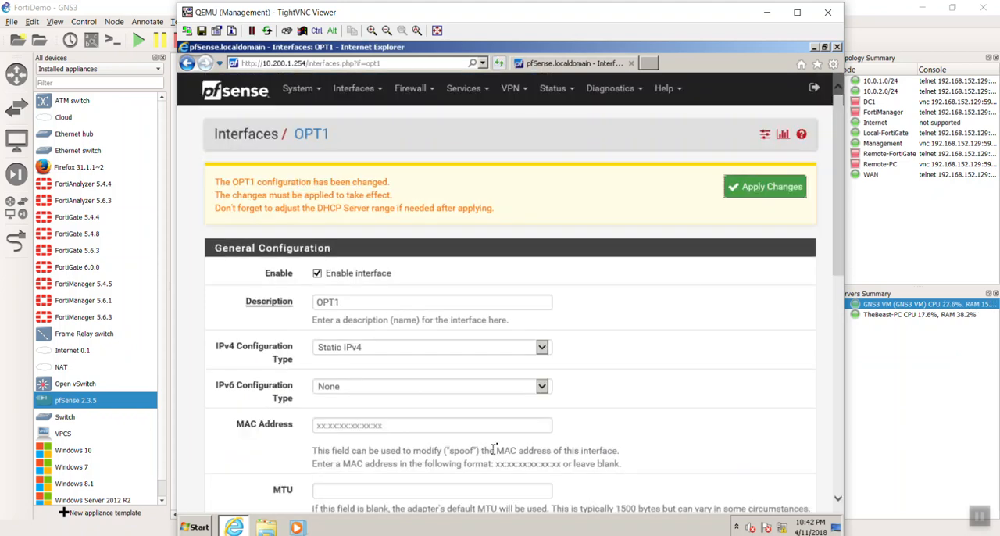
{"action": "left_click", "coordinate": [775, 197]}
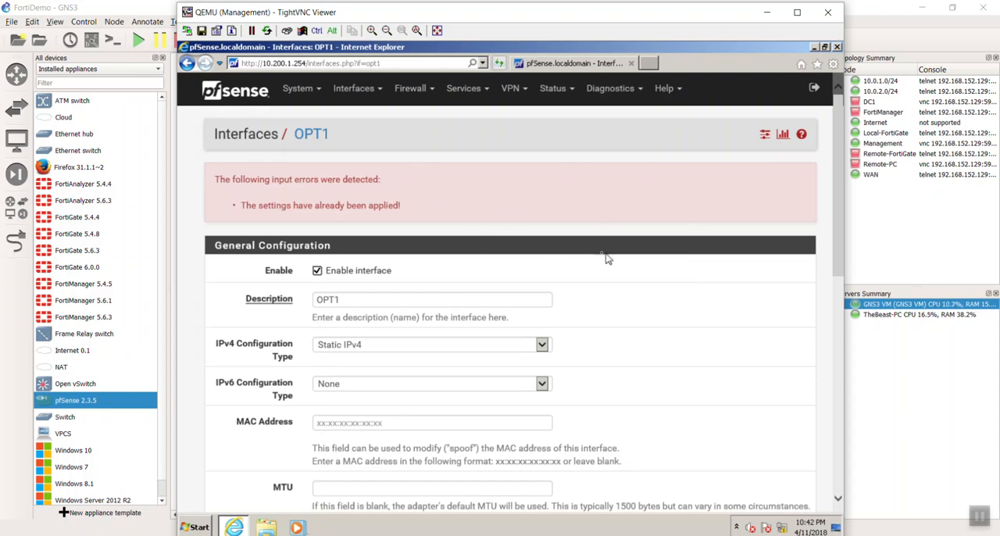
Set the OPT1 interface's description to WAN2 and save the configuration.
{"action": "left_click", "coordinate": [368, 91]}
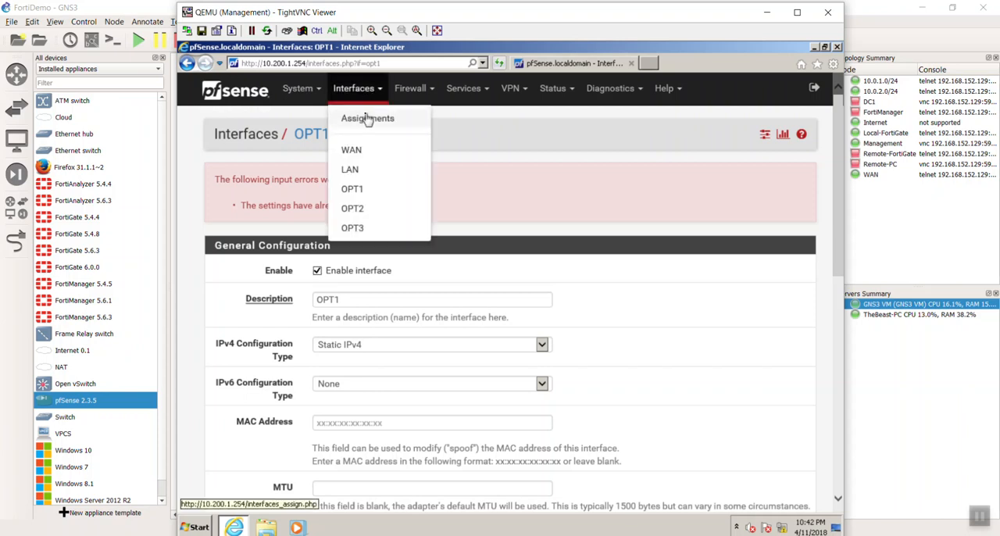
{"action": "left_click", "coordinate": [364, 197]}
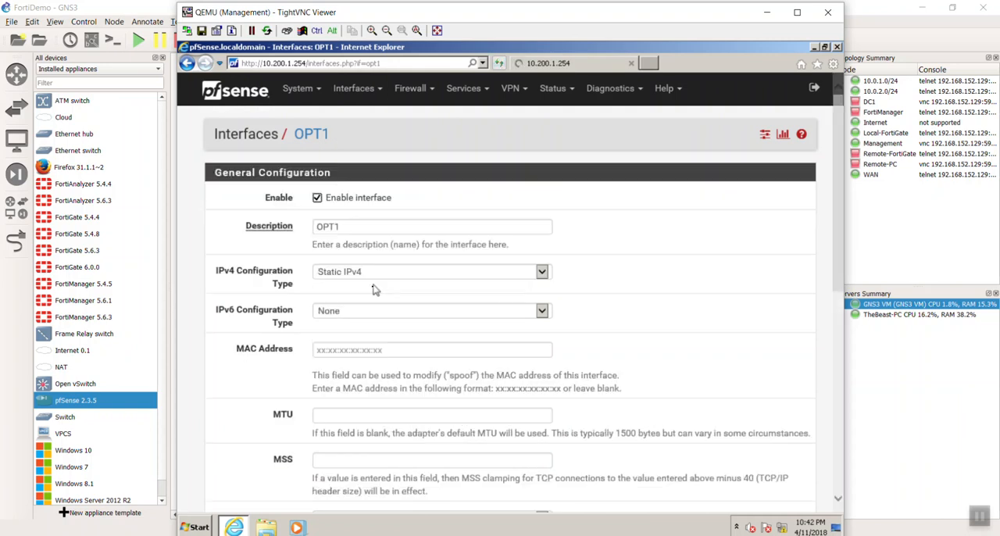
{"action": "left_click_drag", "start_coordinate": [364, 226], "coordinate": [305, 235]}
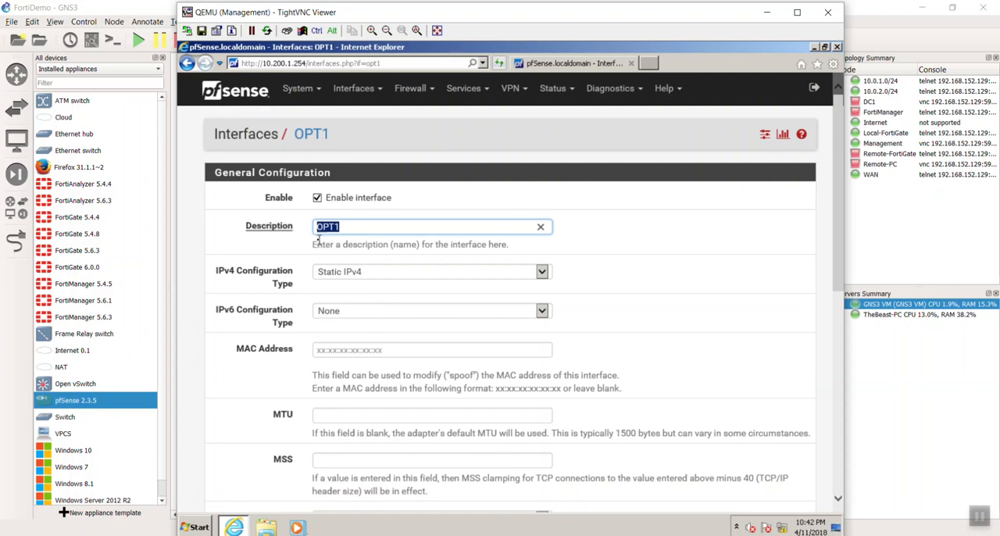
{"action": "type", "text": "WAN2"}
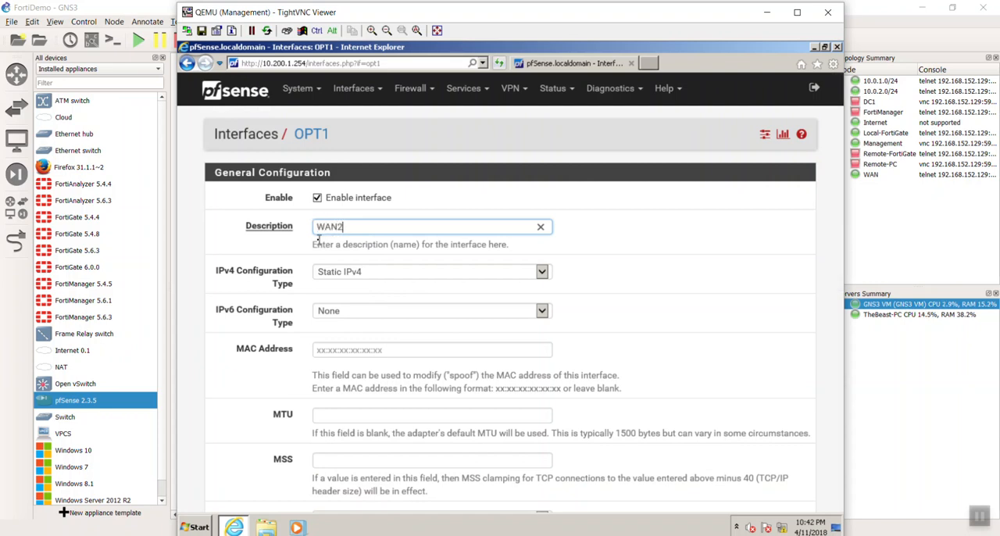
{"action": "scroll", "coordinate": [623, 280], "scroll_direction": "down", "scroll_amount": 3}
{"action": "scroll", "coordinate": [621, 288], "scroll_direction": "down", "scroll_amount": 2}
{"action": "left_click", "coordinate": [337, 442]}
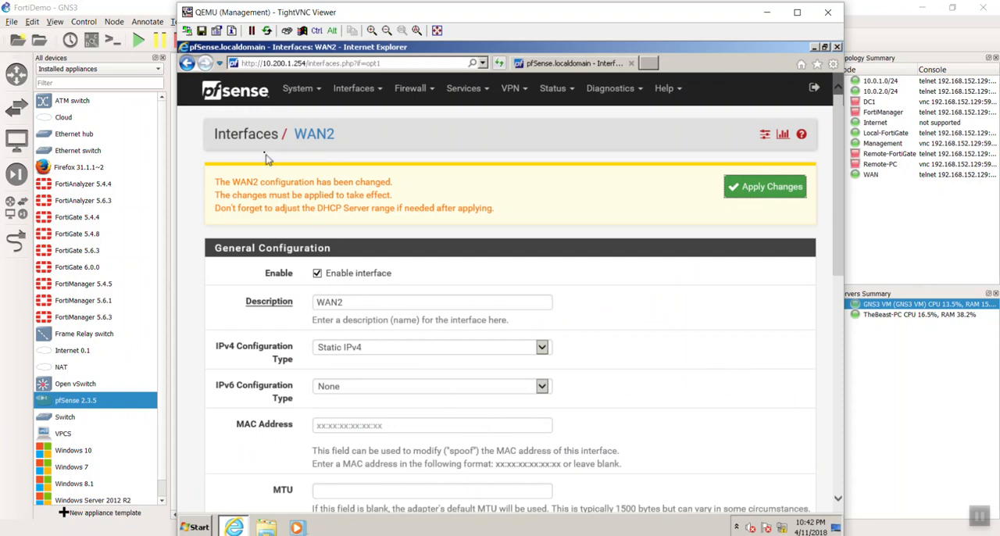
Try to change the LAN interface's description to WAN1, and apply the pending changes.
{"action": "left_click", "coordinate": [348, 91]}
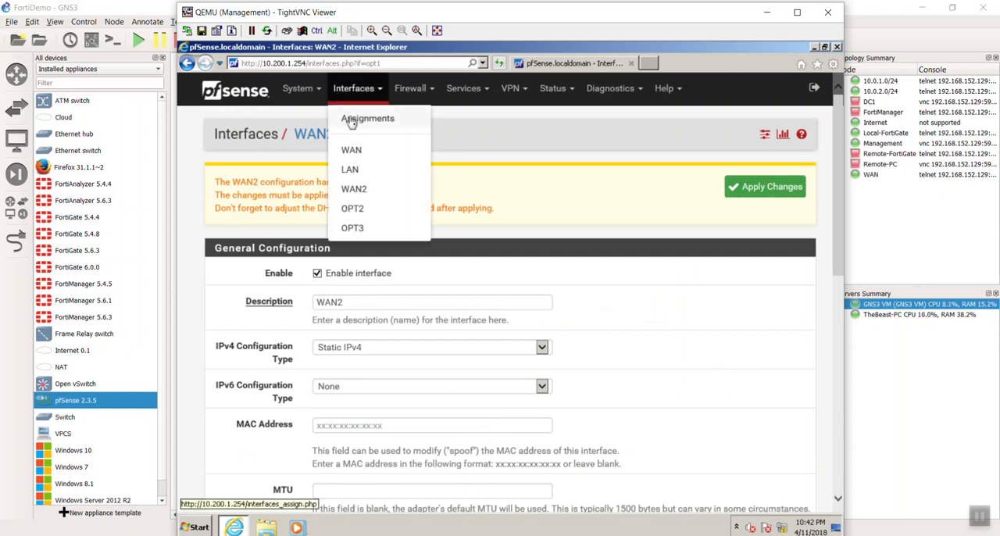
{"action": "left_click", "coordinate": [366, 173]}
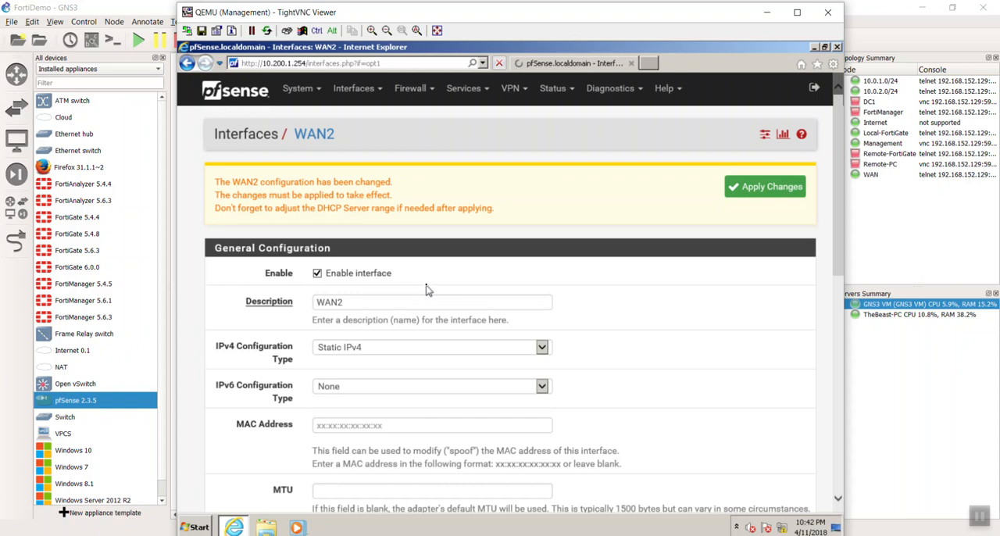
{"action": "double_click", "coordinate": [352, 305]}
{"action": "type", "text": "WAN1"}
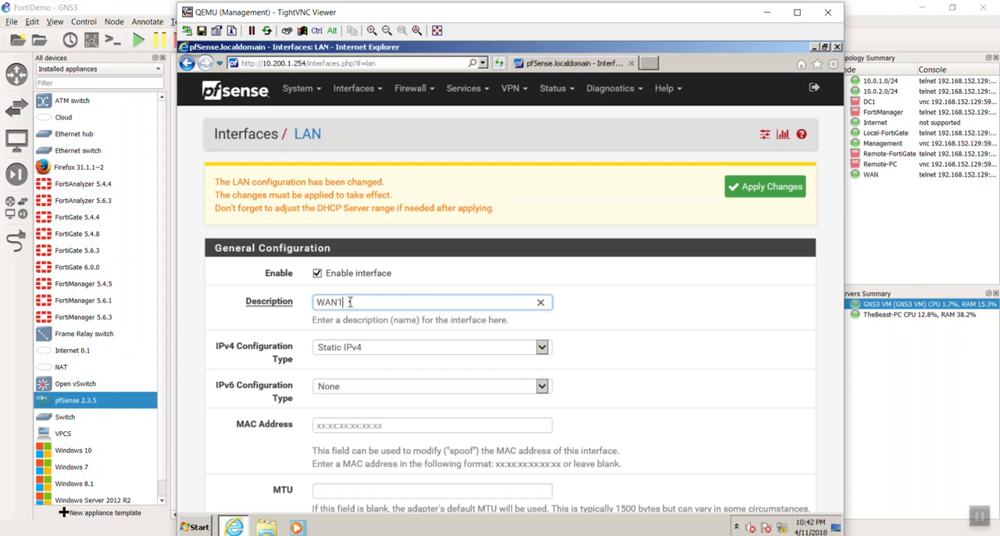
{"action": "left_click", "coordinate": [762, 196]}
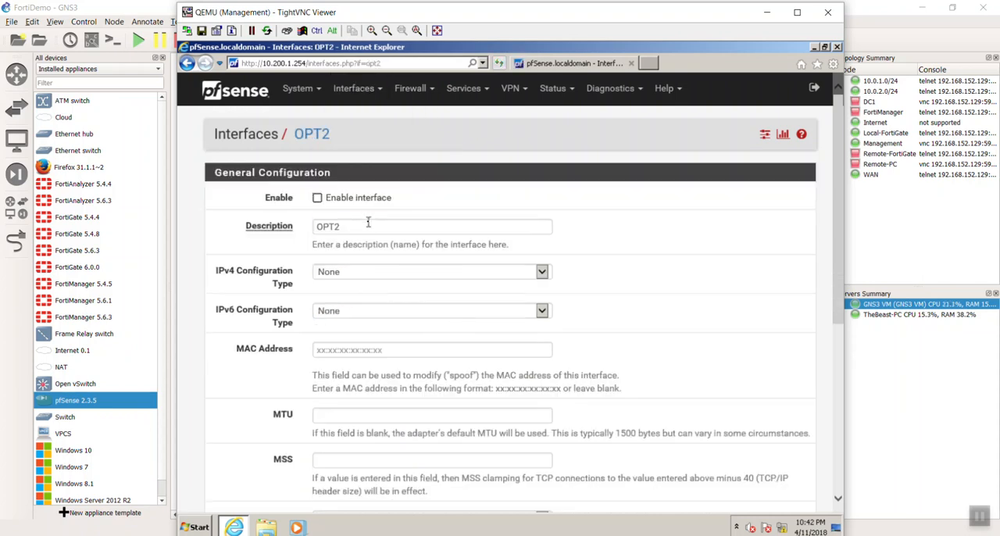
Enable the OPT2 interface, set its description to WAN3 and choose Static IPv4 as its IPv4 configuration type.
{"action": "double_click", "coordinate": [368, 222]}
{"action": "left_click", "coordinate": [316, 197]}
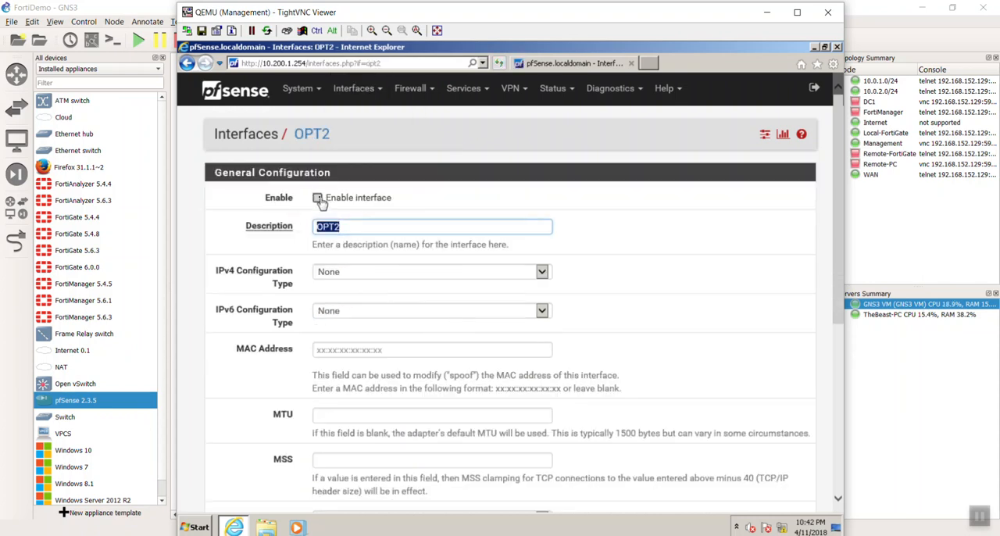
{"action": "left_click", "coordinate": [367, 227]}
{"action": "double_click", "coordinate": [356, 226]}
{"action": "type", "text": "WAN"}
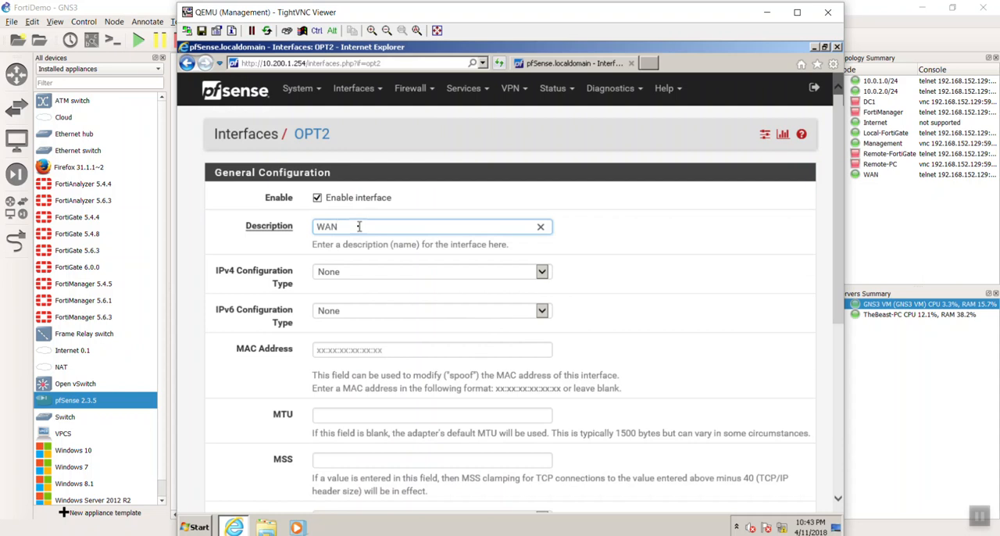
{"action": "type", "text": "#"}
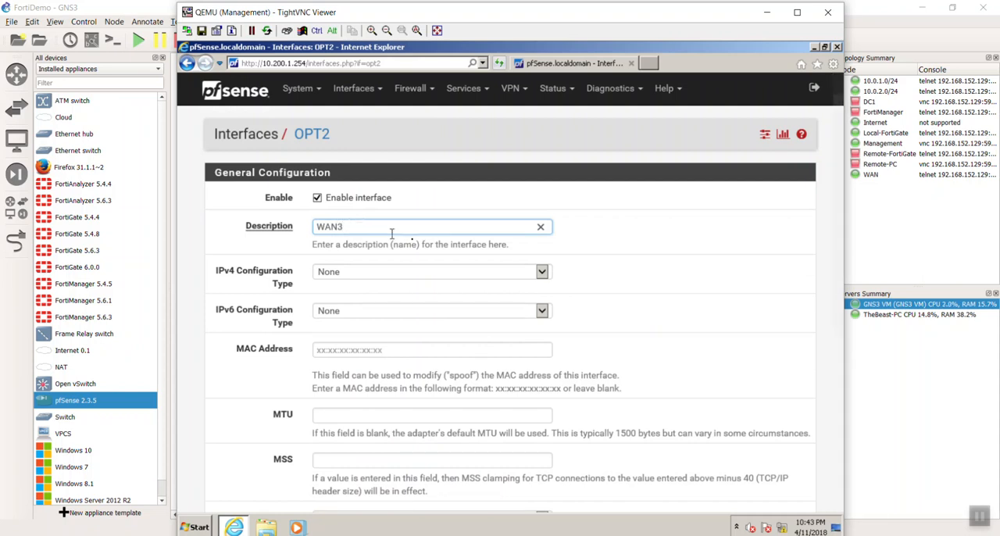
{"action": "left_click", "coordinate": [393, 274]}
{"action": "left_click", "coordinate": [393, 284]}
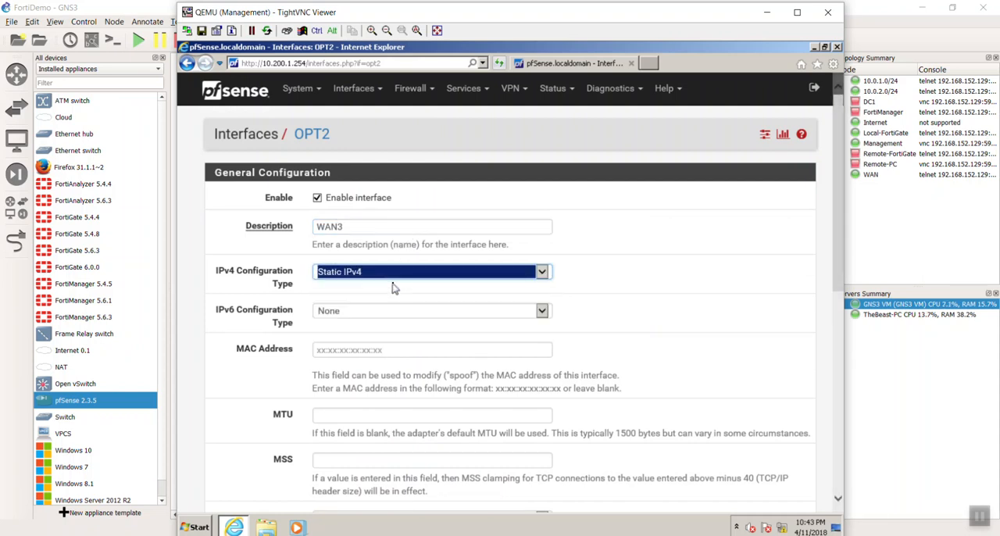
Give the WAN3 interface the static IPv4 address 10.200.3.254 with a /24 mask, and save and apply the configuration.
{"action": "scroll", "coordinate": [398, 293], "scroll_direction": "down", "scroll_amount": 3}
{"action": "scroll", "coordinate": [398, 293], "scroll_direction": "down", "scroll_amount": 3}
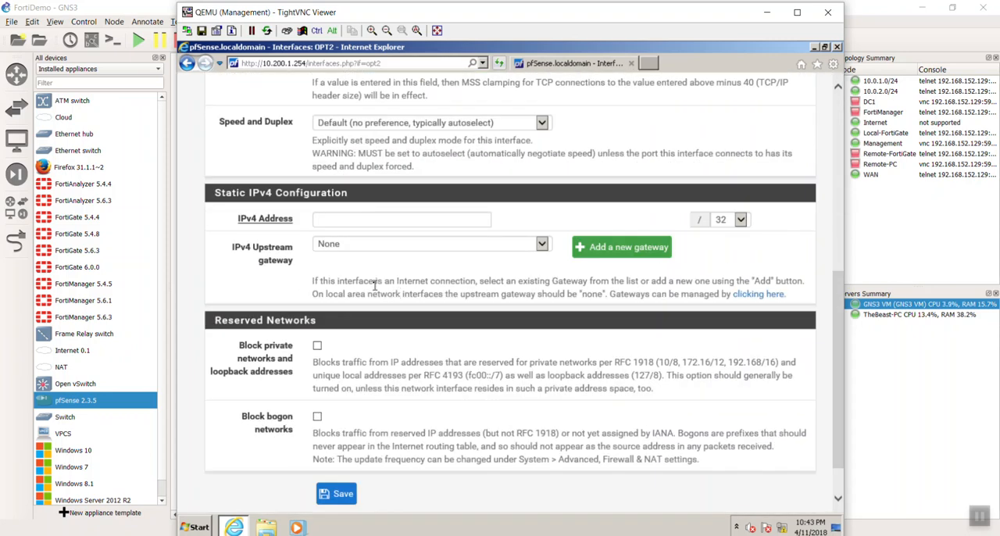
{"action": "left_click", "coordinate": [367, 219]}
{"action": "type", "text": "10.200.3.25"}
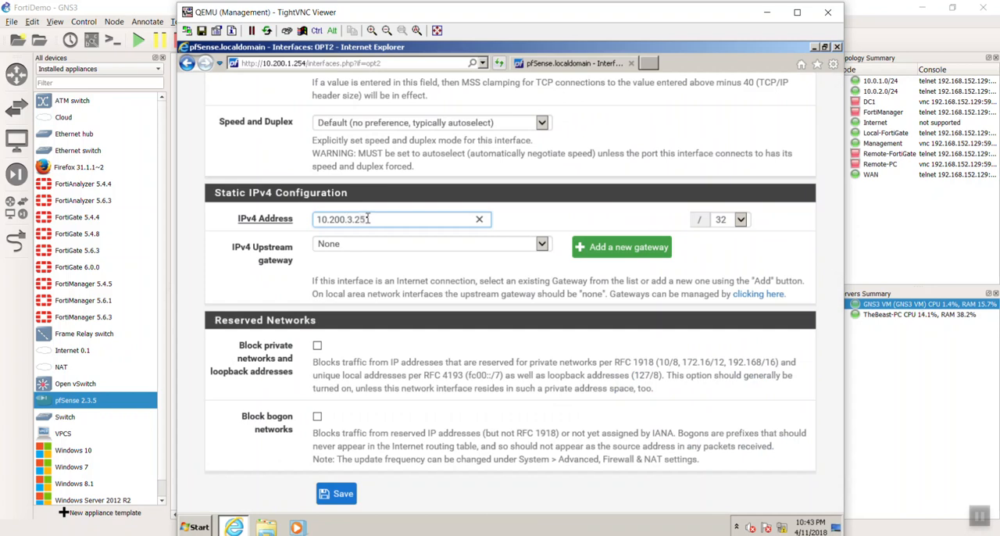
{"action": "type", "text": "4"}
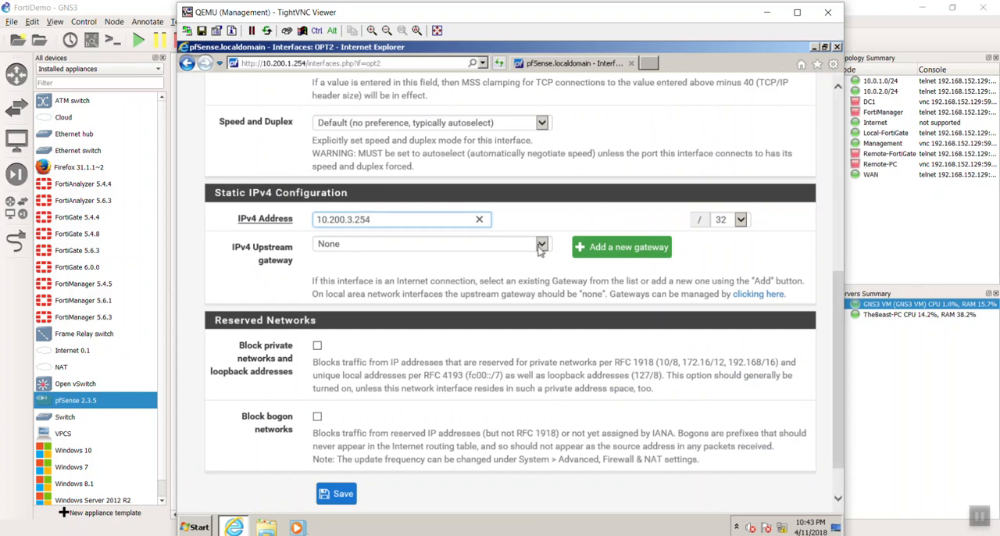
{"action": "left_click", "coordinate": [740, 219]}
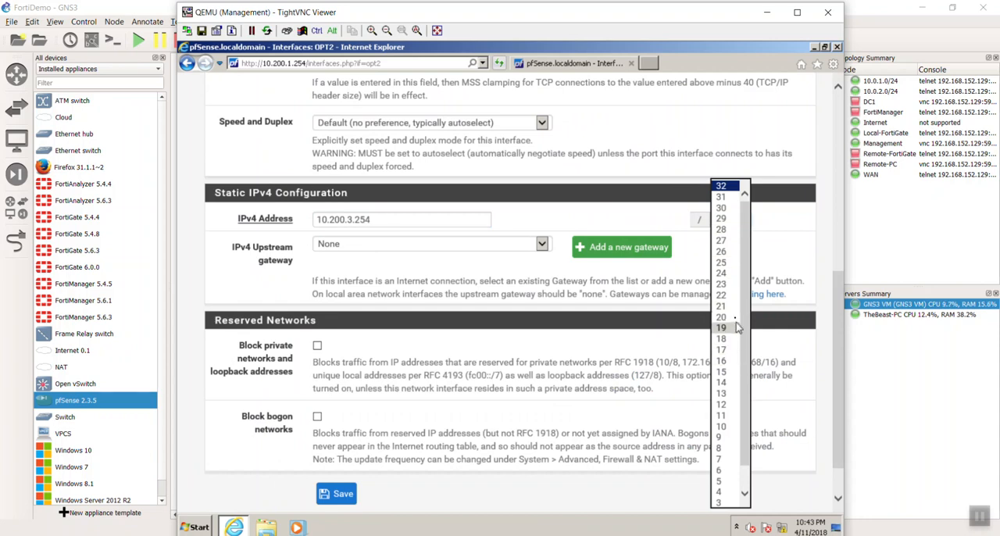
{"action": "left_click", "coordinate": [722, 273]}
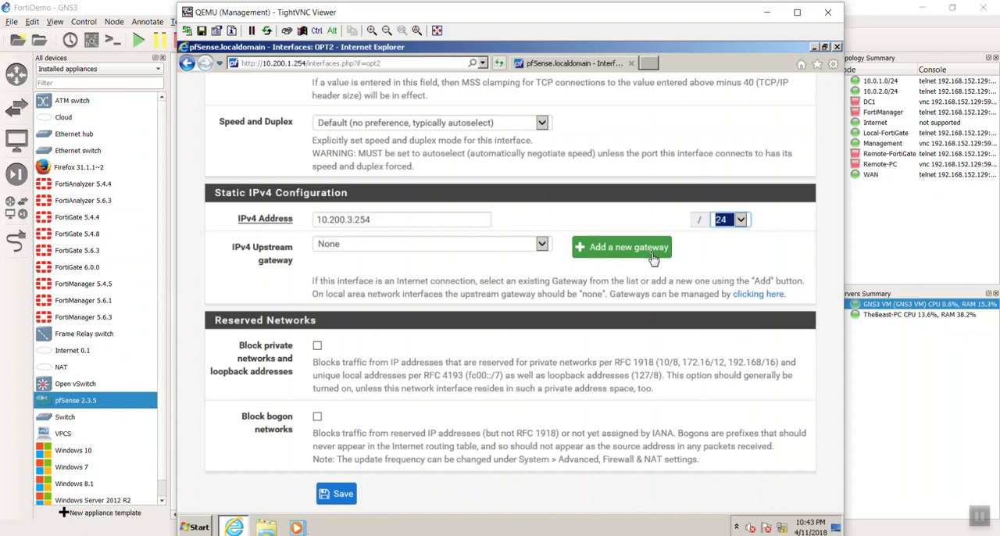
{"action": "left_click", "coordinate": [335, 496]}
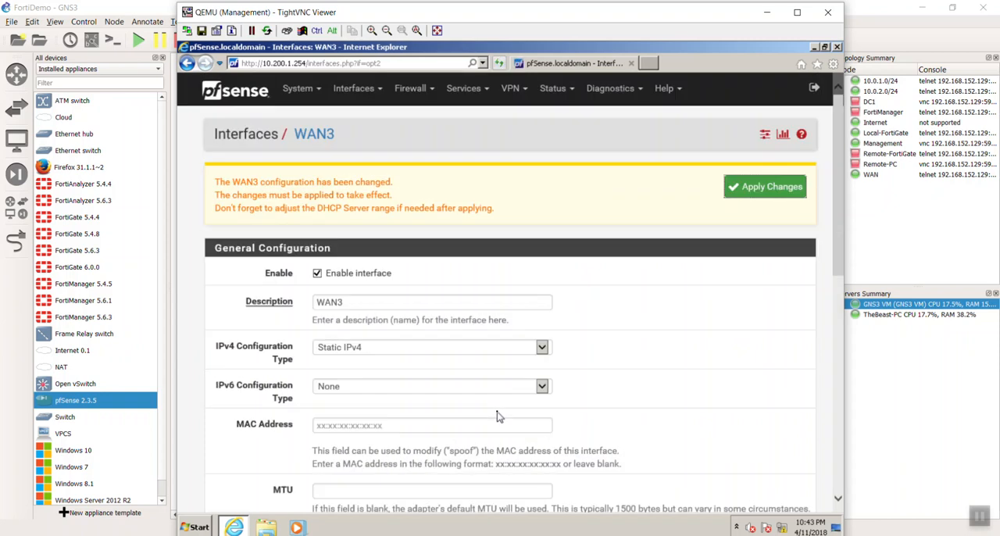
{"action": "left_click", "coordinate": [758, 189]}
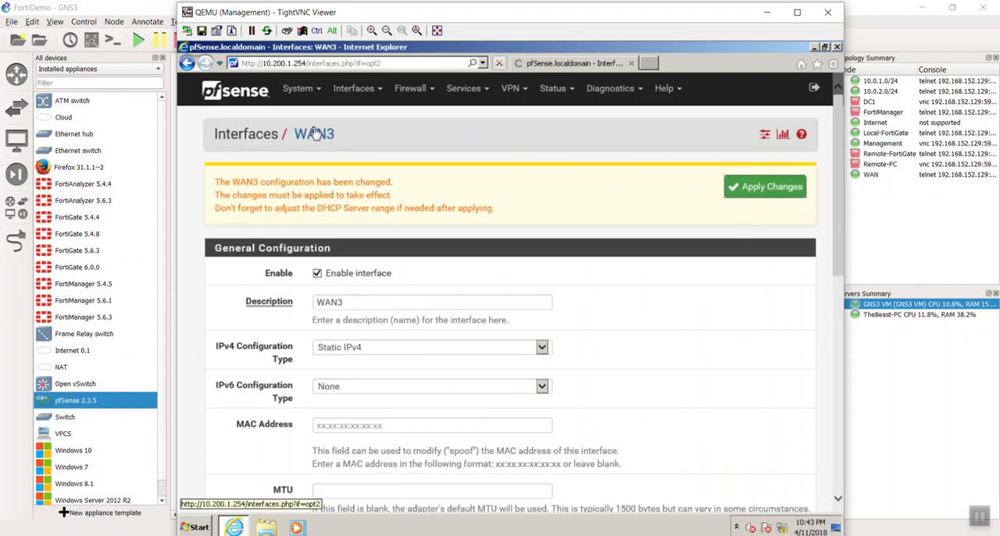
Enable the OPT3 interface, set its description to WAN4 and choose Static IPv4 as its IPv4 configuration type.
{"action": "left_click", "coordinate": [373, 104]}
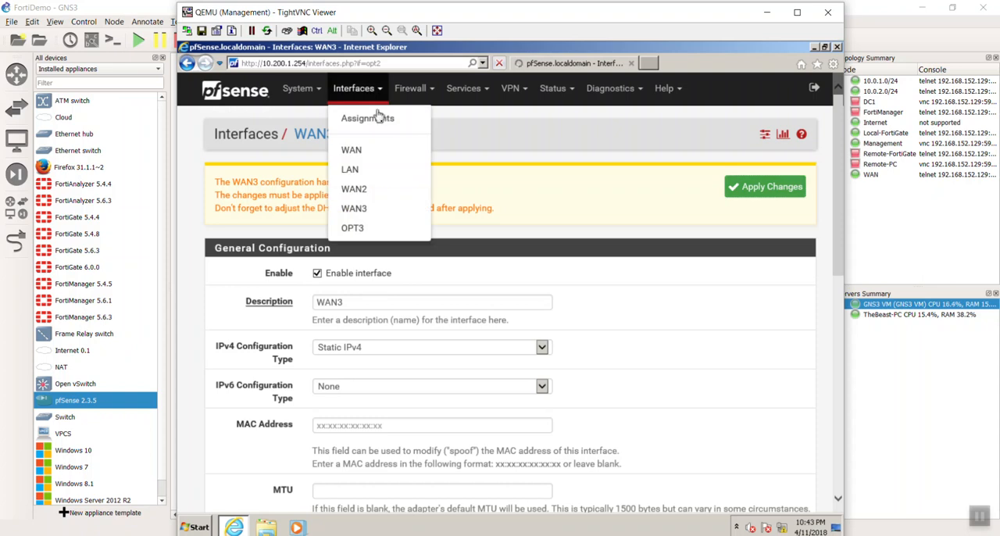
{"action": "left_click", "coordinate": [372, 227]}
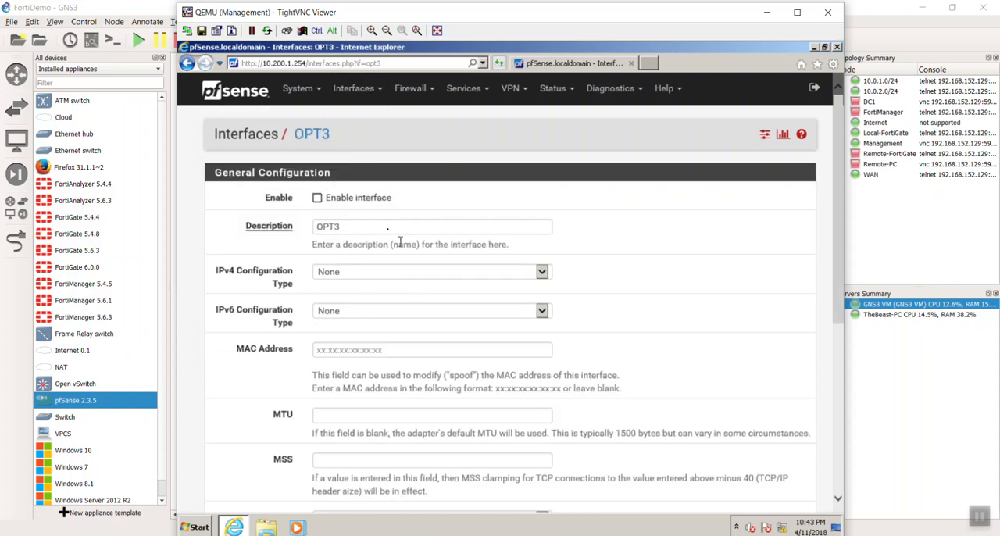
{"action": "left_click", "coordinate": [353, 205]}
{"action": "left_click", "coordinate": [348, 231]}
{"action": "double_click", "coordinate": [351, 234]}
{"action": "type", "text": "WAN4"}
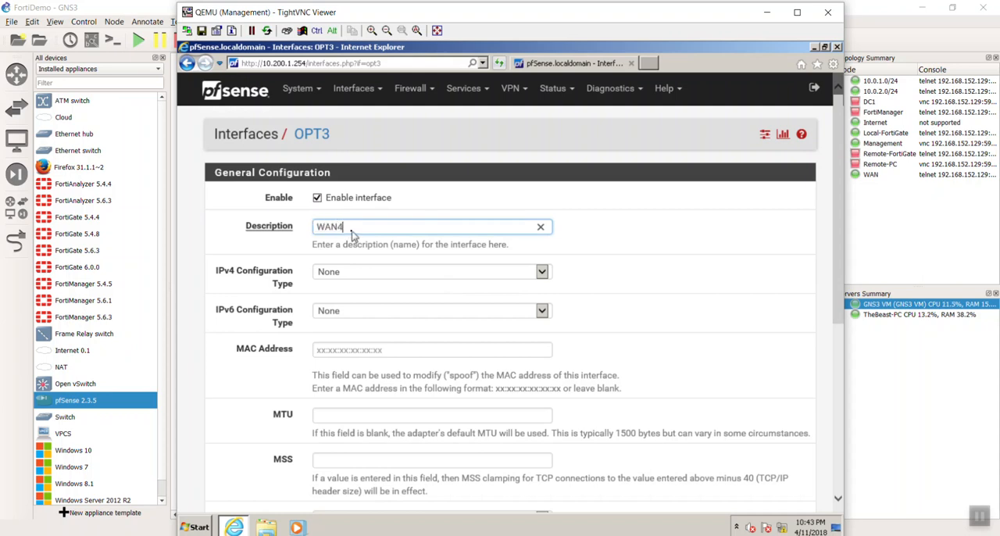
{"action": "key", "text": "Tab"}
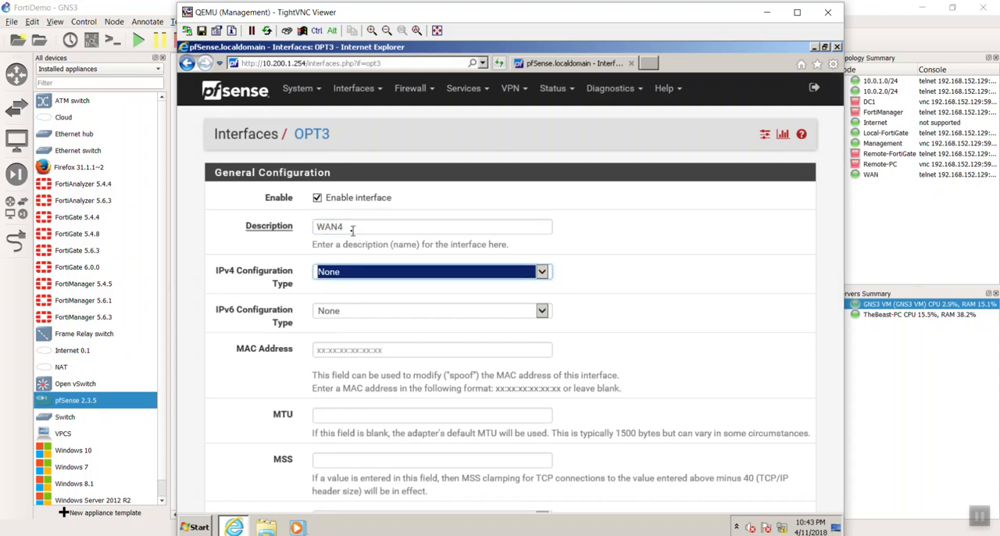
{"action": "key", "text": "Down"}
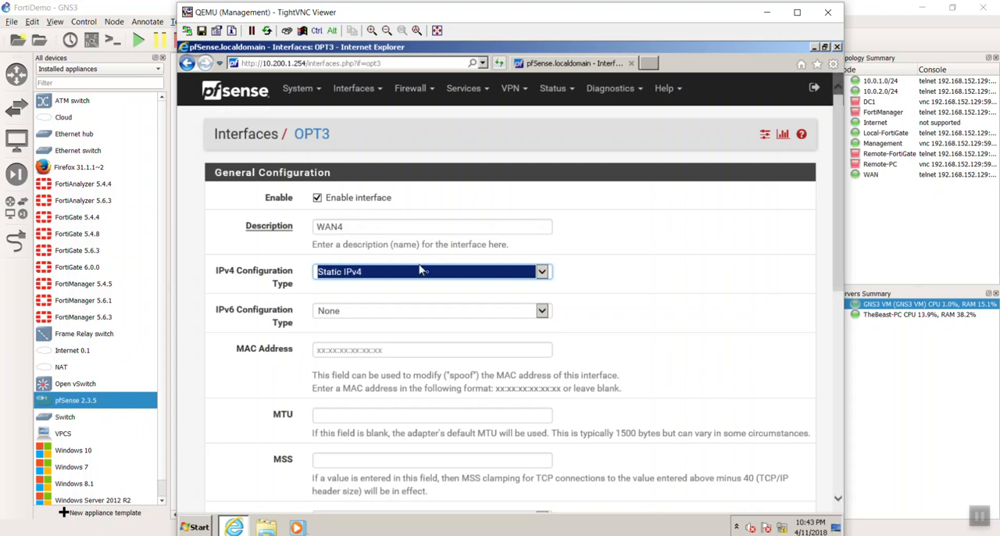
Give the WAN4 interface the static IPv4 address 10.200.4.254 with a /24 mask, and save and apply the configuration.
{"action": "scroll", "coordinate": [551, 305], "scroll_direction": "down", "scroll_amount": 3}
{"action": "scroll", "coordinate": [551, 304], "scroll_direction": "down", "scroll_amount": 1}
{"action": "left_click", "coordinate": [449, 285]}
{"action": "type", "text": "10.200.4.254"}
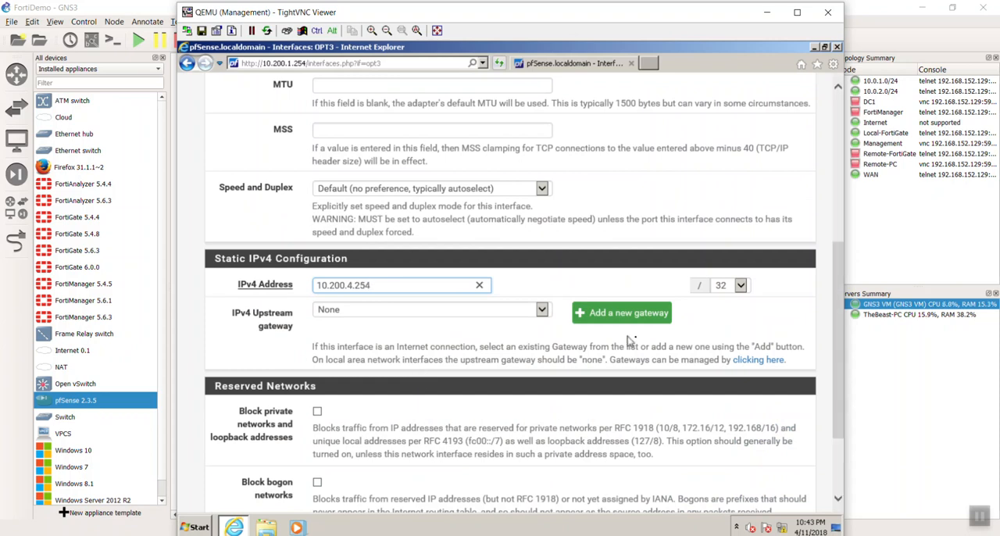
{"action": "left_click", "coordinate": [740, 286]}
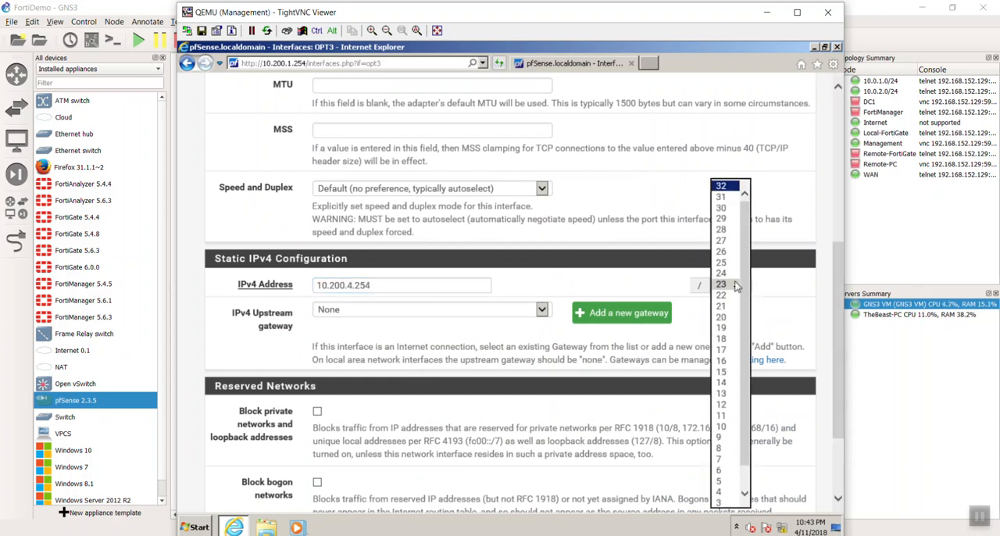
{"action": "left_click", "coordinate": [732, 274]}
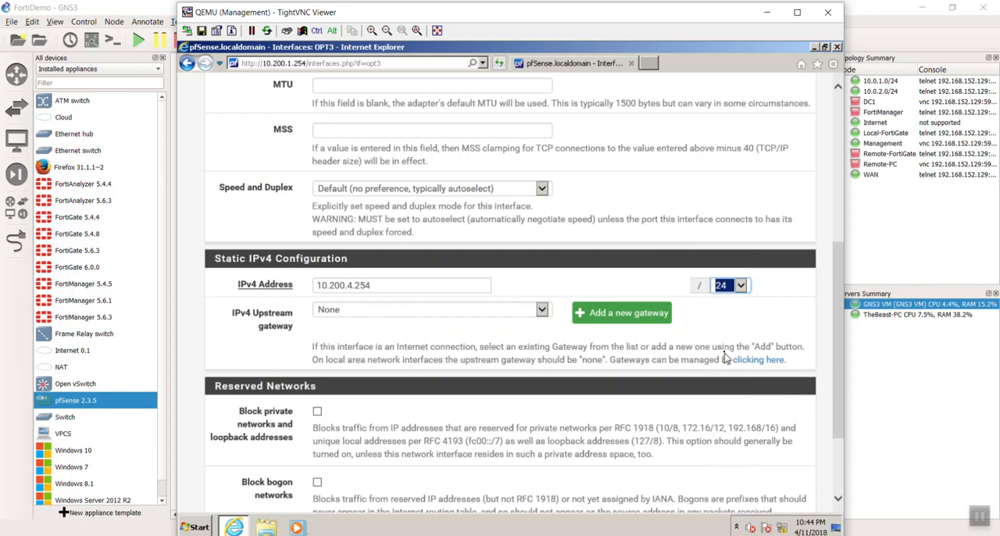
{"action": "scroll", "coordinate": [725, 358], "scroll_direction": "down", "scroll_amount": 3}
{"action": "left_click", "coordinate": [354, 443]}
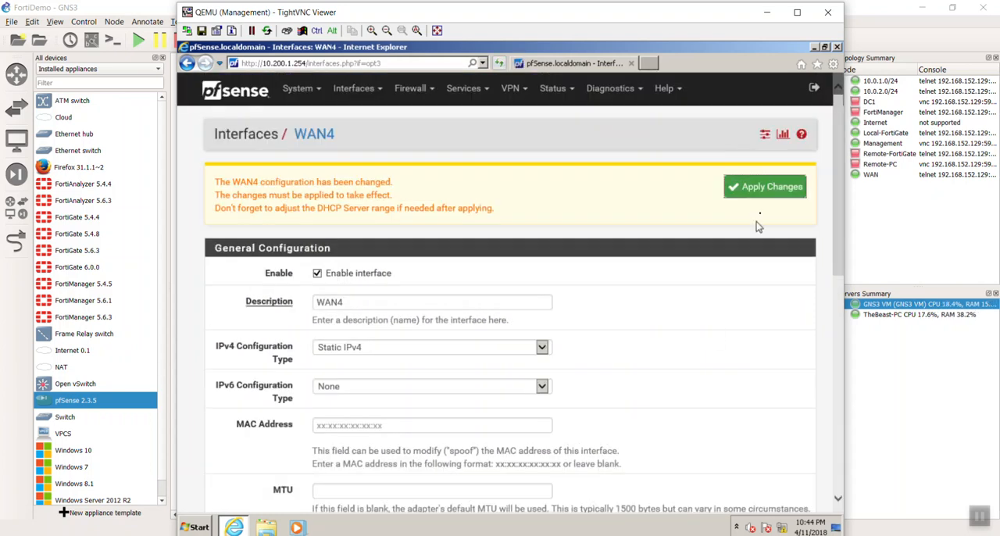
{"action": "left_click", "coordinate": [768, 196]}
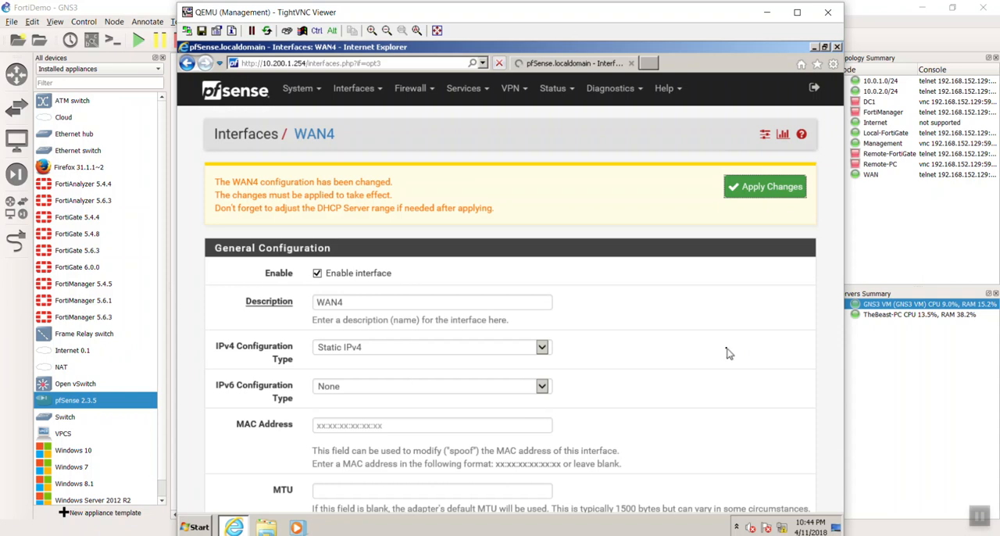
{"action": "scroll", "coordinate": [727, 351], "scroll_direction": "down", "scroll_amount": 4}
{"action": "scroll", "coordinate": [728, 356], "scroll_direction": "down", "scroll_amount": 2}
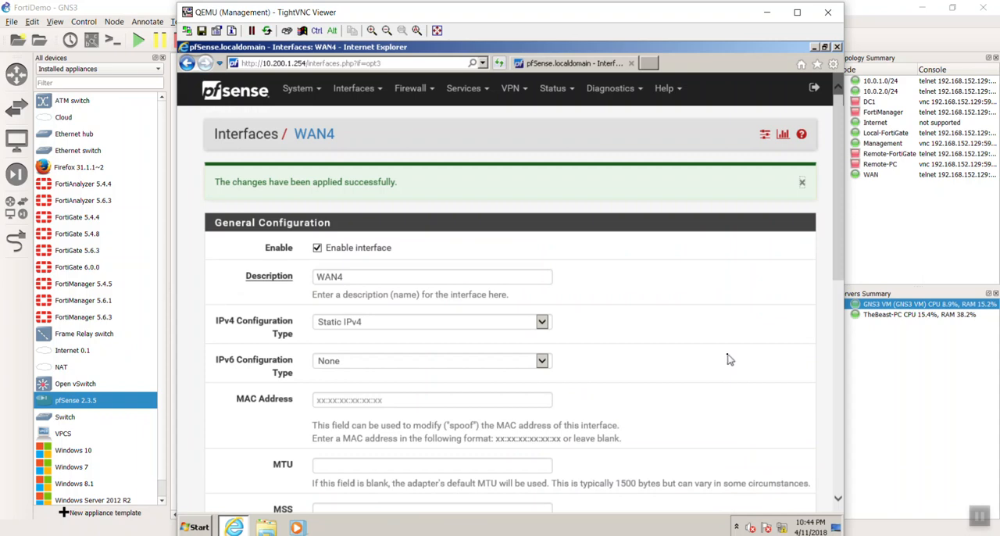
Check the WAN router's links to both FortiGates in the GNS3 topology, and return to the Management machine.
{"action": "scroll", "coordinate": [728, 358], "scroll_direction": "down", "scroll_amount": 7}
{"action": "left_click_drag", "start_coordinate": [608, 16], "coordinate": [631, 267]}
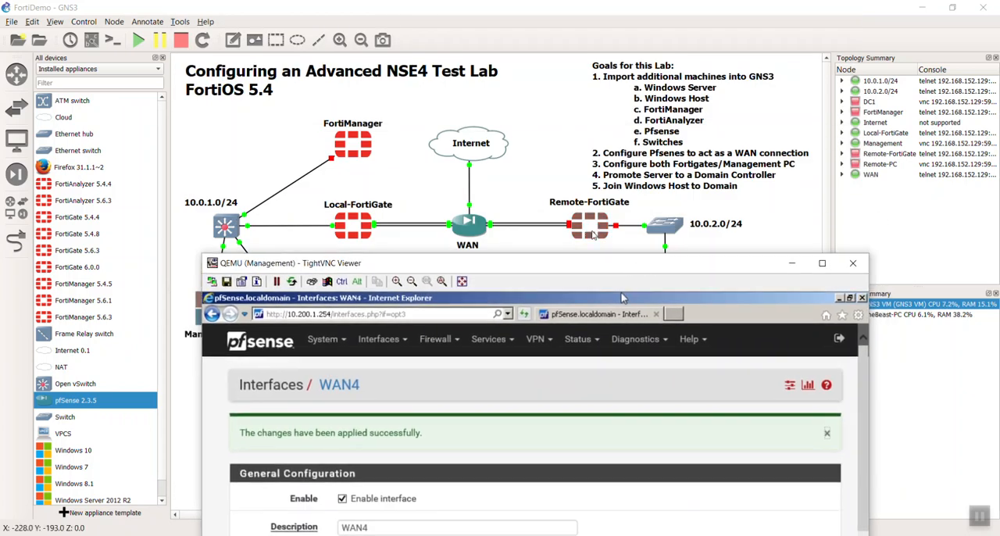
{"action": "left_click_drag", "start_coordinate": [524, 272], "coordinate": [504, 29]}
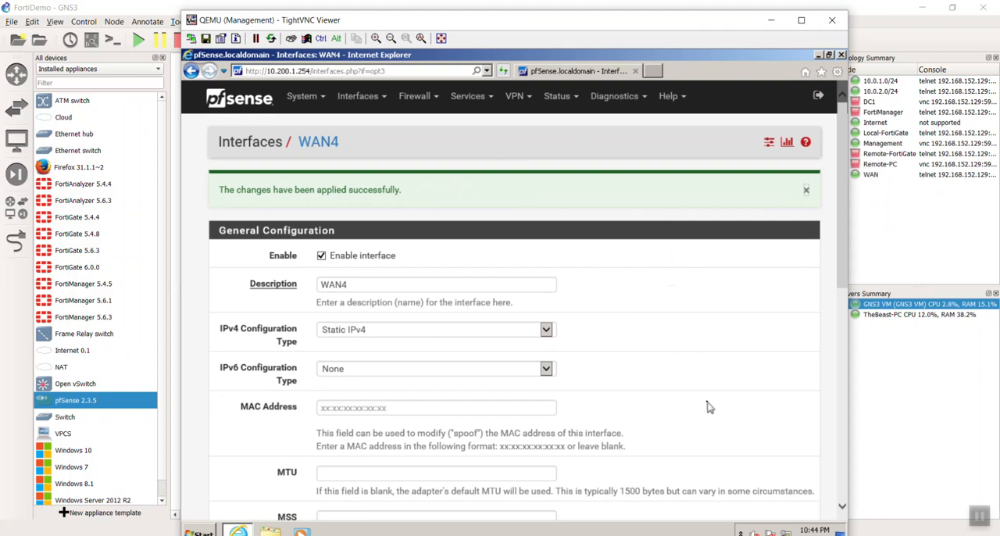
Open the pfSense firewall rules and examine the rule lists of the WAN and LAN interfaces.
{"action": "left_click", "coordinate": [426, 100]}
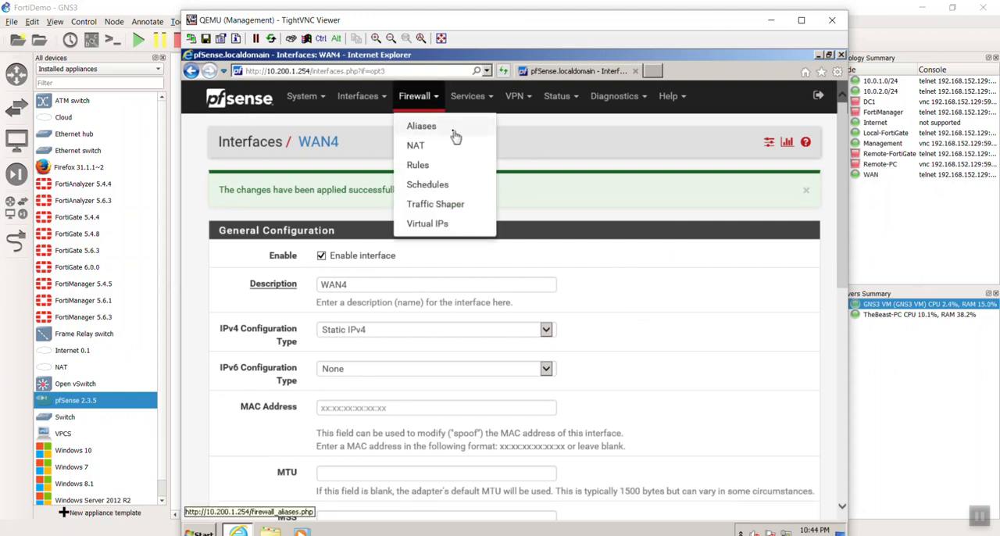
{"action": "left_click", "coordinate": [430, 164]}
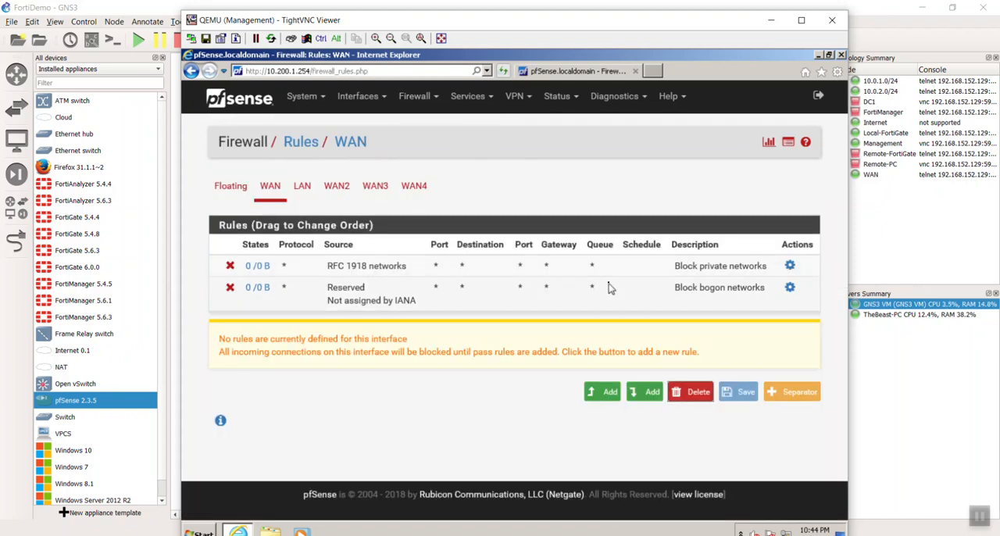
{"action": "left_click", "coordinate": [301, 189]}
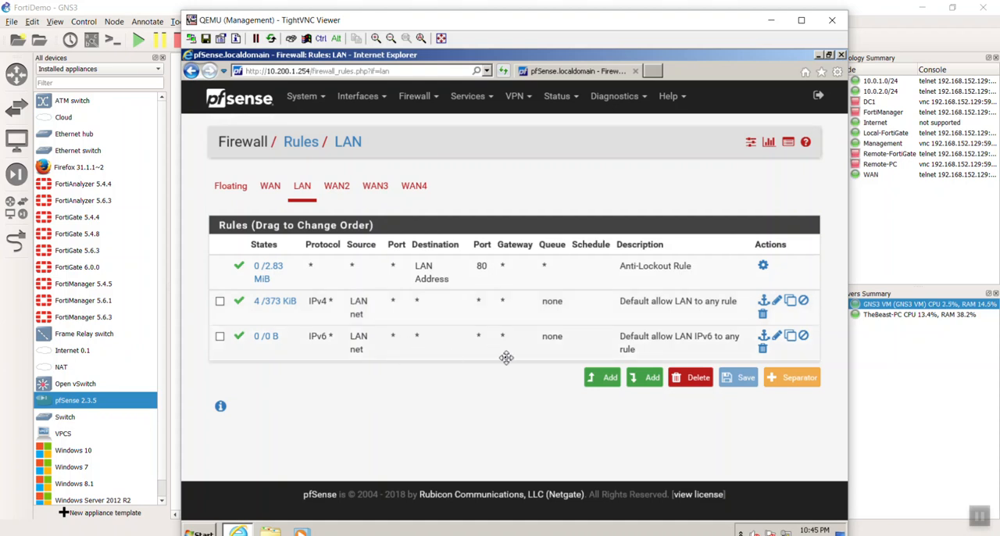
Start a new firewall rule at the top of the WAN2 rule list and review its default settings.
{"action": "left_click", "coordinate": [339, 189]}
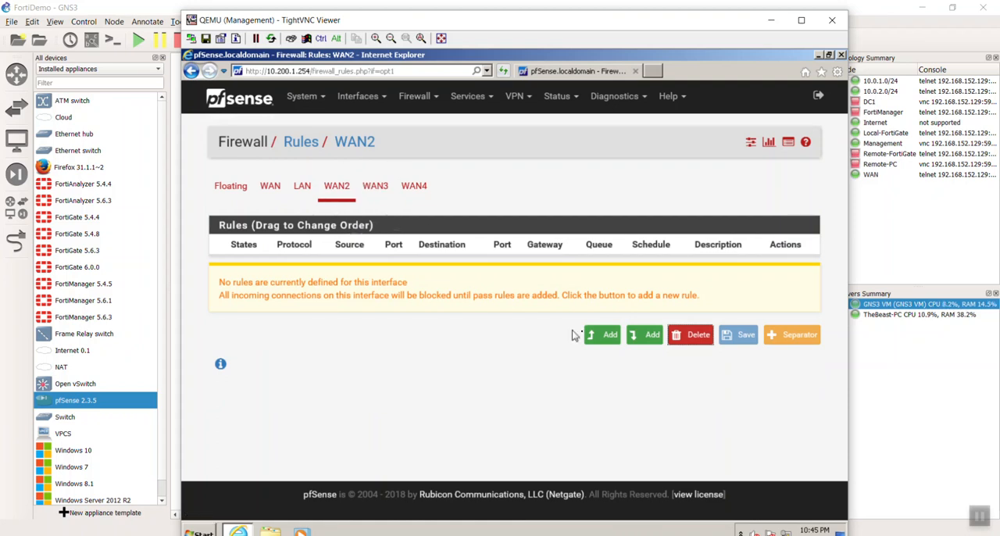
{"action": "left_click", "coordinate": [600, 334]}
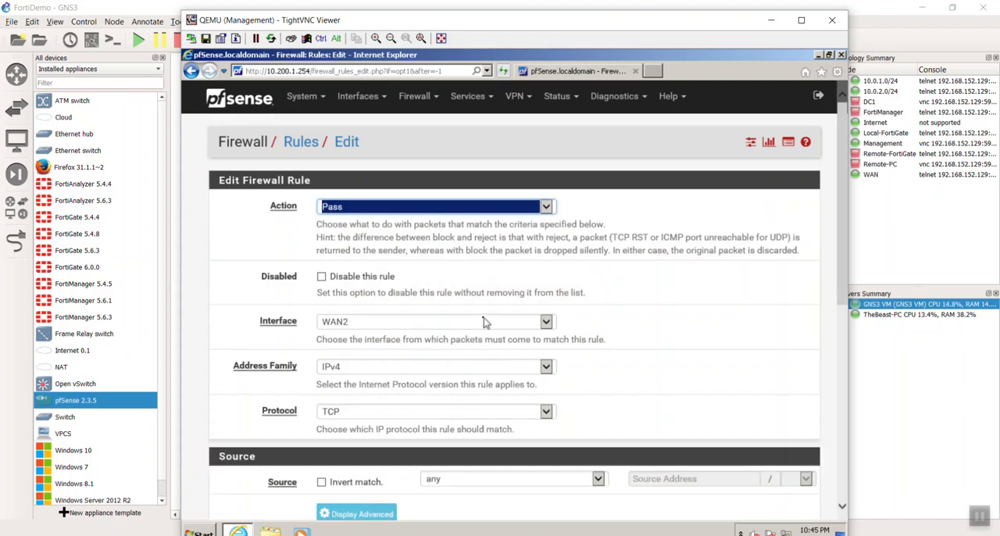
{"action": "scroll", "coordinate": [485, 322], "scroll_direction": "down", "scroll_amount": 1}
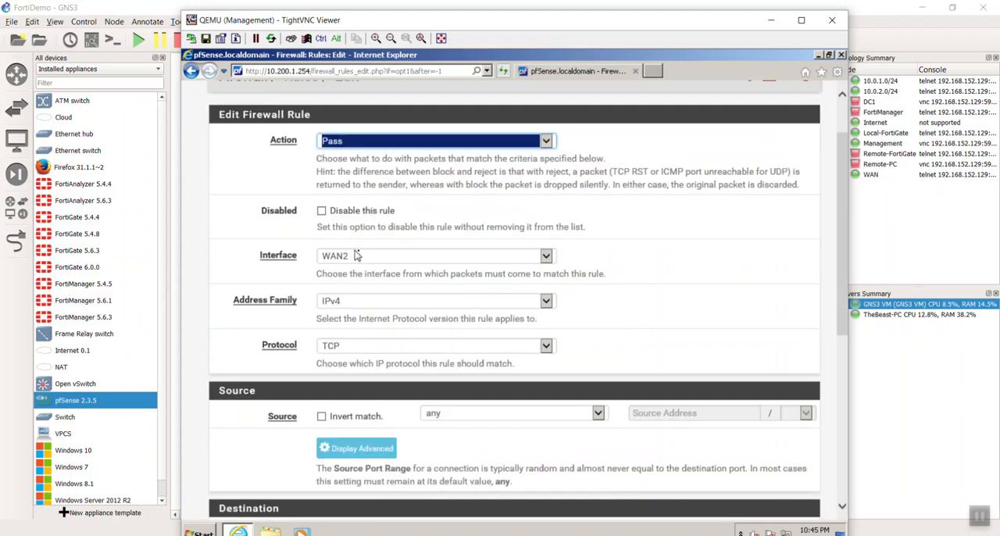
{"action": "scroll", "coordinate": [399, 258], "scroll_direction": "down", "scroll_amount": 1}
{"action": "scroll", "coordinate": [398, 258], "scroll_direction": "down", "scroll_amount": 1}
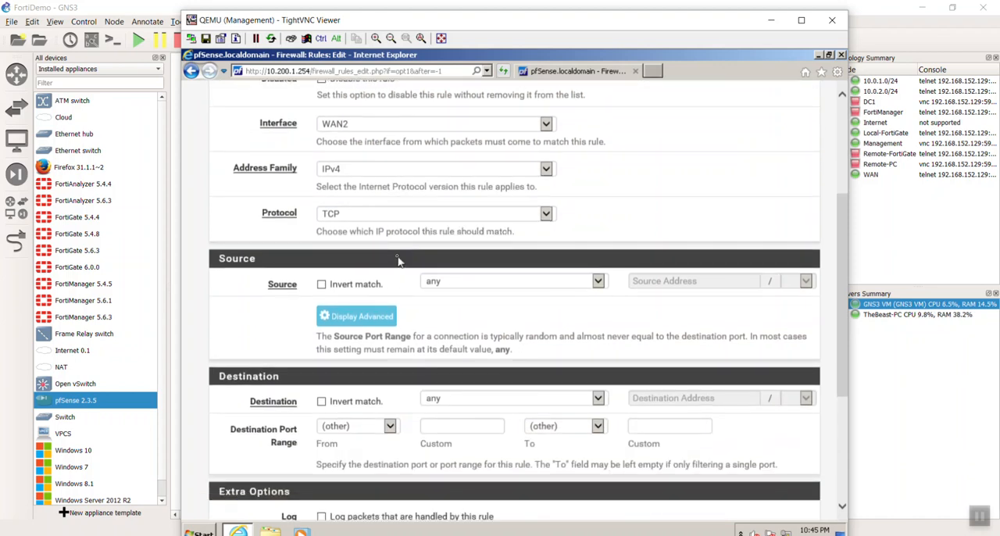
{"action": "scroll", "coordinate": [484, 326], "scroll_direction": "down", "scroll_amount": 1}
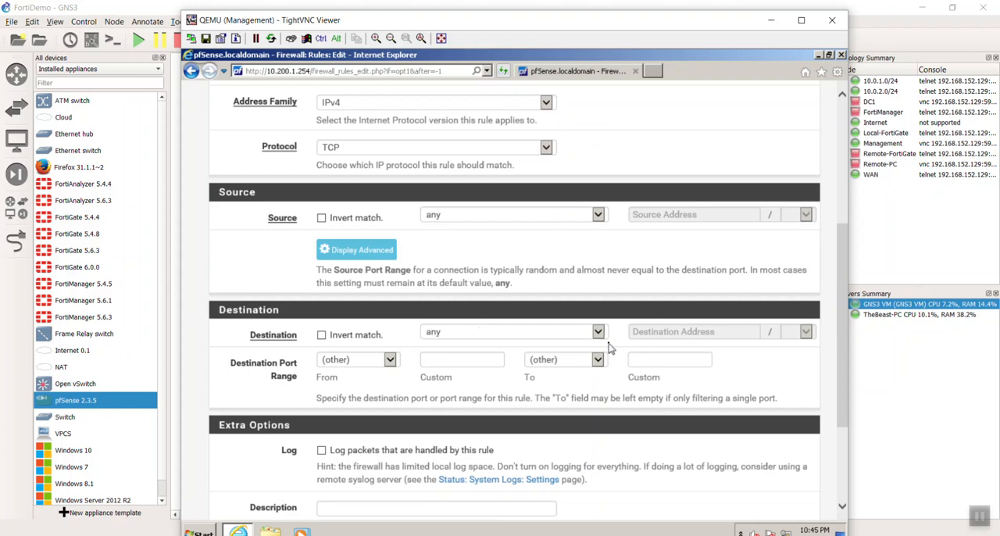
{"action": "scroll", "coordinate": [610, 349], "scroll_direction": "down", "scroll_amount": 2}
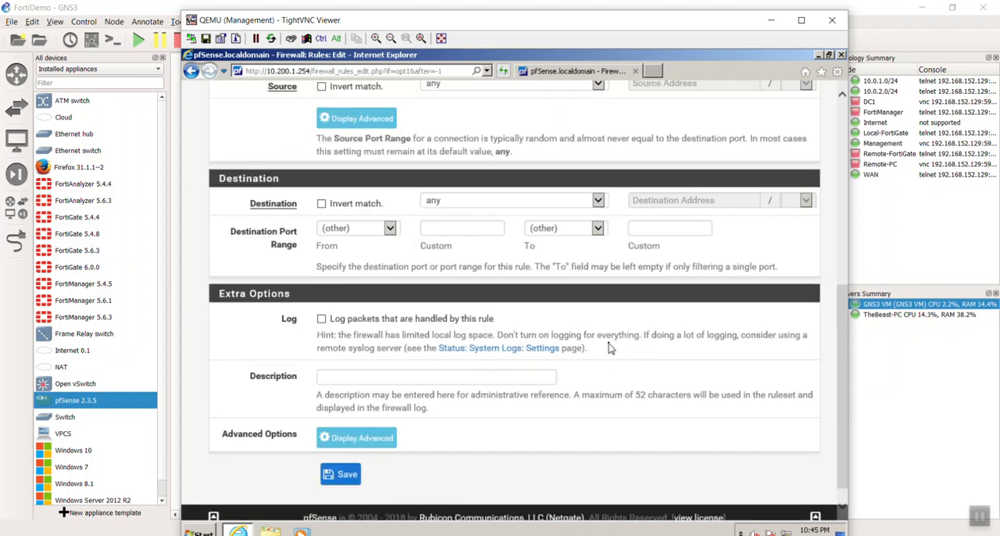
{"action": "scroll", "coordinate": [611, 354], "scroll_direction": "up", "scroll_amount": 6}
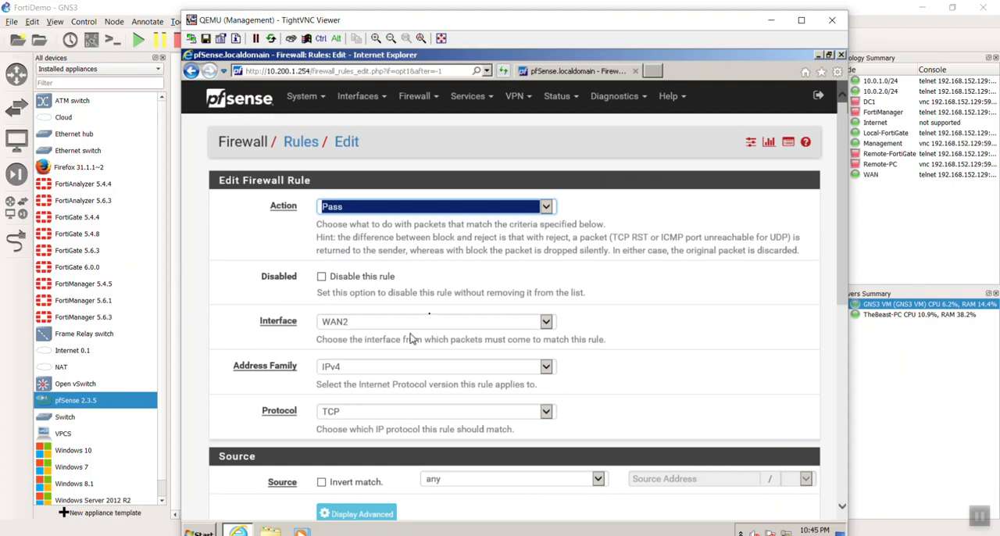
Keep the WAN2 rule as an IPv4 TCP pass rule with source and destination any, and save it.
{"action": "scroll", "coordinate": [497, 389], "scroll_direction": "down", "scroll_amount": 1}
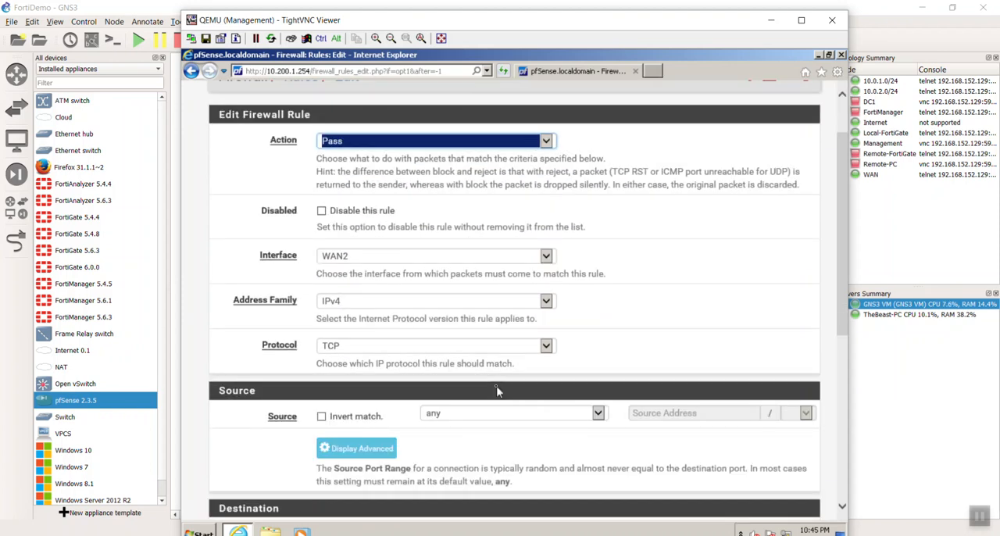
{"action": "scroll", "coordinate": [497, 391], "scroll_direction": "down", "scroll_amount": 1}
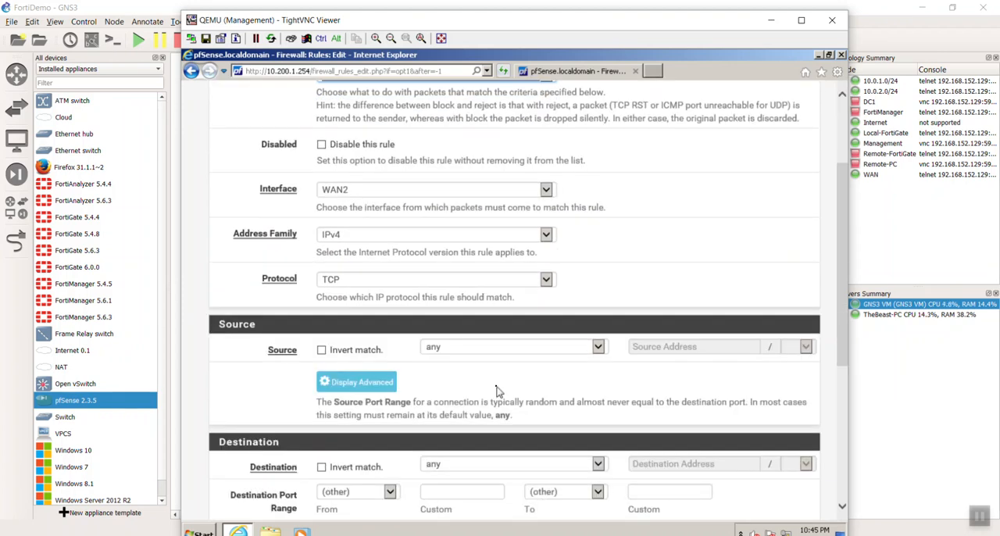
{"action": "scroll", "coordinate": [526, 475], "scroll_direction": "down", "scroll_amount": 1}
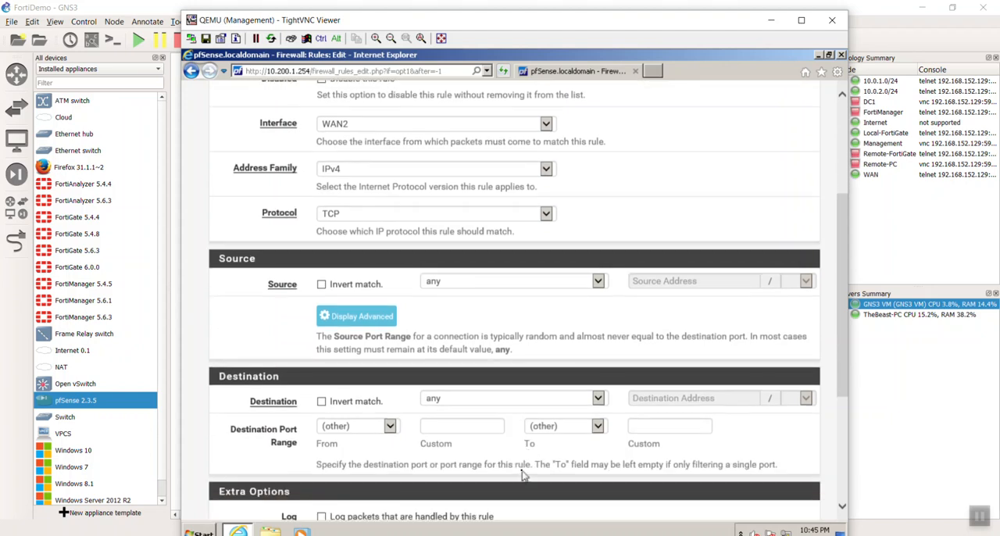
{"action": "left_click", "coordinate": [594, 400]}
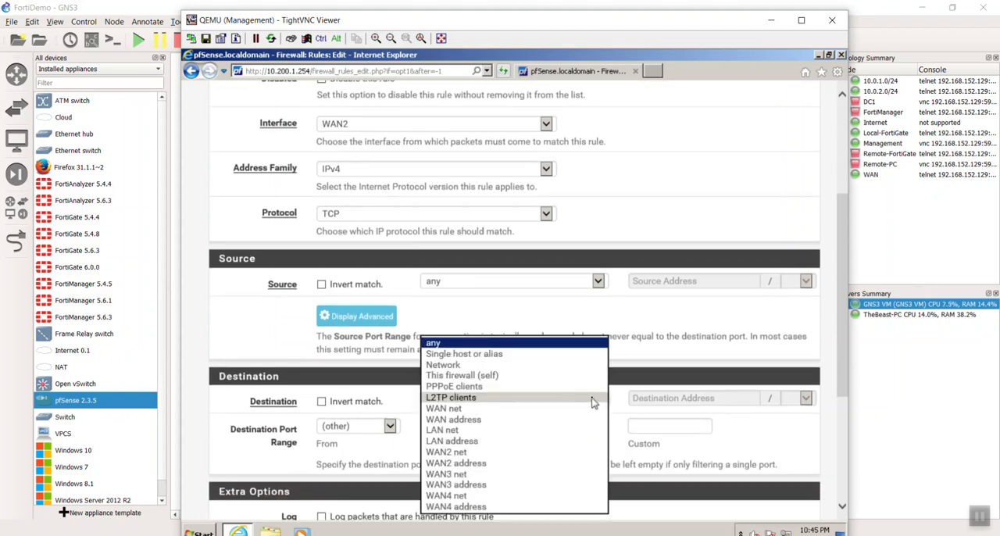
{"action": "left_click", "coordinate": [579, 348]}
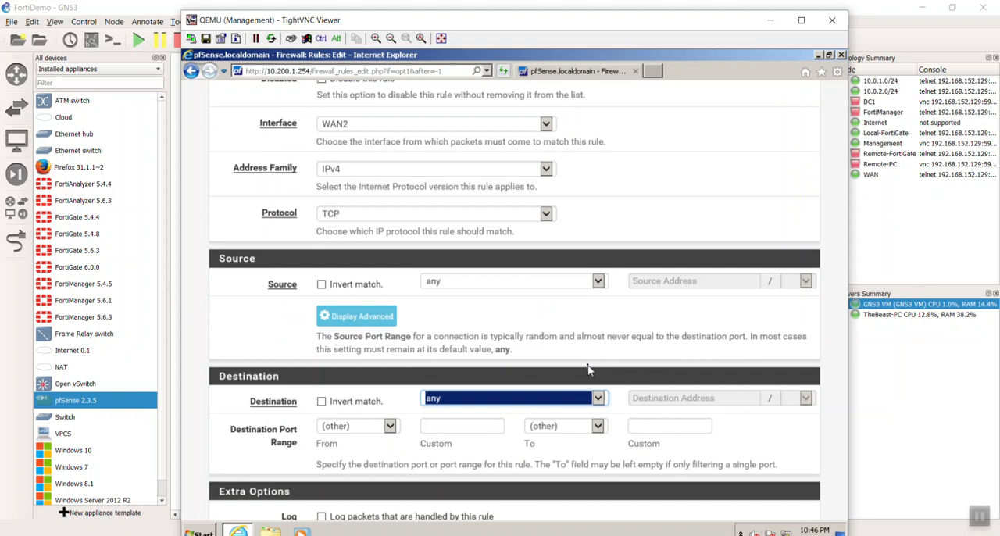
{"action": "scroll", "coordinate": [587, 369], "scroll_direction": "down", "scroll_amount": 3}
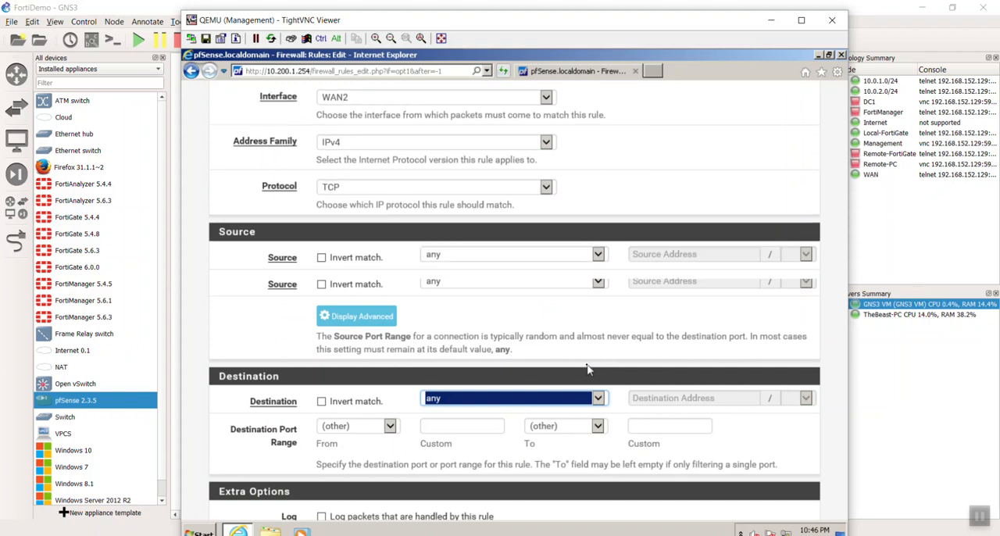
{"action": "left_click", "coordinate": [346, 474]}
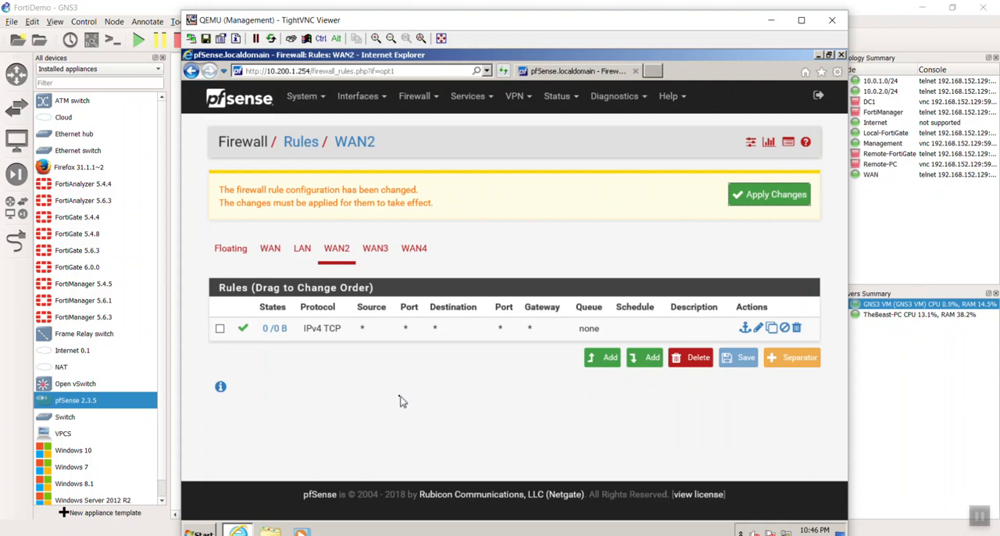
Add a pass rule to the WAN3 interface for IPv4 TCP from any source to any destination, and save it.
{"action": "left_click", "coordinate": [375, 249]}
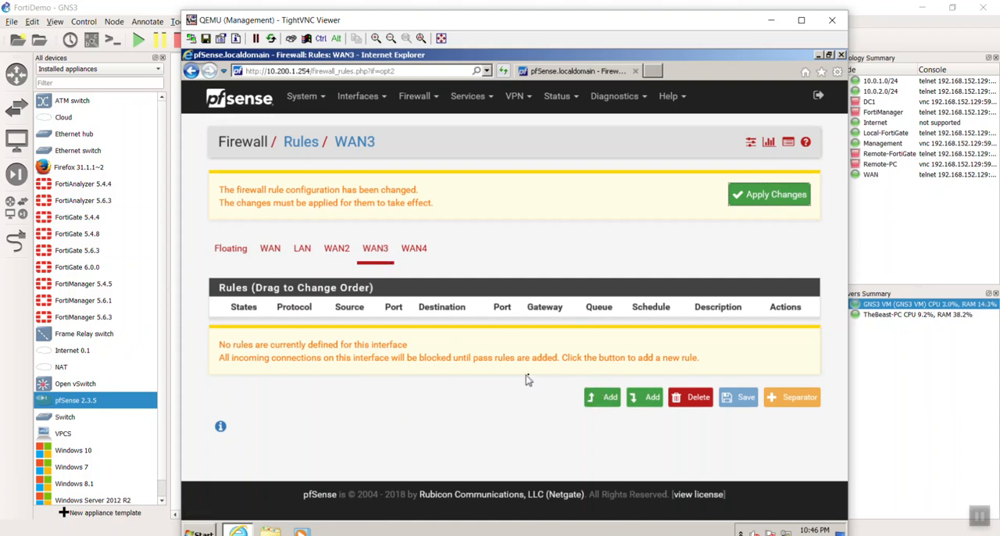
{"action": "left_click", "coordinate": [606, 400]}
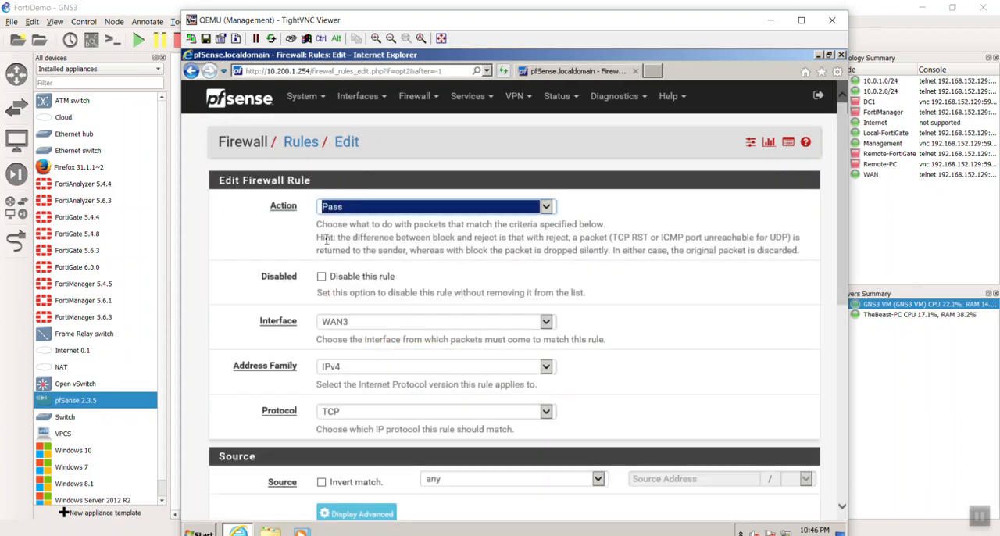
{"action": "scroll", "coordinate": [391, 376], "scroll_direction": "down", "scroll_amount": 3}
{"action": "scroll", "coordinate": [391, 375], "scroll_direction": "down", "scroll_amount": 3}
{"action": "left_click", "coordinate": [340, 451]}
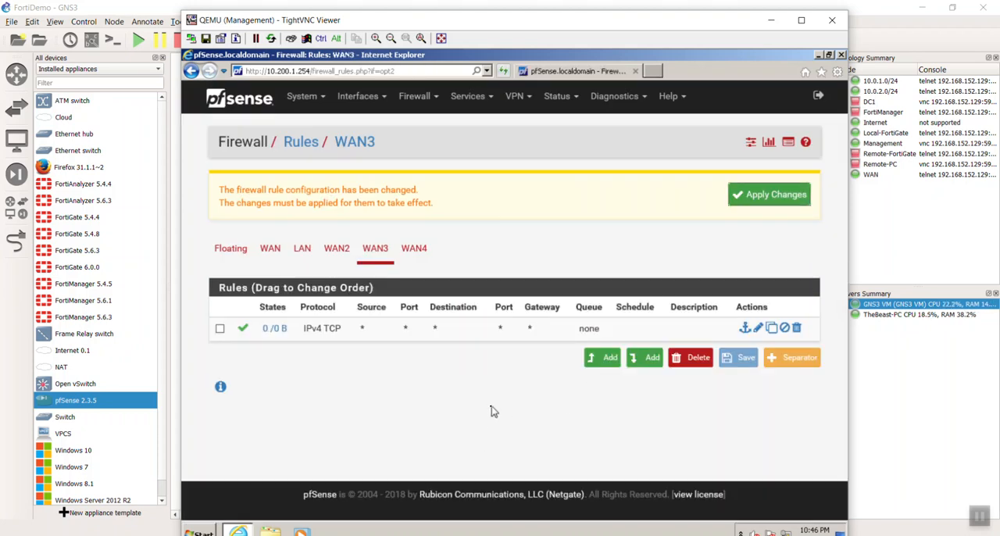
Add an IPv4 TCP pass rule from any to any on the WAN4 interface, save it and apply the firewall changes.
{"action": "left_click", "coordinate": [414, 249]}
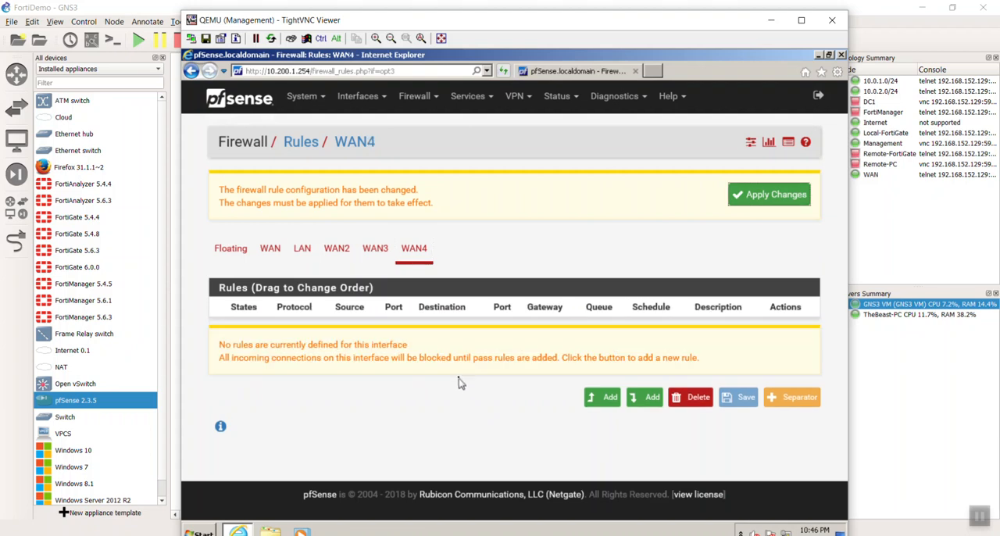
{"action": "left_click", "coordinate": [602, 397]}
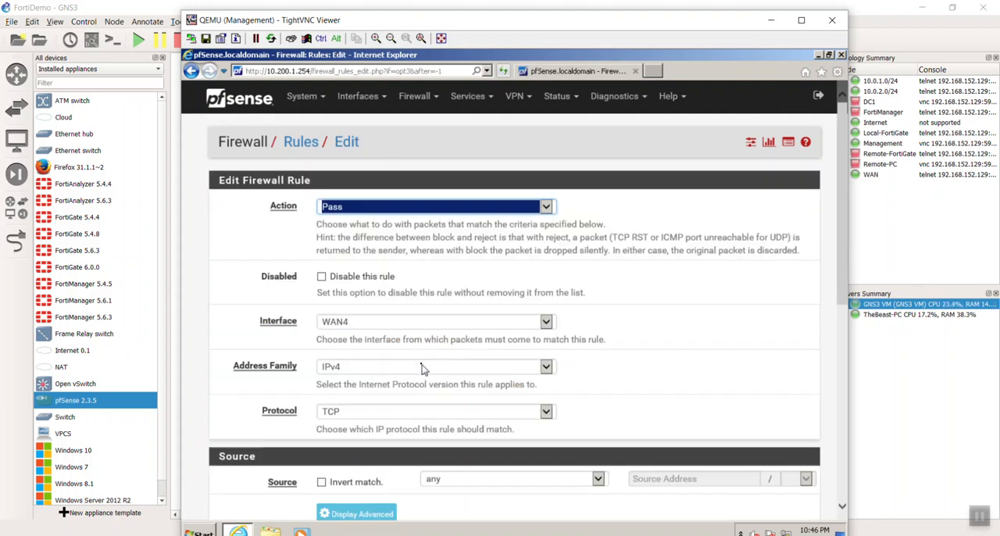
{"action": "scroll", "coordinate": [420, 369], "scroll_direction": "down", "scroll_amount": 5}
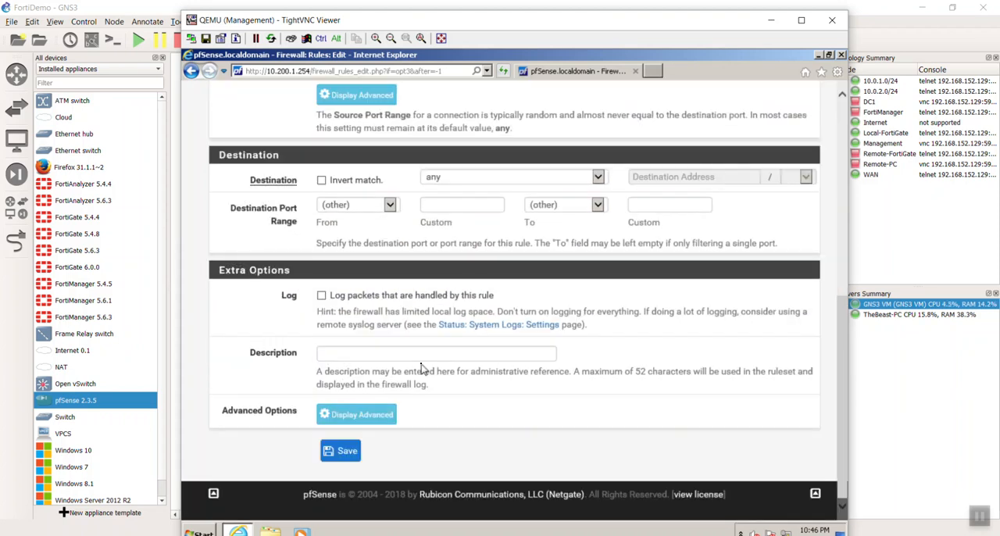
{"action": "left_click", "coordinate": [341, 451]}
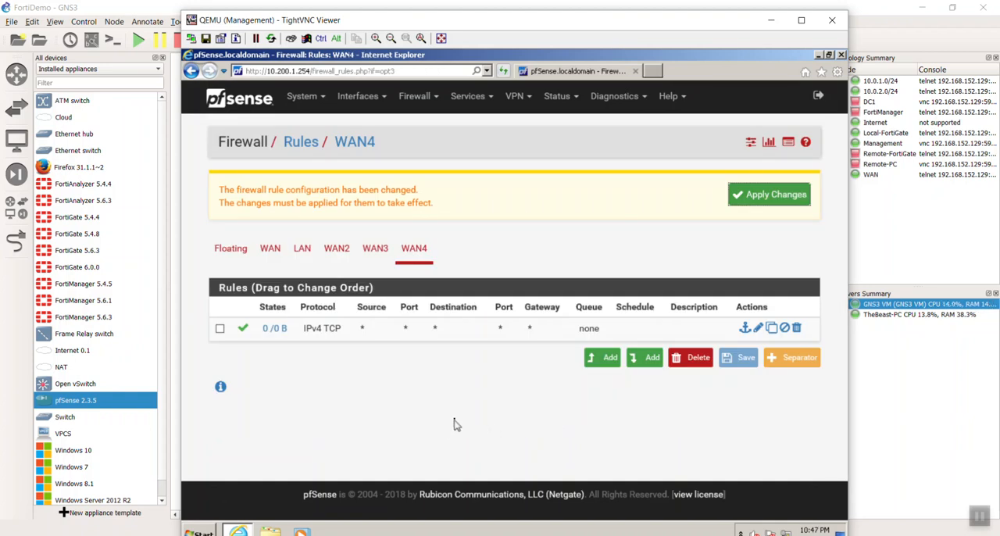
{"action": "left_click", "coordinate": [749, 200]}
Compare the new WAN3 rule with the default rules of the LAN interface.
{"action": "left_click", "coordinate": [375, 248]}
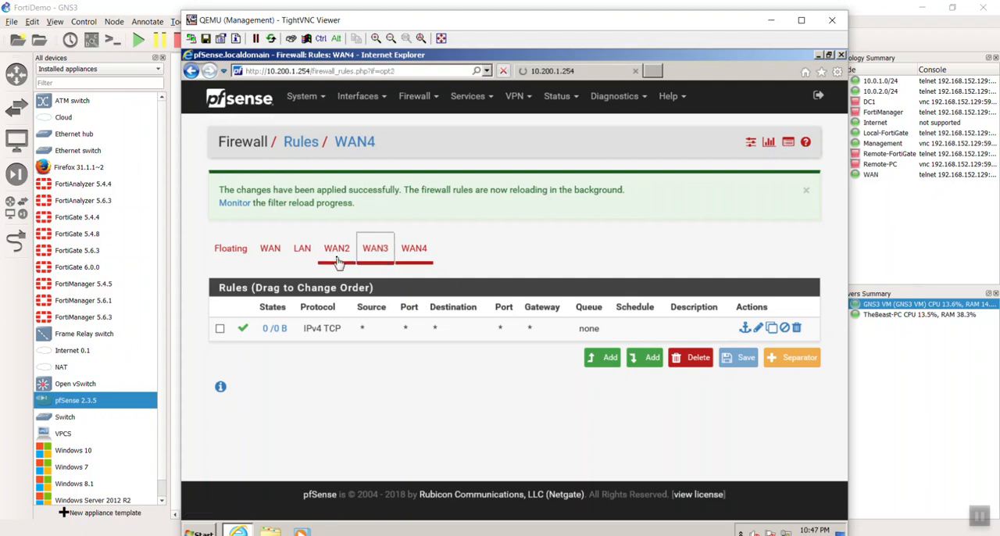
{"action": "left_click", "coordinate": [337, 189]}
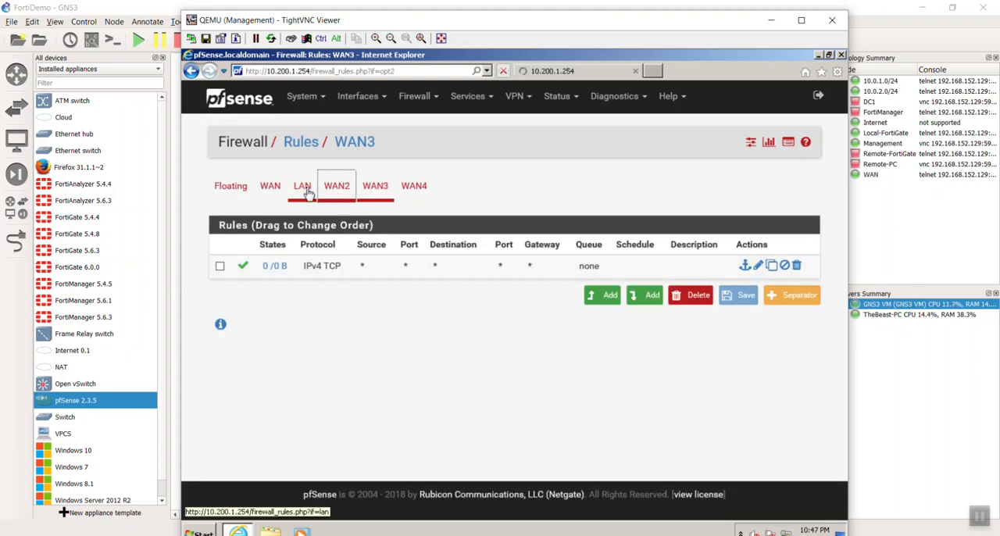
{"action": "left_click", "coordinate": [306, 193]}
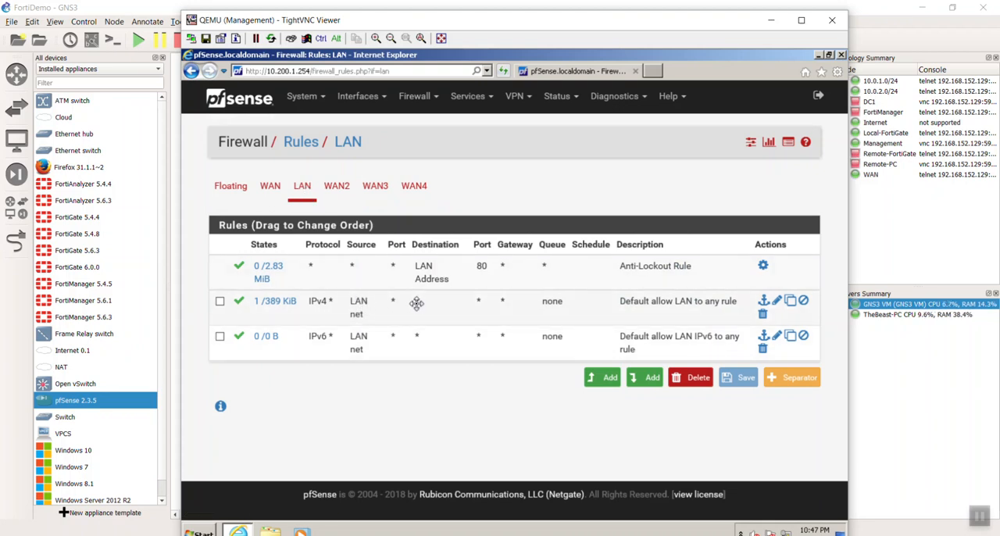
Set the protocol of the WAN2 firewall rule to Any, and save and apply the change.
{"action": "left_click", "coordinate": [341, 184]}
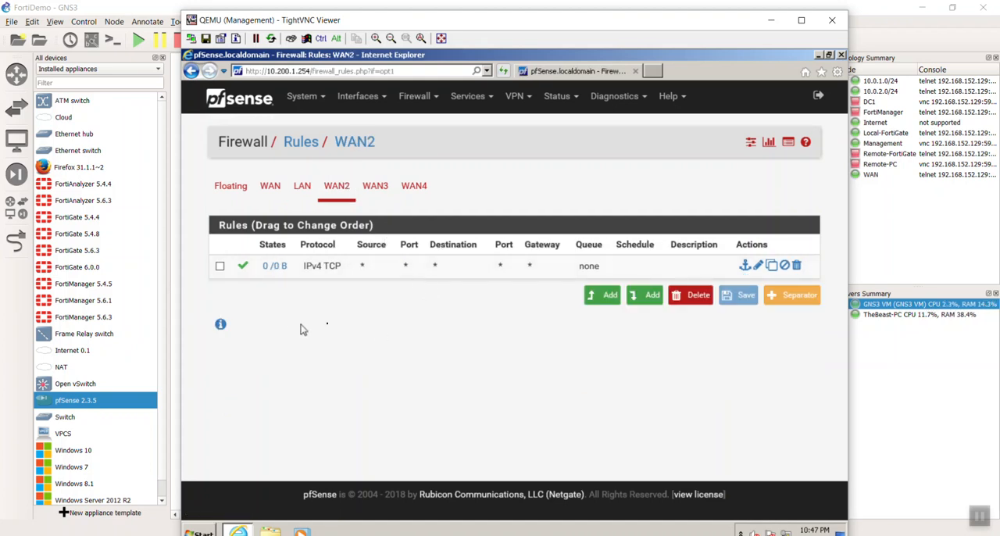
{"action": "left_click", "coordinate": [312, 265]}
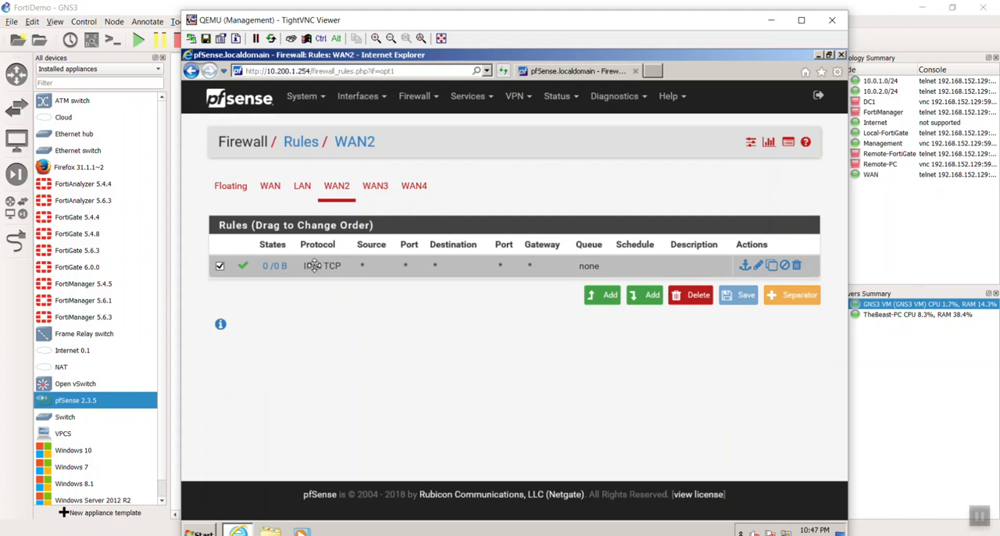
{"action": "double_click", "coordinate": [312, 265]}
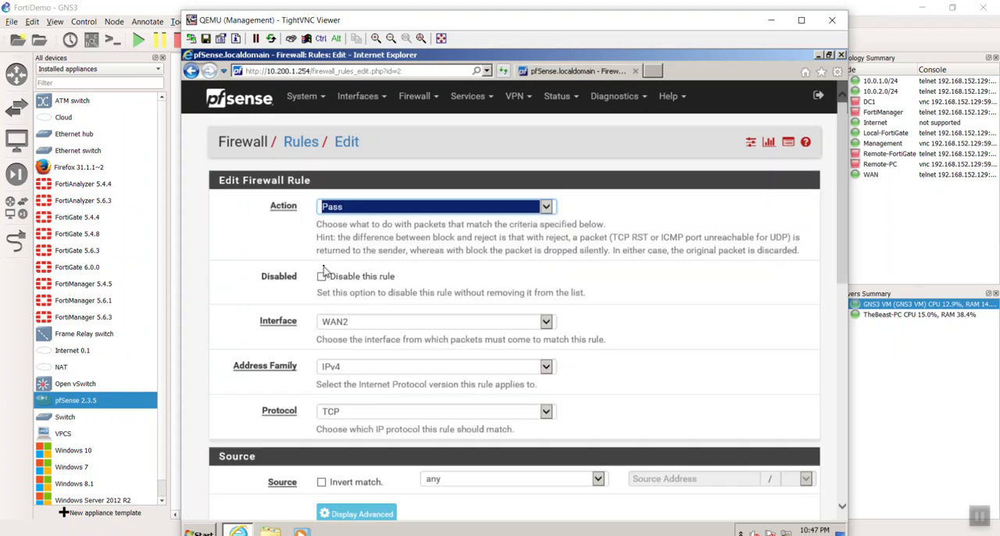
{"action": "scroll", "coordinate": [493, 365], "scroll_direction": "down", "scroll_amount": 1}
{"action": "left_click", "coordinate": [480, 345]}
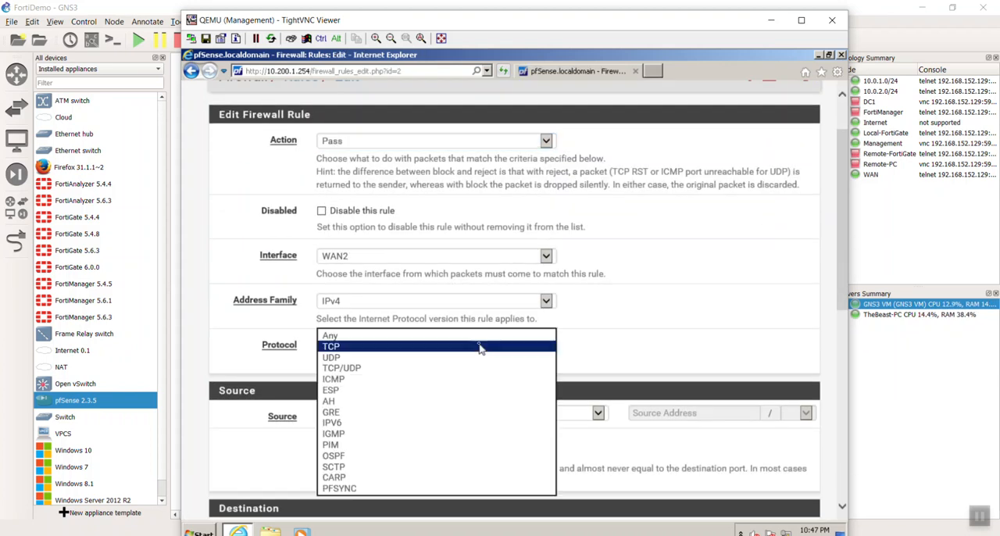
{"action": "left_click", "coordinate": [479, 336]}
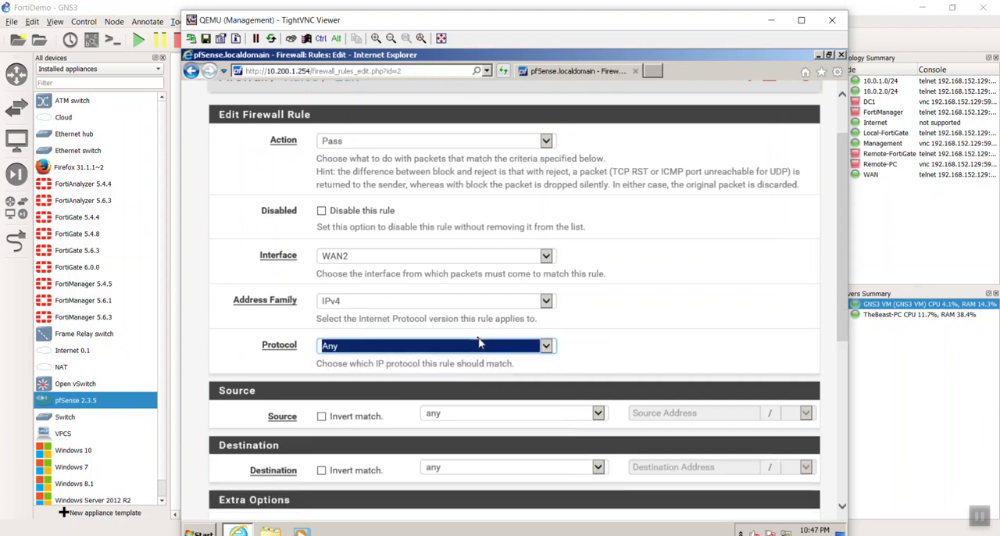
{"action": "scroll", "coordinate": [604, 356], "scroll_direction": "down", "scroll_amount": 5}
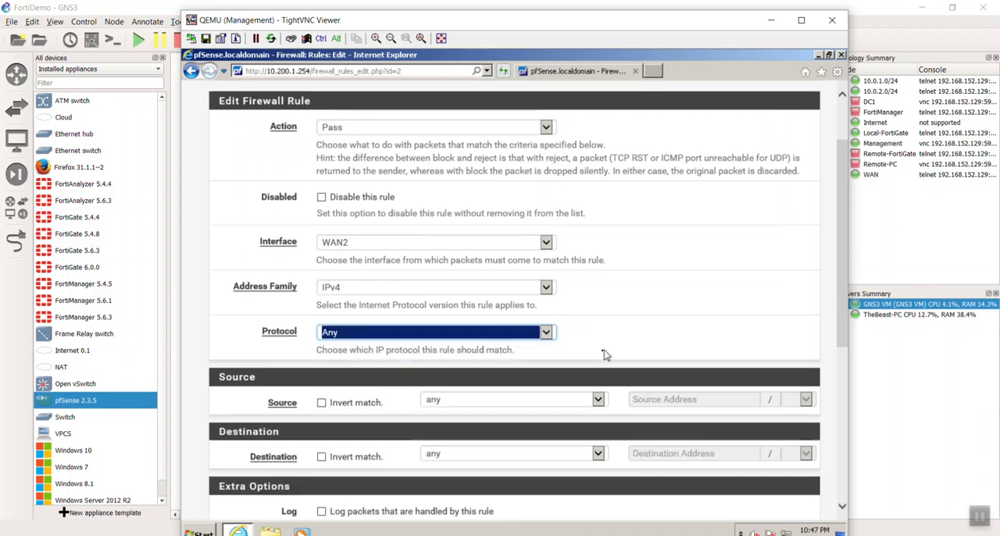
{"action": "left_click", "coordinate": [355, 446]}
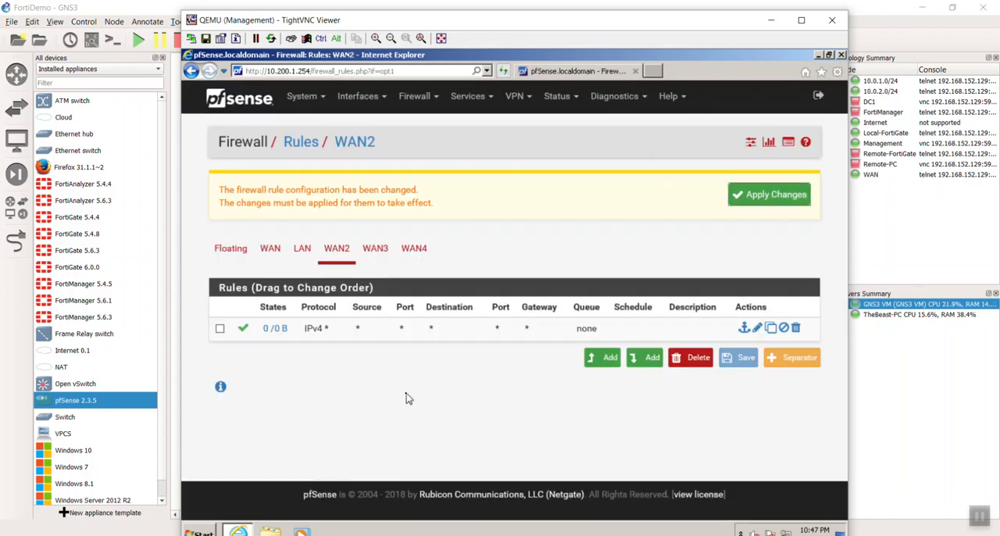
{"action": "left_click", "coordinate": [754, 197]}
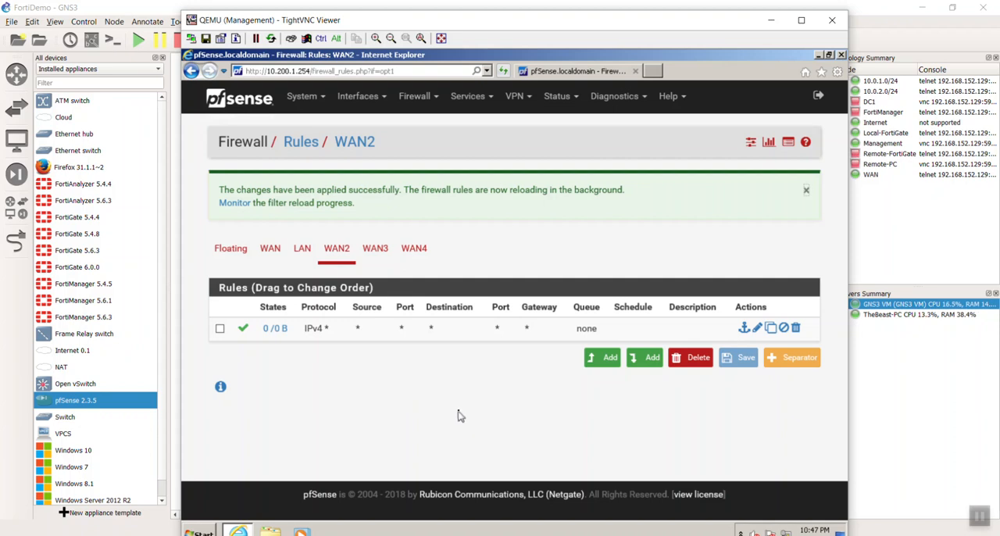
Set the protocol of the WAN3 firewall rule to Any and save the rule.
{"action": "left_click", "coordinate": [375, 250]}
{"action": "double_click", "coordinate": [323, 266]}
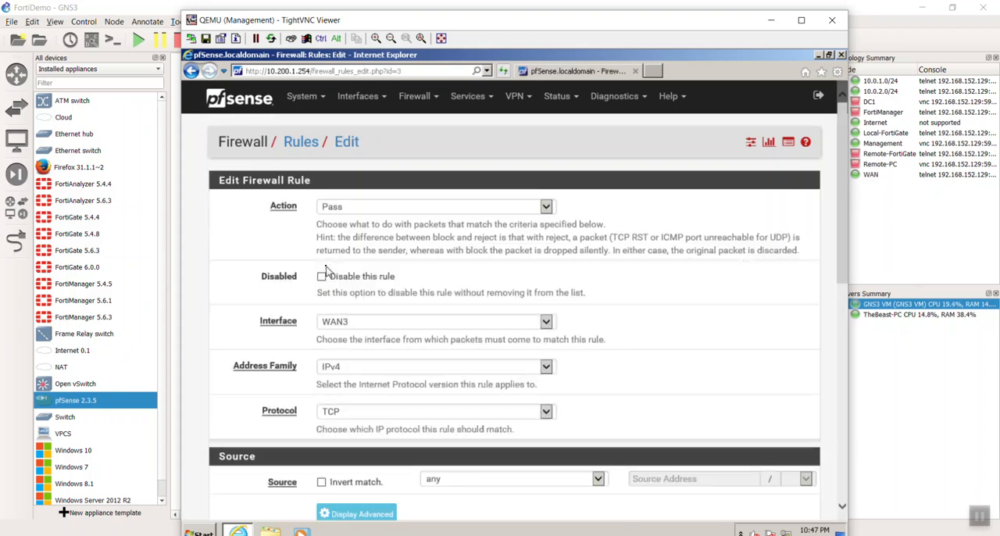
{"action": "scroll", "coordinate": [414, 332], "scroll_direction": "down", "scroll_amount": 4}
{"action": "scroll", "coordinate": [408, 348], "scroll_direction": "up", "scroll_amount": 3}
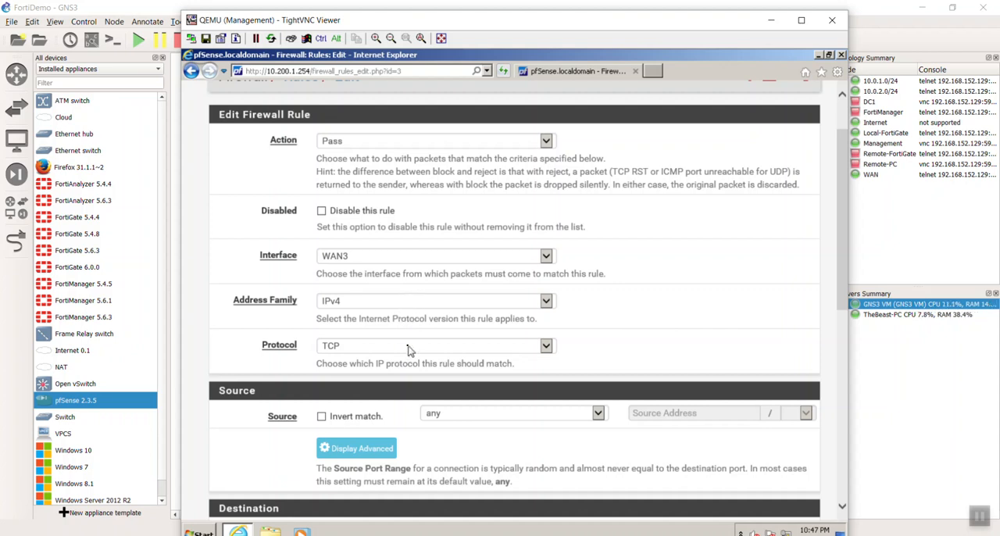
{"action": "left_click", "coordinate": [407, 350]}
{"action": "left_click", "coordinate": [410, 331]}
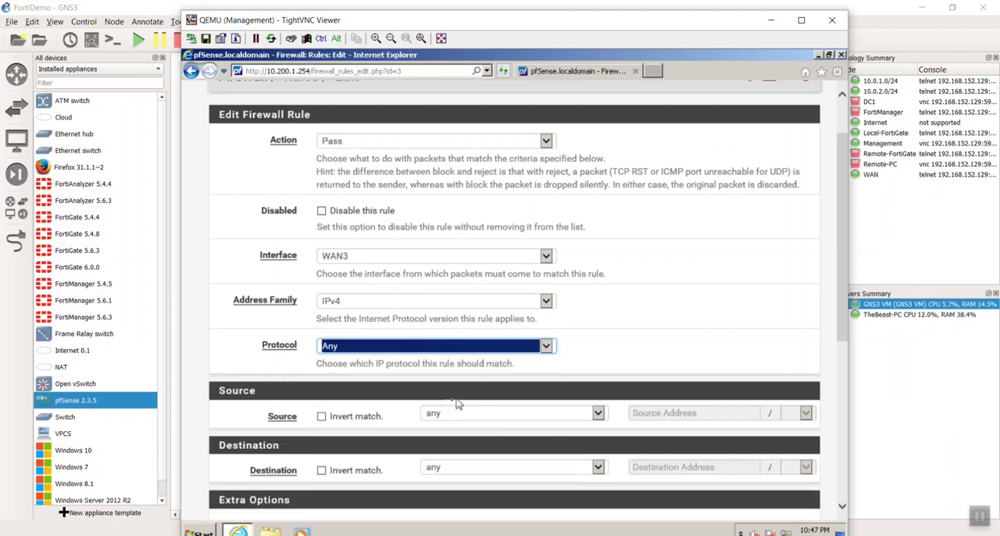
{"action": "scroll", "coordinate": [453, 436], "scroll_direction": "down", "scroll_amount": 3}
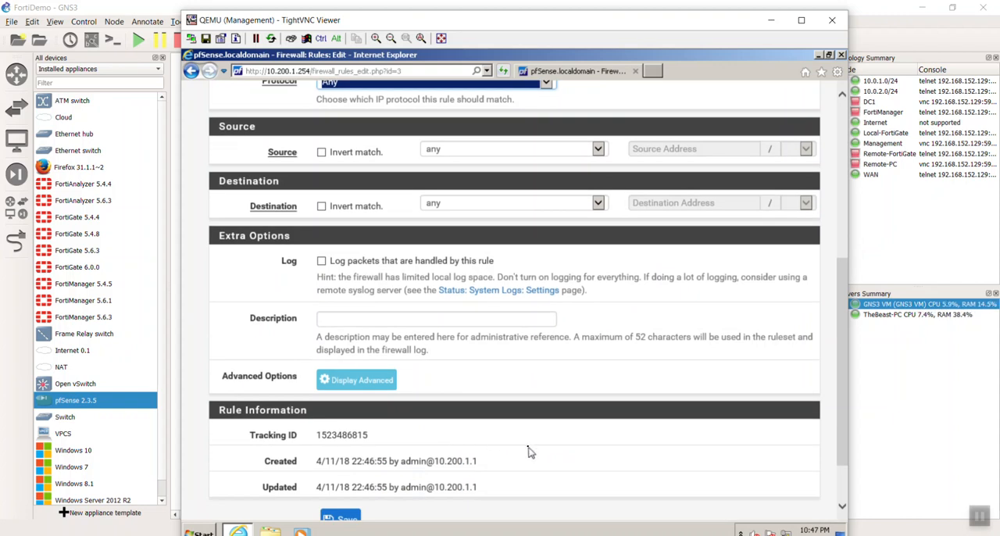
{"action": "scroll", "coordinate": [528, 451], "scroll_direction": "down", "scroll_amount": 1}
{"action": "left_click", "coordinate": [350, 453]}
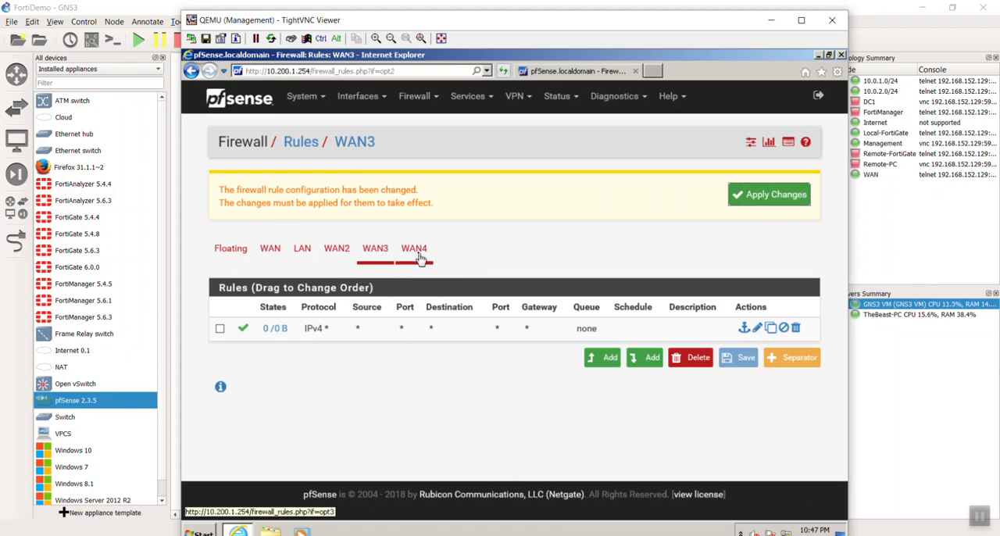
Set the protocol of the WAN4 firewall rule to Any and save the rule.
{"action": "left_click", "coordinate": [418, 257]}
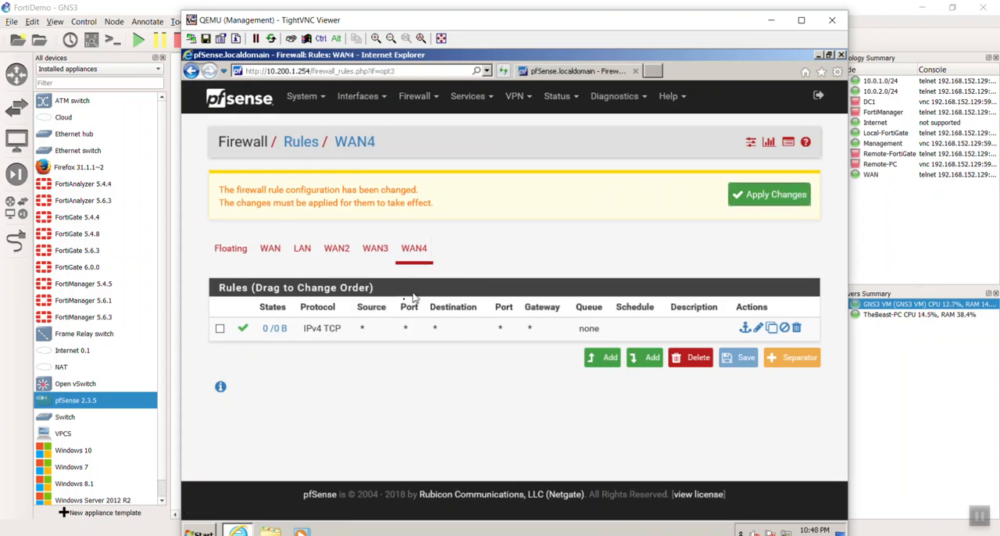
{"action": "left_click", "coordinate": [395, 258]}
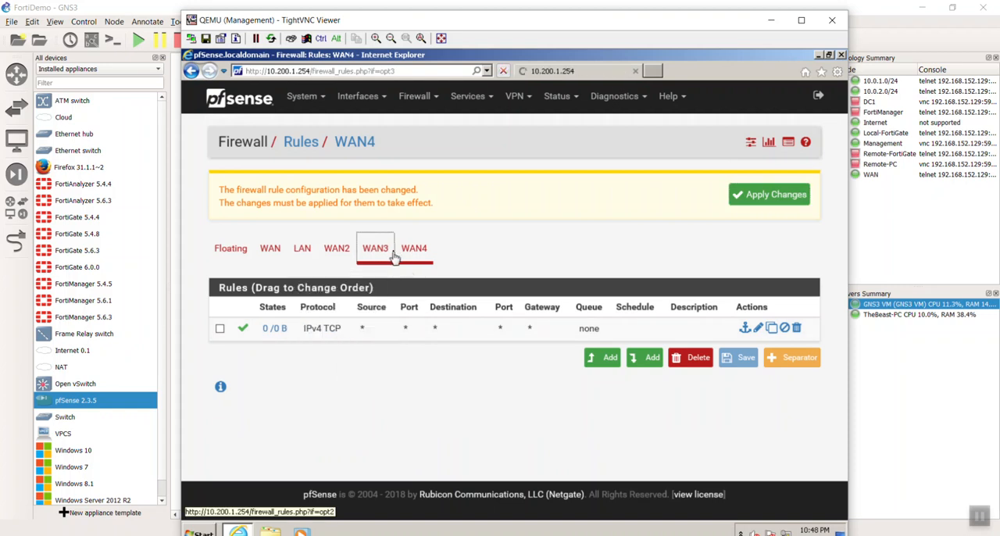
{"action": "left_click", "coordinate": [412, 251]}
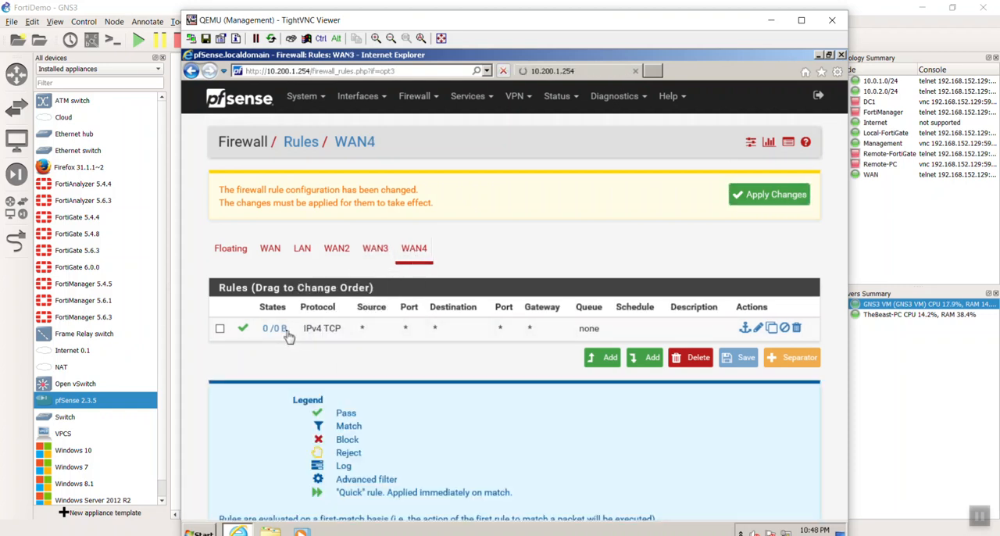
{"action": "double_click", "coordinate": [289, 332]}
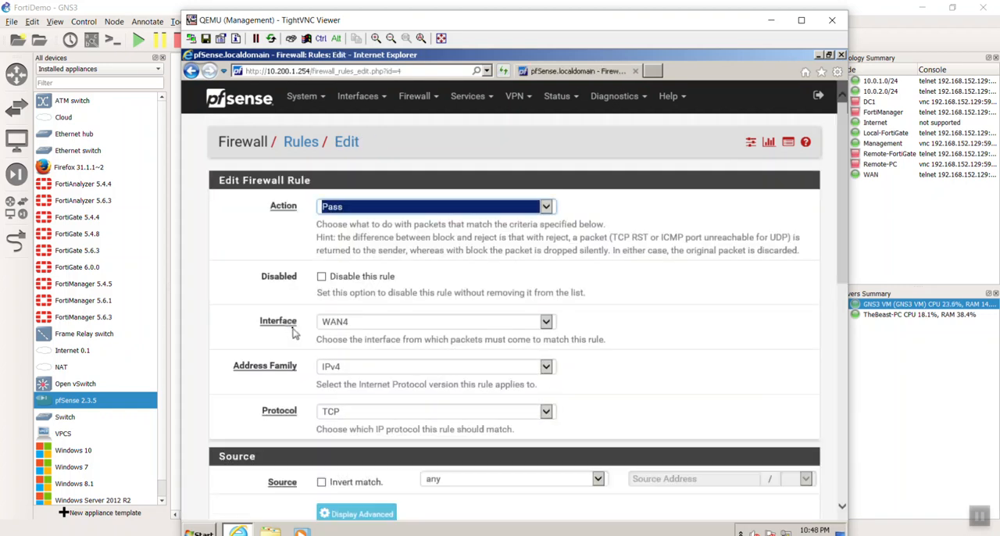
{"action": "scroll", "coordinate": [285, 372], "scroll_direction": "down", "scroll_amount": 3}
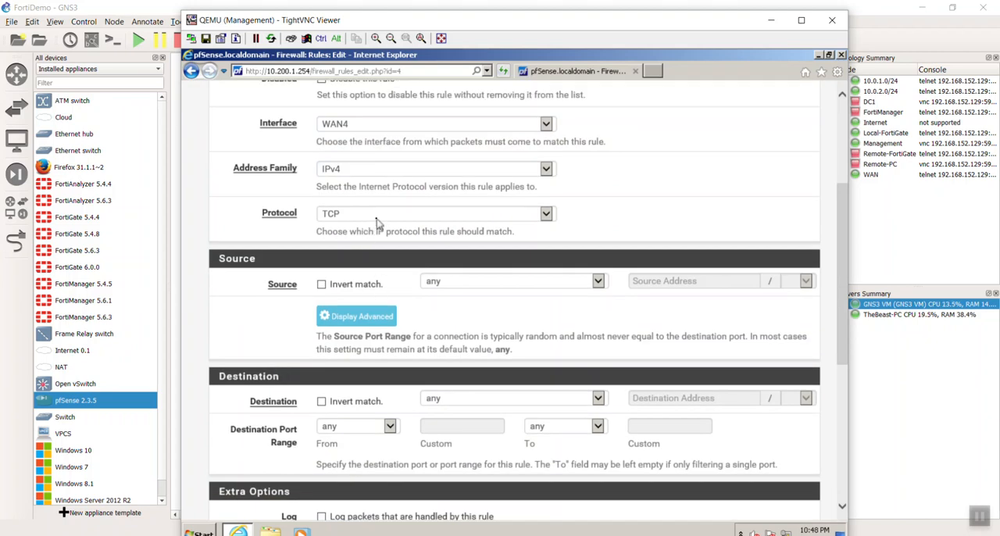
{"action": "left_click", "coordinate": [377, 219]}
{"action": "left_click", "coordinate": [380, 205]}
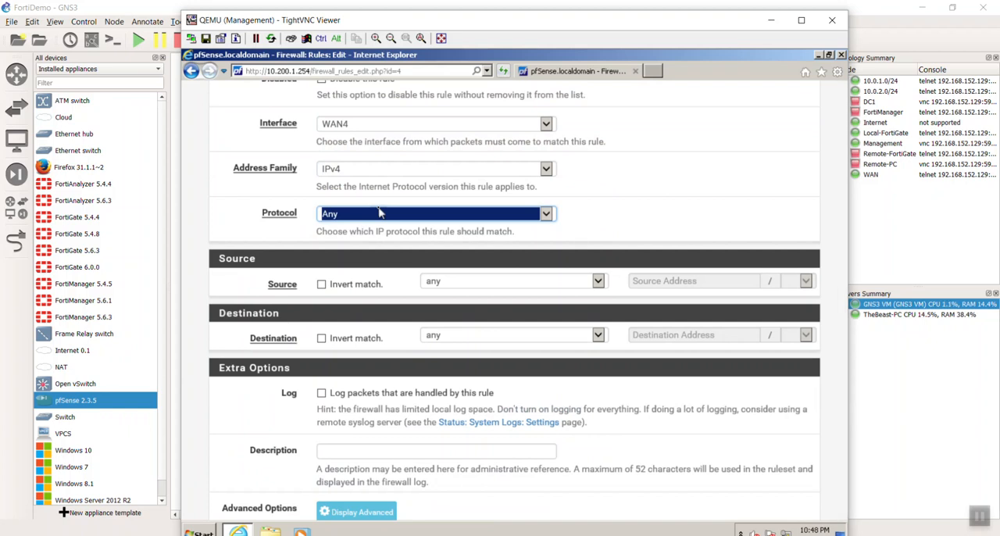
{"action": "scroll", "coordinate": [390, 227], "scroll_direction": "down", "scroll_amount": 3}
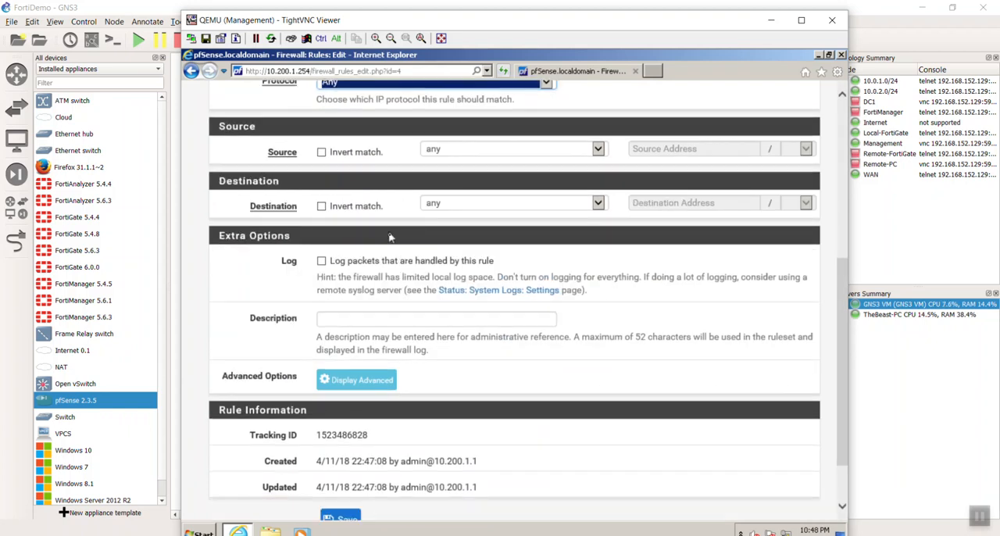
{"action": "scroll", "coordinate": [484, 332], "scroll_direction": "down", "scroll_amount": 2}
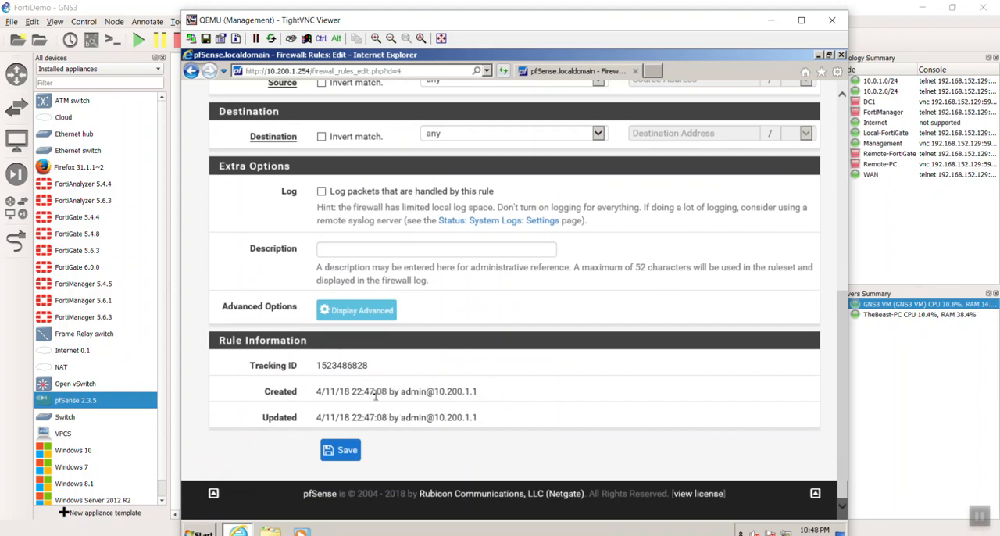
{"action": "left_click", "coordinate": [346, 452]}
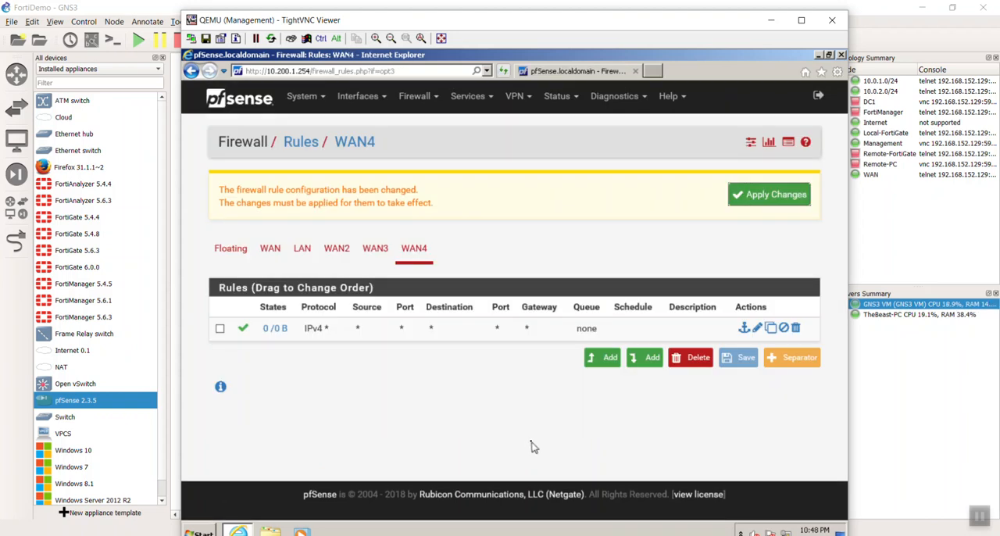
Add an IPv4 TCP pass rule from any to any on the WAN interface, save it and apply all pending firewall changes.
{"action": "left_click", "coordinate": [272, 251]}
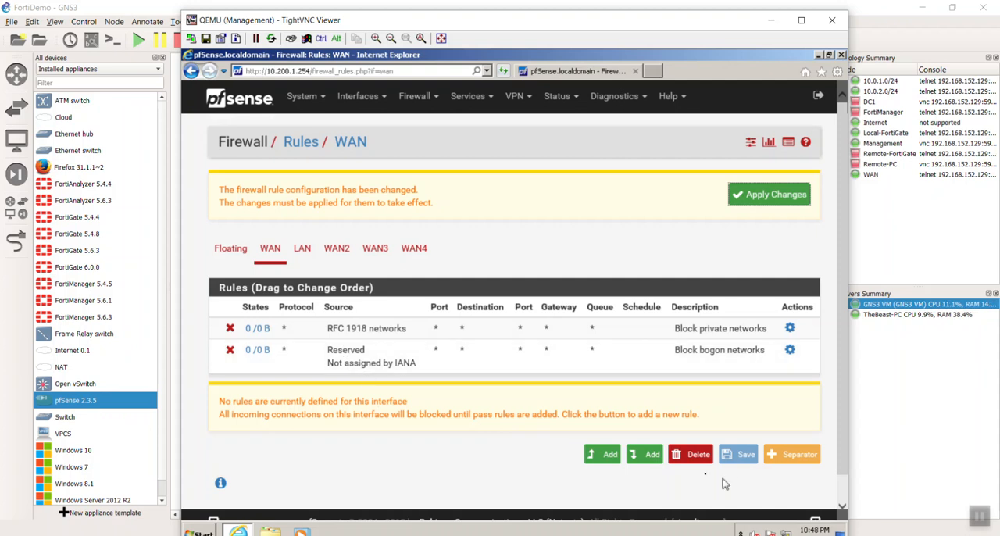
{"action": "left_click", "coordinate": [588, 456]}
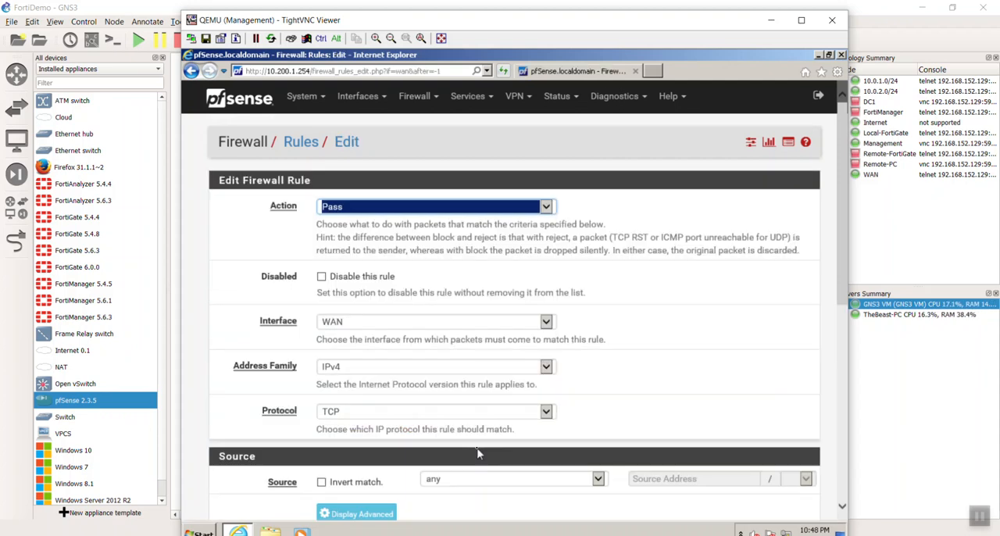
{"action": "scroll", "coordinate": [438, 486], "scroll_direction": "down", "scroll_amount": 5}
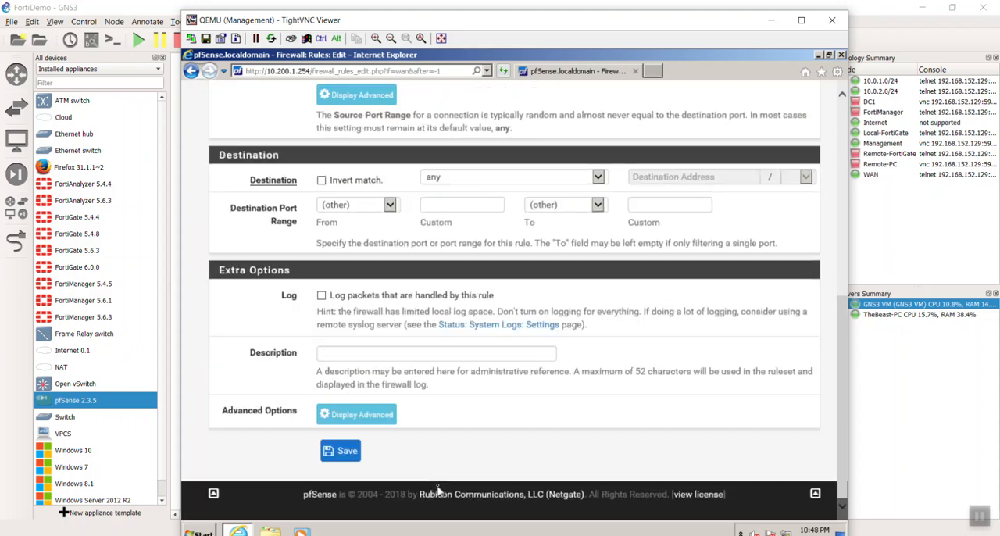
{"action": "left_click", "coordinate": [344, 452]}
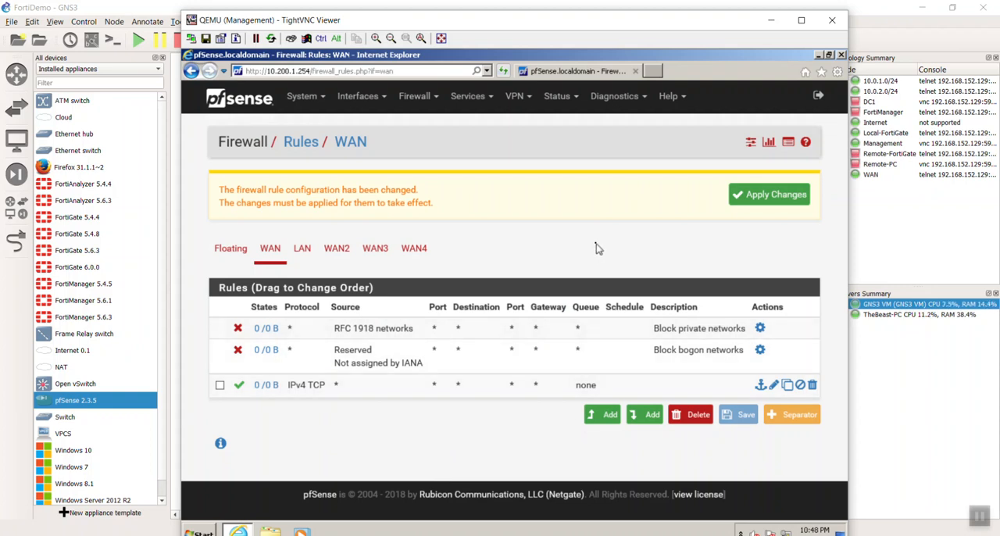
{"action": "left_click", "coordinate": [336, 249]}
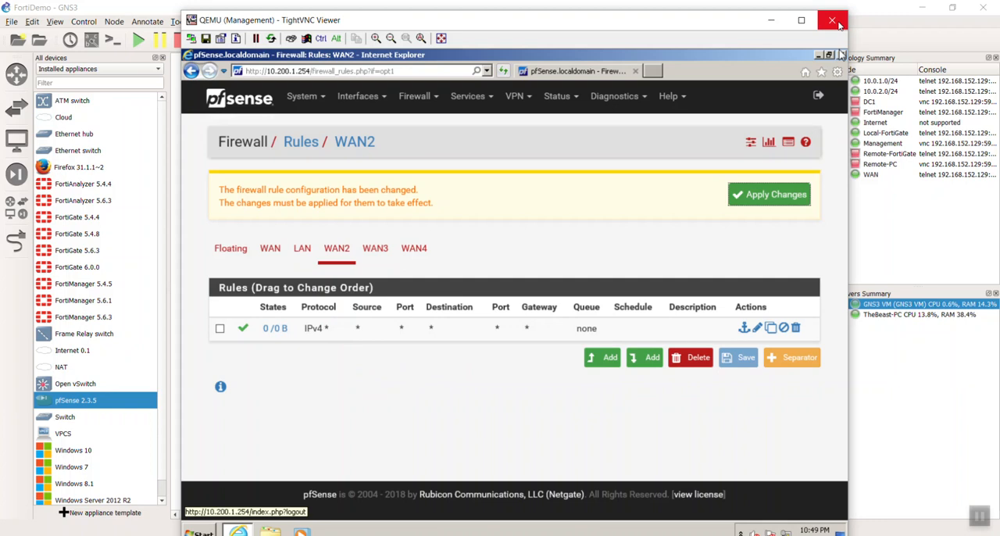
{"action": "left_click", "coordinate": [787, 195]}
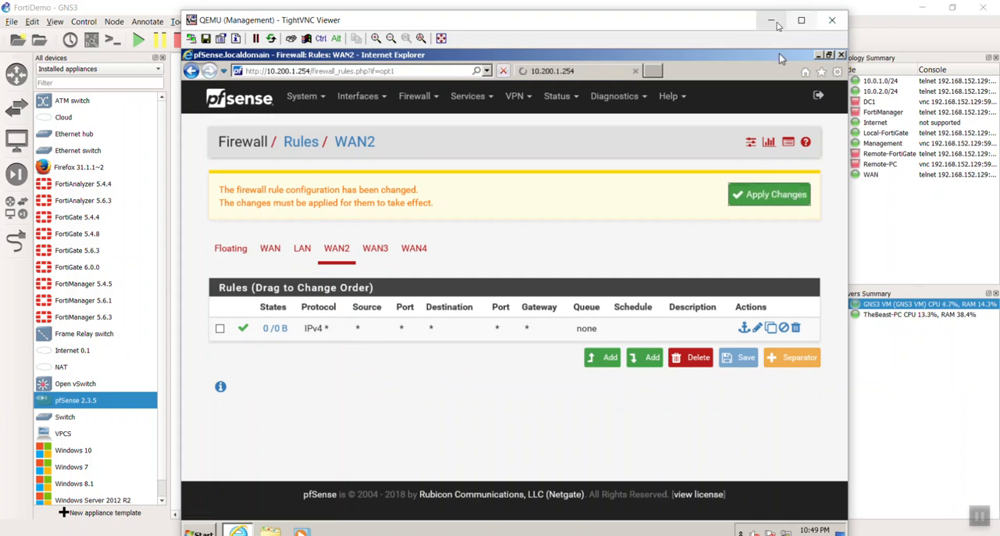
Open a command prompt on the Management PC and ping 10.200.1.254.
{"action": "left_click", "coordinate": [200, 532]}
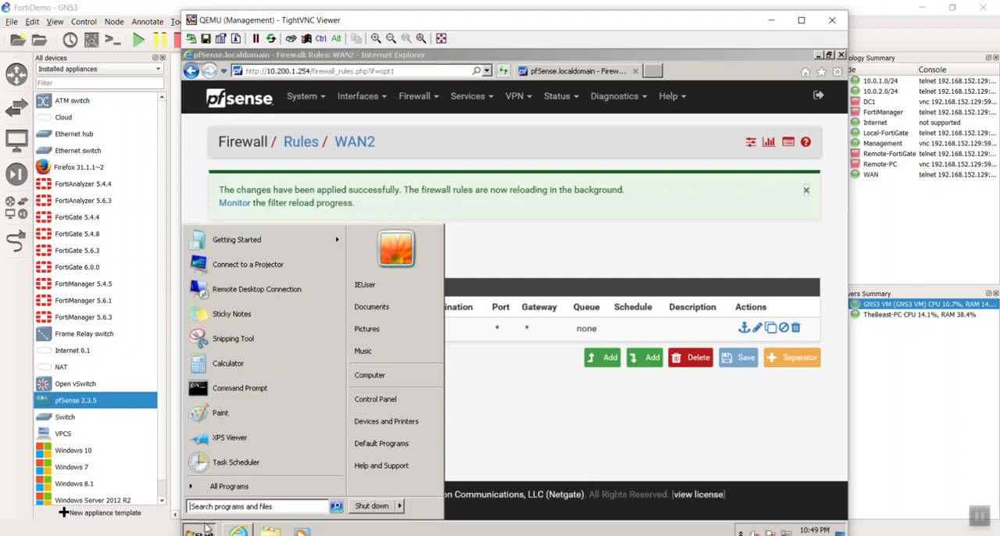
{"action": "type", "text": "cmd"}
{"action": "key", "text": "Return"}
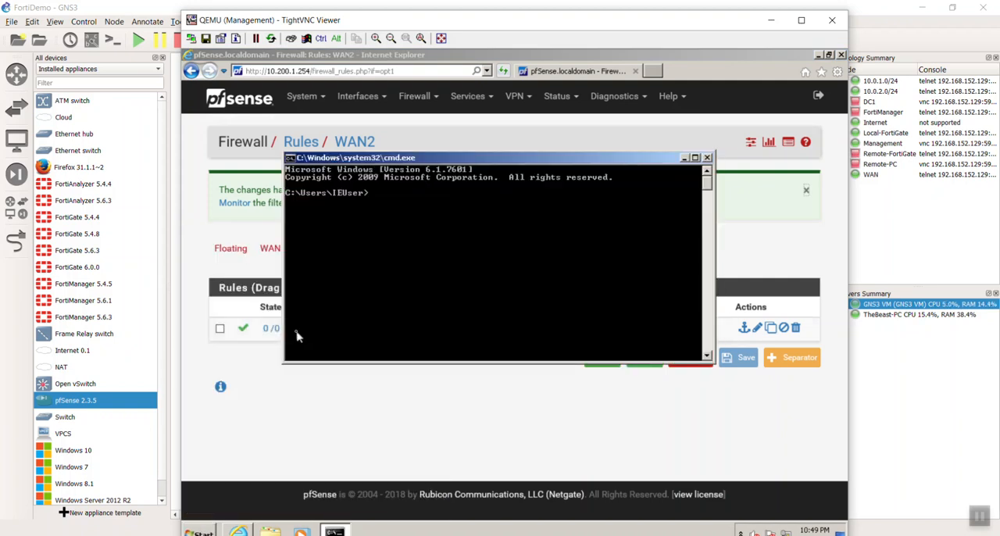
{"action": "type", "text": "ping 10.200.1.254"}
{"action": "key", "text": "Return"}
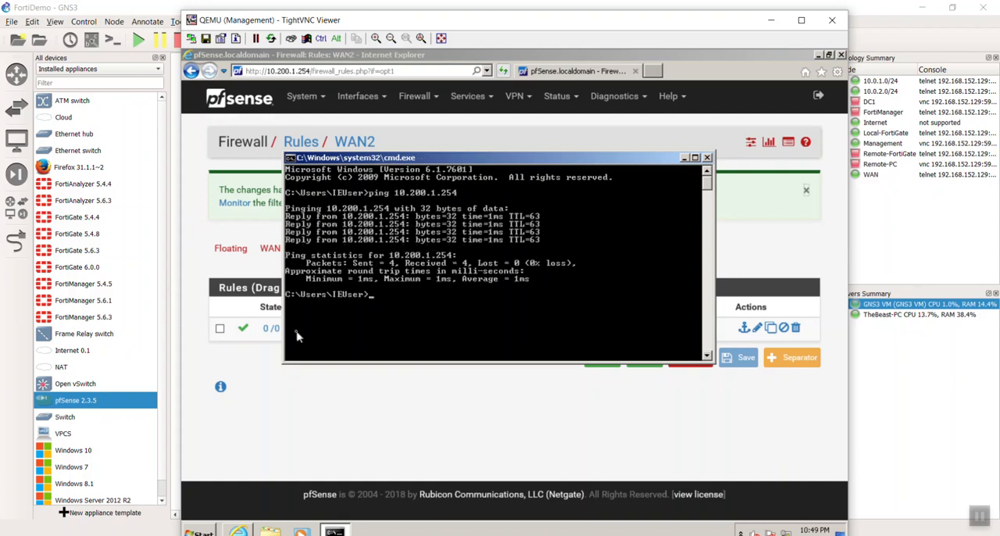
Ping 10.200.2.254 from the Management PC.
{"action": "key", "text": "Up"}
{"action": "key", "text": "BackSpace"}
{"action": "key", "text": "BackSpace"}
{"action": "key", "text": "BackSpace"}
{"action": "key", "text": "BackSpace"}
{"action": "key", "text": "BackSpace"}
{"action": "type", "text": "2.254"}
{"action": "key", "text": "Return"}
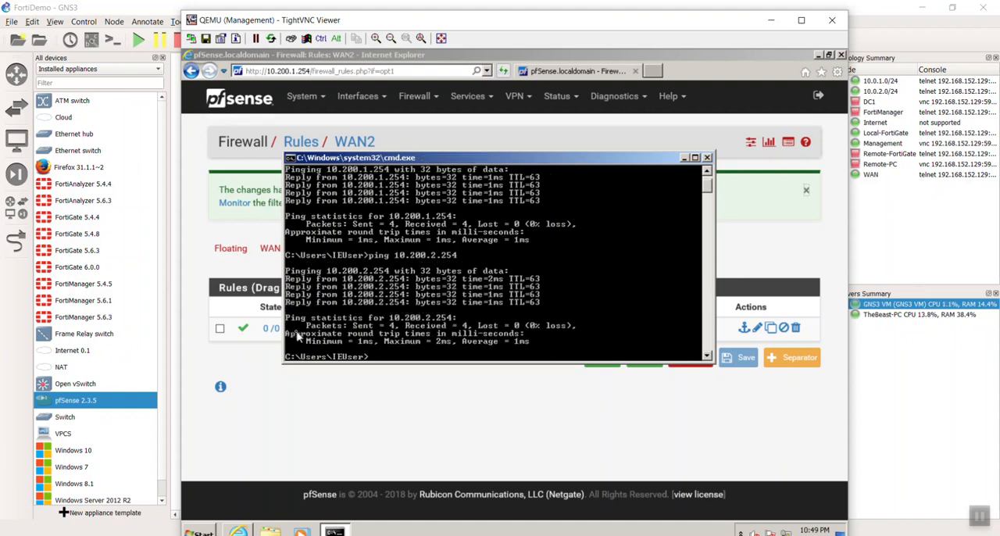
Ping 10.200.3.254 from the Management PC.
{"action": "key", "text": "Up"}
{"action": "key", "text": "BackSpace"}
{"action": "key", "text": "BackSpace"}
{"action": "key", "text": "BackSpace"}
{"action": "key", "text": "BackSpace"}
{"action": "key", "text": "BackSpace"}
{"action": "type", "text": "3.254"}
{"action": "key", "text": "Return"}
Switch to the GNS3 topology, start the Remote-FortiGate node and open its console.
{"action": "left_click", "coordinate": [890, 364]}
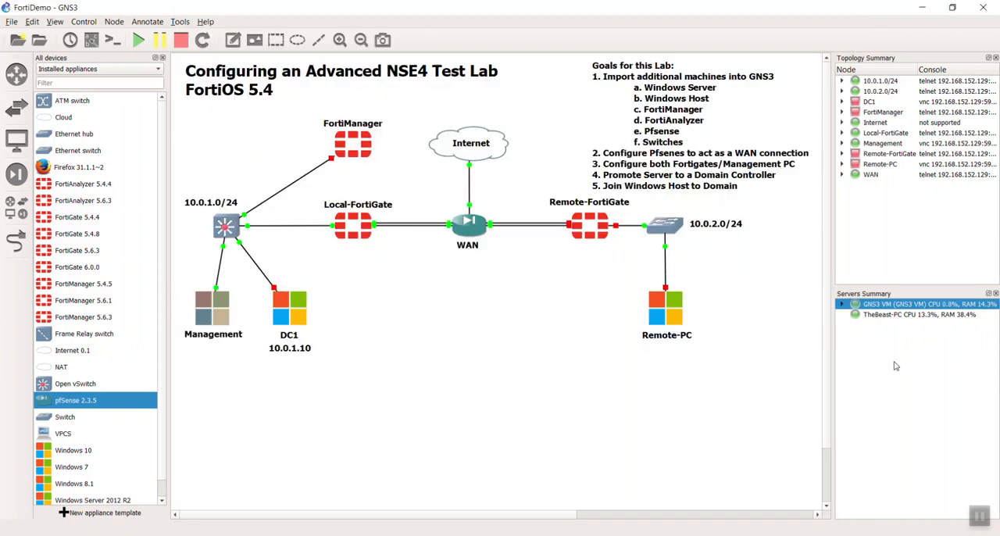
{"action": "right_click", "coordinate": [583, 227]}
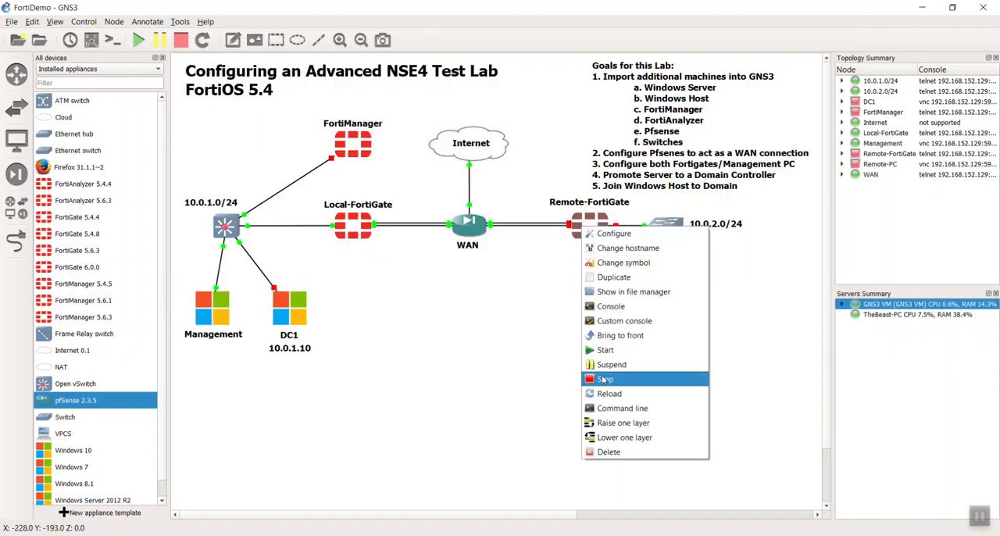
{"action": "left_click", "coordinate": [606, 352]}
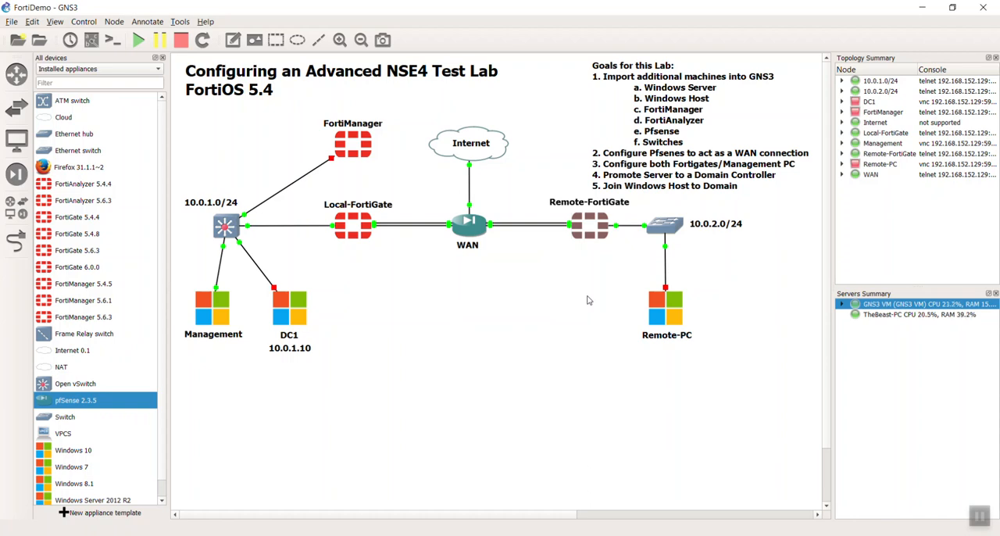
{"action": "double_click", "coordinate": [590, 232]}
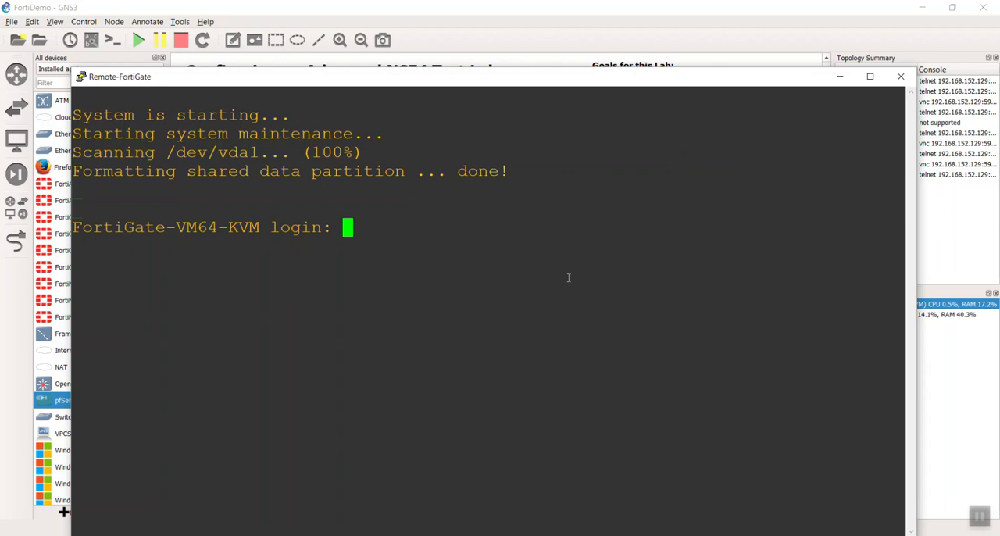
Log in to the Remote-FortiGate console as admin and show the configuration of interface port1.
{"action": "type", "text": "admin"}
{"action": "key", "text": "Return"}
{"action": "key", "text": "Return"}
{"action": "type", "text": "config sys int"}
{"action": "key", "text": "Return"}
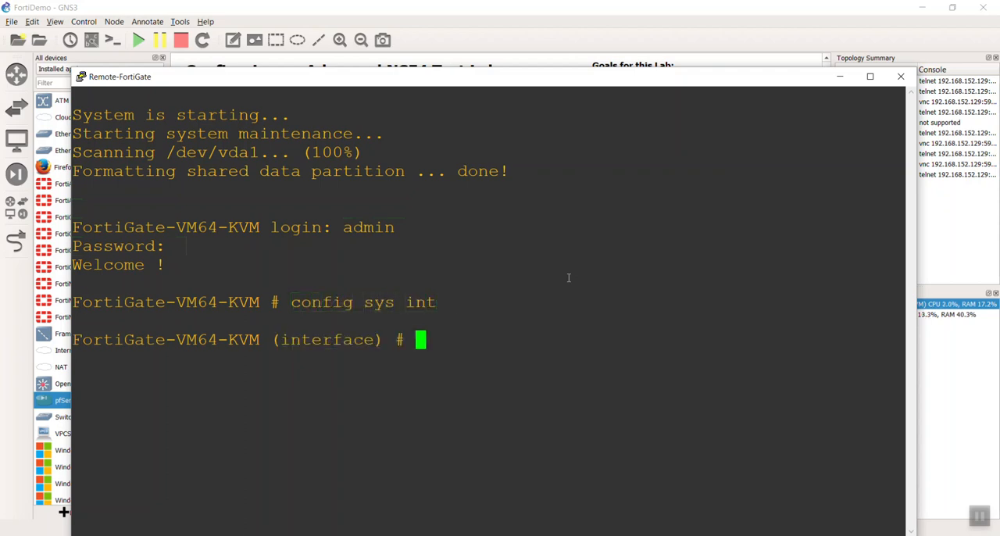
{"action": "type", "text": "edit port1"}
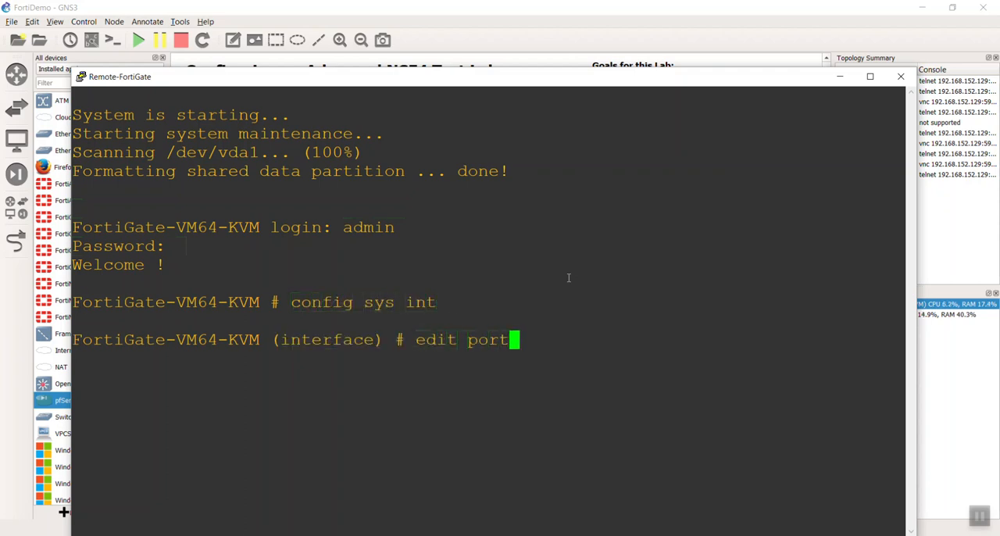
{"action": "key", "text": "Return"}
{"action": "type", "text": "show"}
{"action": "key", "text": "Return"}
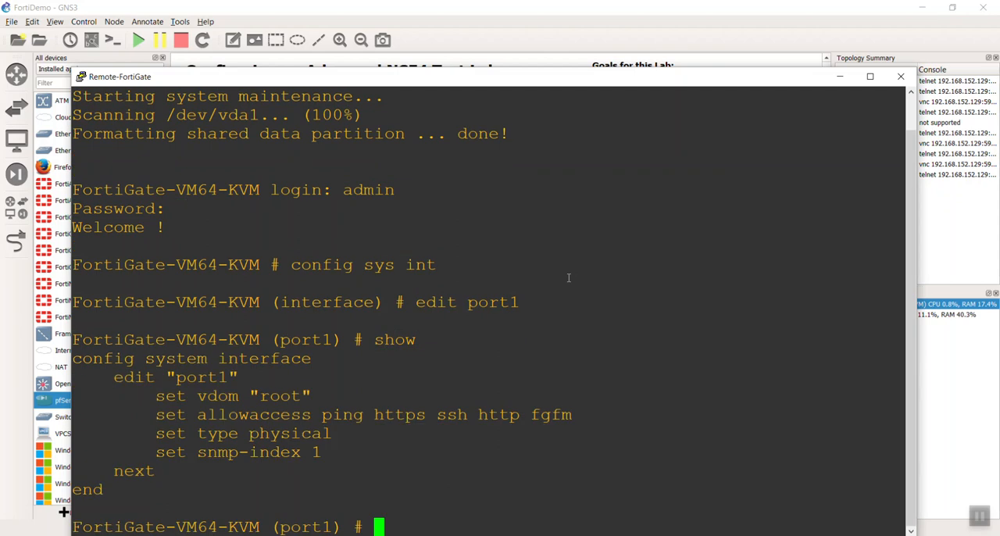
Set the IP address of port1 to 10.200.3.1/24 and end the interface configuration.
{"action": "type", "text": "set ip 10.20"}
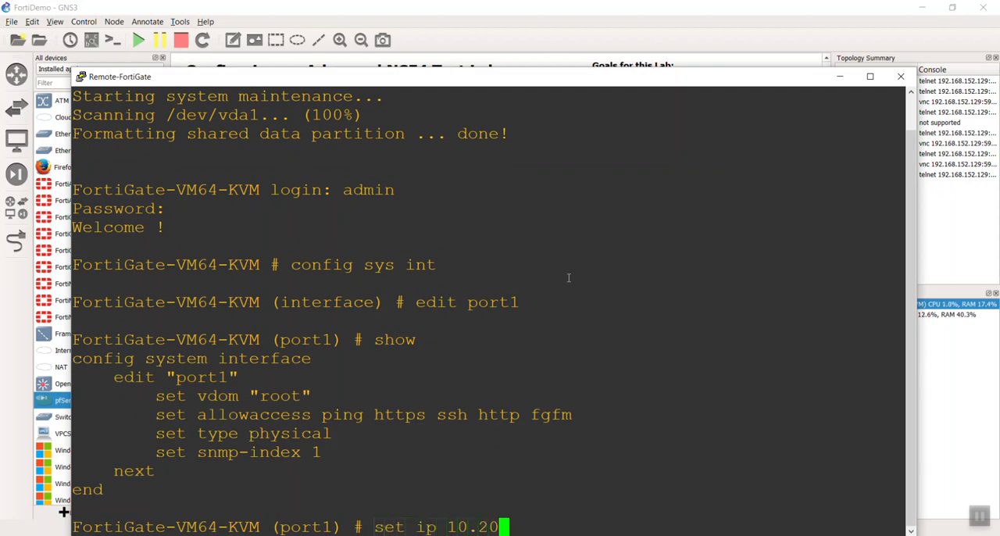
{"action": "type", "text": "0.3.1/24"}
{"action": "key", "text": "Return"}
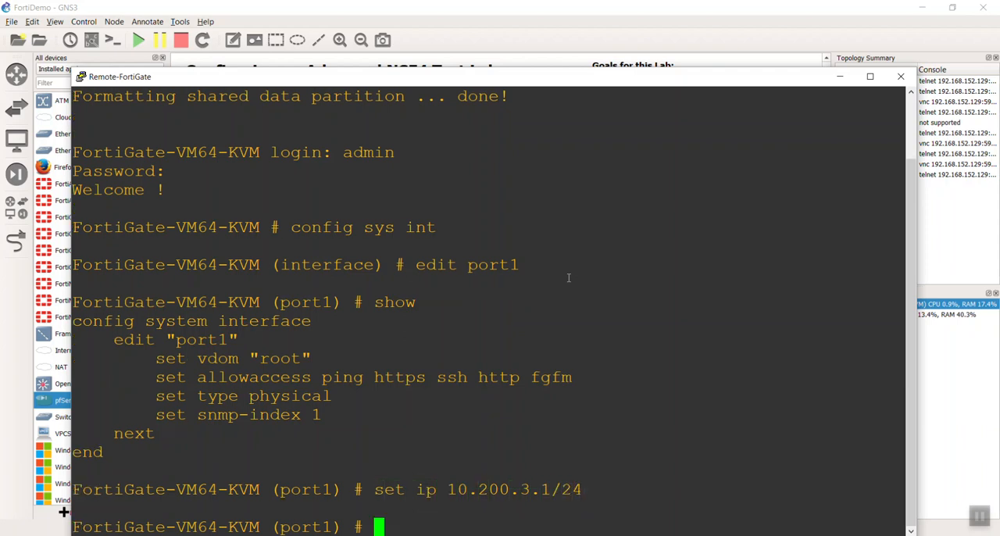
{"action": "type", "text": "nex"}
{"action": "key", "text": "BackSpace"}
{"action": "key", "text": "BackSpace"}
{"action": "key", "text": "BackSpace"}
{"action": "type", "text": "end"}
{"action": "key", "text": "Return"}
Ping 10.200.3.254 from the Remote-FortiGate console.
{"action": "type", "text": "exe"}
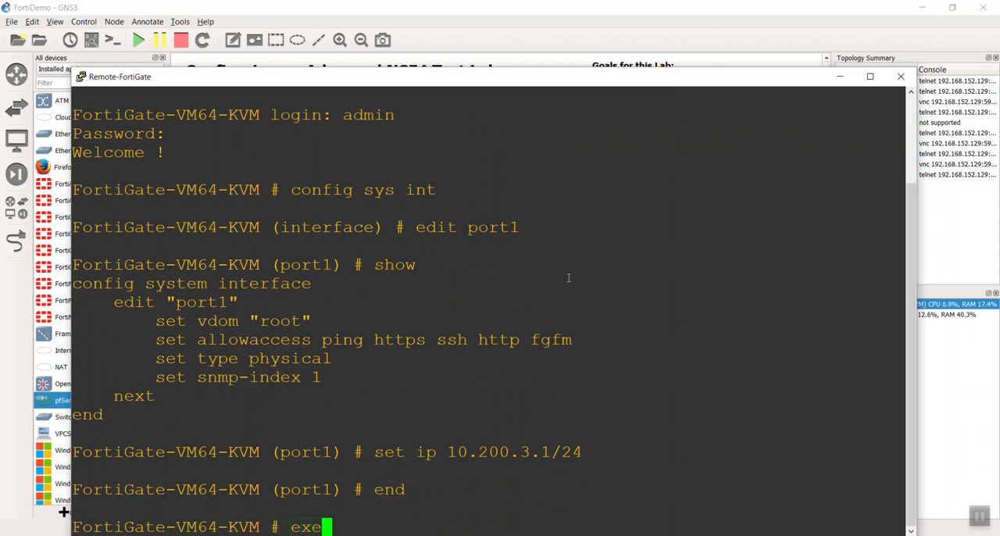
{"action": "type", "text": " ping 10.200.3"}
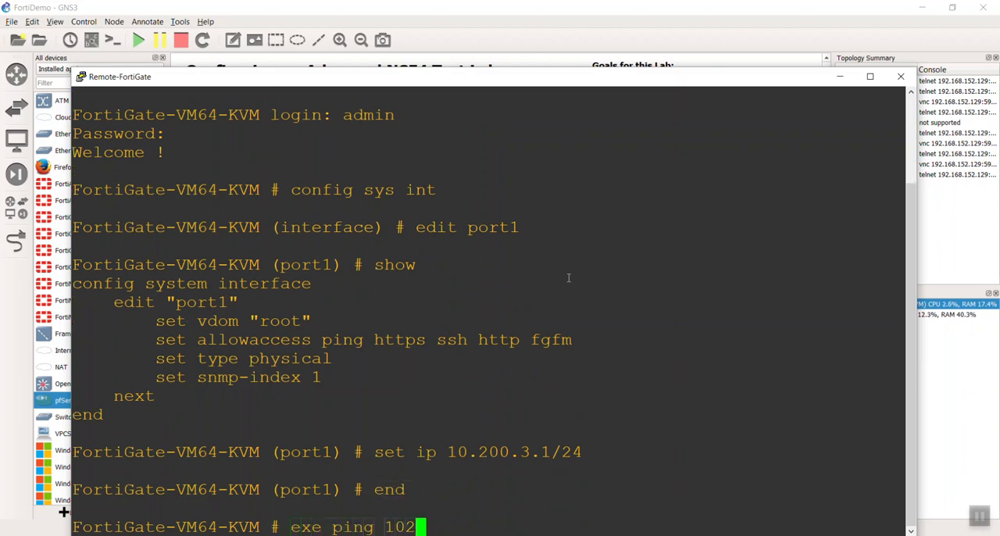
{"action": "type", "text": ".254"}
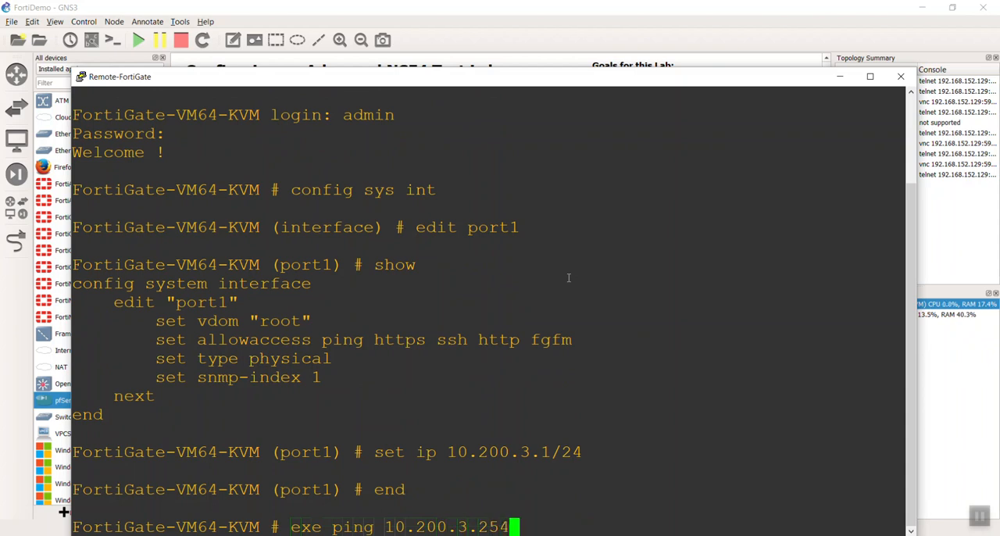
{"action": "key", "text": "Return"}
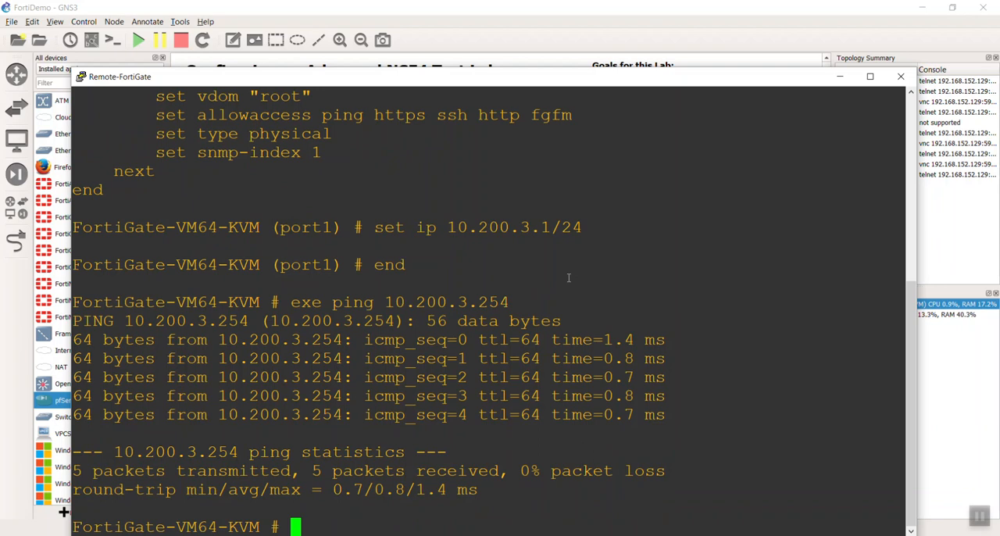
Enter the static route configuration on the Remote-FortiGate and show its existing entries.
{"action": "type", "text": "config sys rou"}
{"action": "key", "text": "BackSpace"}
{"action": "key", "text": "BackSpace"}
{"action": "key", "text": "BackSpace"}
{"action": "key", "text": "BackSpace"}
{"action": "key", "text": "BackSpace"}
{"action": "key", "text": "BackSpace"}
{"action": "key", "text": "BackSpace"}
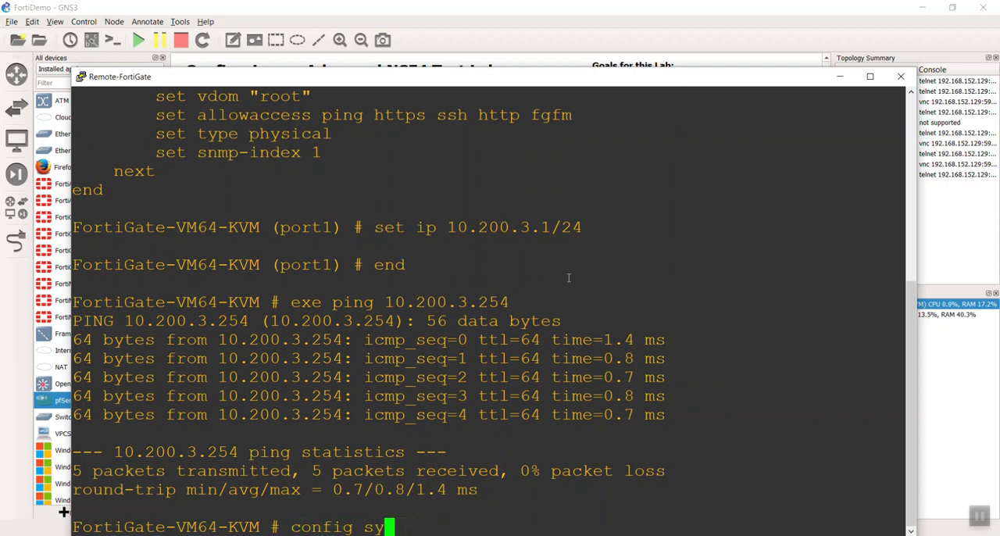
{"action": "type", "text": "router"}
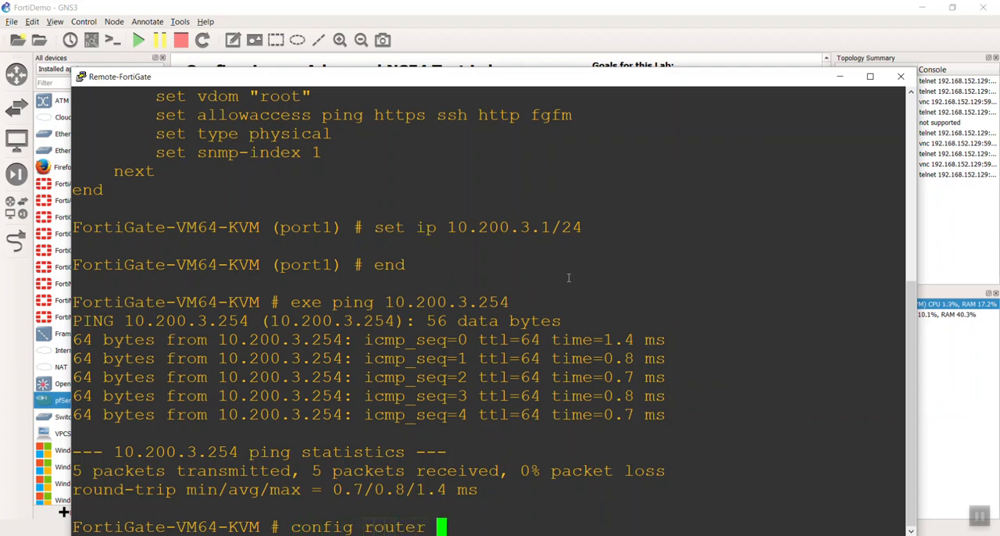
{"action": "key", "text": "Tab"}
{"action": "key", "text": "Tab"}
{"action": "key", "text": "BackSpace"}
{"action": "key", "text": "BackSpace"}
{"action": "key", "text": "BackSpace"}
{"action": "key", "text": "BackSpace"}
{"action": "key", "text": "BackSpace"}
{"action": "key", "text": "BackSpace"}
{"action": "key", "text": "BackSpace"}
{"action": "key", "text": "BackSpace"}
{"action": "key", "text": "BackSpace"}
{"action": "key", "text": "BackSpace"}
{"action": "key", "text": "BackSpace"}
{"action": "type", "text": "s"}
{"action": "key", "text": "Tab"}
{"action": "key", "text": "Tab"}
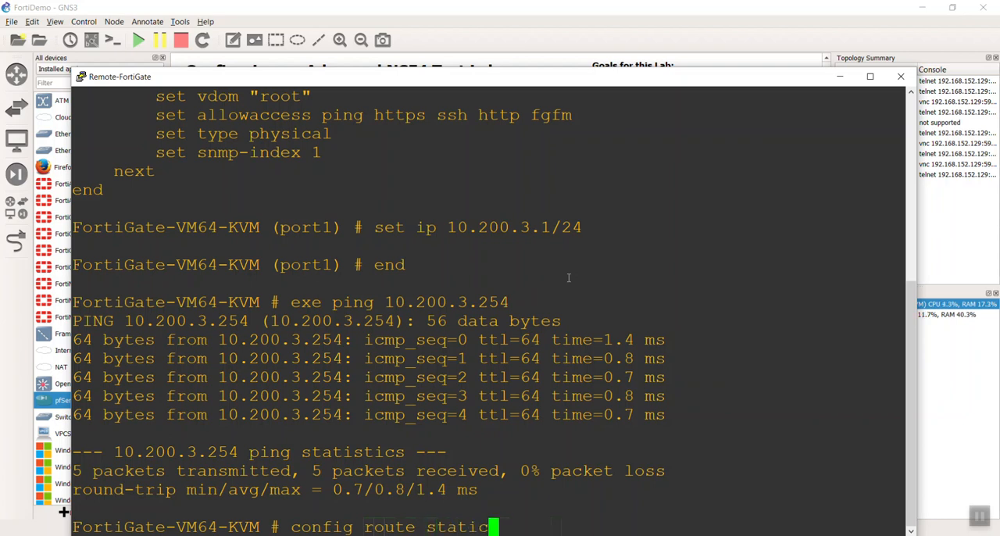
{"action": "key", "text": "Return"}
{"action": "type", "text": "show"}
{"action": "key", "text": "Return"}
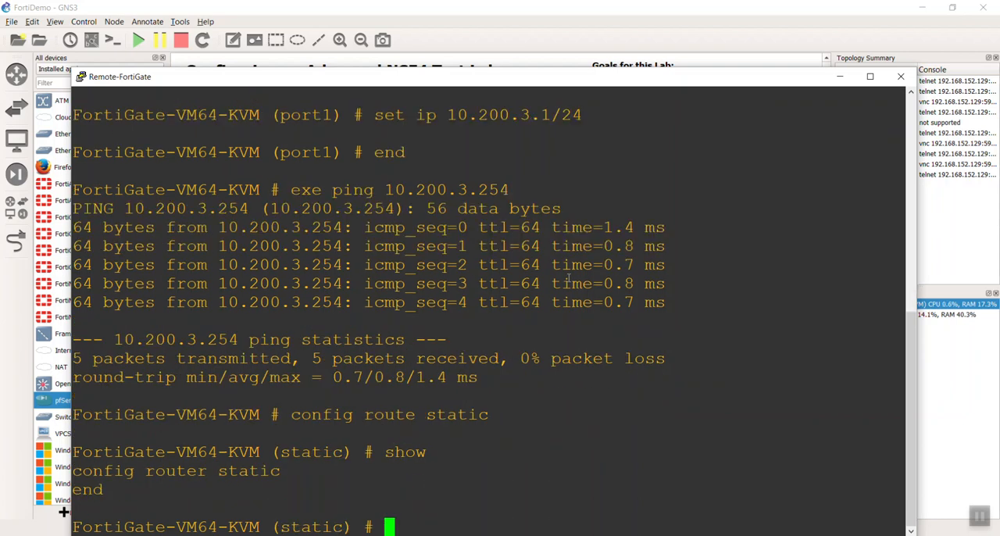
Create static route entry 1 on the Remote-FortiGate.
{"action": "type", "text": "edit"}
{"action": "key", "text": "Return"}
{"action": "type", "text": "edit 1"}
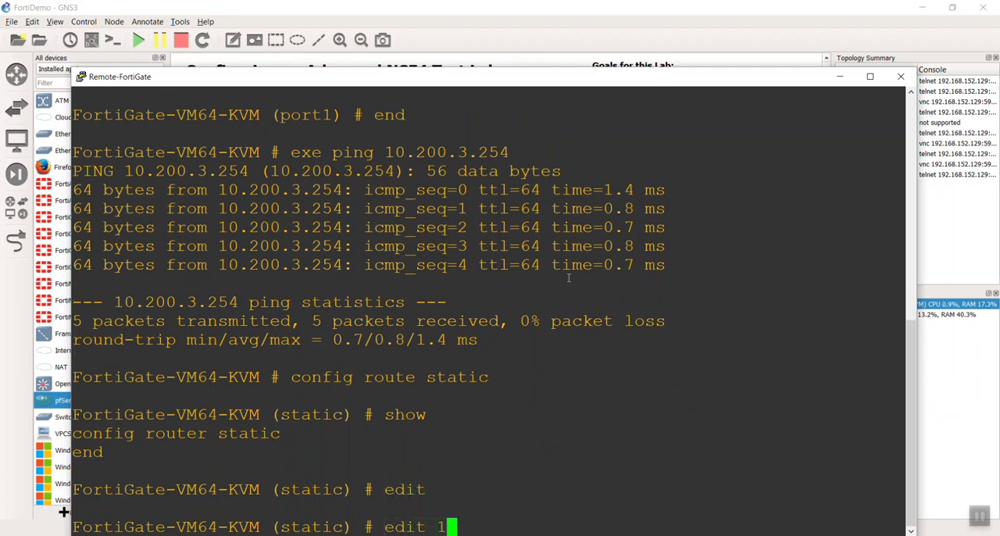
{"action": "key", "text": "Return"}
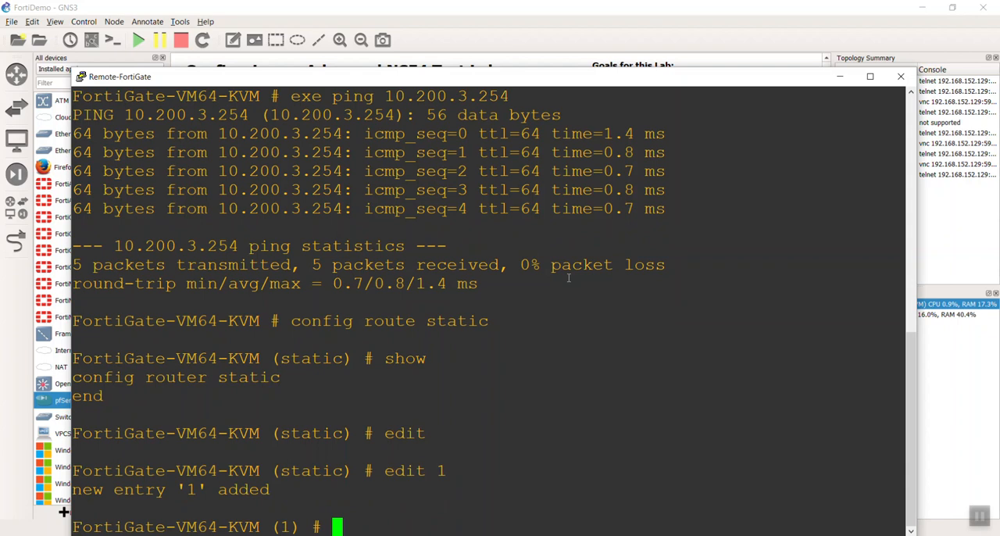
Set the destination of static route 1 to 0.0.0.0/0.0.0.0.
{"action": "type", "text": "set"}
{"action": "key", "text": "Tab"}
{"action": "key", "text": "Tab"}
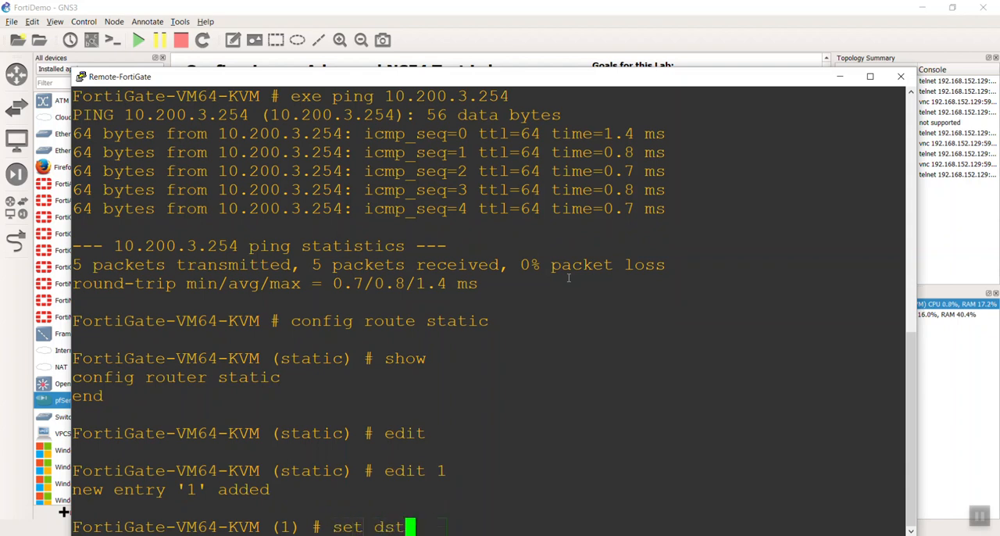
{"action": "type", "text": "0.0.0.0/0.0.0.0"}
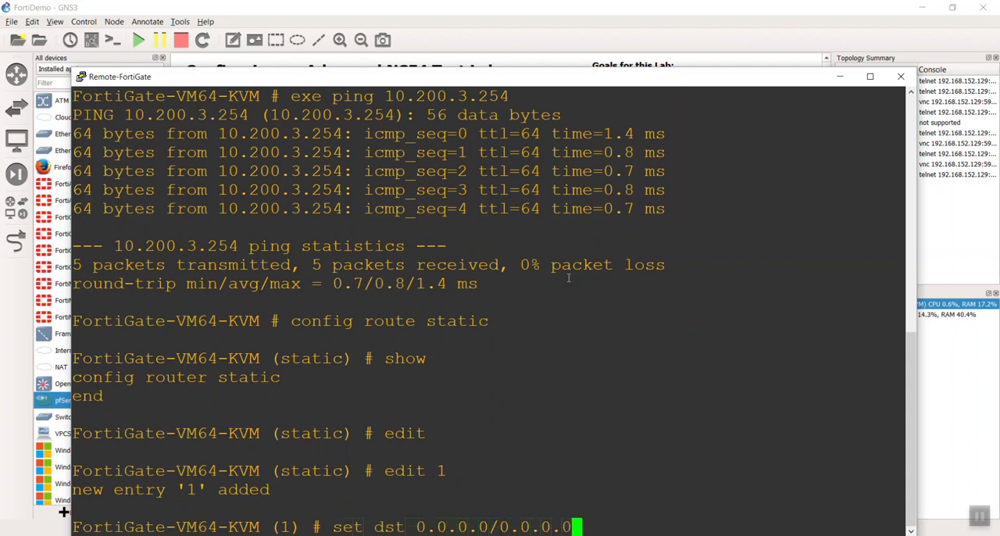
{"action": "key", "text": "Return"}
Set the gateway of static route 1 to 10.200.3.254.
{"action": "key", "text": "Up"}
{"action": "key", "text": "Up"}
{"action": "key", "text": "Down"}
{"action": "key", "text": "Down"}
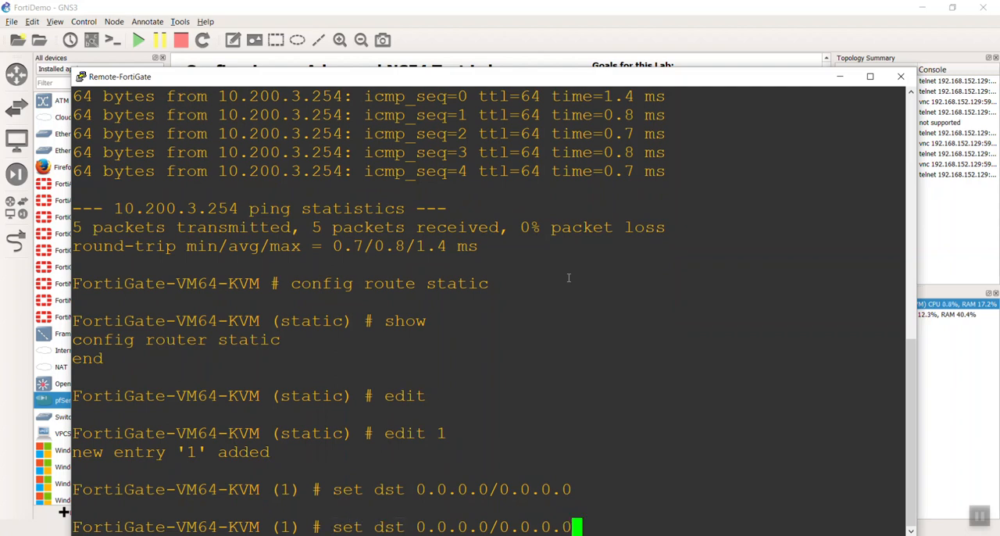
{"action": "type", "text": "set g"}
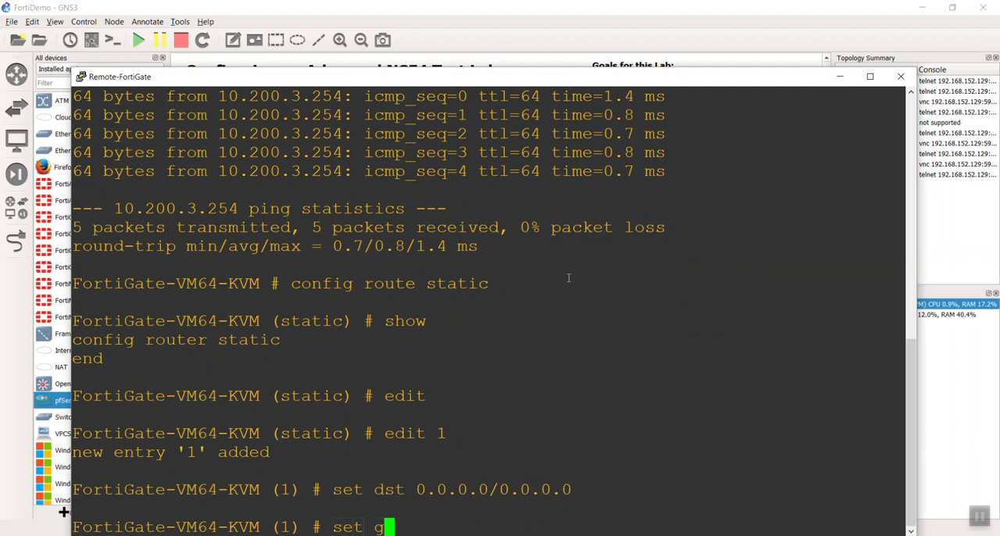
{"action": "type", "text": "ateway 10.20"}
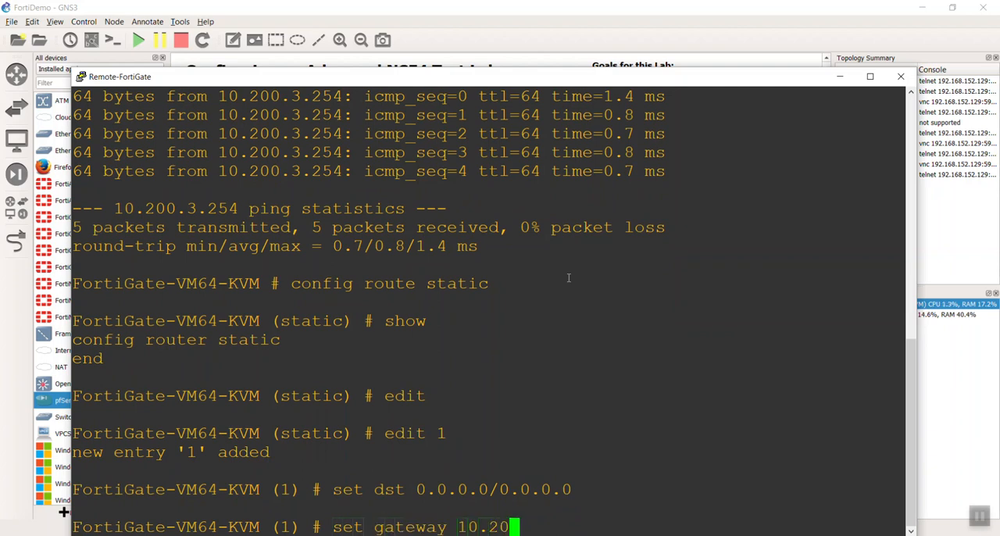
{"action": "type", "text": "0.3.254"}
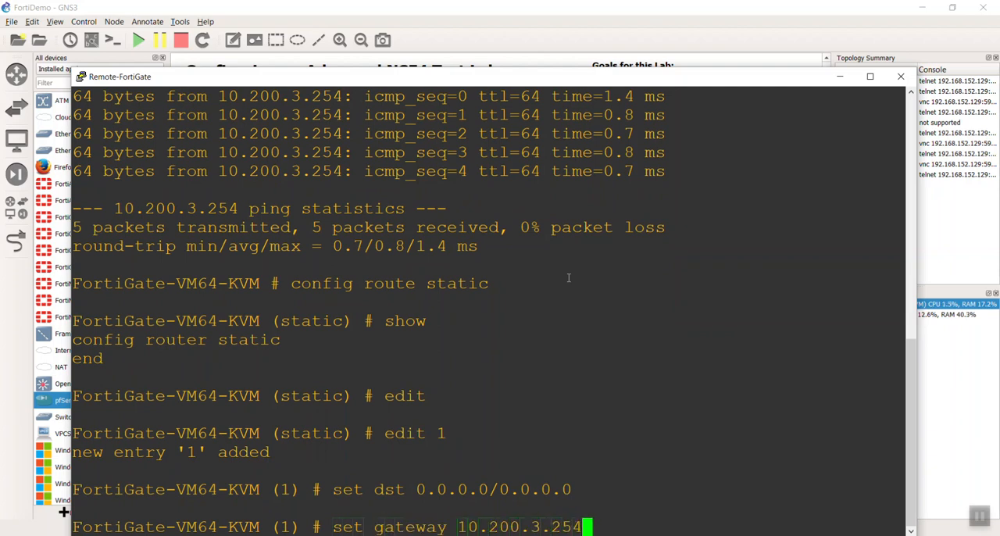
{"action": "key", "text": "Return"}
Set the outgoing device of static route 1 to port1 and end the route configuration.
{"action": "type", "text": "set dst"}
{"action": "key", "text": "Tab"}
{"action": "key", "text": "Tab"}
{"action": "type", "text": "port1"}
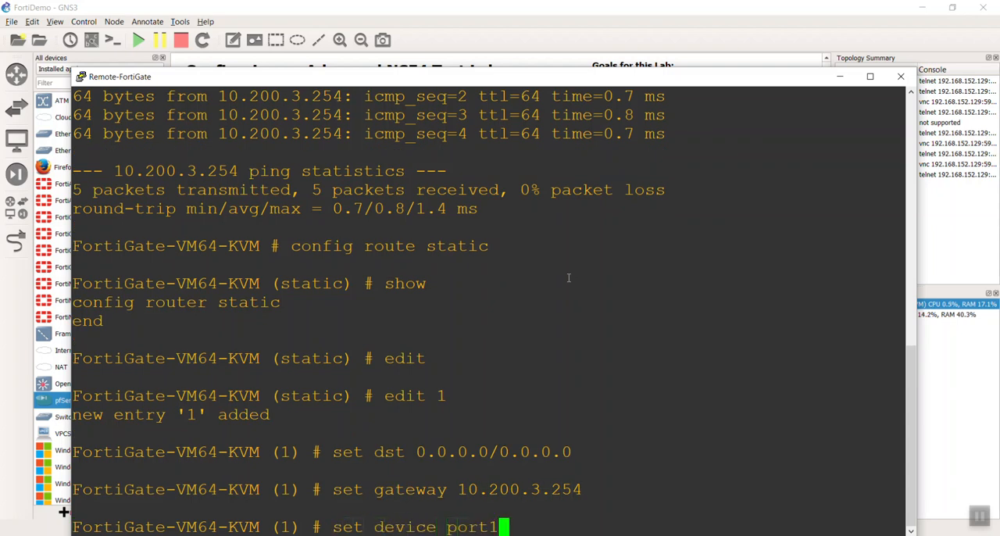
{"action": "key", "text": "Return"}
{"action": "type", "text": "end"}
{"action": "key", "text": "Return"}
{"action": "key", "text": "Return"}
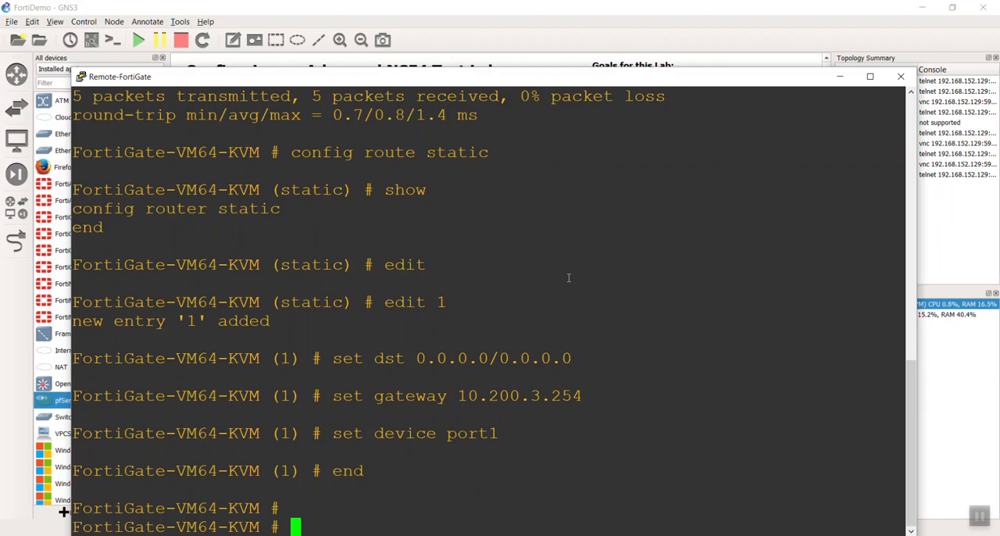
Ping 8.8.8.8 from the Remote-FortiGate and close its console.
{"action": "type", "text": "exe ping 8.8.8.8"}
{"action": "key", "text": "Return"}
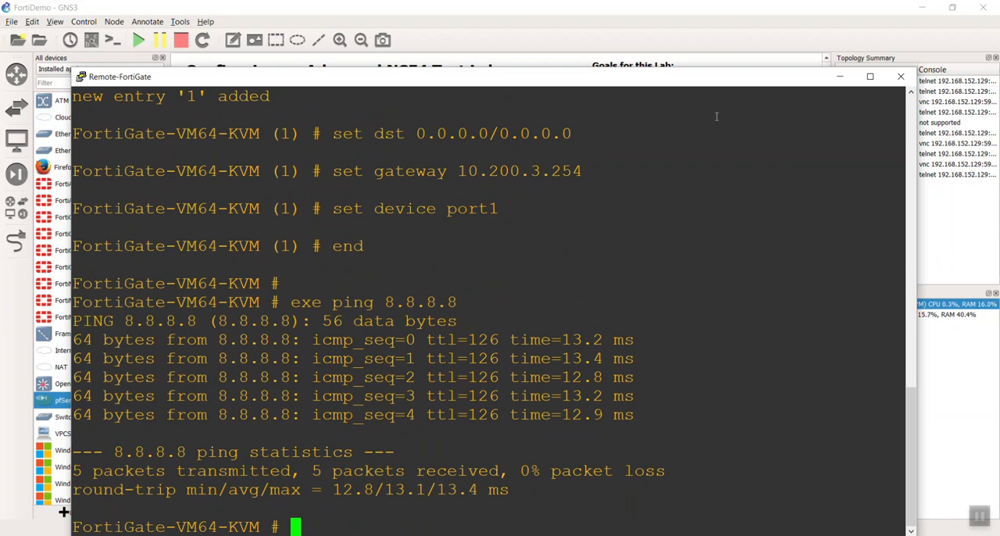
{"action": "left_click", "coordinate": [899, 77]}
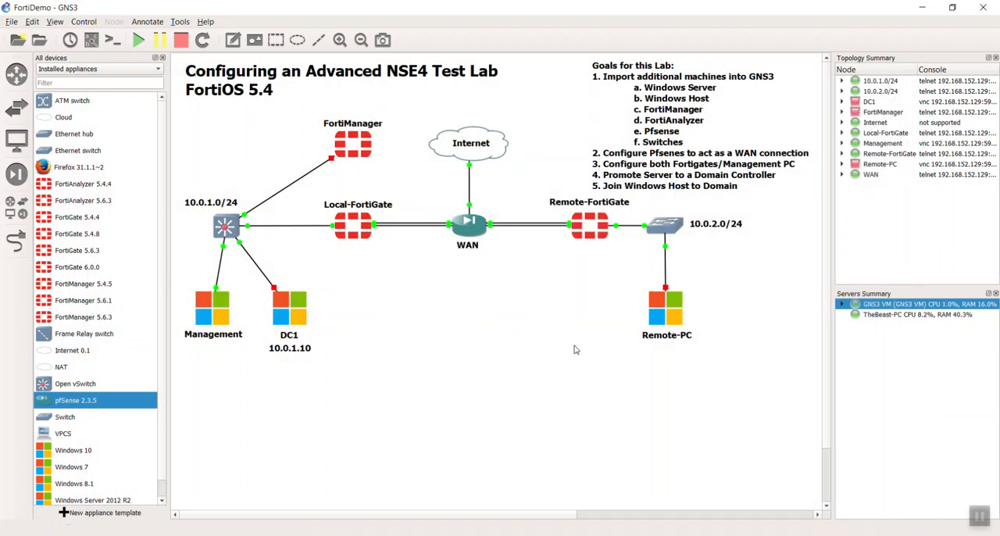
Switch to the Management PC's VNC viewer and ping 10.200.3.1 from its command prompt.
{"action": "key", "text": "alt+Tab"}
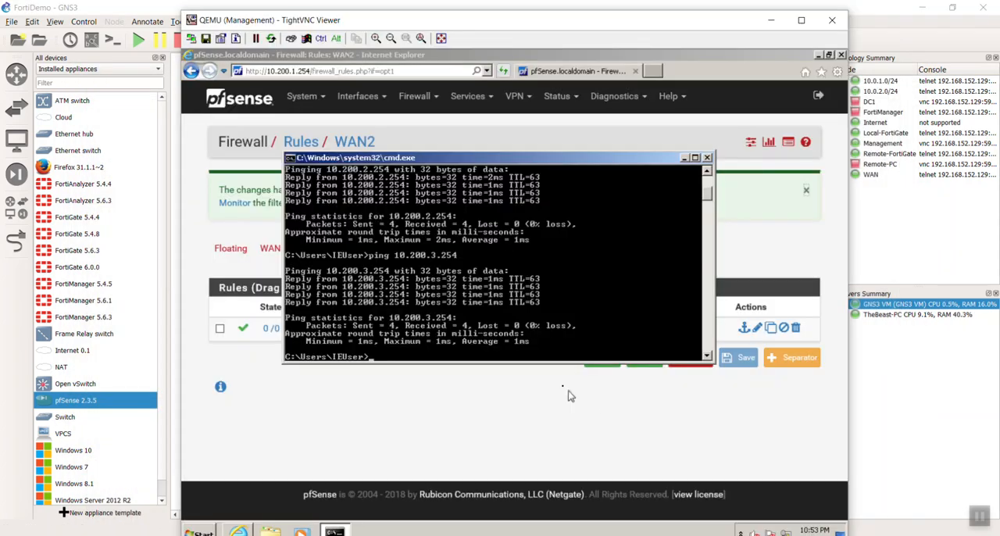
{"action": "key", "text": "Up"}
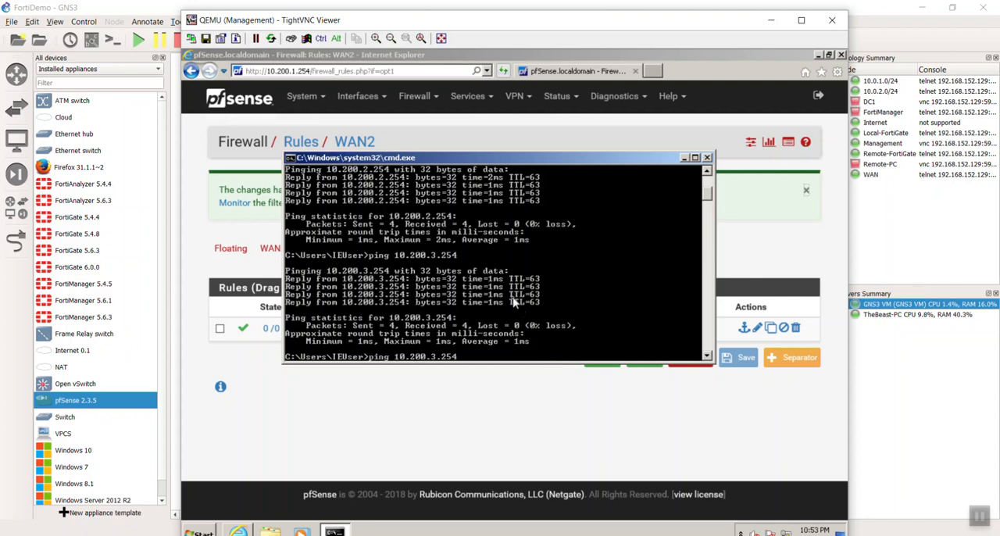
{"action": "key", "text": "BackSpace"}
{"action": "key", "text": "BackSpace"}
{"action": "key", "text": "BackSpace"}
{"action": "type", "text": "1"}
{"action": "key", "text": "Return"}
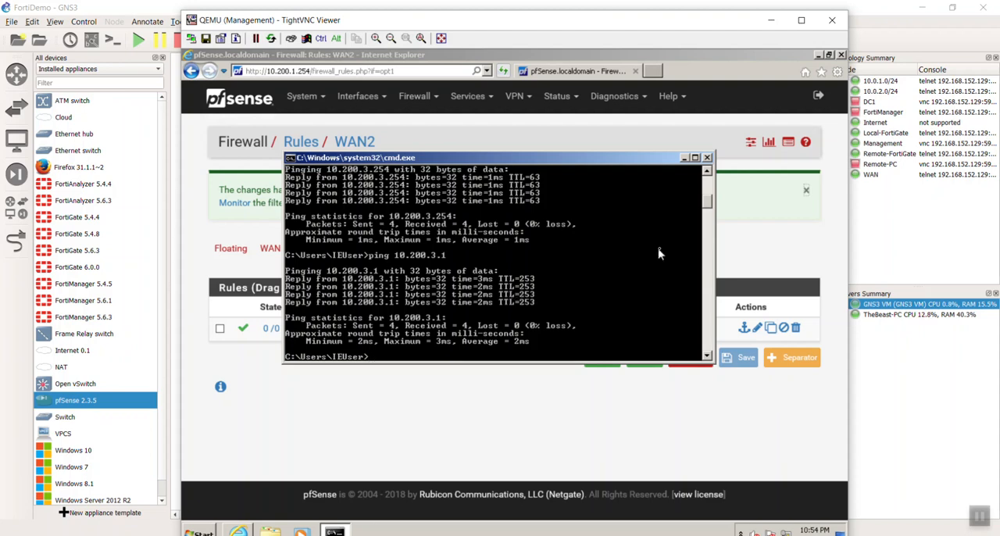
{"action": "left_click_drag", "start_coordinate": [731, 23], "coordinate": [659, 14]}
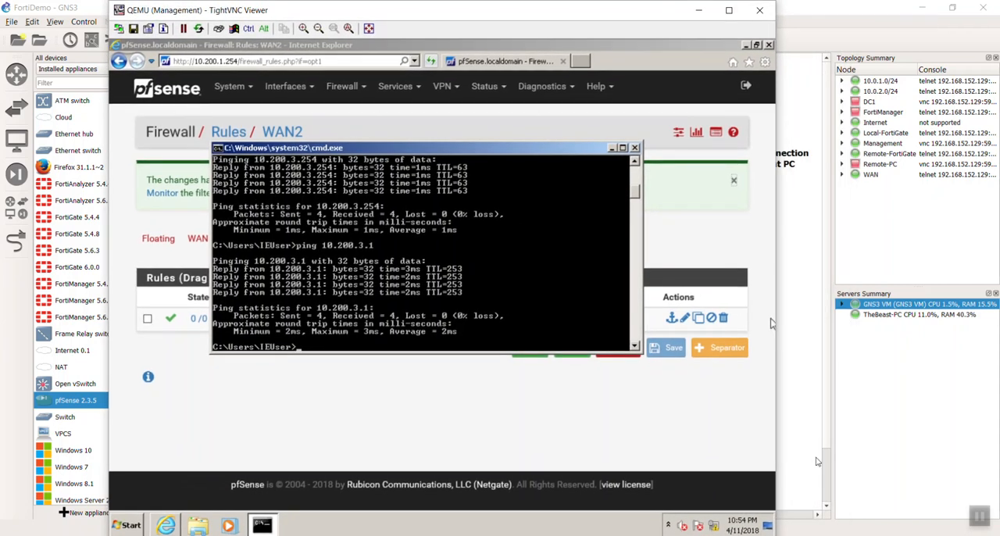